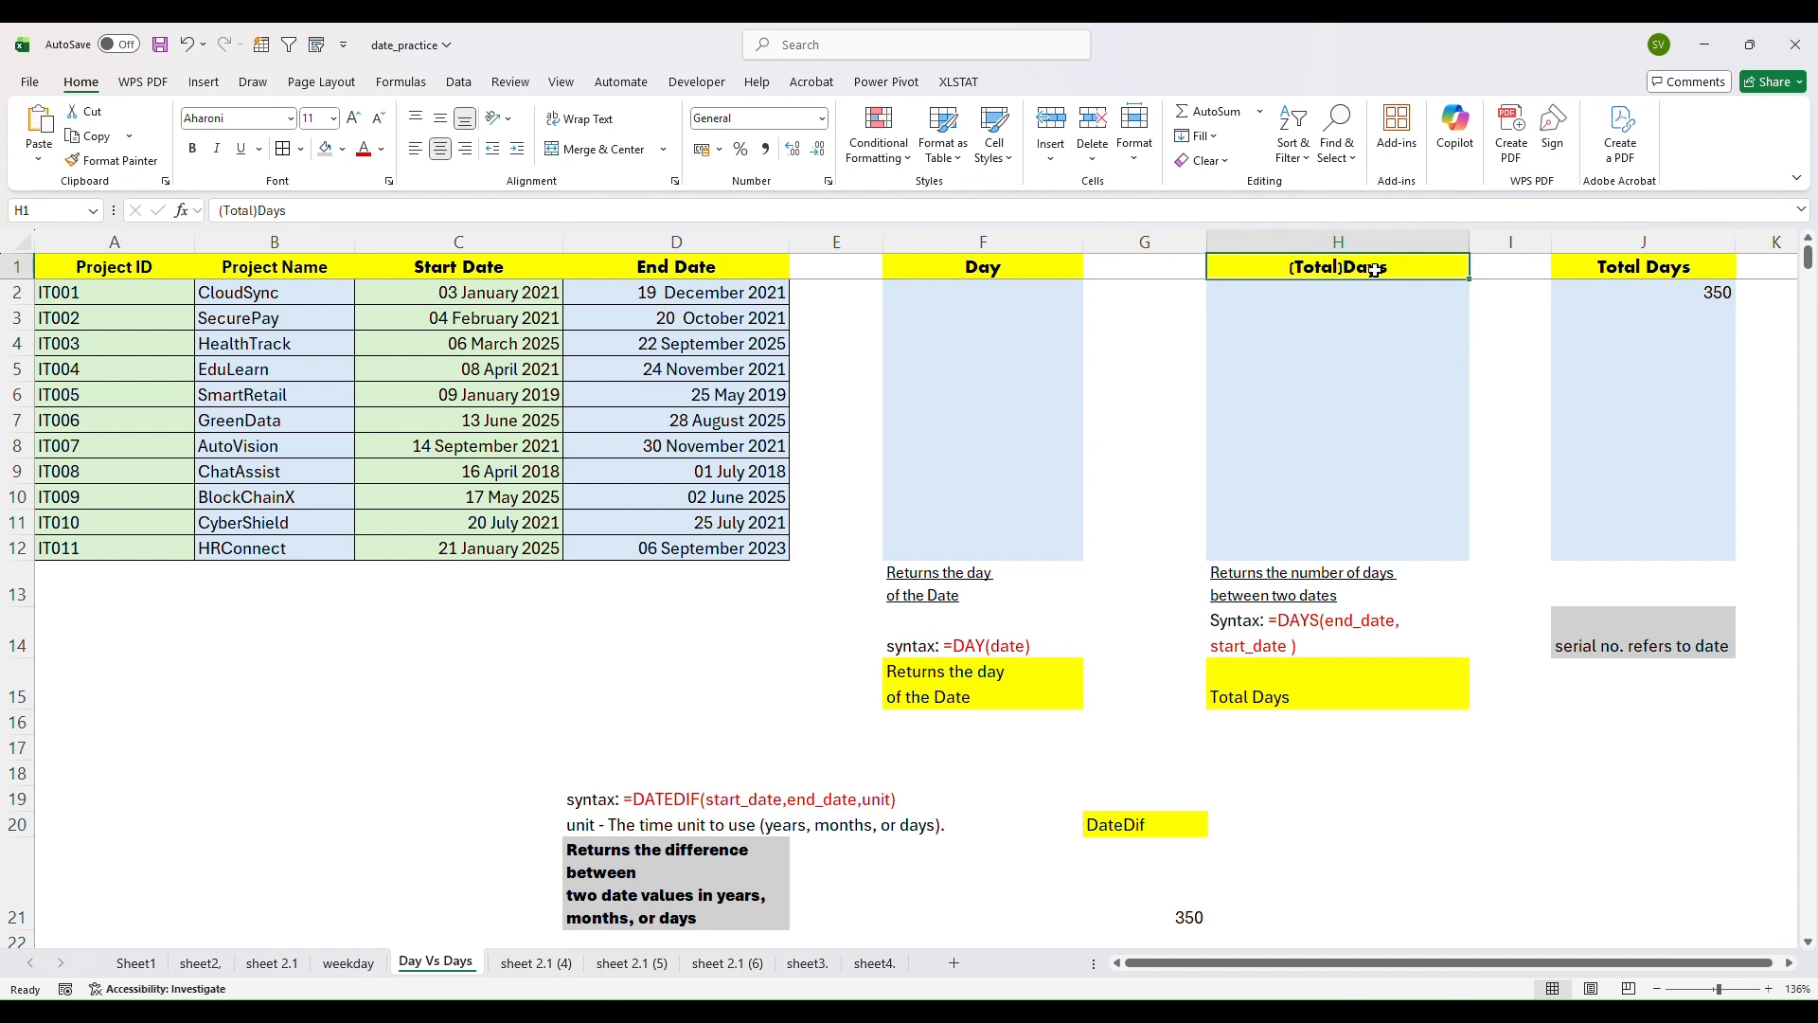
# Step: Examine the Day and (Total)Days headers, the Start Date and End Date columns, and the DAY syntax note
pyautogui.click(1027, 273)
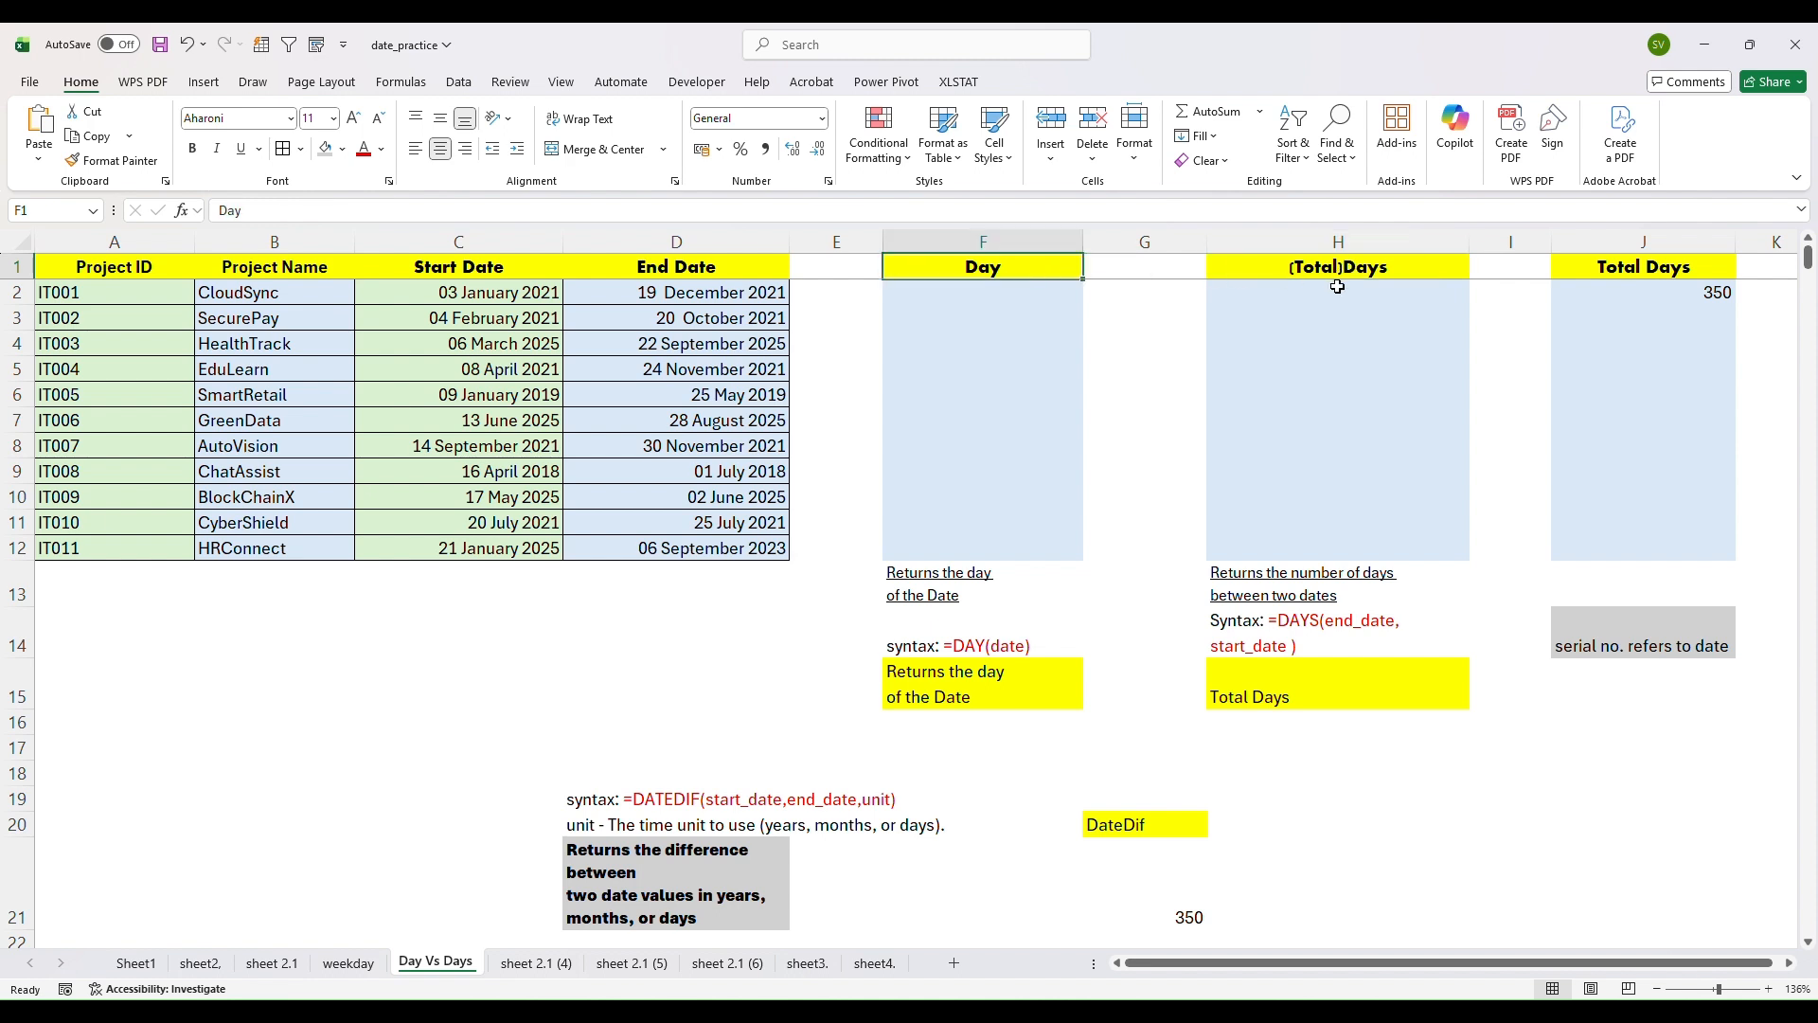
pyautogui.click(1411, 273)
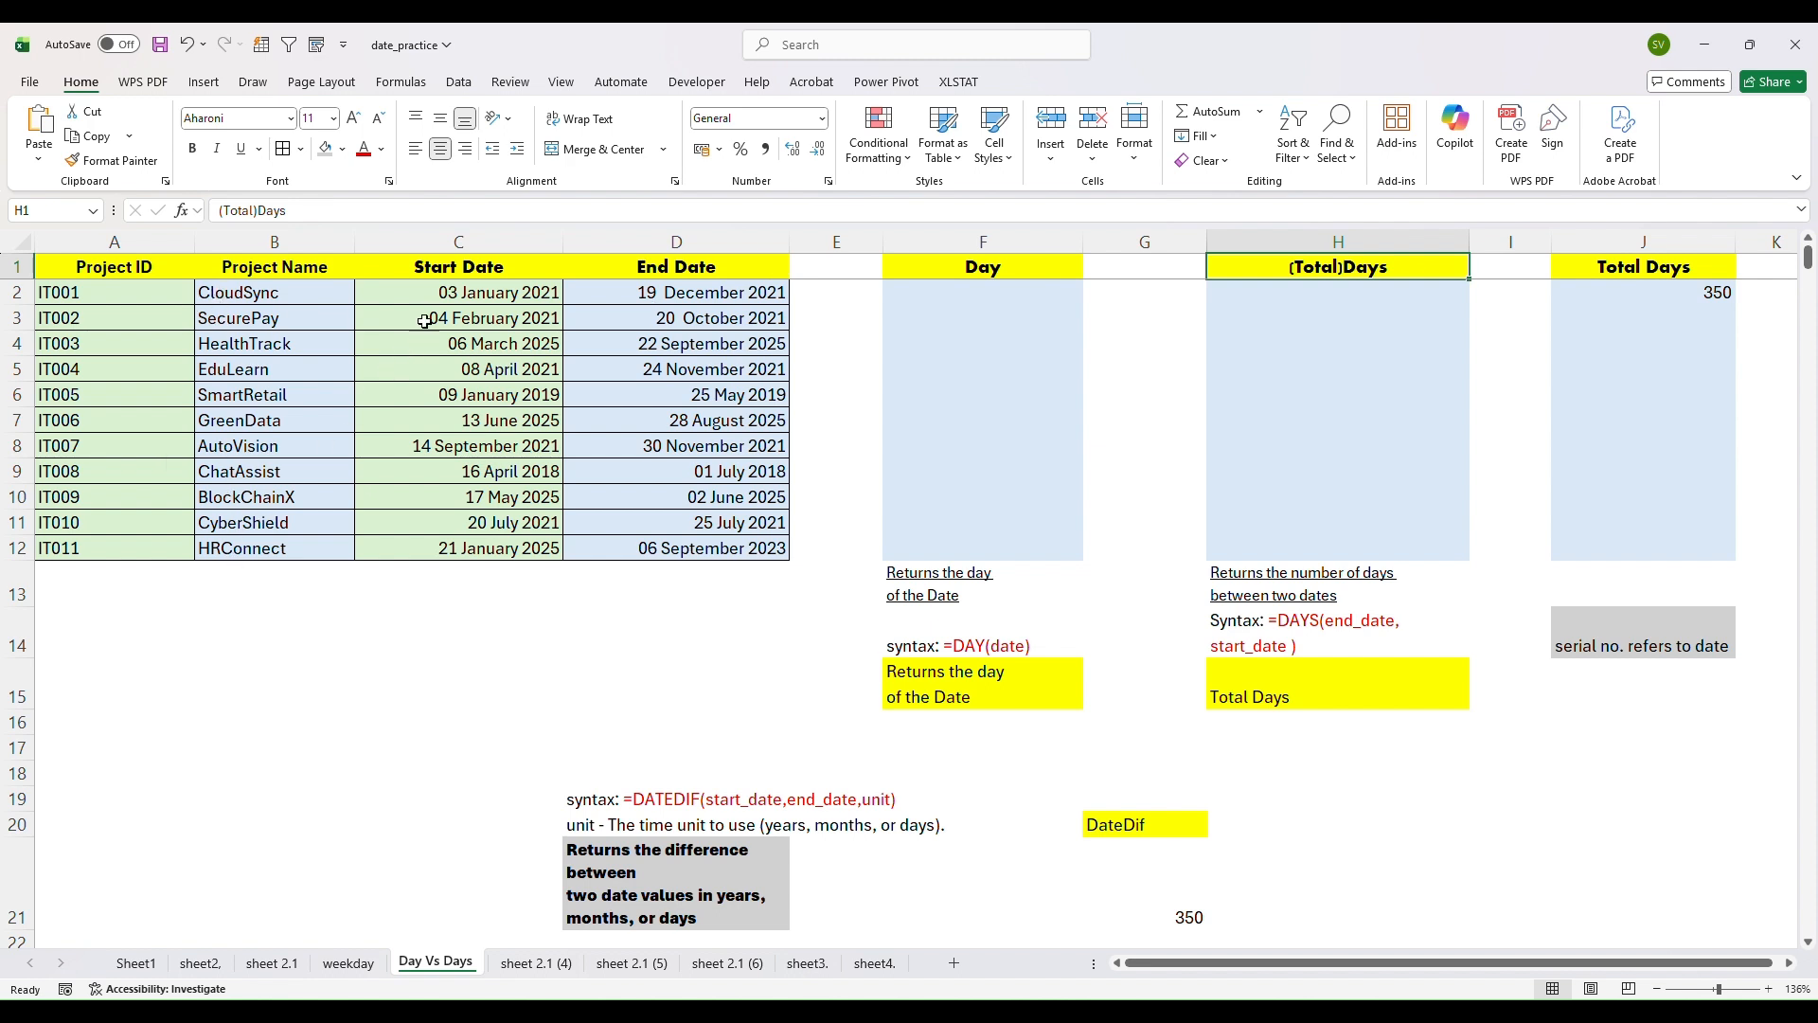
pyautogui.moveTo(435, 284); pyautogui.dragTo(422, 554)
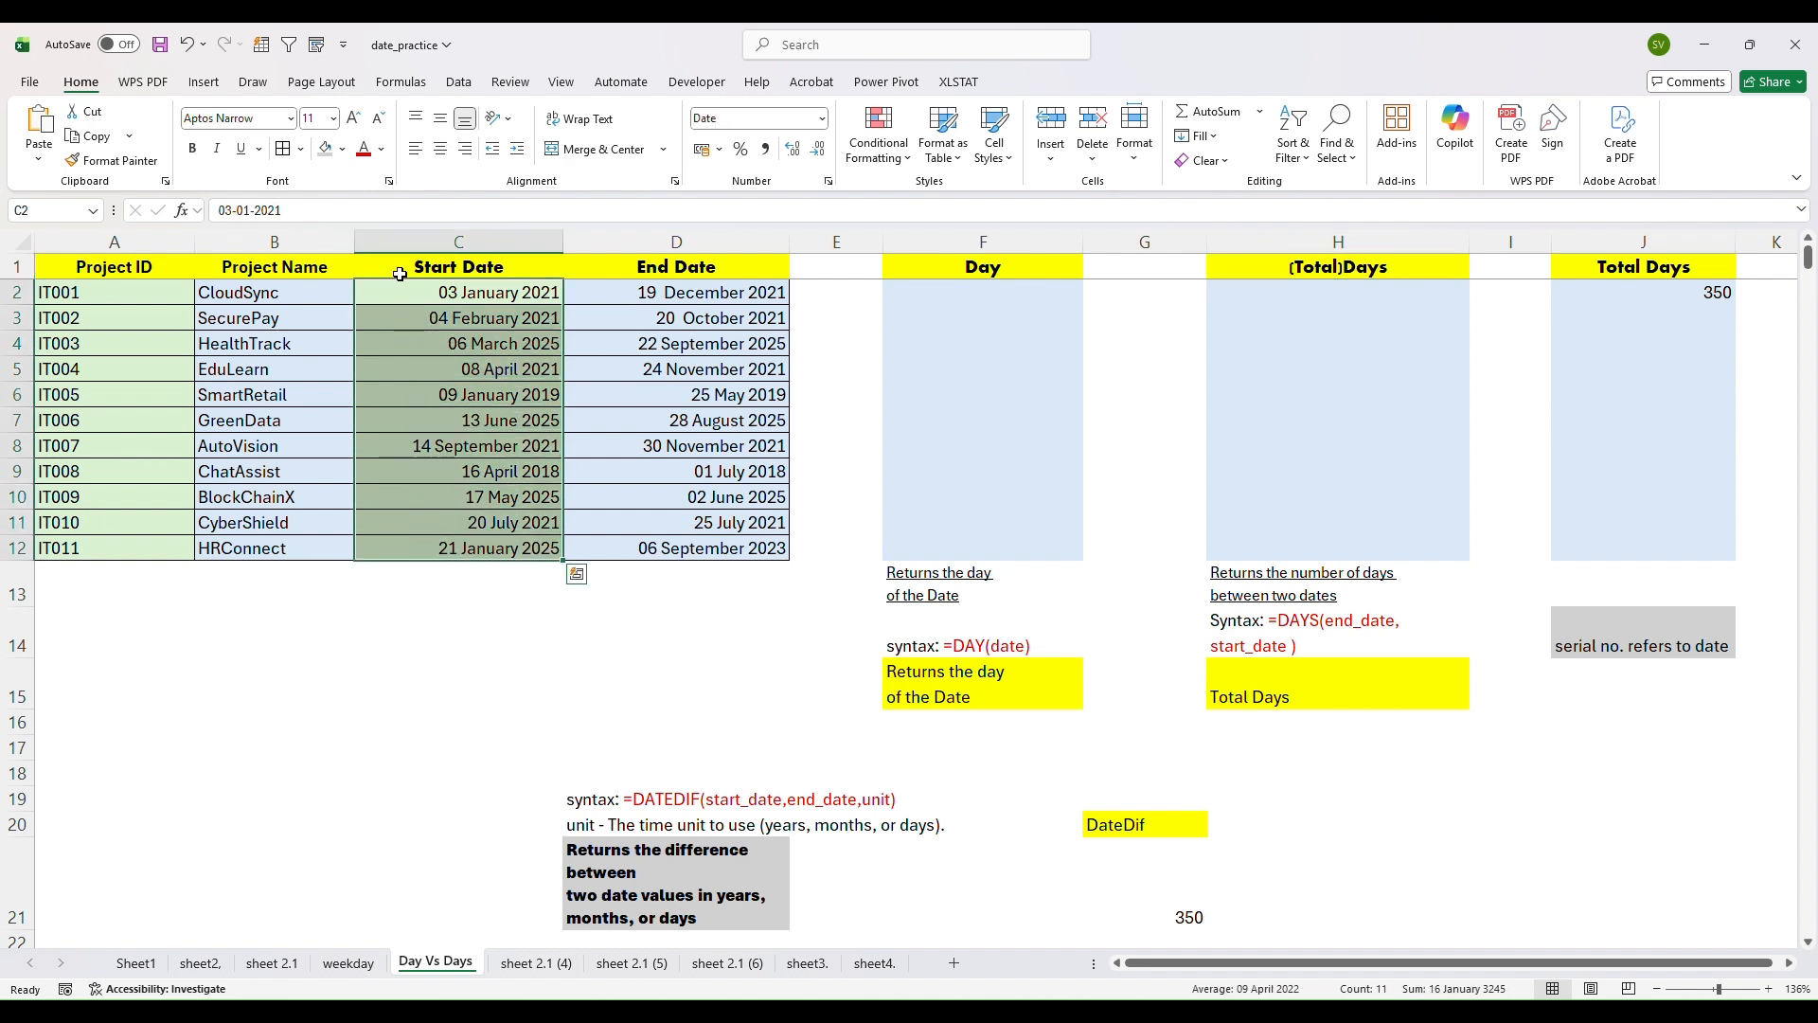
pyautogui.click(645, 292)
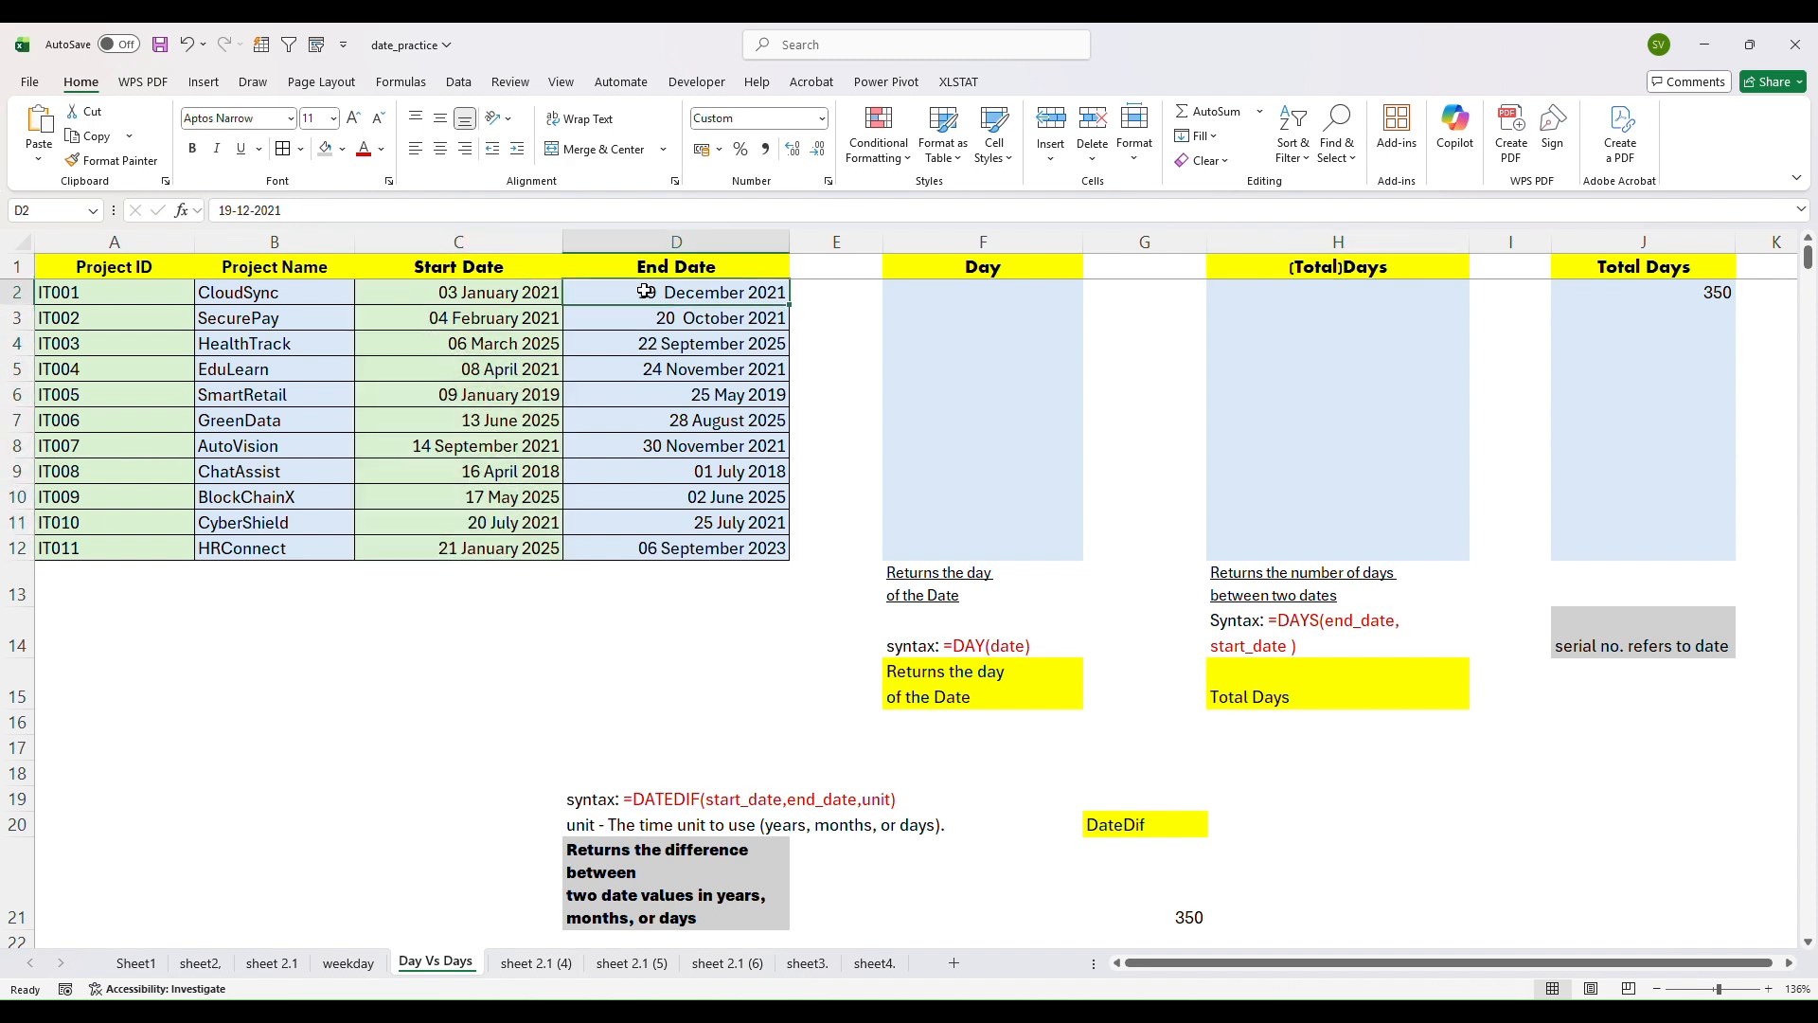
pyautogui.moveTo(644, 292); pyautogui.dragTo(625, 548)
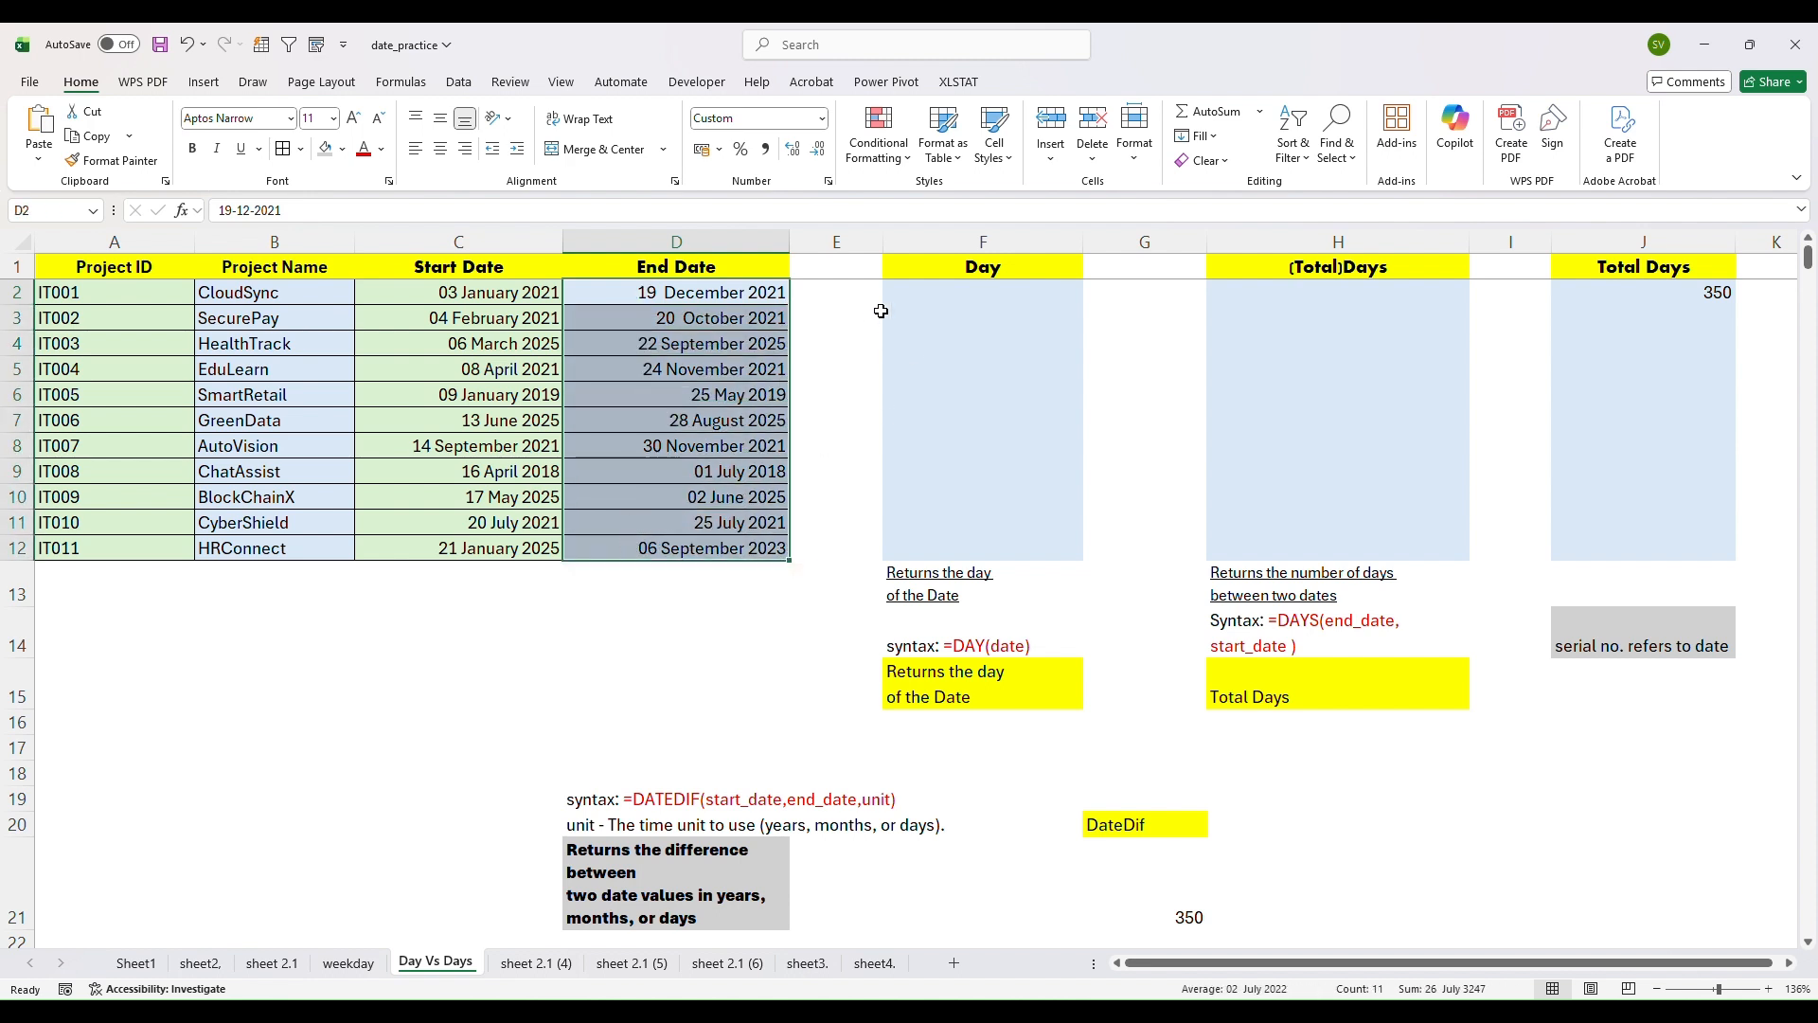
pyautogui.click(928, 296)
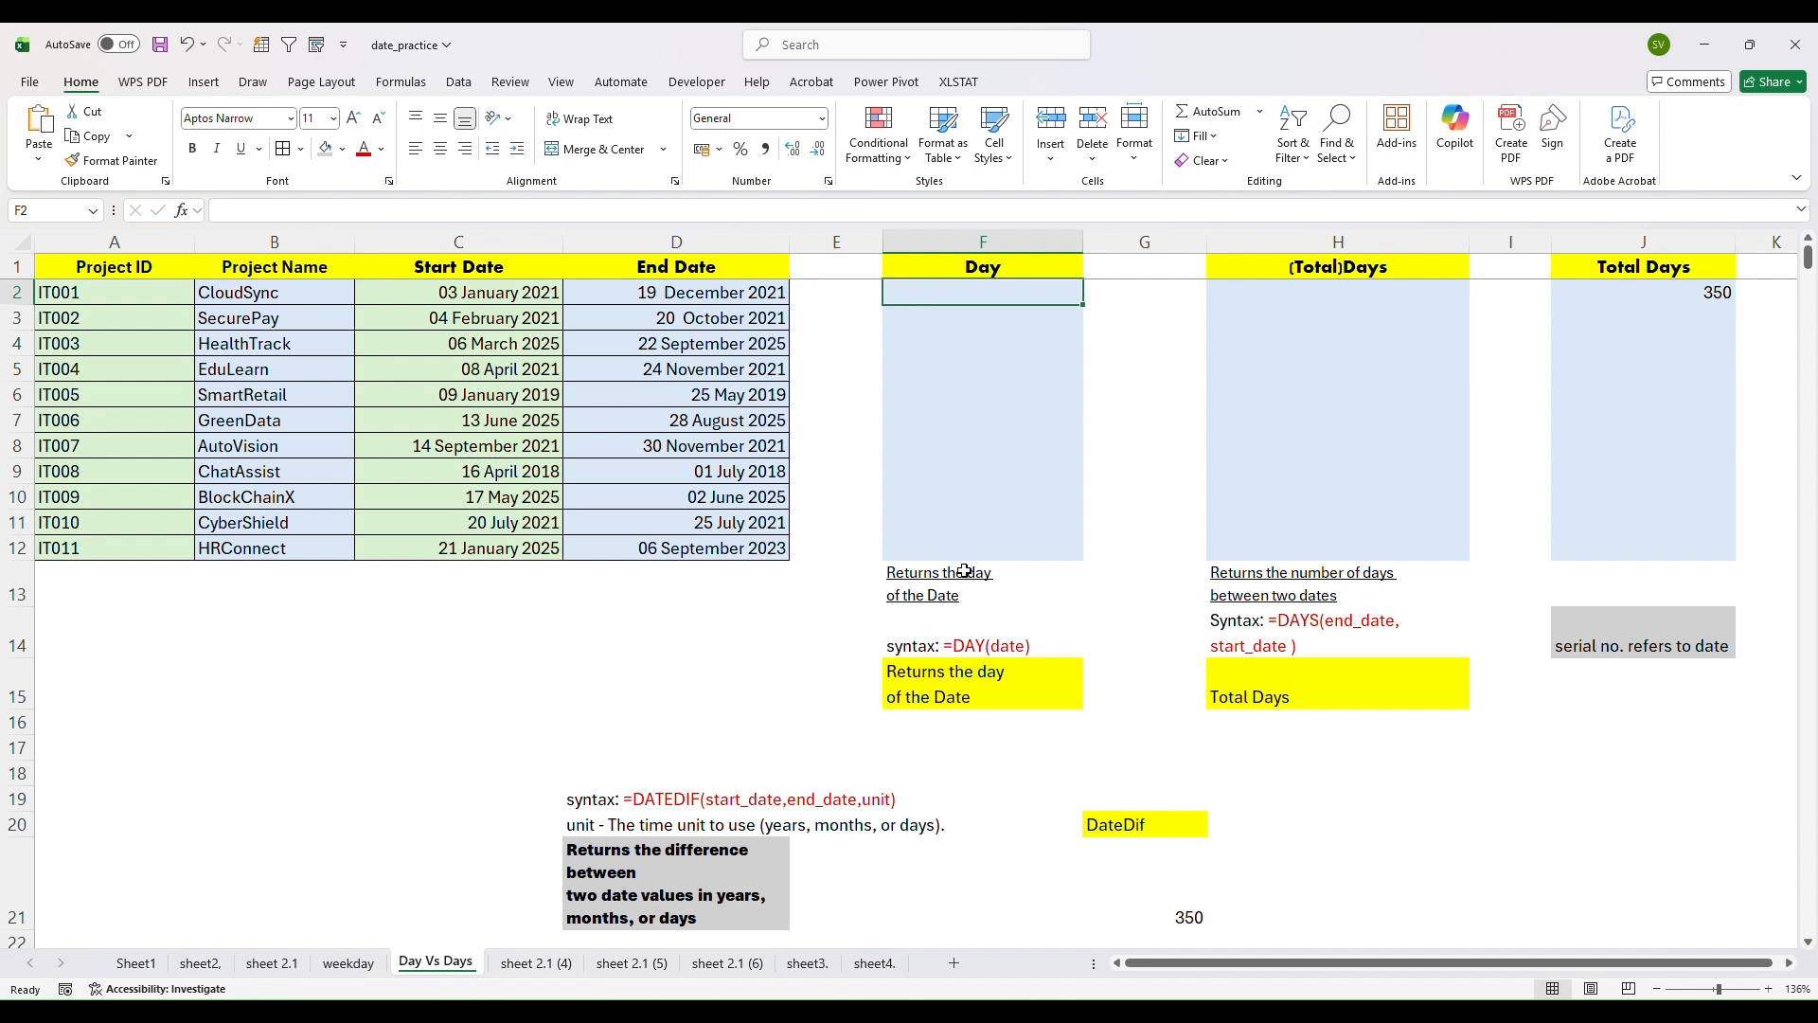
pyautogui.click(890, 652)
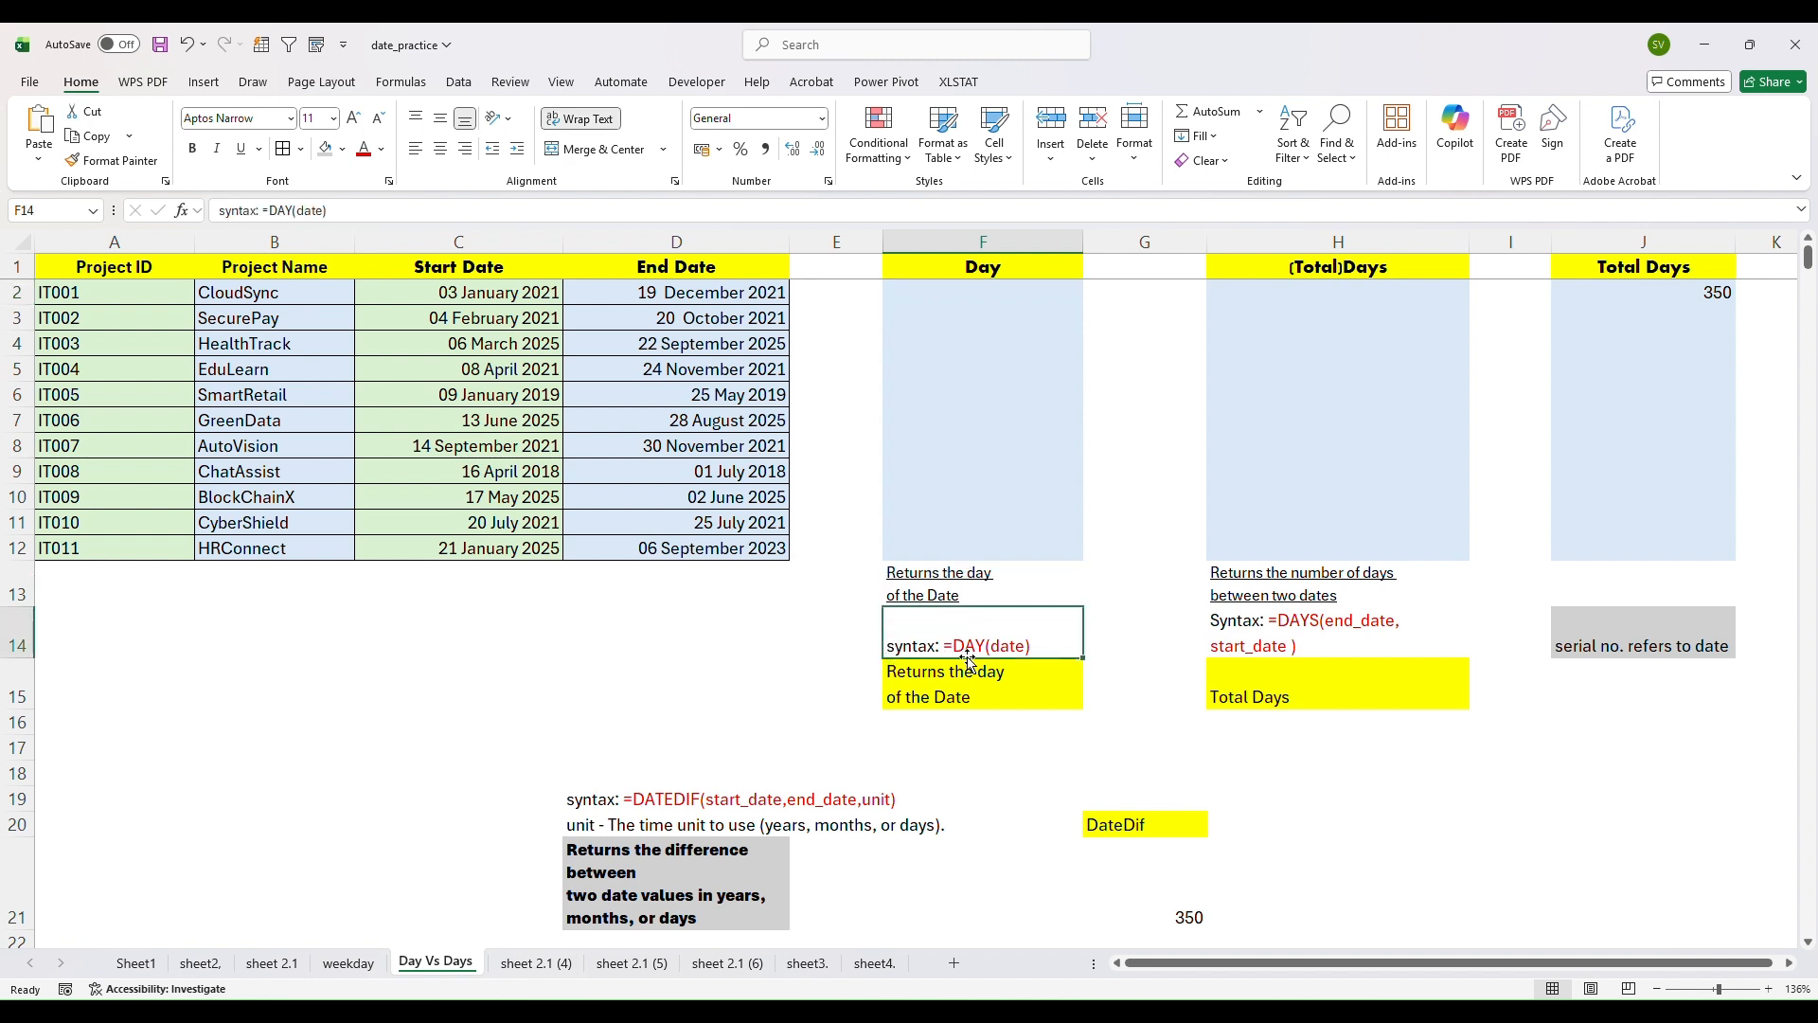
pyautogui.moveTo(966, 663); pyautogui.dragTo(1011, 656)
# Step: Begin a DAY formula in cell F2 of the Day column
pyautogui.click(910, 300)
pyautogui.write('=')
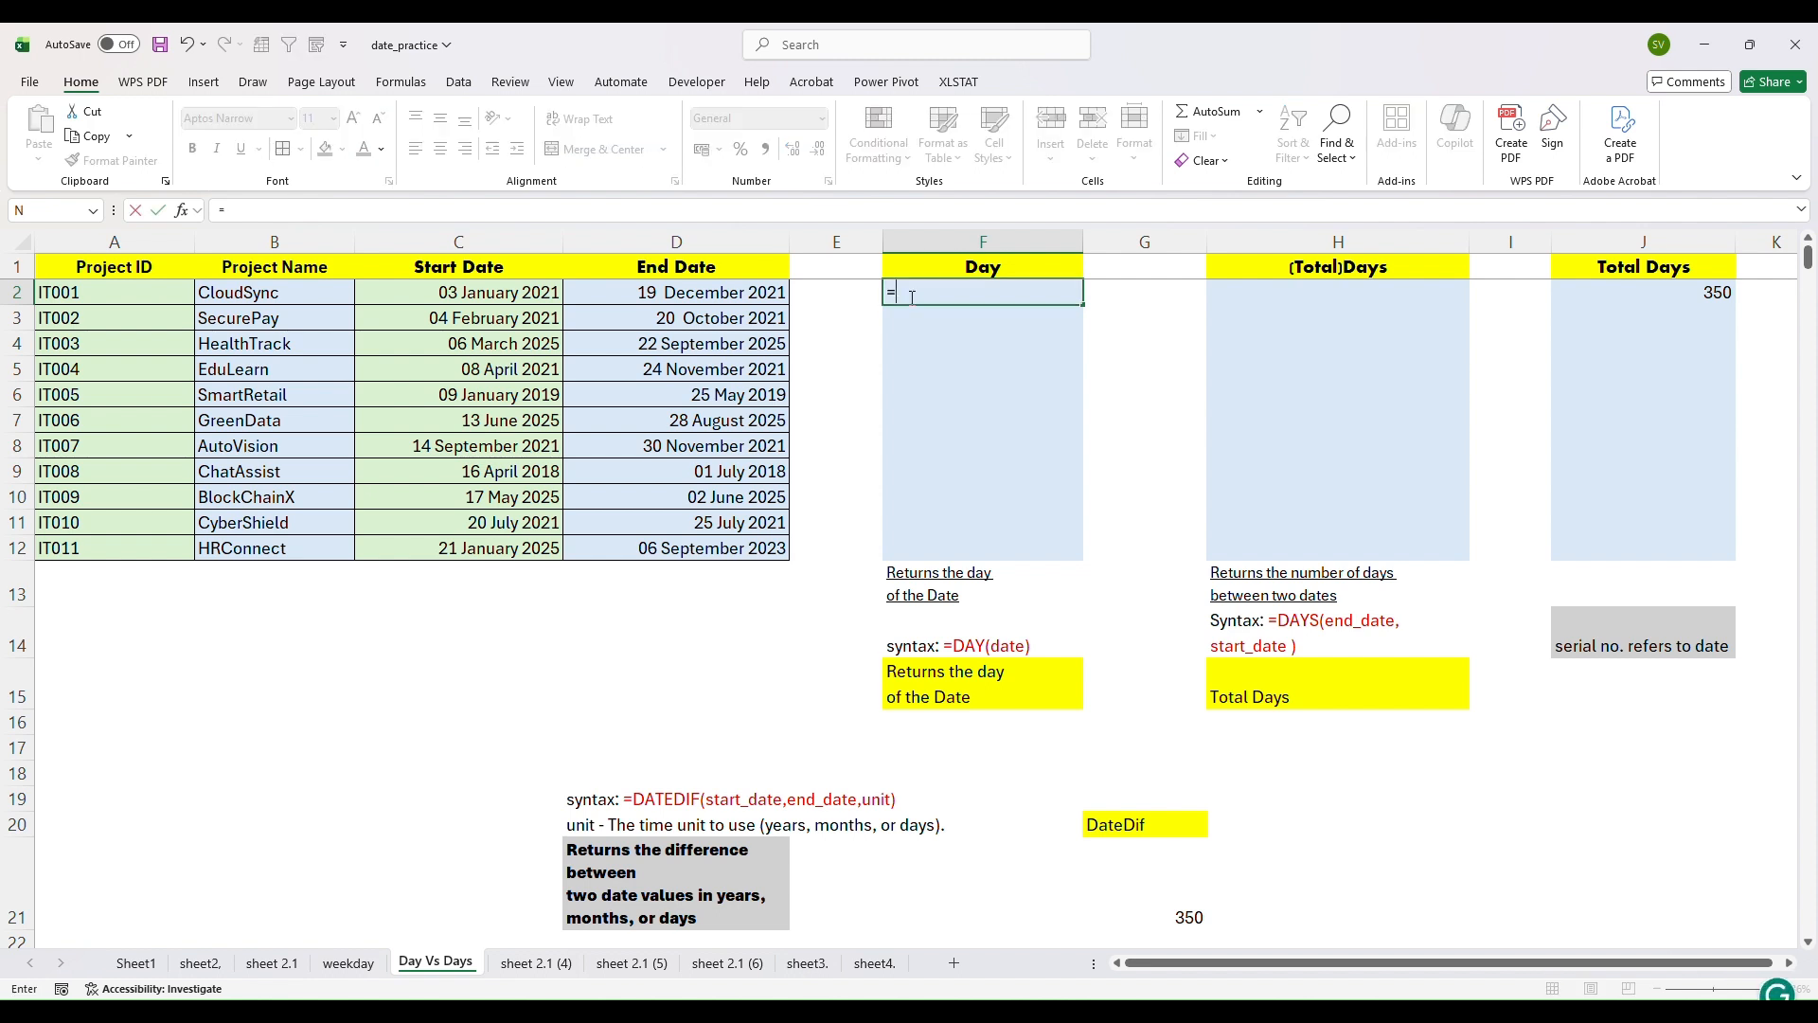
pyautogui.write('Day')
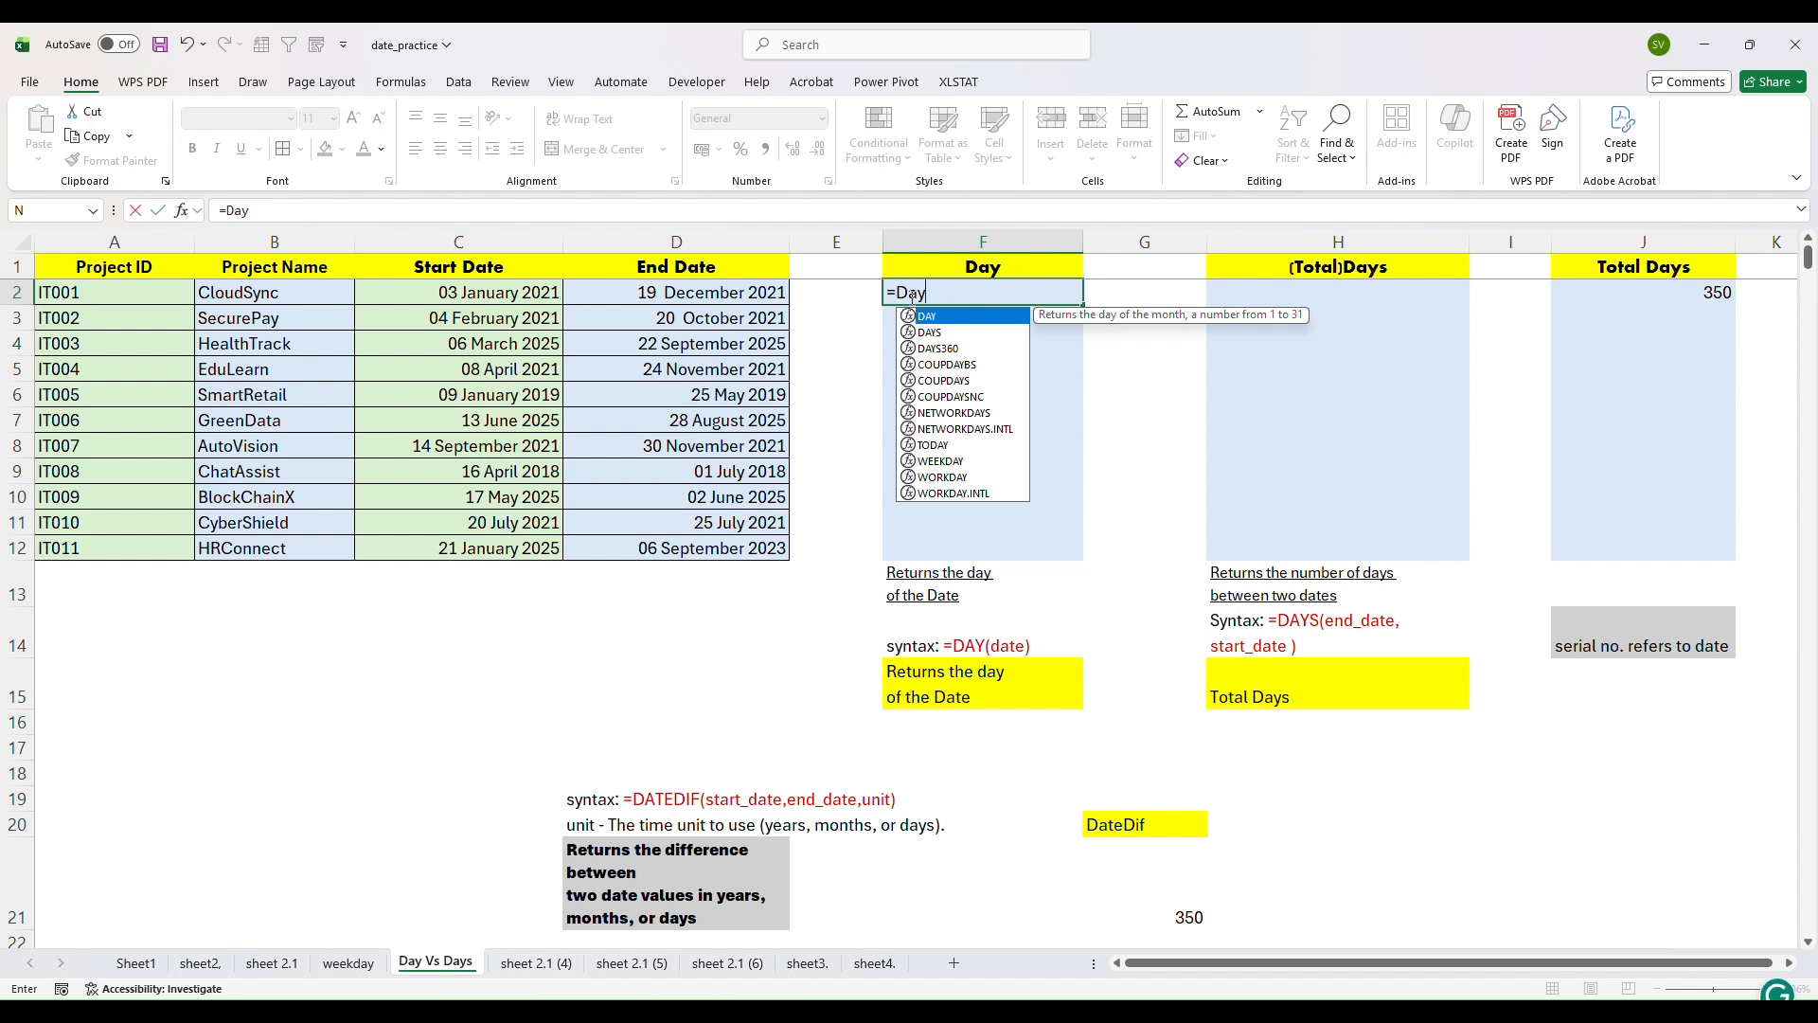
pyautogui.write('(')
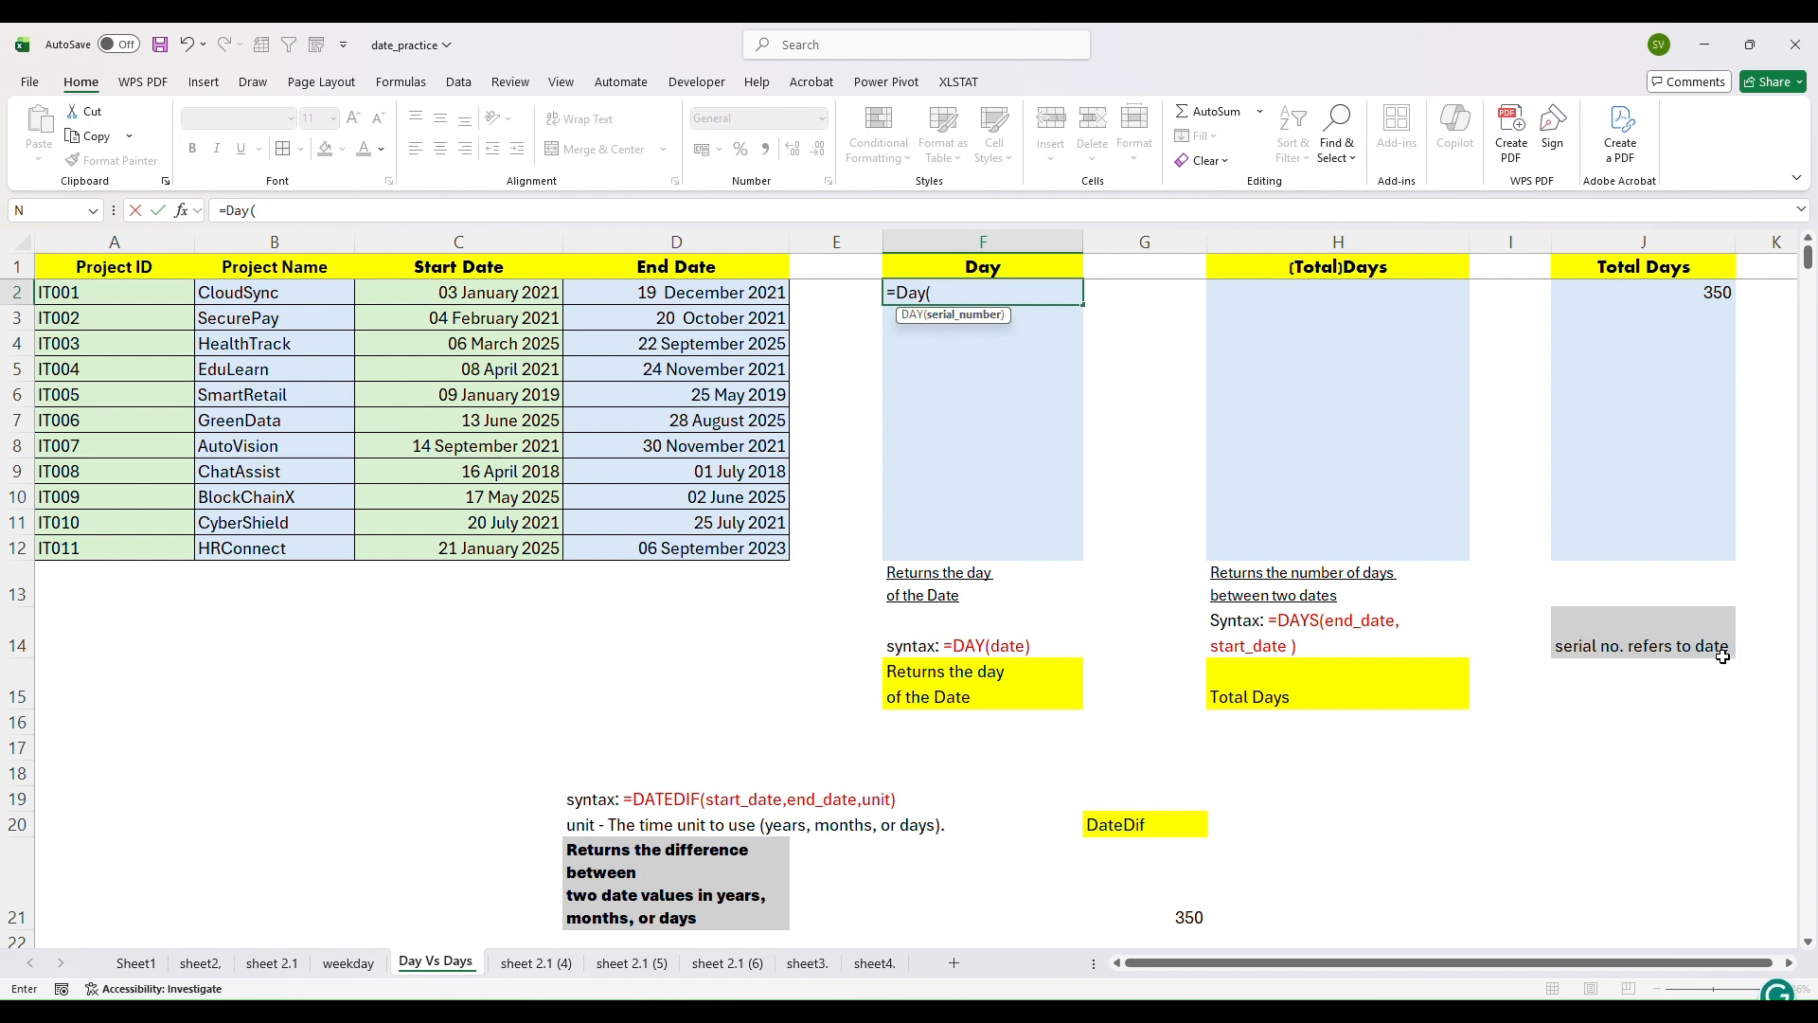
pyautogui.moveTo(1550, 646); pyautogui.dragTo(1639, 643)
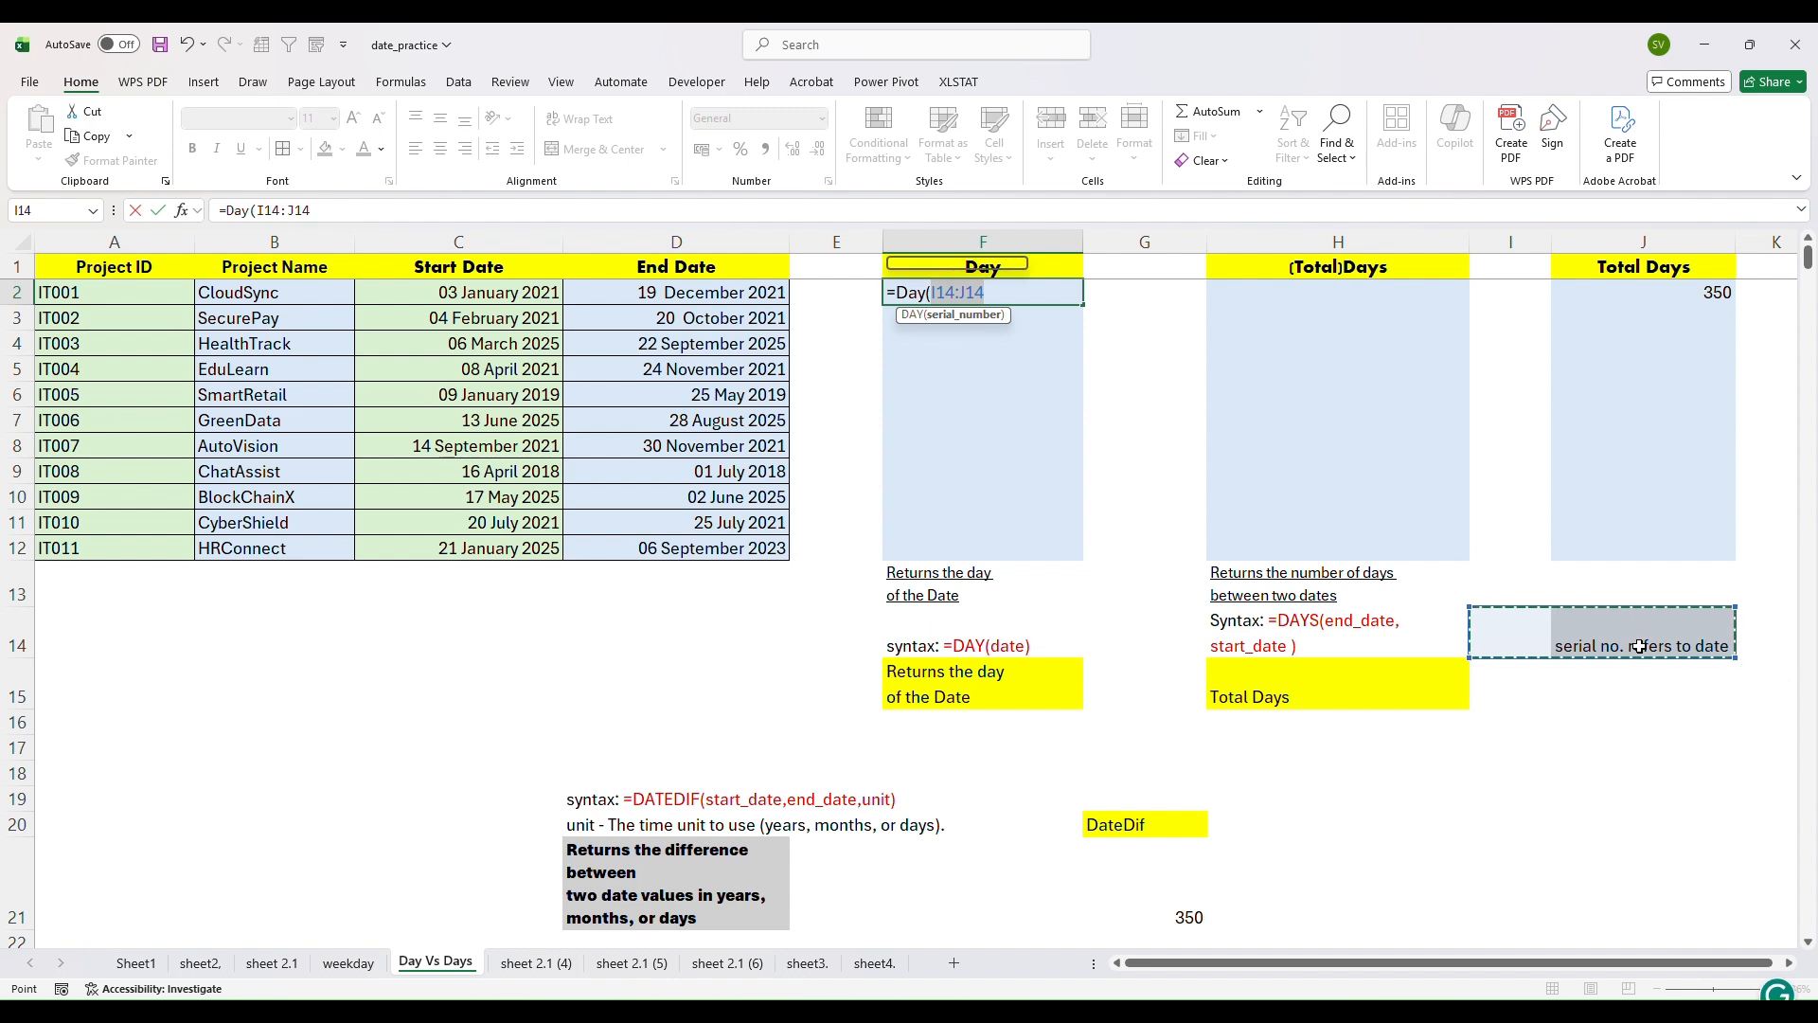
pyautogui.click(1628, 689)
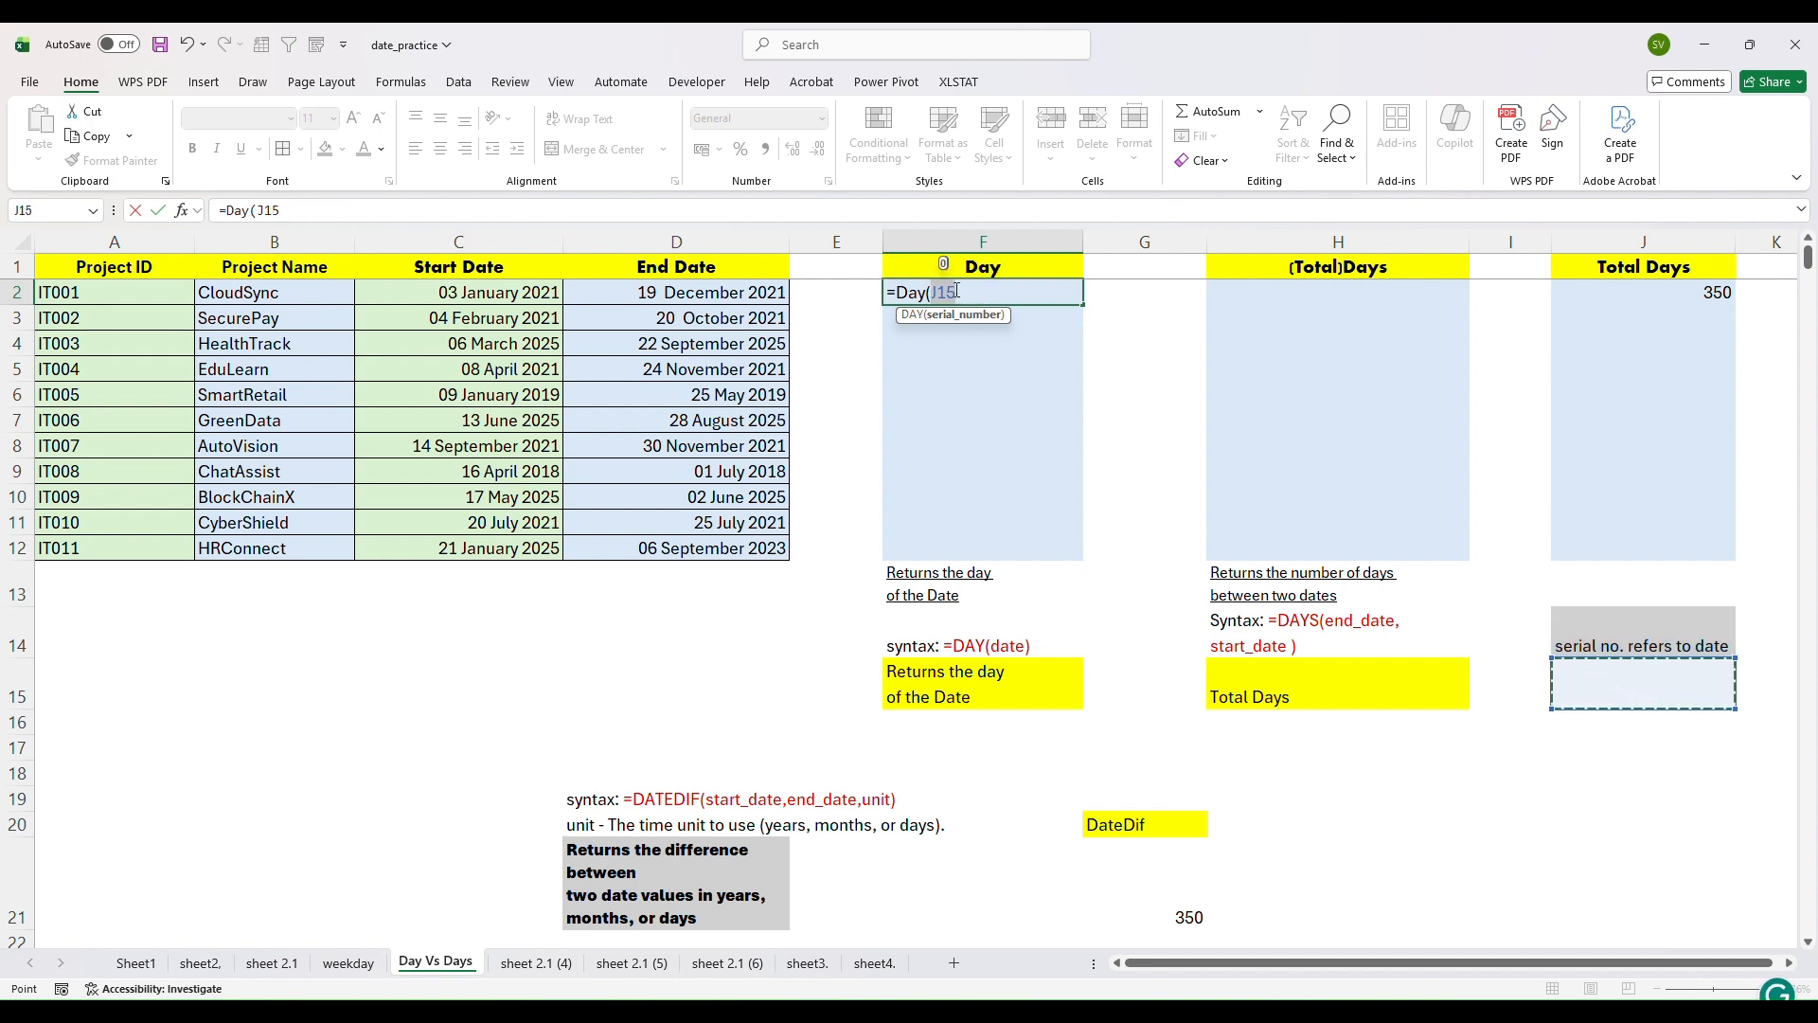
pyautogui.press('BackSpace')
pyautogui.press('BackSpace')
pyautogui.press('BackSpace')
pyautogui.press('BackSpace')
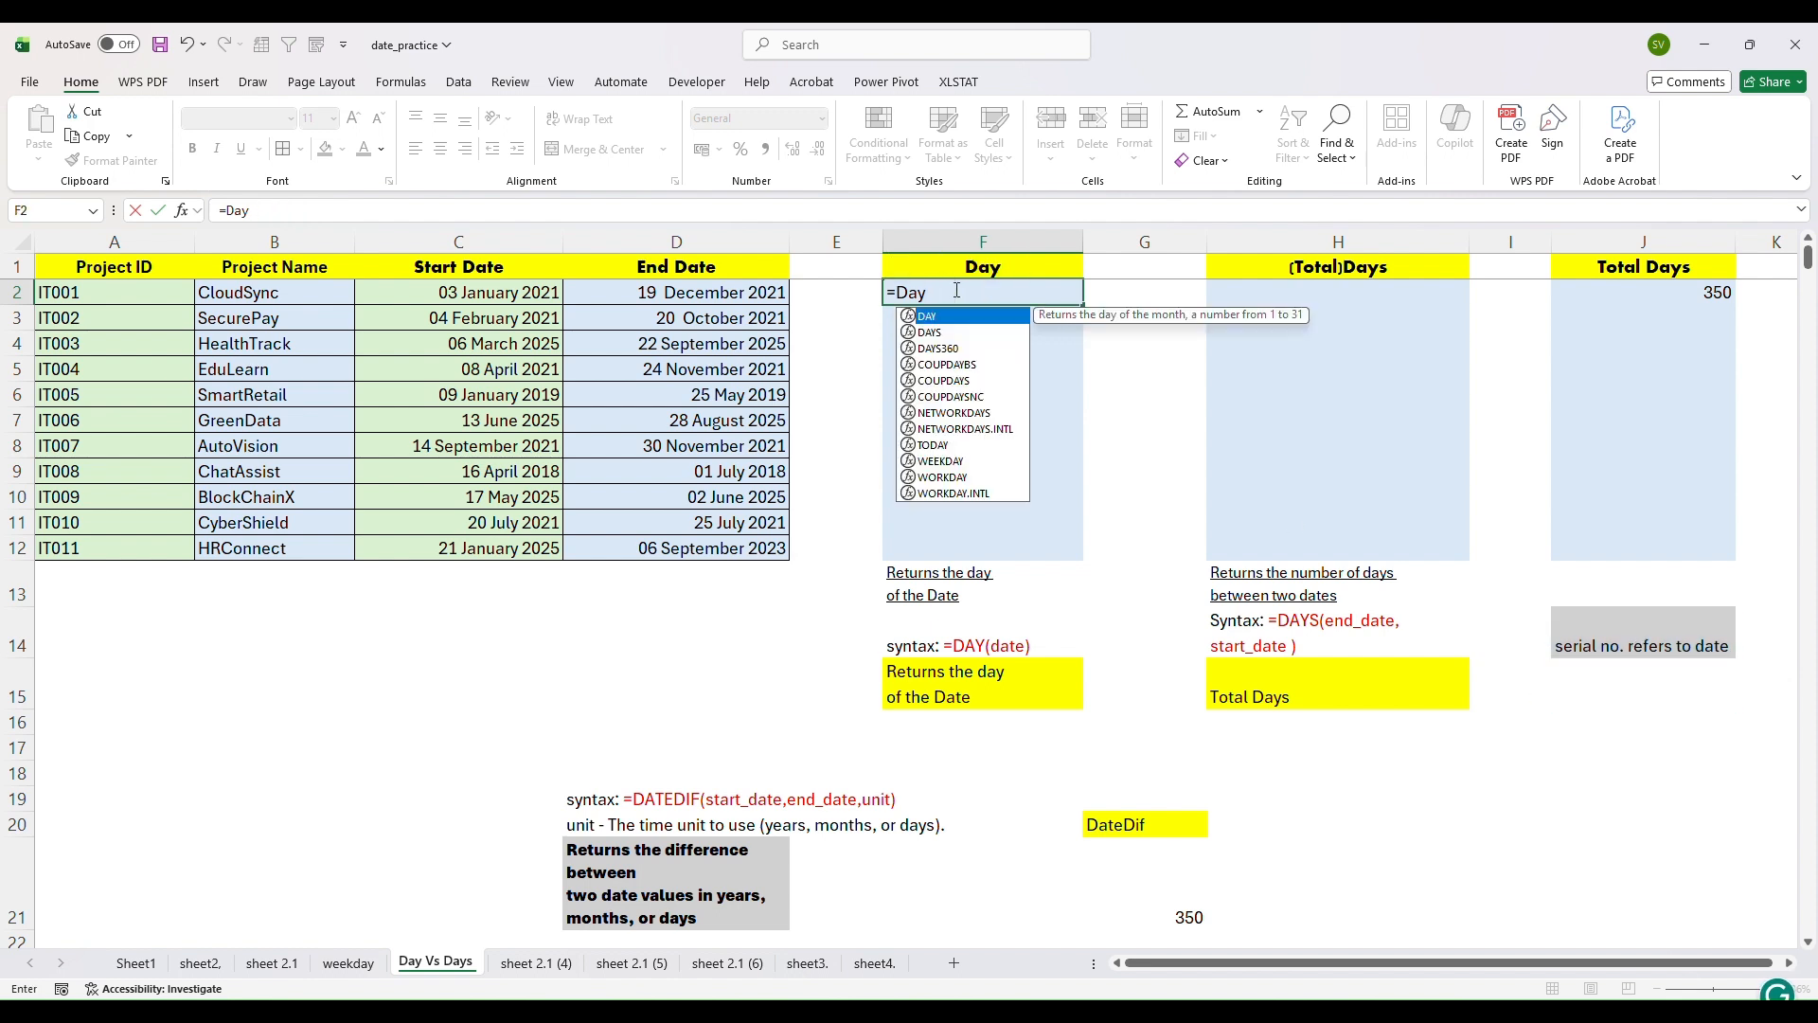
# Step: Complete the DAY formula in F2 with CloudSync's end date, cell D2, as its argument
pyautogui.write('(')
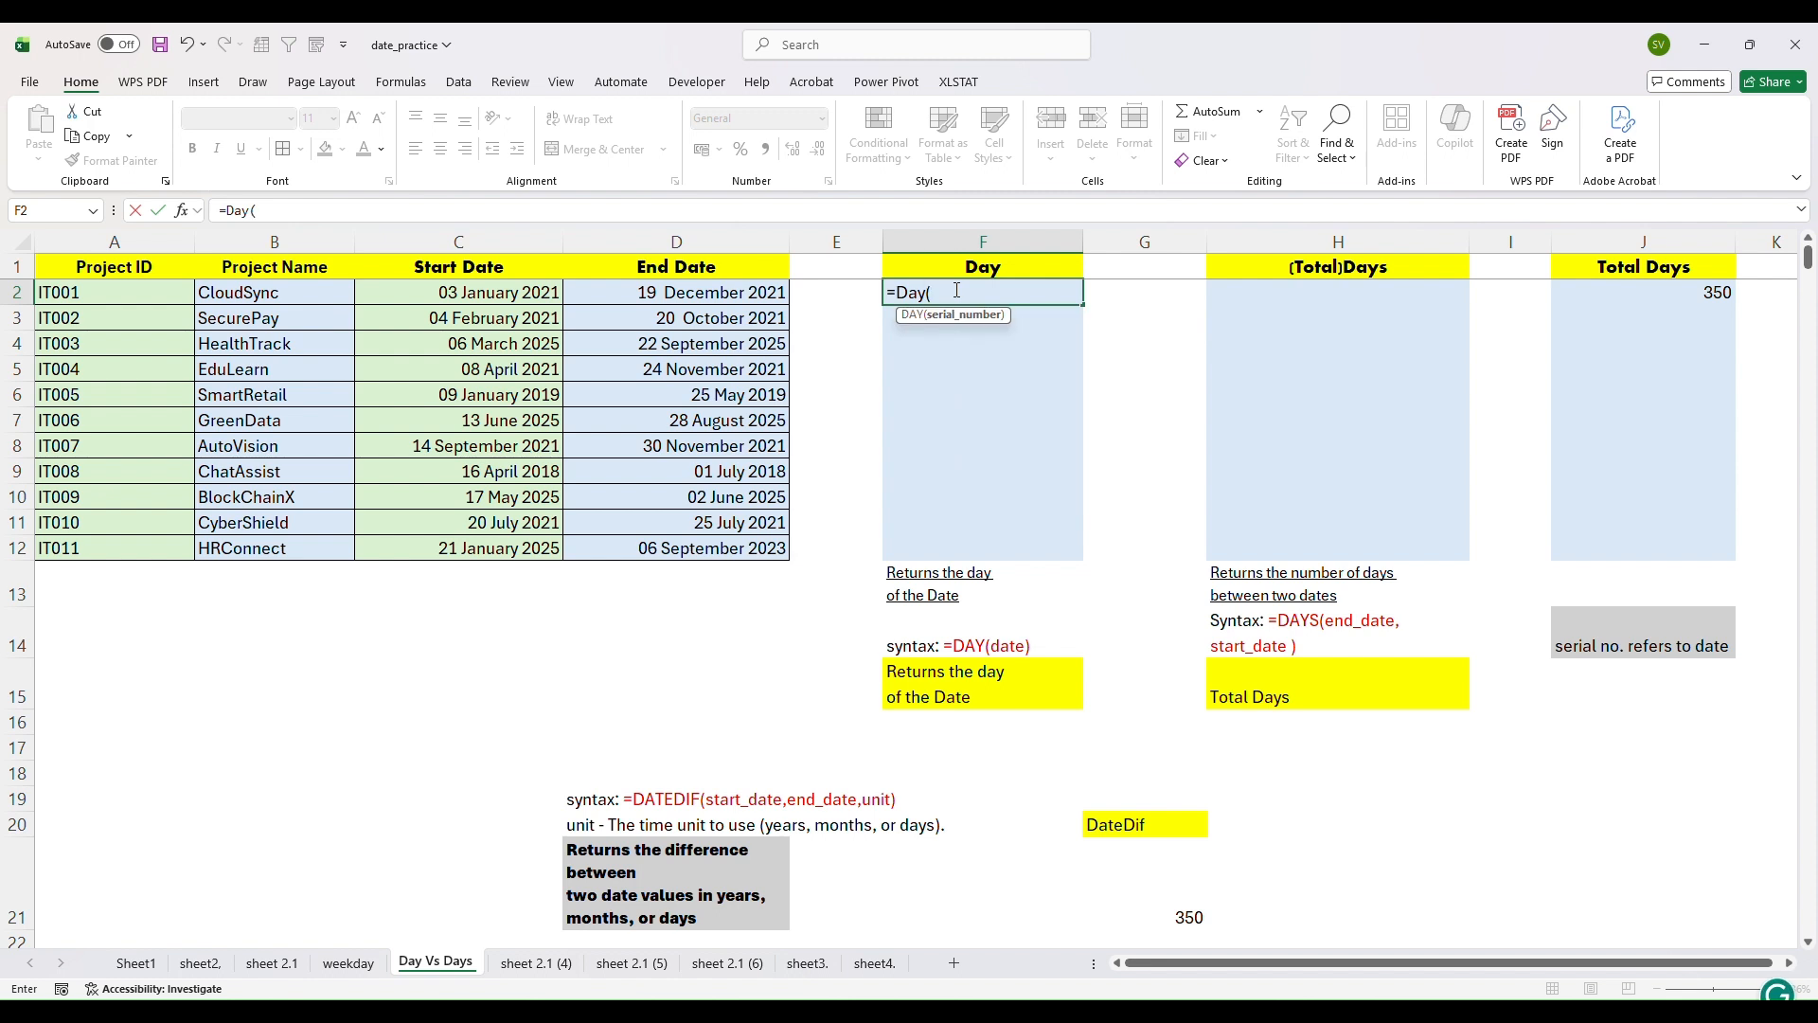
pyautogui.click(740, 293)
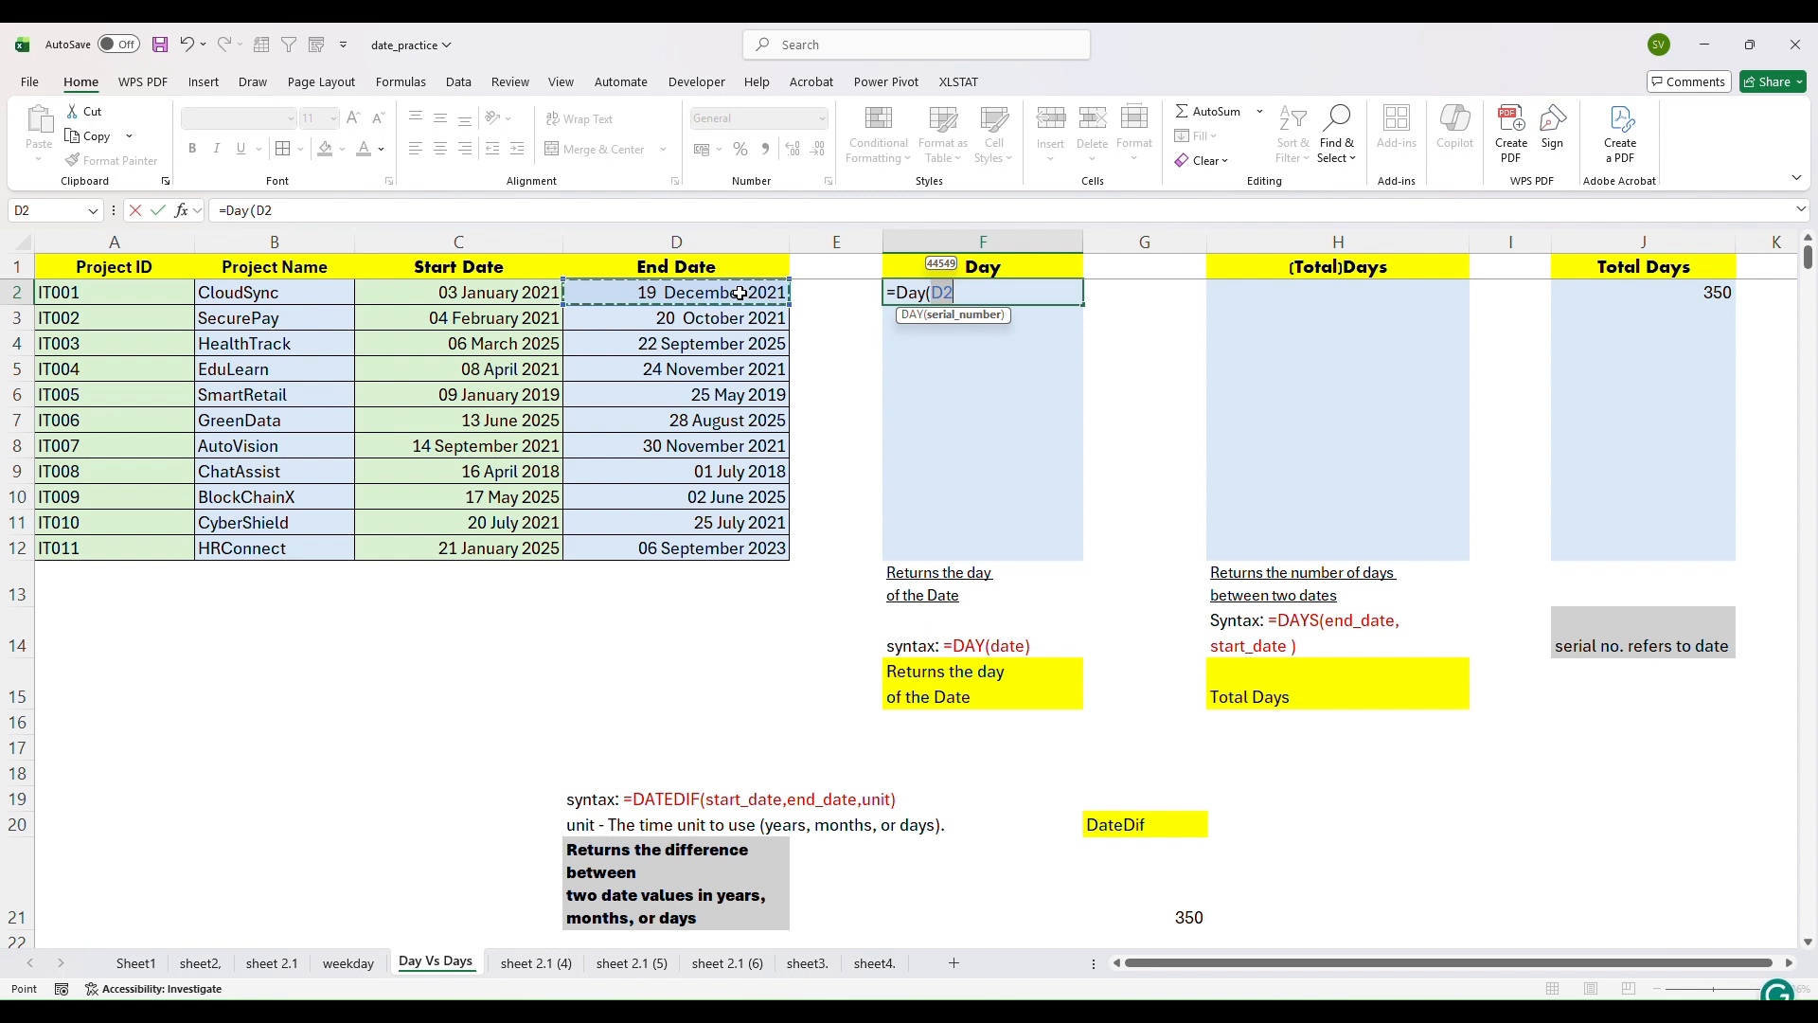
pyautogui.write(')')
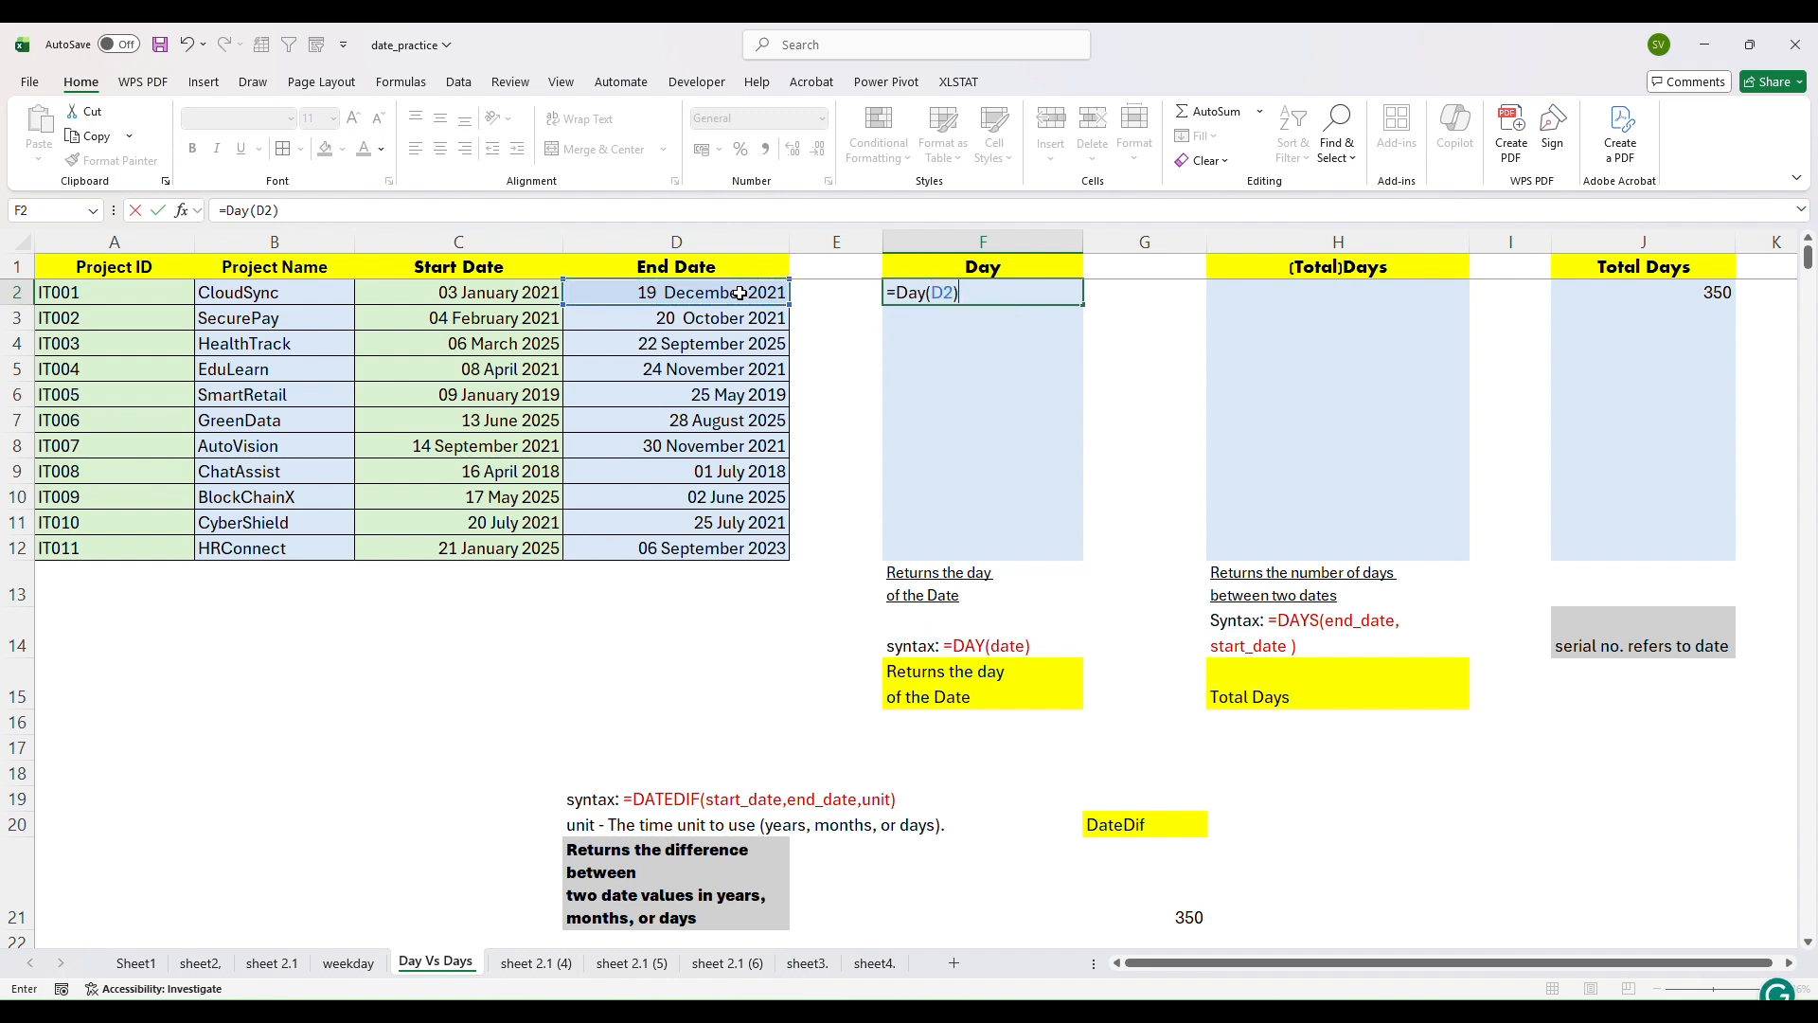
pyautogui.press('Return')
# Step: Fill the DAY formula from F2 down one row to F3 for SecurePay
pyautogui.click(1009, 287)
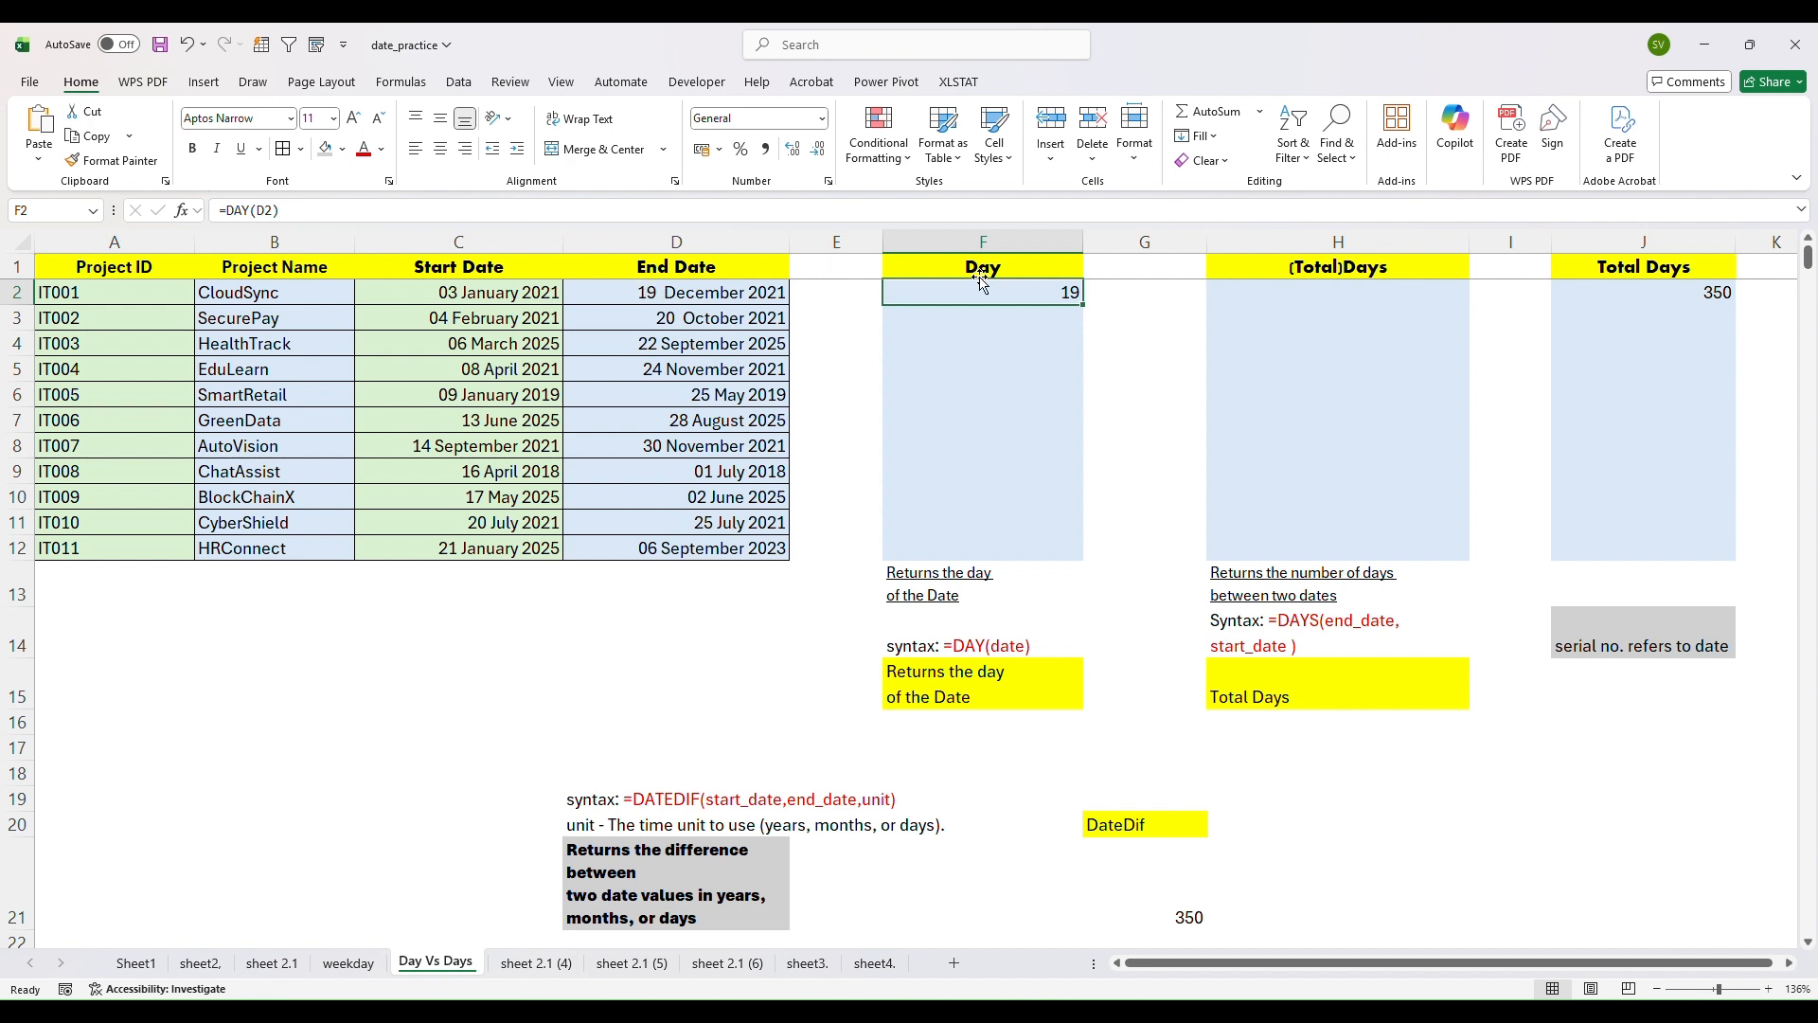
pyautogui.click(1012, 323)
pyautogui.click(1045, 294)
pyautogui.click(1087, 308)
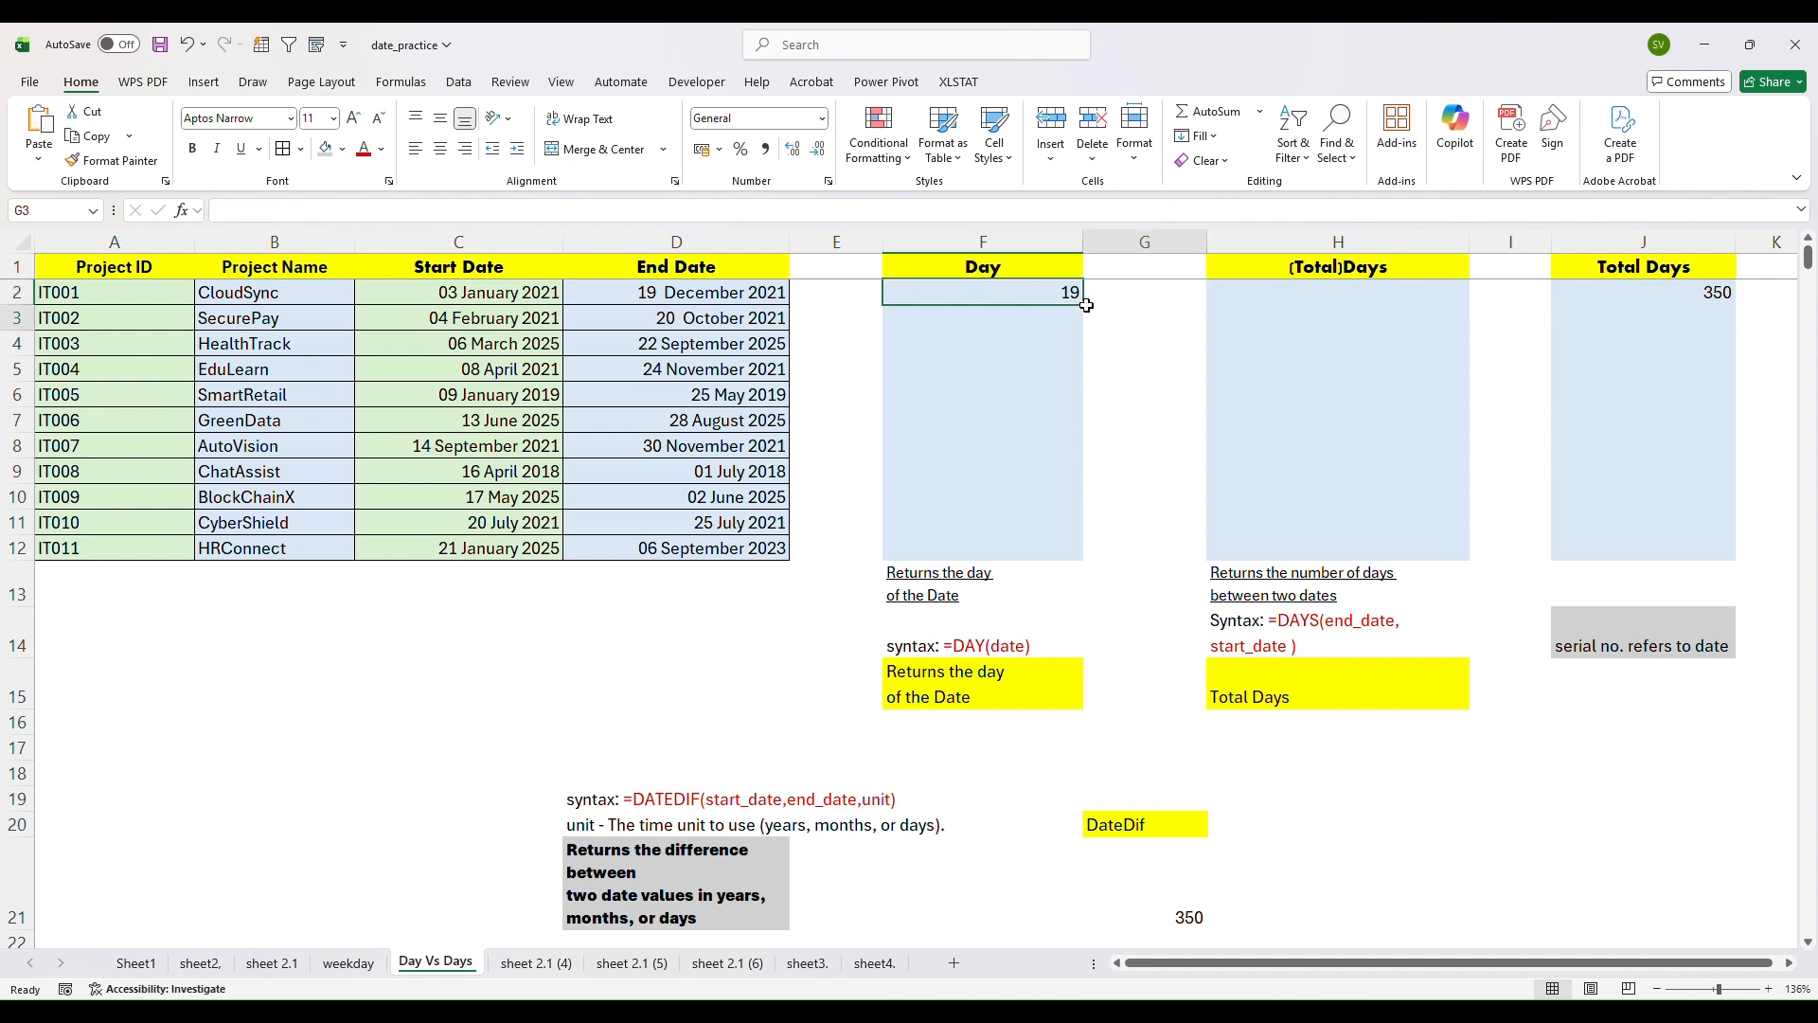
pyautogui.click(1065, 294)
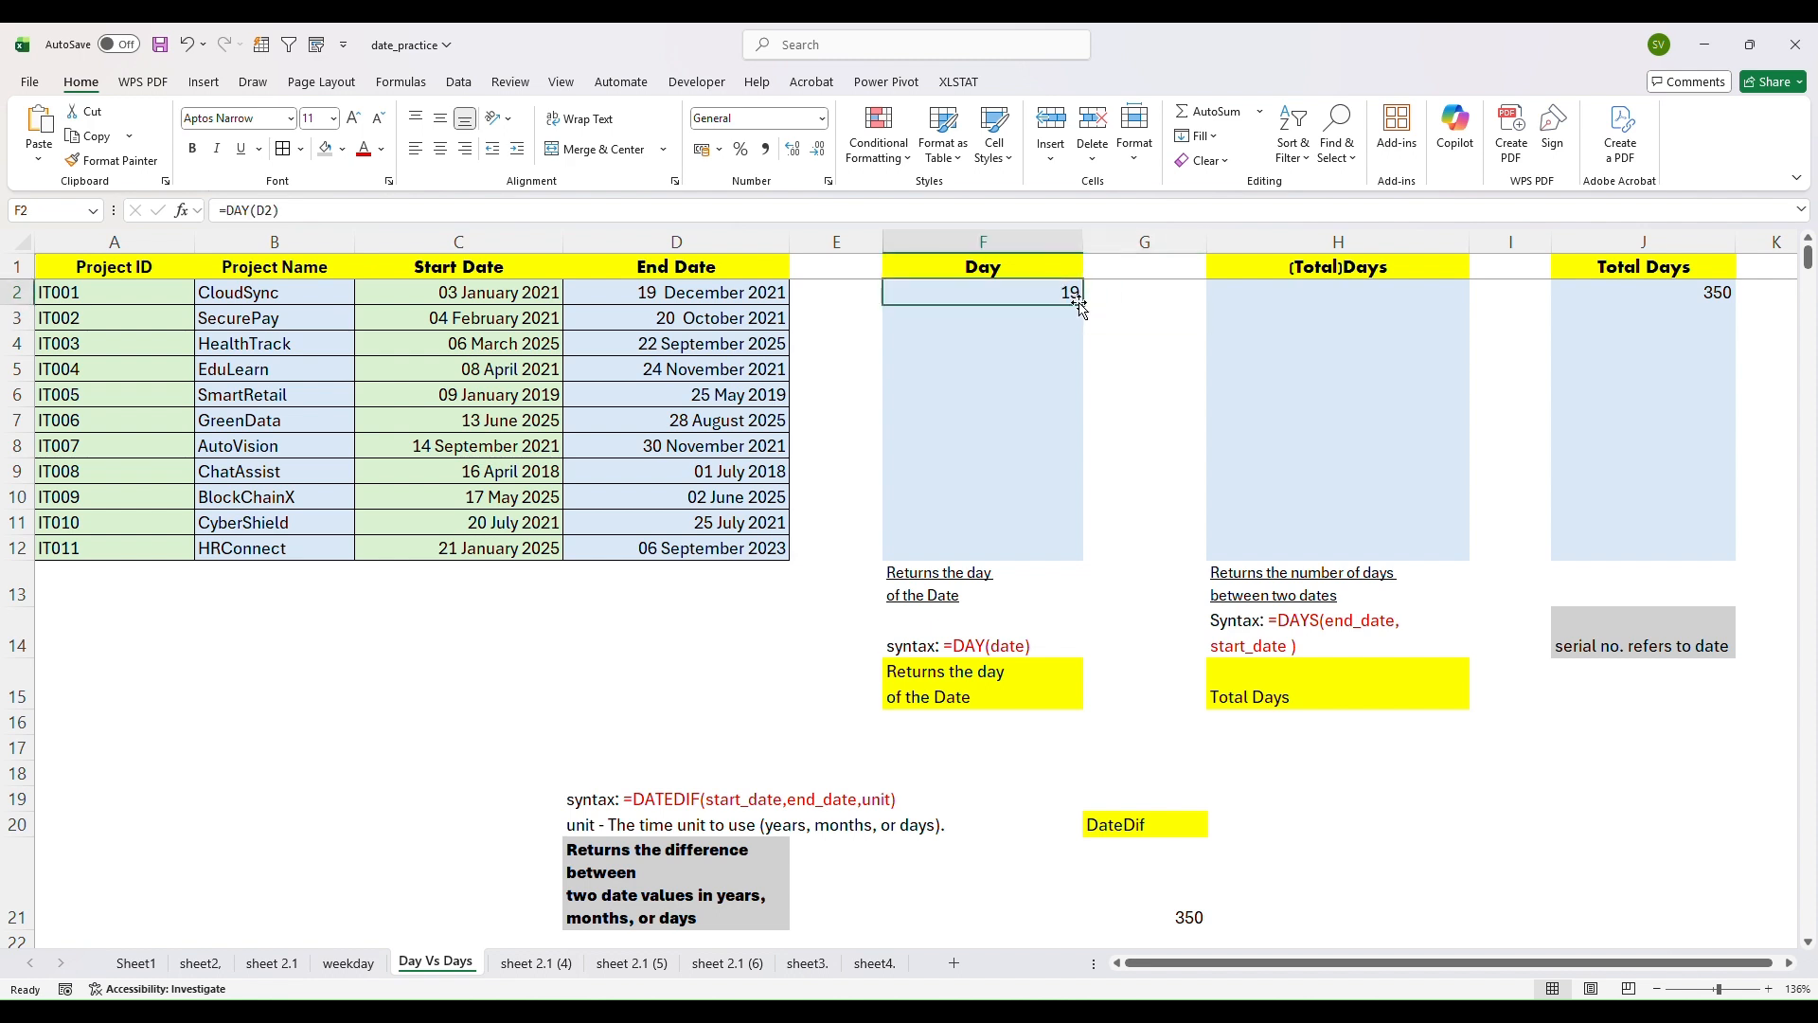
pyautogui.moveTo(1083, 302); pyautogui.dragTo(1080, 327)
# Step: Examine the DAY formulas in F2 and F3 and compare the F3 result with SecurePay's end date in D3
pyautogui.click(1021, 318)
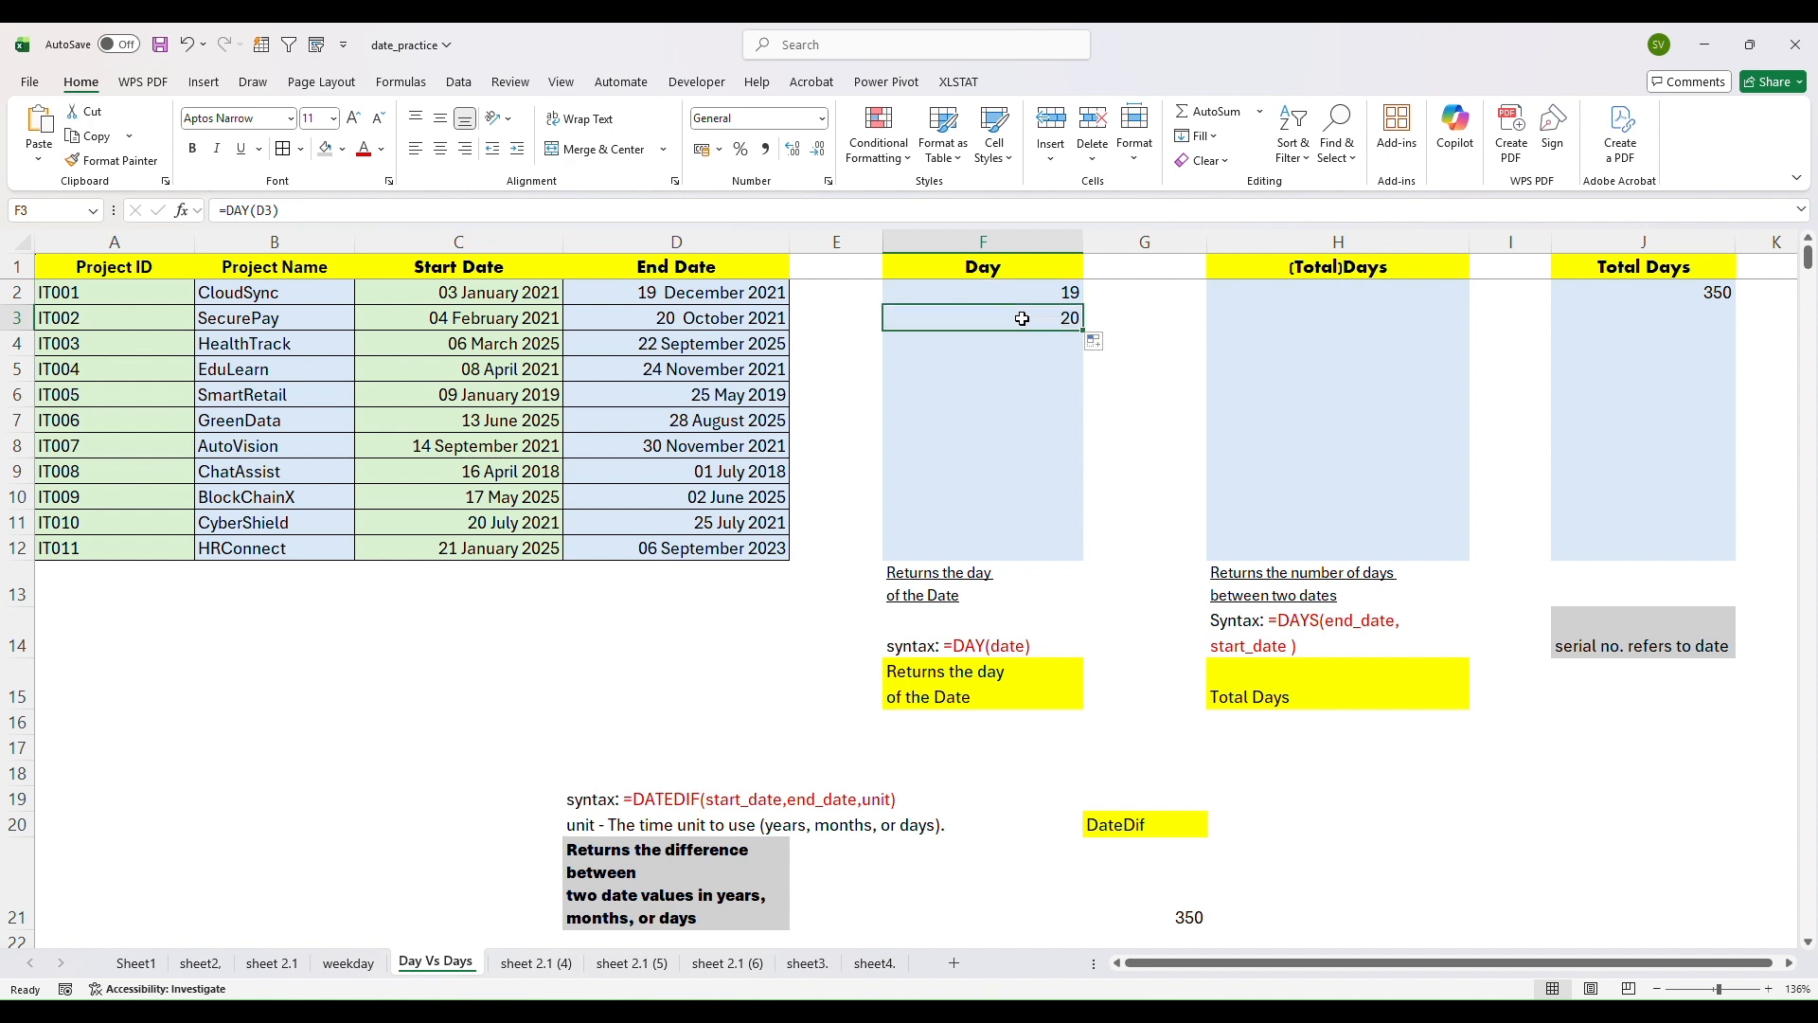
pyautogui.click(778, 317)
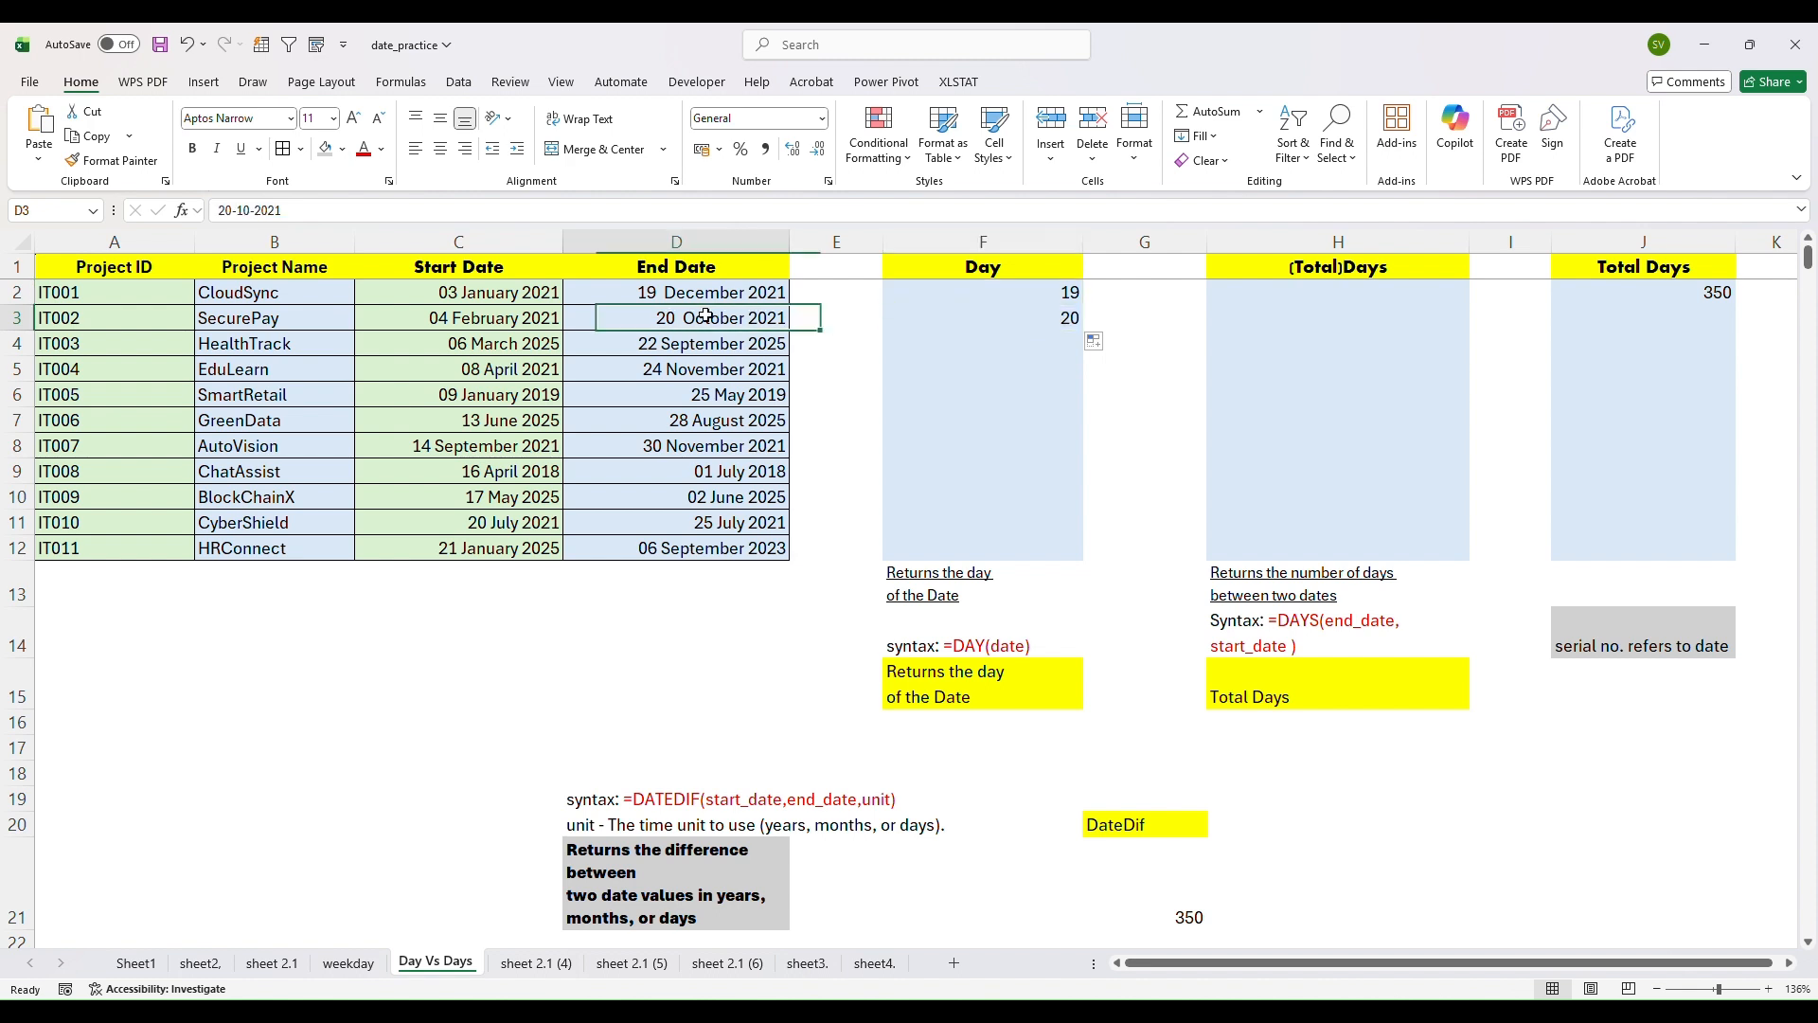
pyautogui.click(1048, 318)
pyautogui.click(1065, 293)
pyautogui.moveTo(242, 210); pyautogui.dragTo(294, 208)
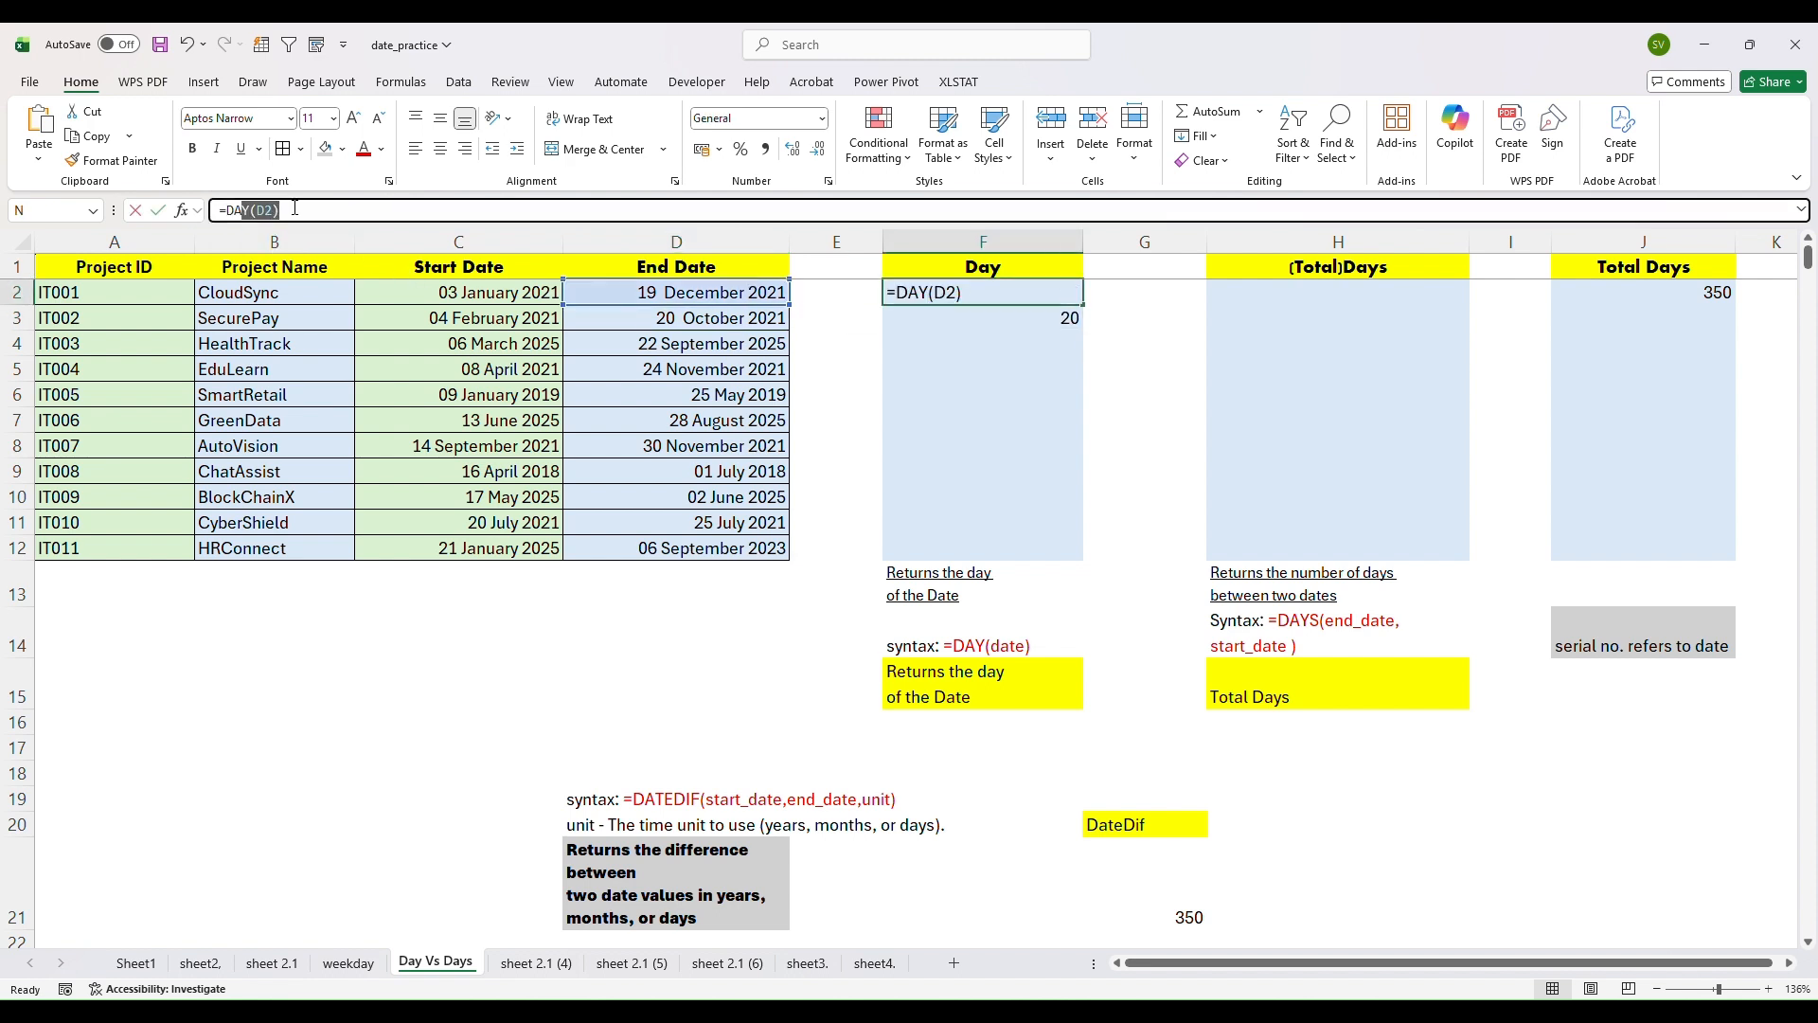
pyautogui.click(1068, 321)
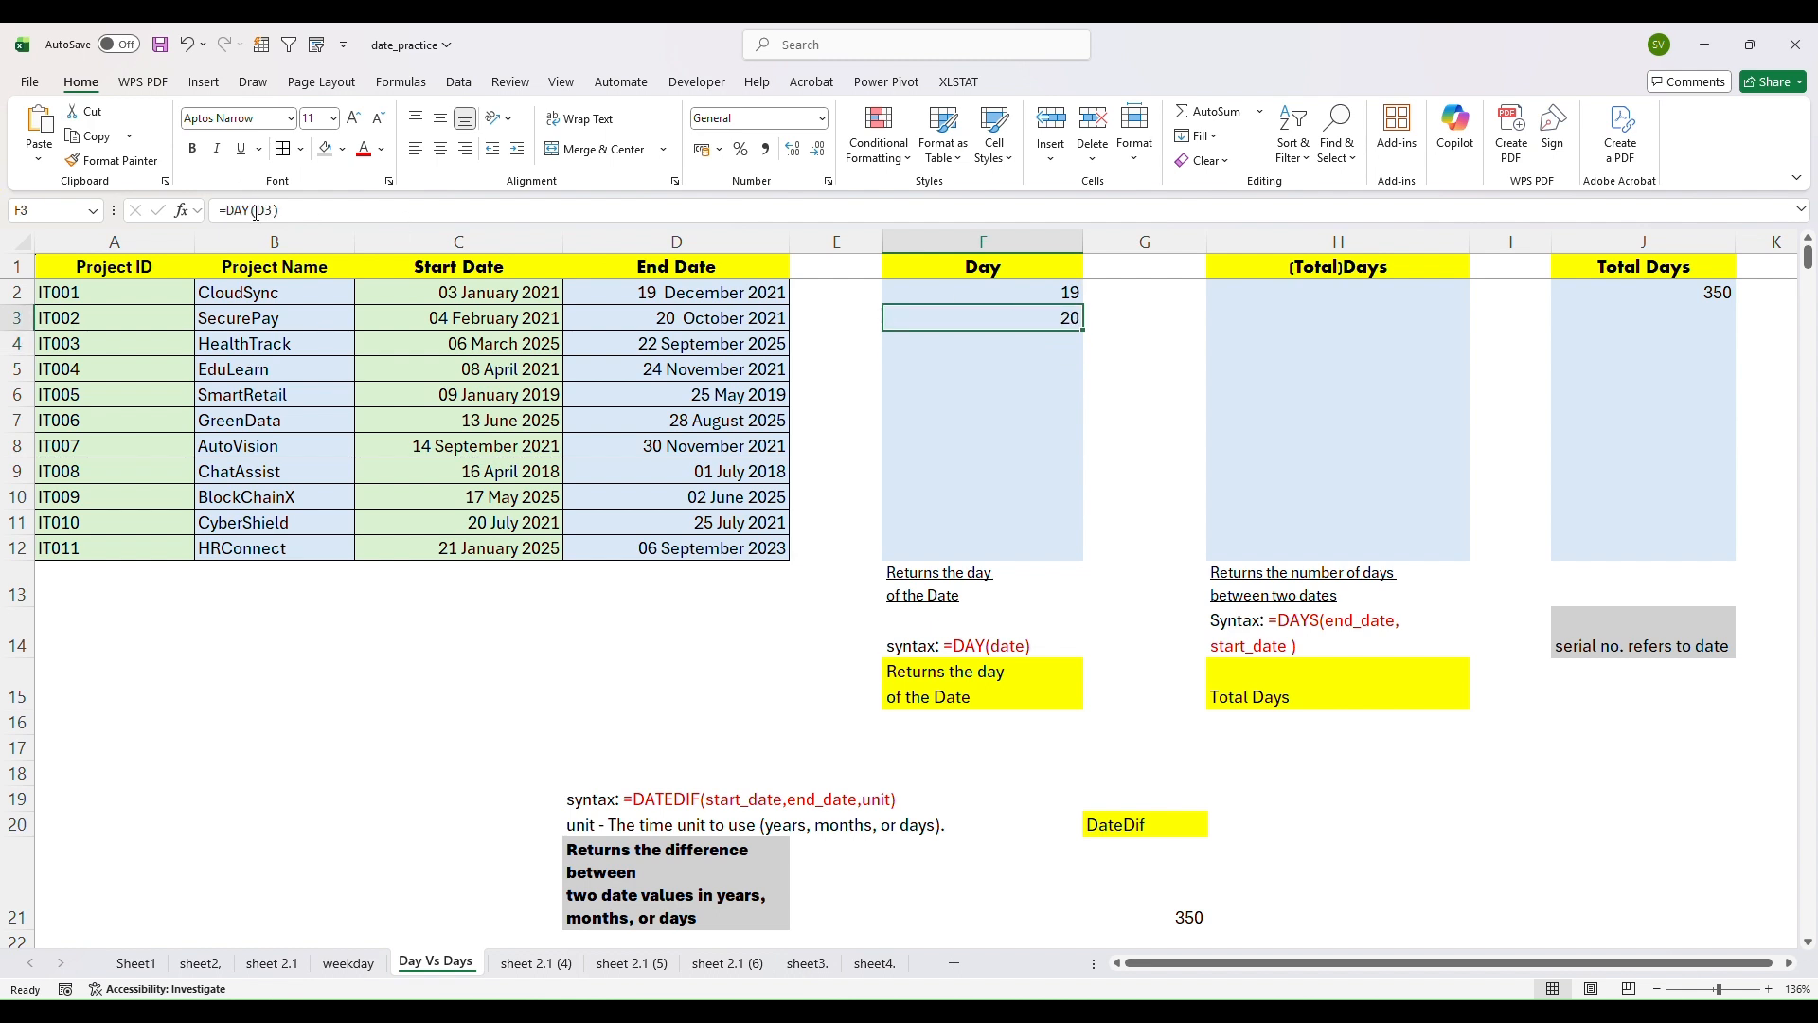
pyautogui.moveTo(251, 209); pyautogui.dragTo(281, 209)
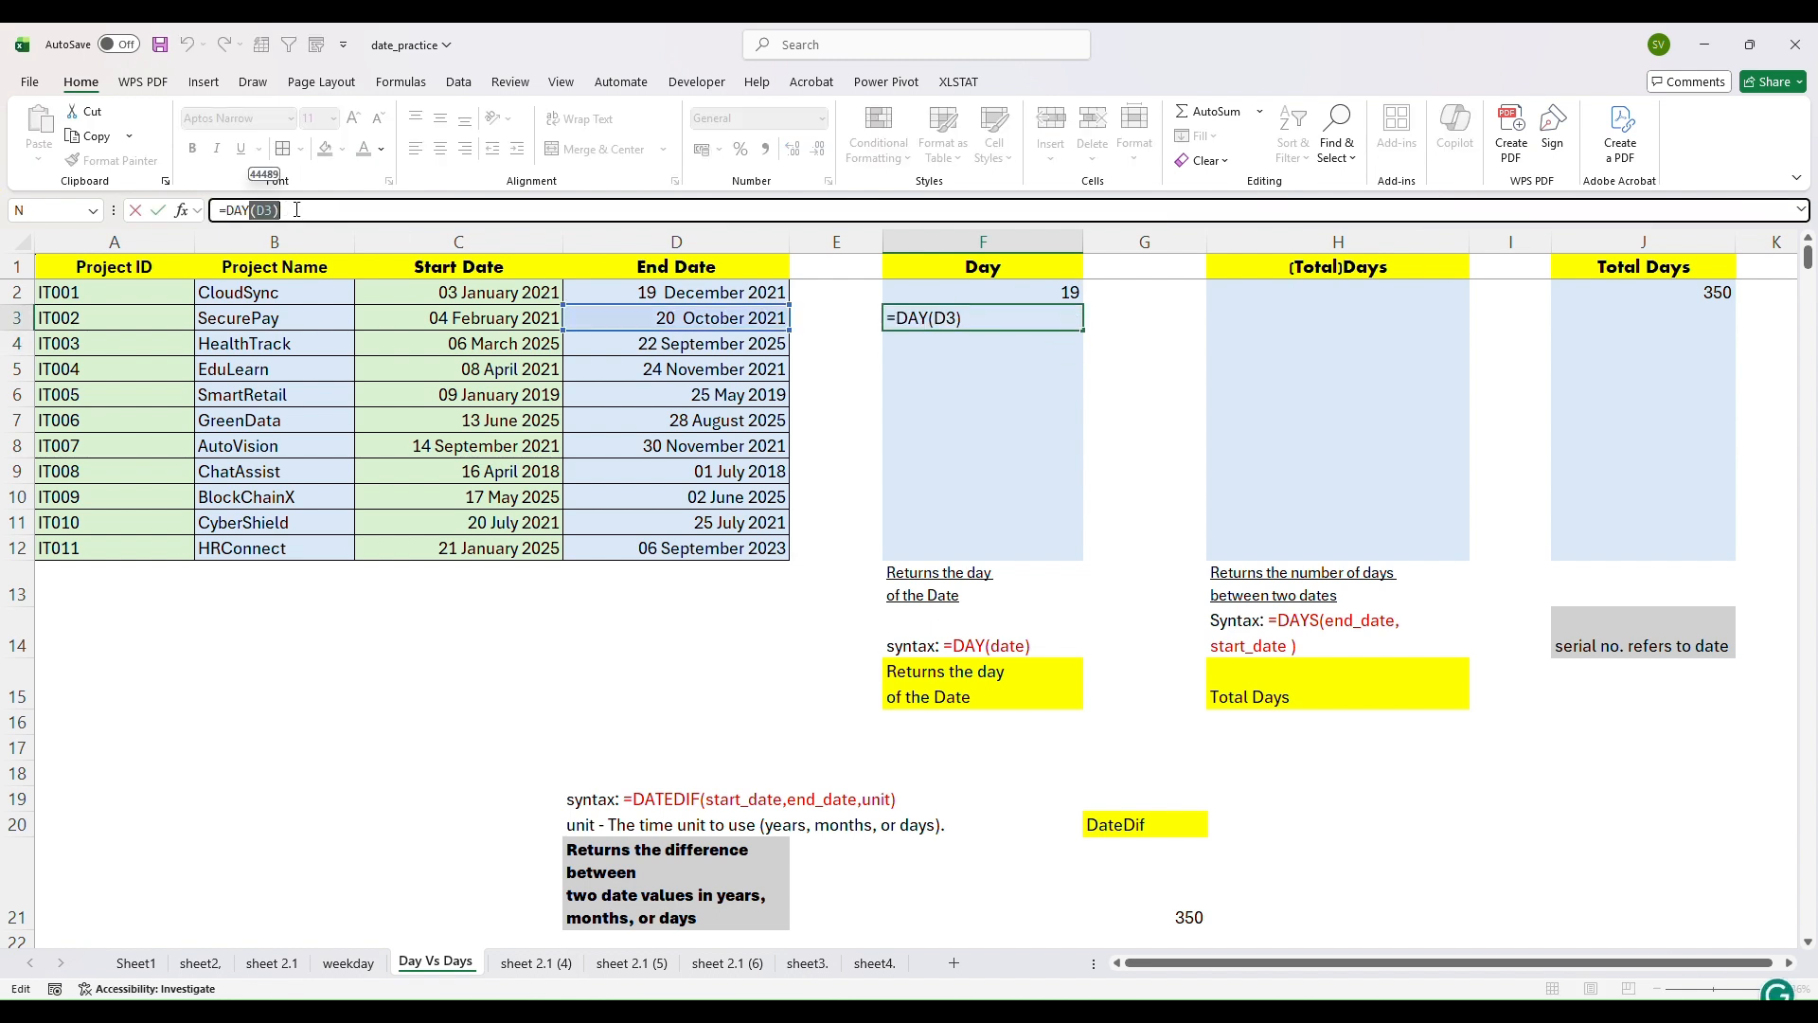
pyautogui.doubleClick(997, 324)
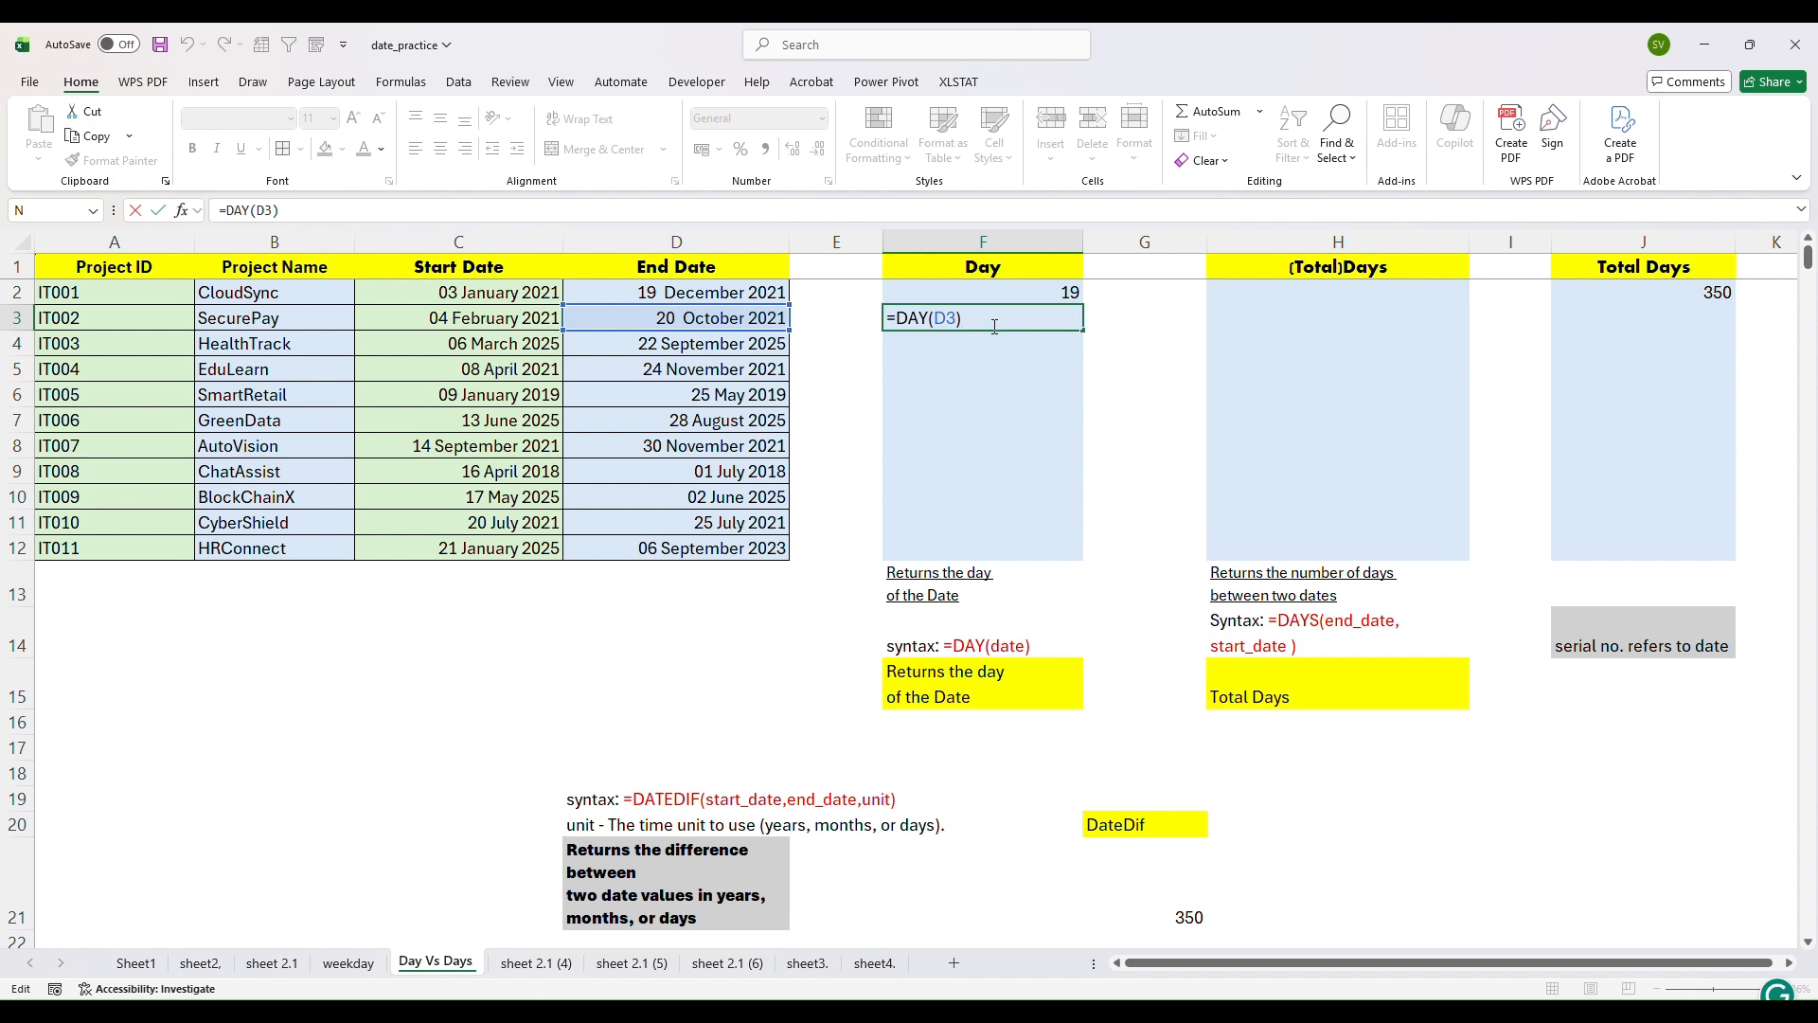
pyautogui.click(687, 323)
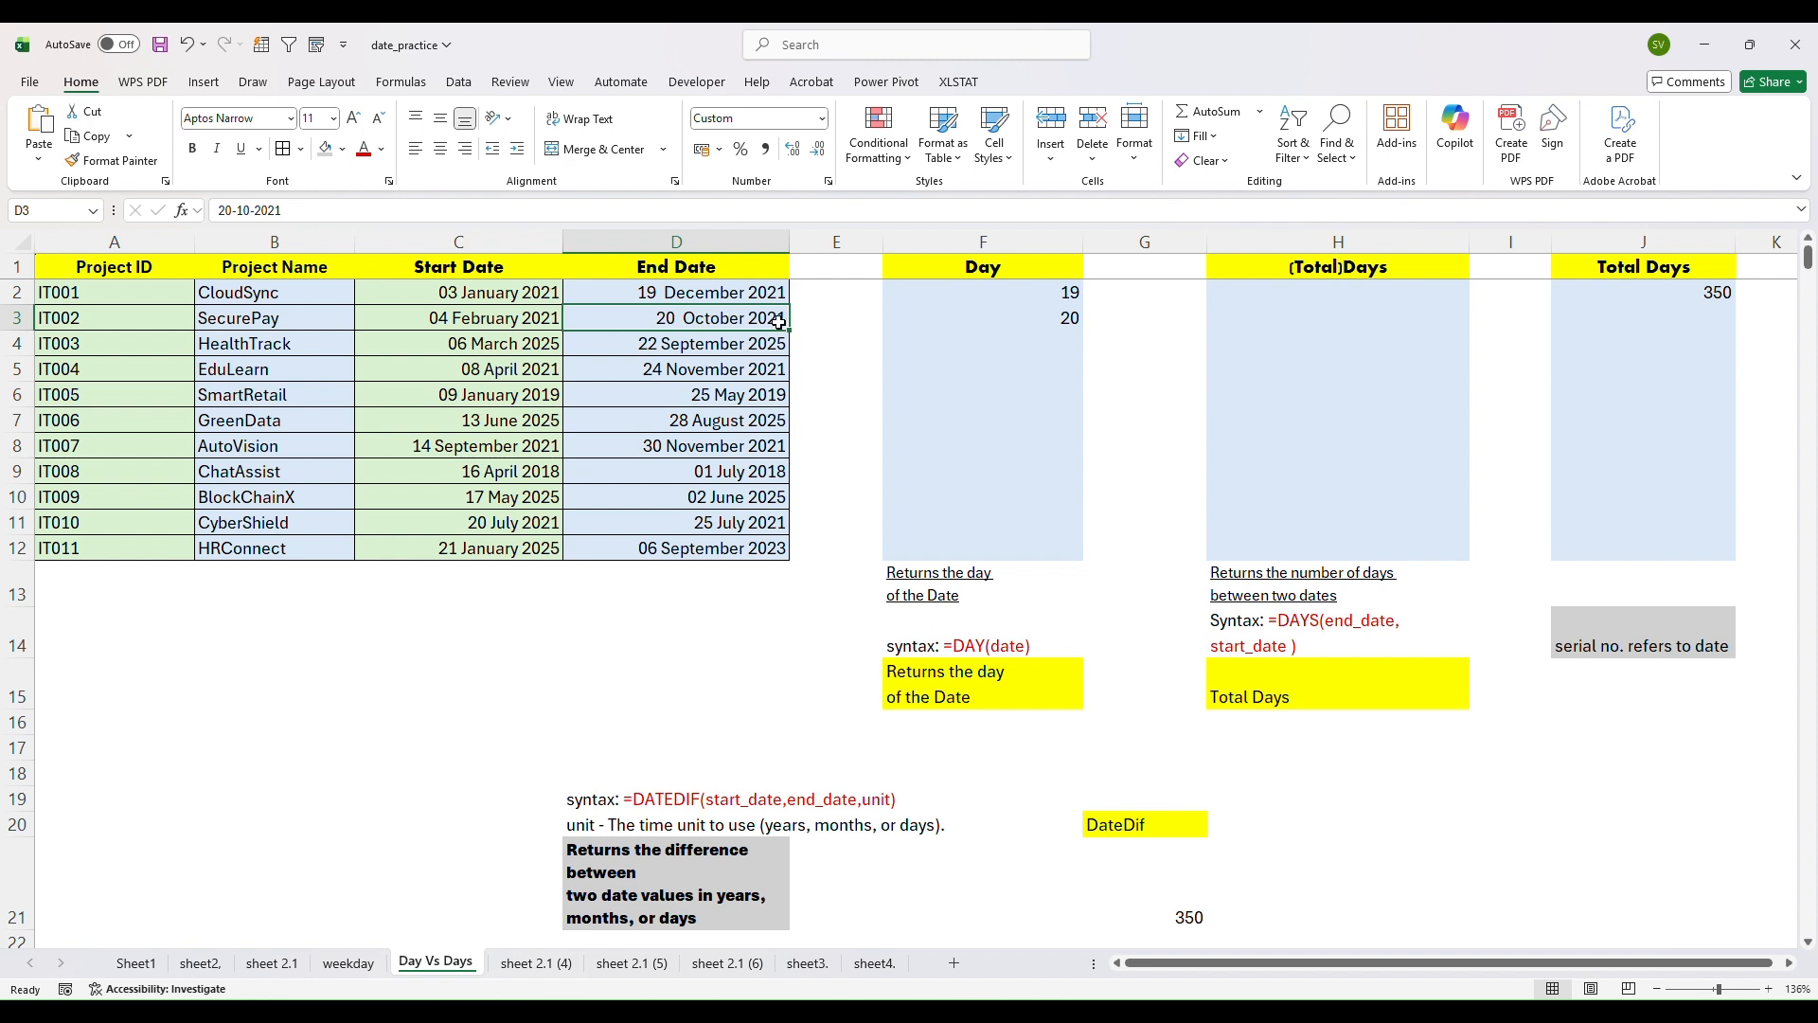
pyautogui.click(1079, 319)
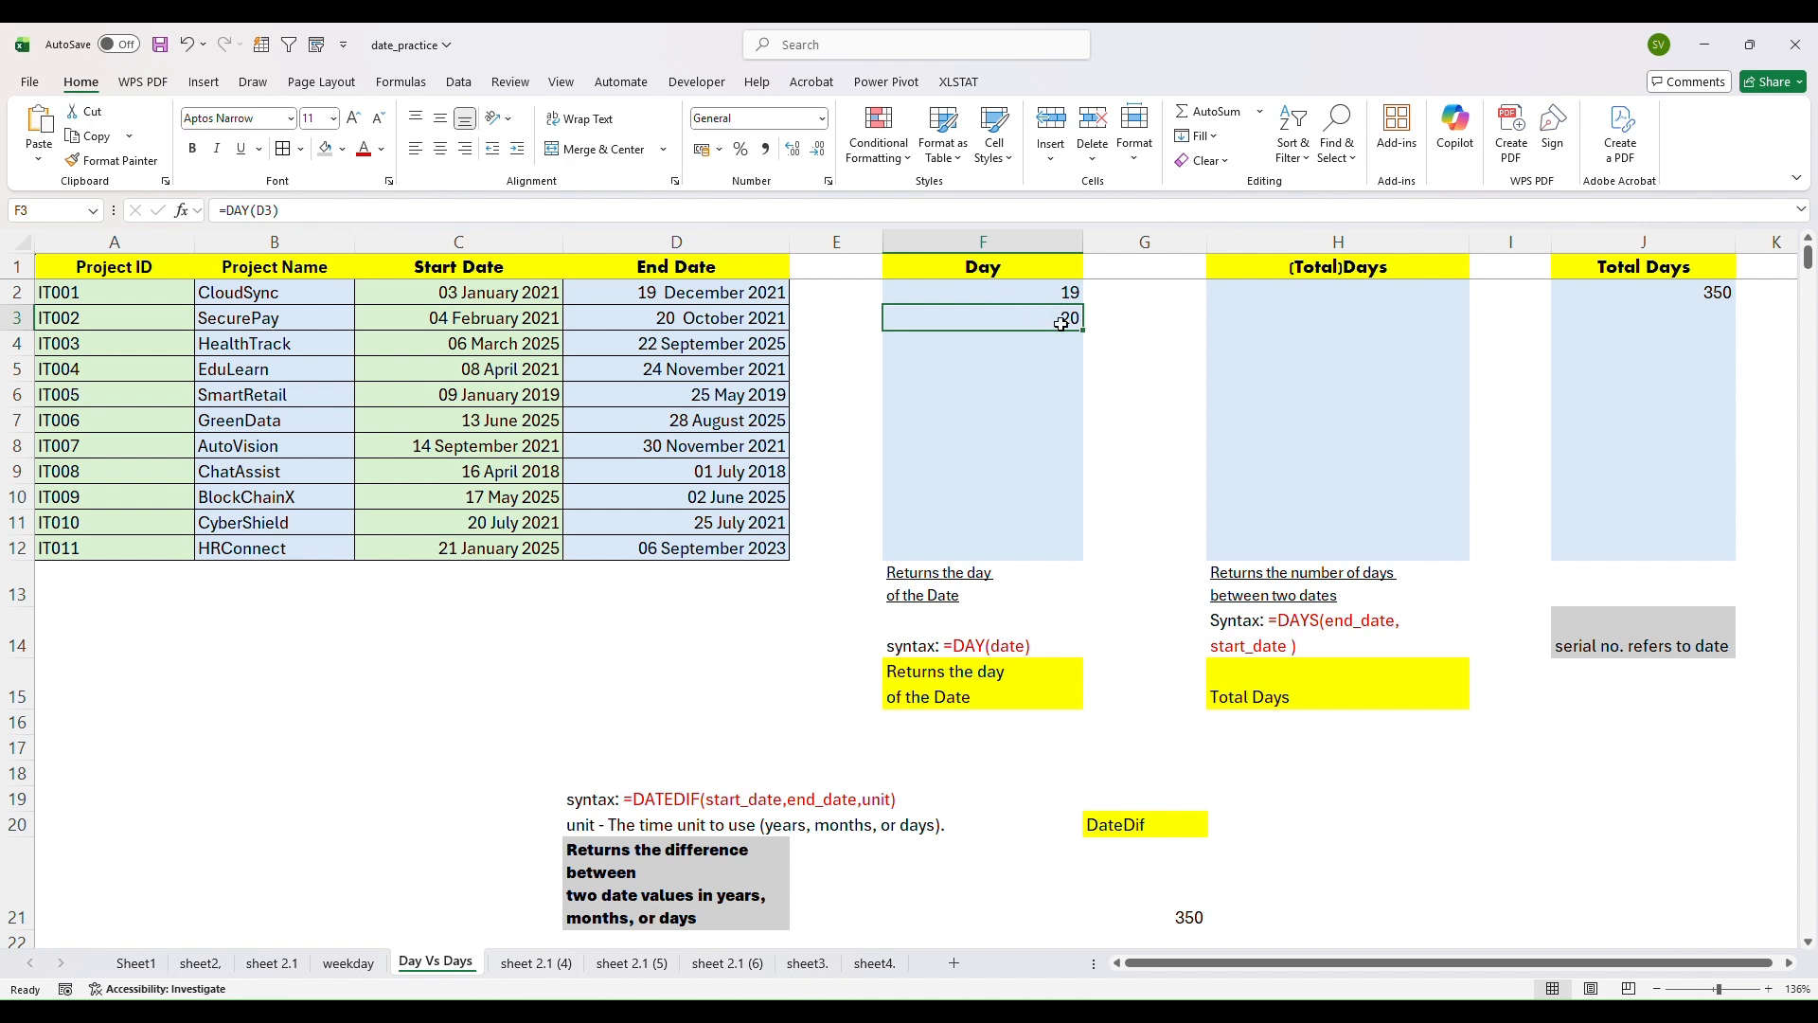
# Step: Begin a DAYS formula in cell H2 of the (Total)Days column
pyautogui.click(1291, 293)
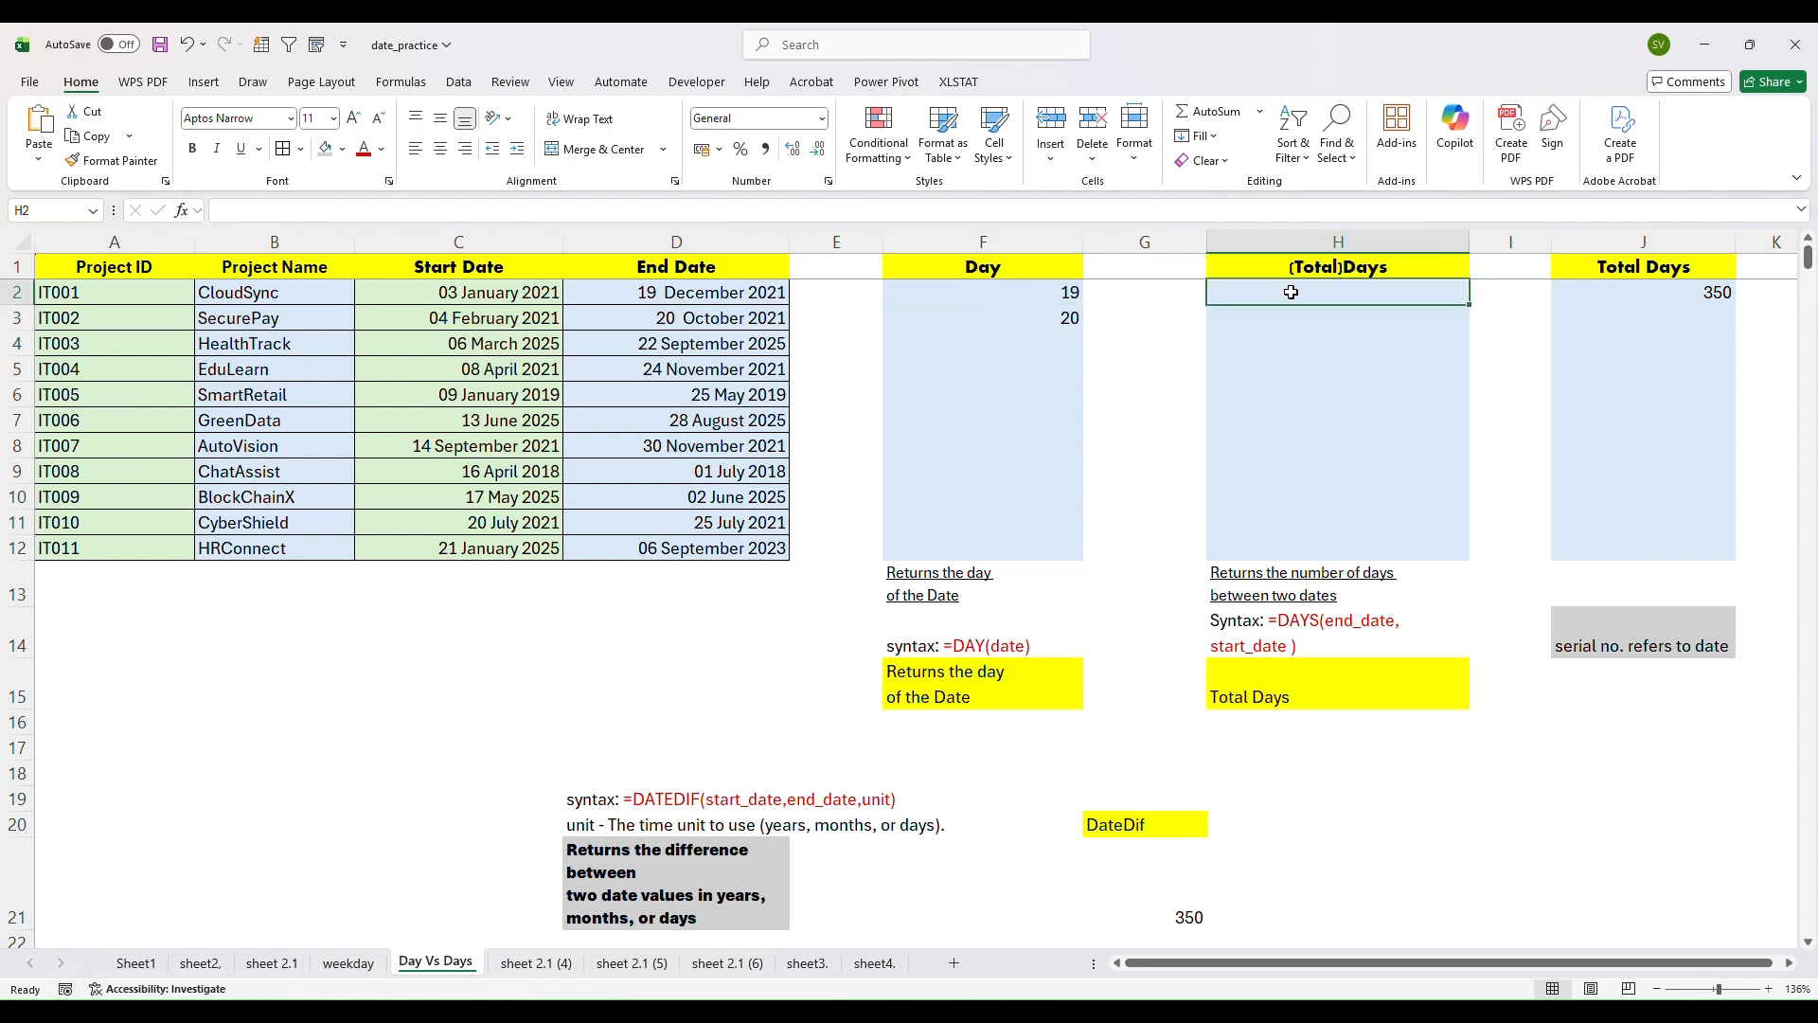
pyautogui.write('=')
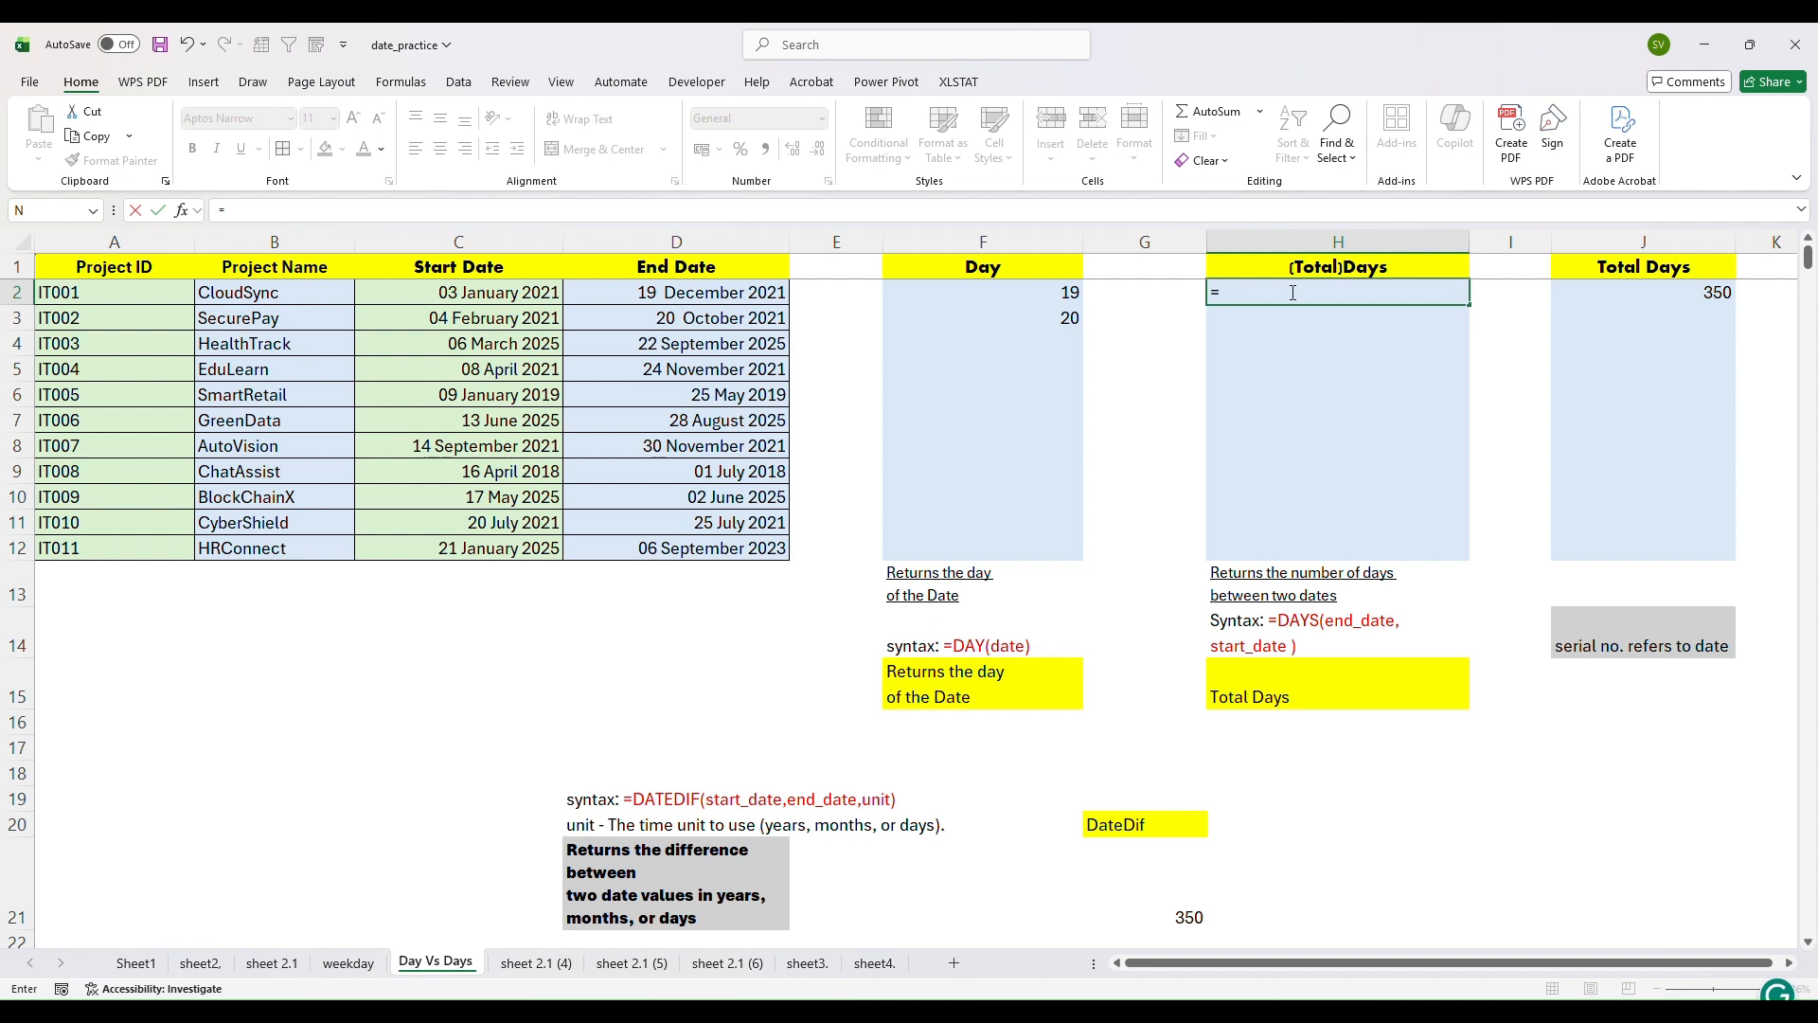
pyautogui.write('Days')
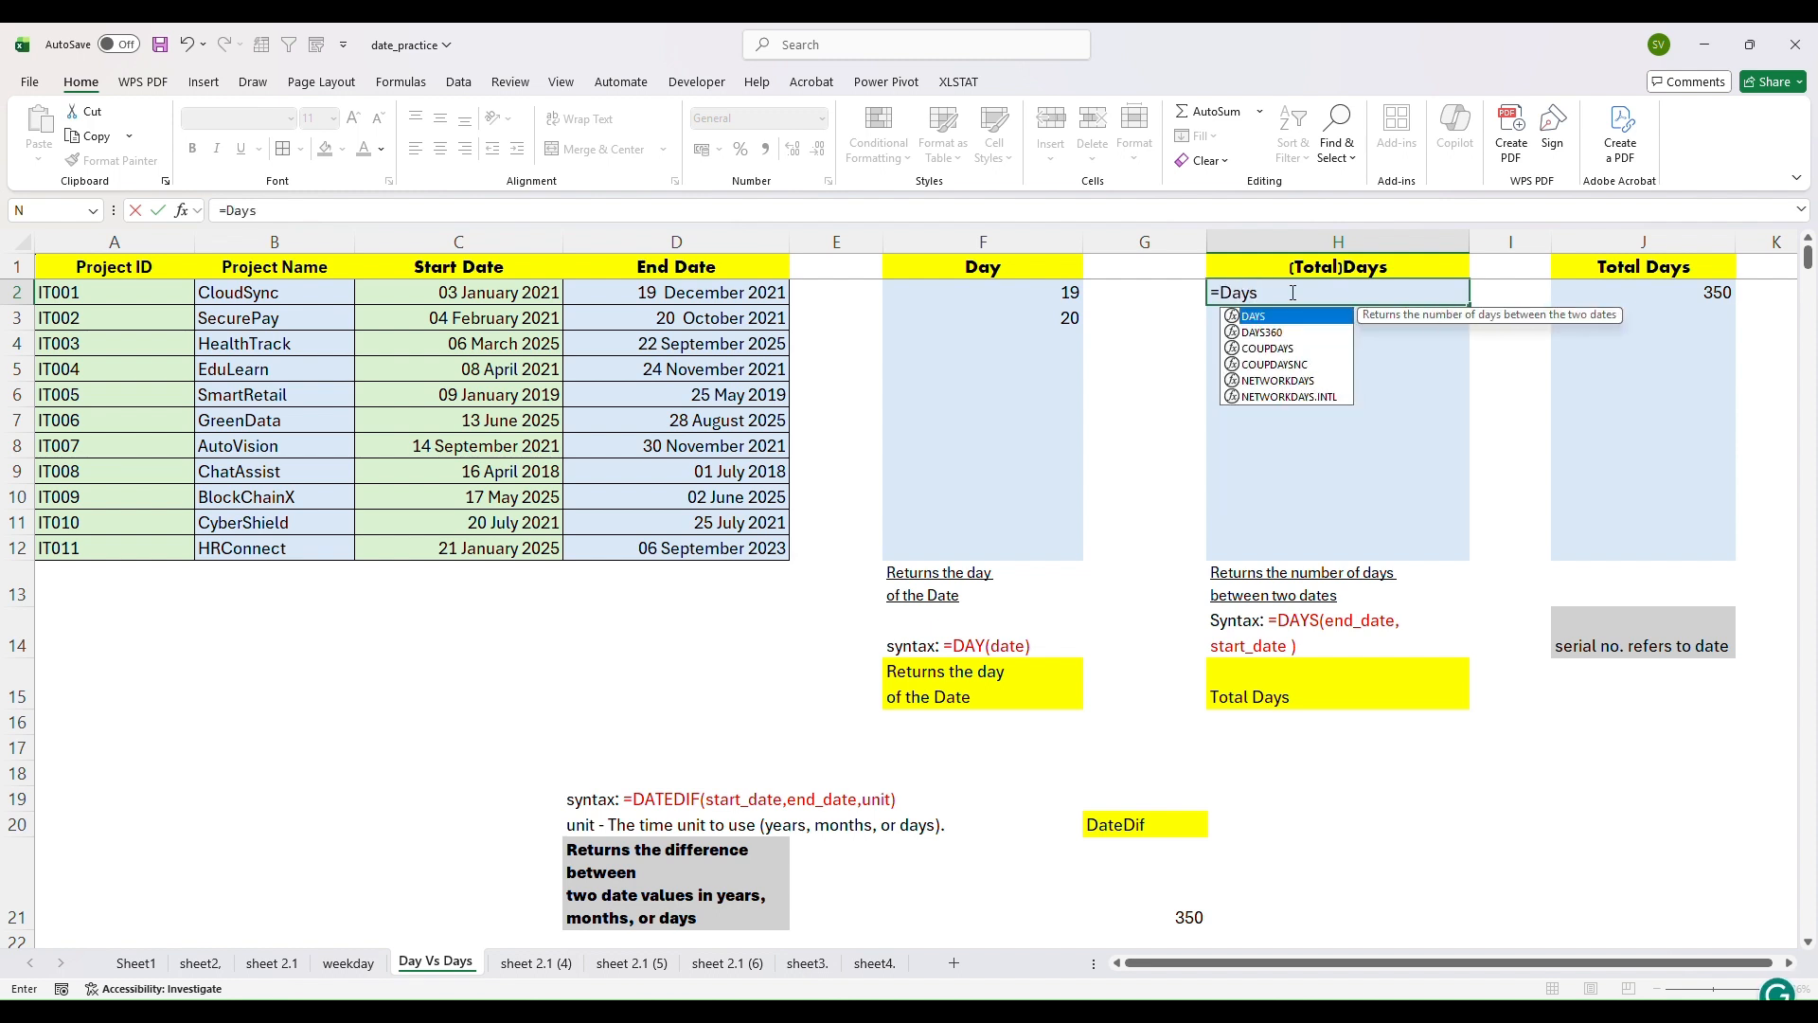
pyautogui.write('(')
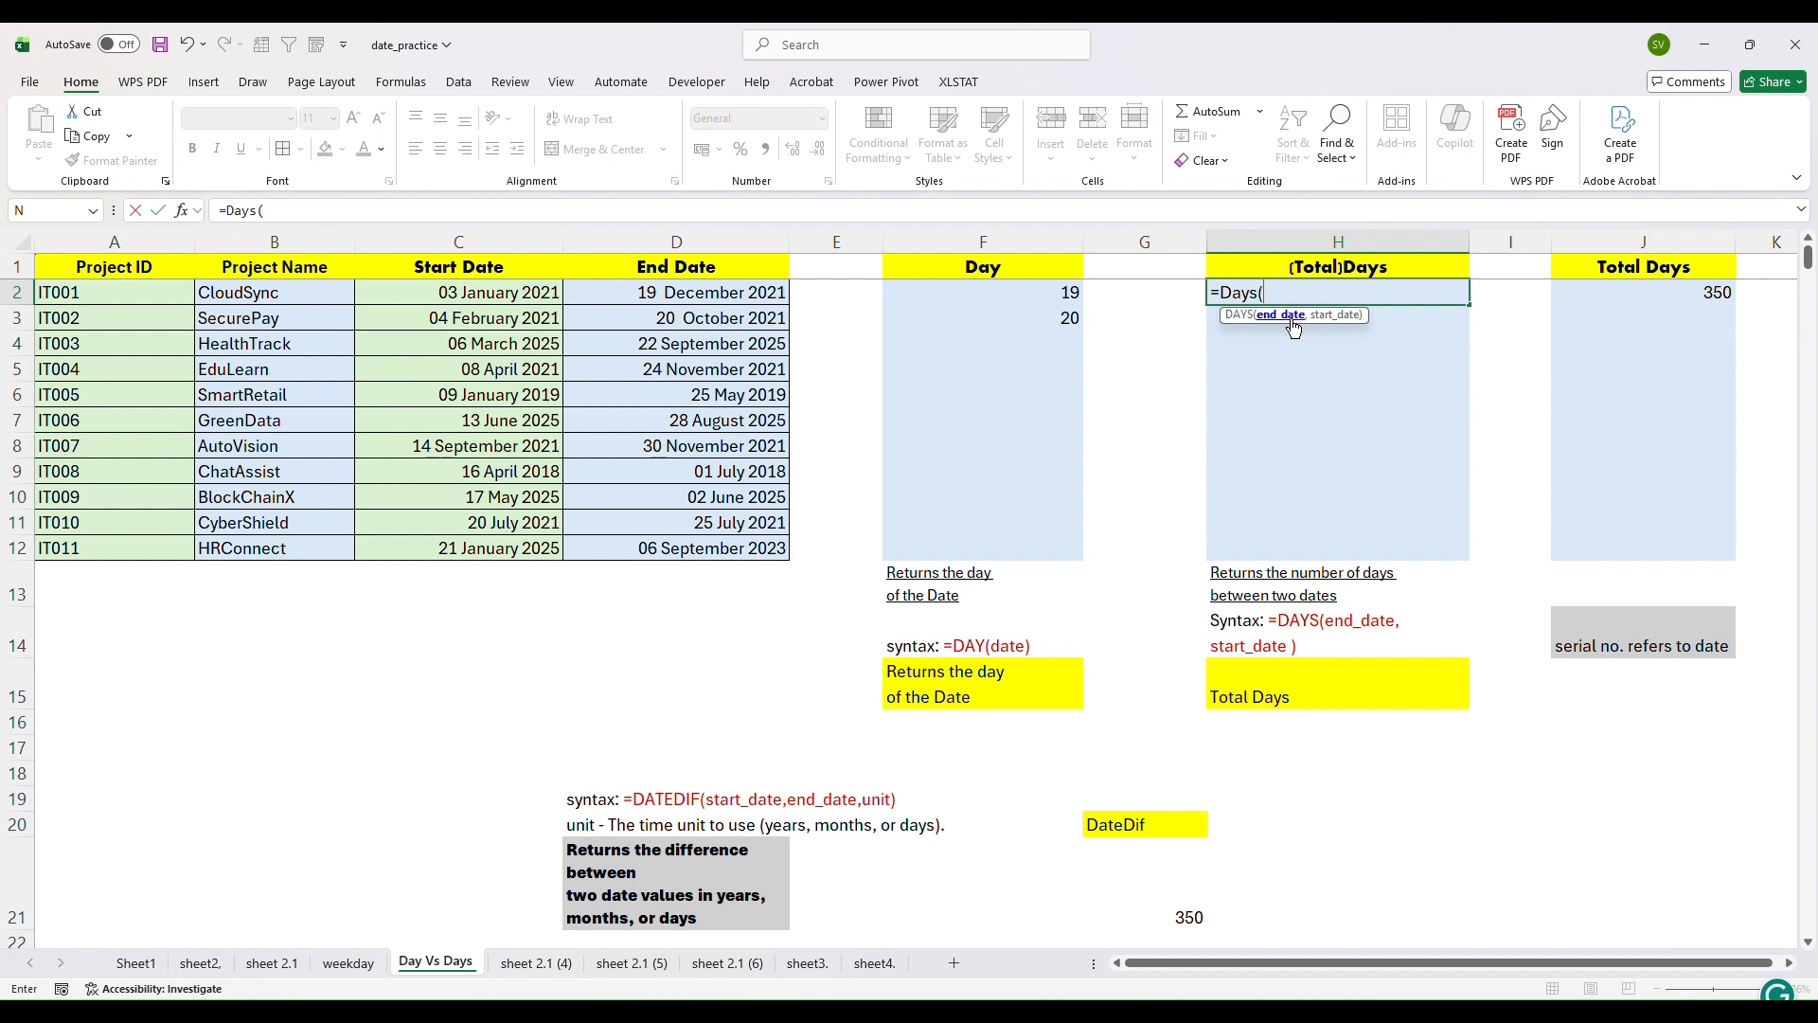
pyautogui.moveTo(1201, 622); pyautogui.dragTo(1212, 619)
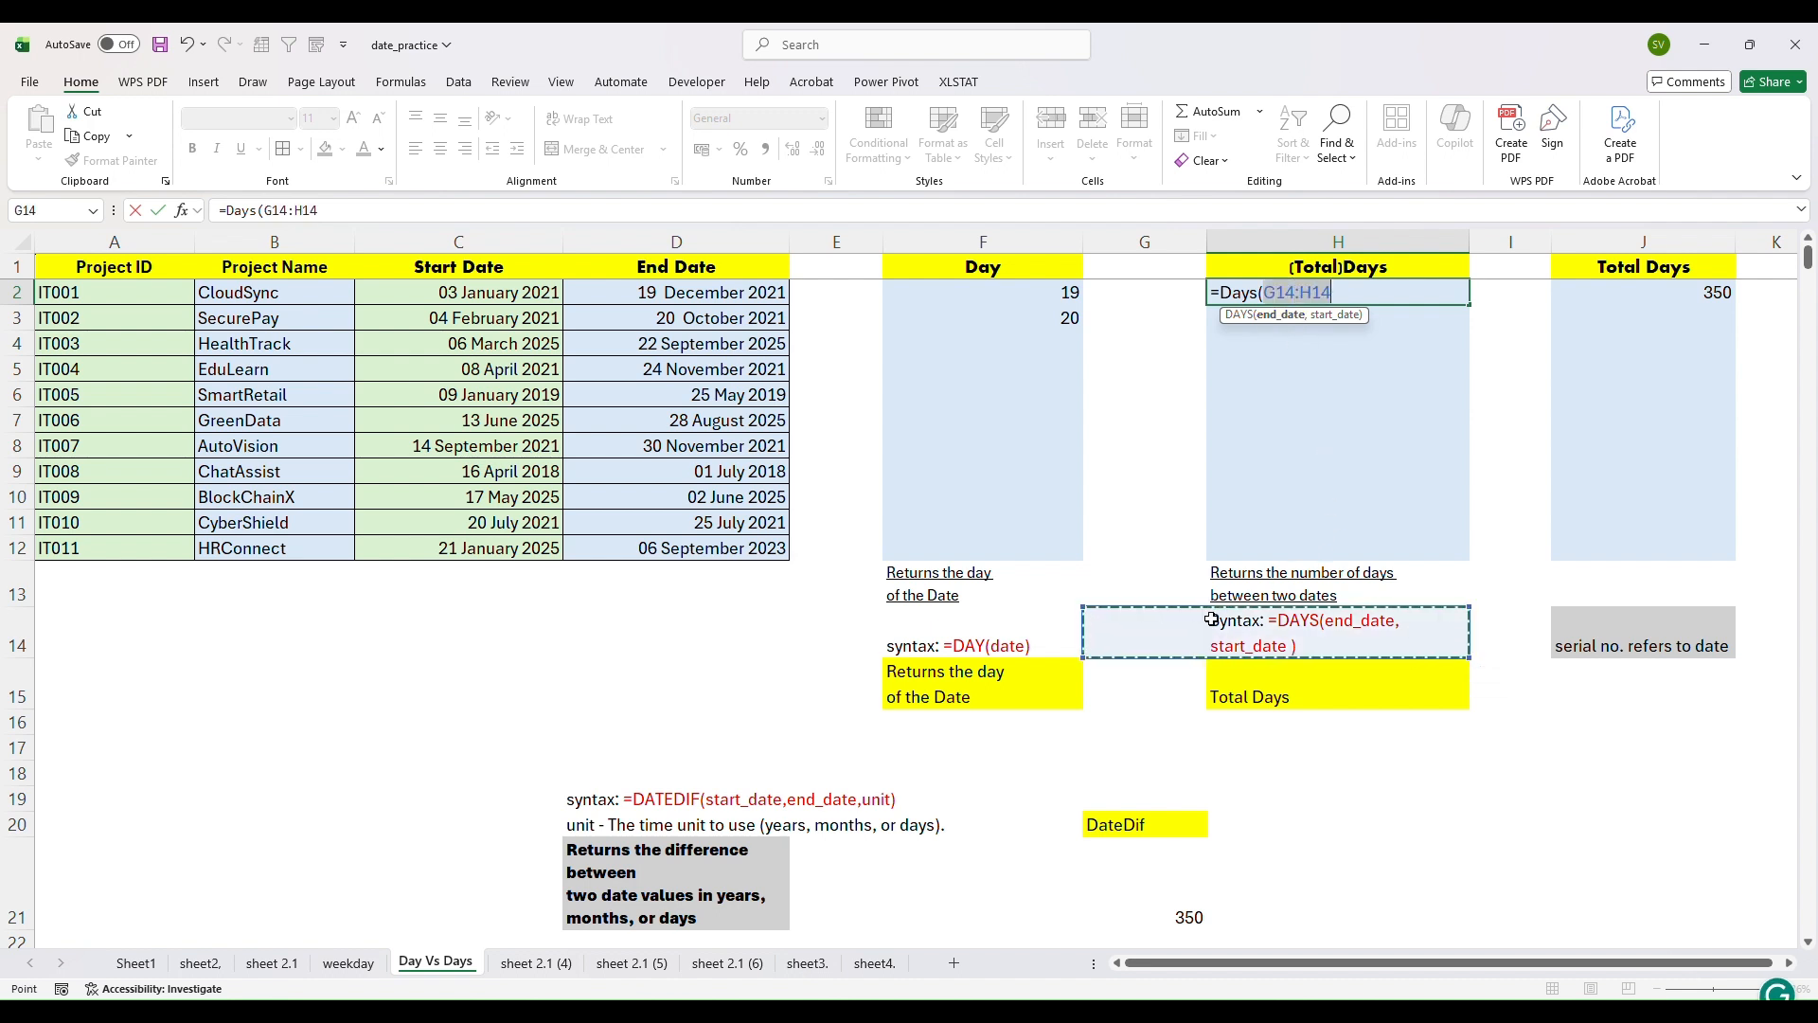
pyautogui.click(1216, 620)
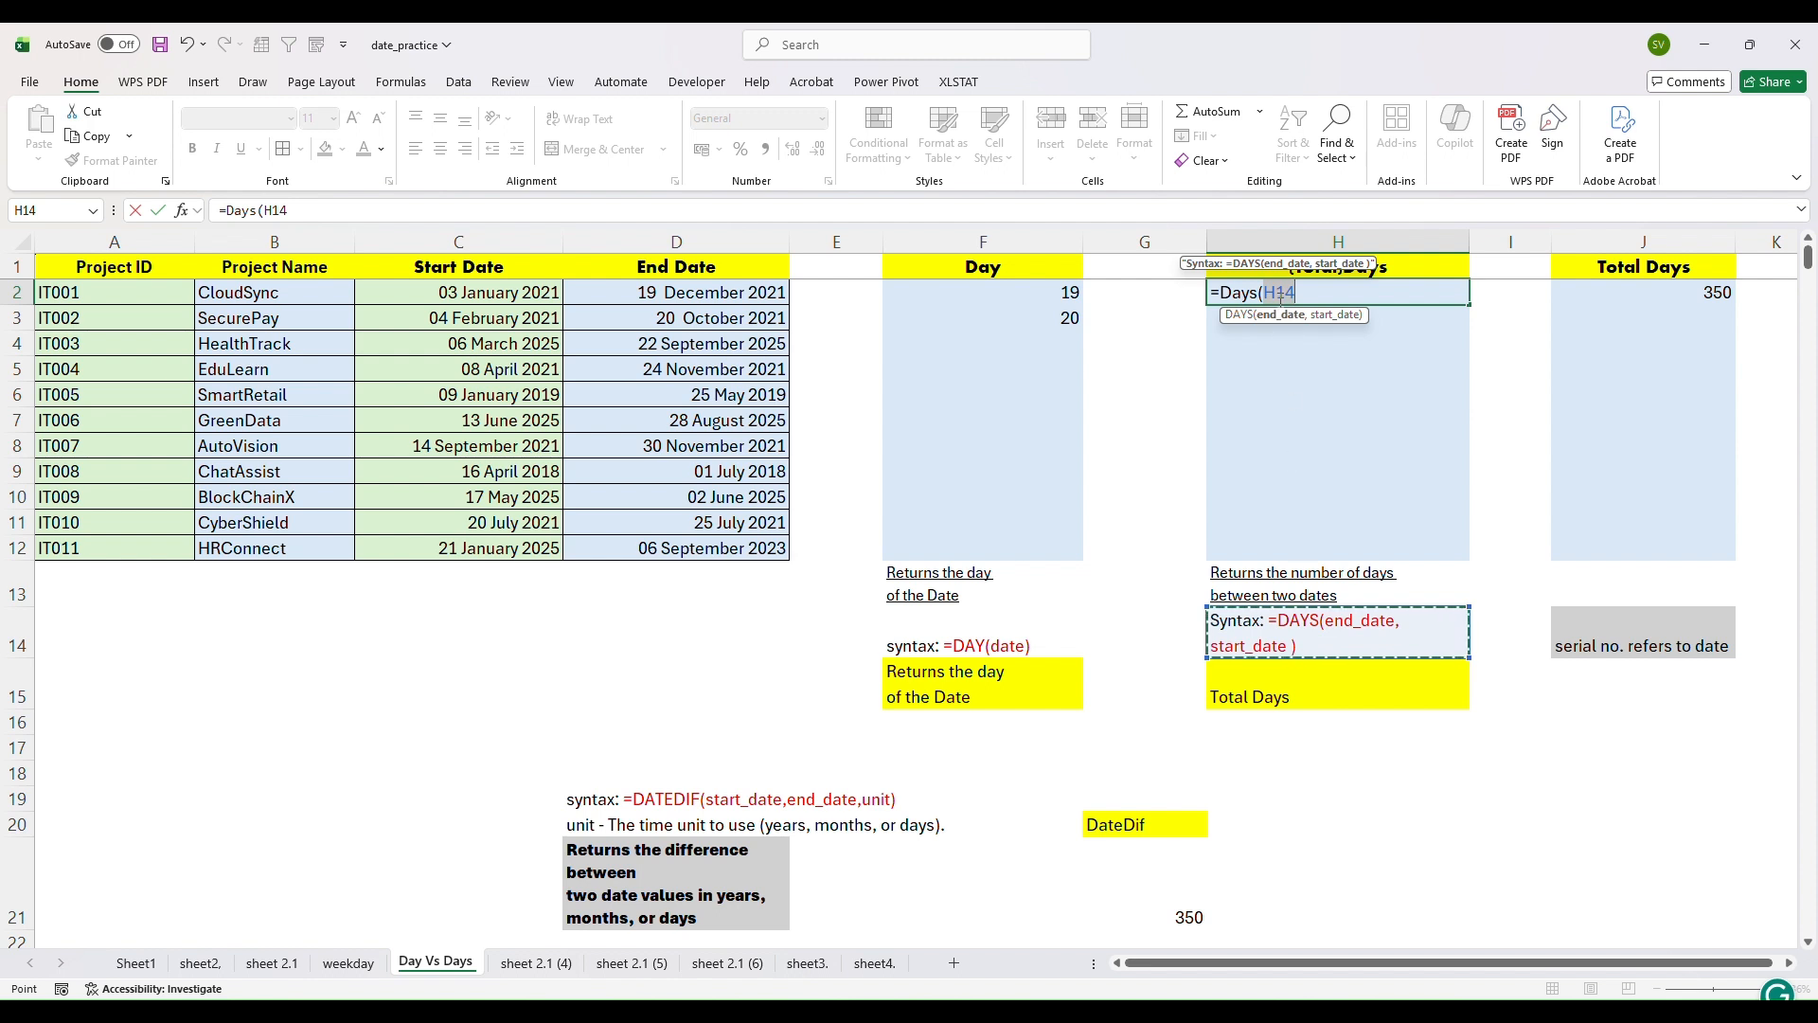
pyautogui.click(1297, 292)
pyautogui.press('BackSpace')
pyautogui.press('BackSpace')
pyautogui.press('BackSpace')
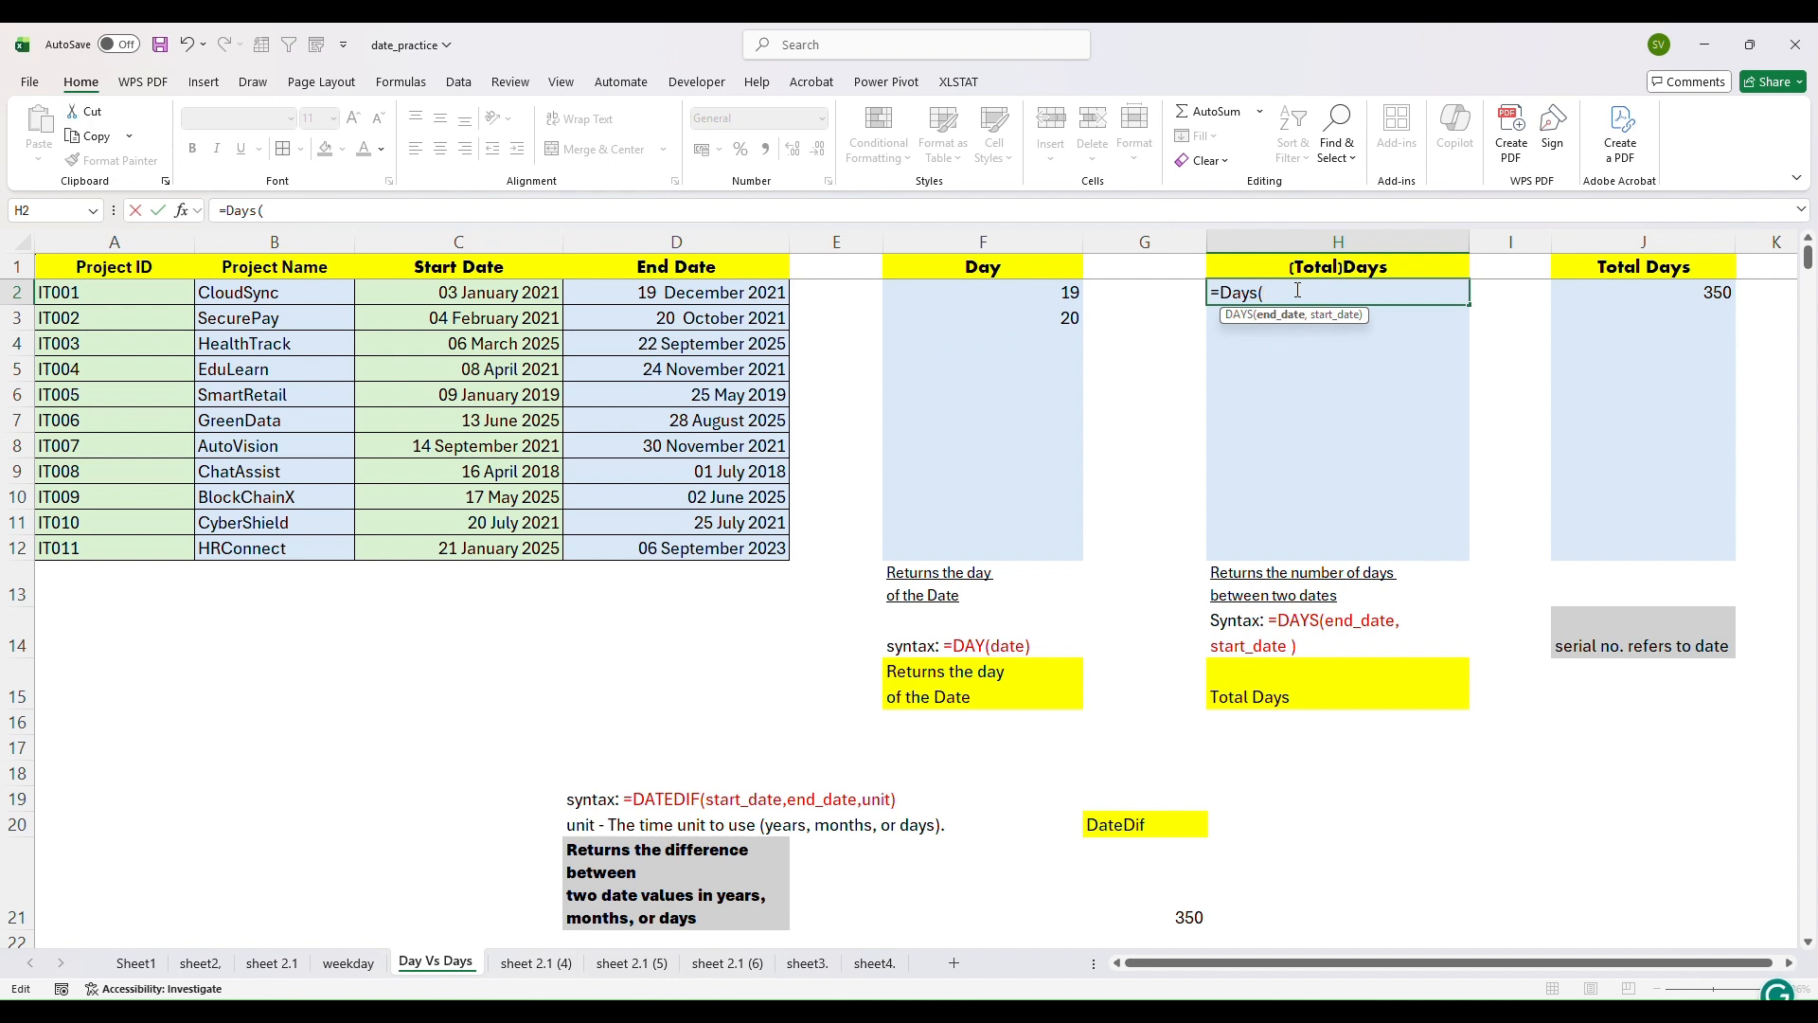
# Step: Complete the DAYS formula in H2 with CloudSync's end date D2 and start date C2 as its arguments
pyautogui.click(634, 291)
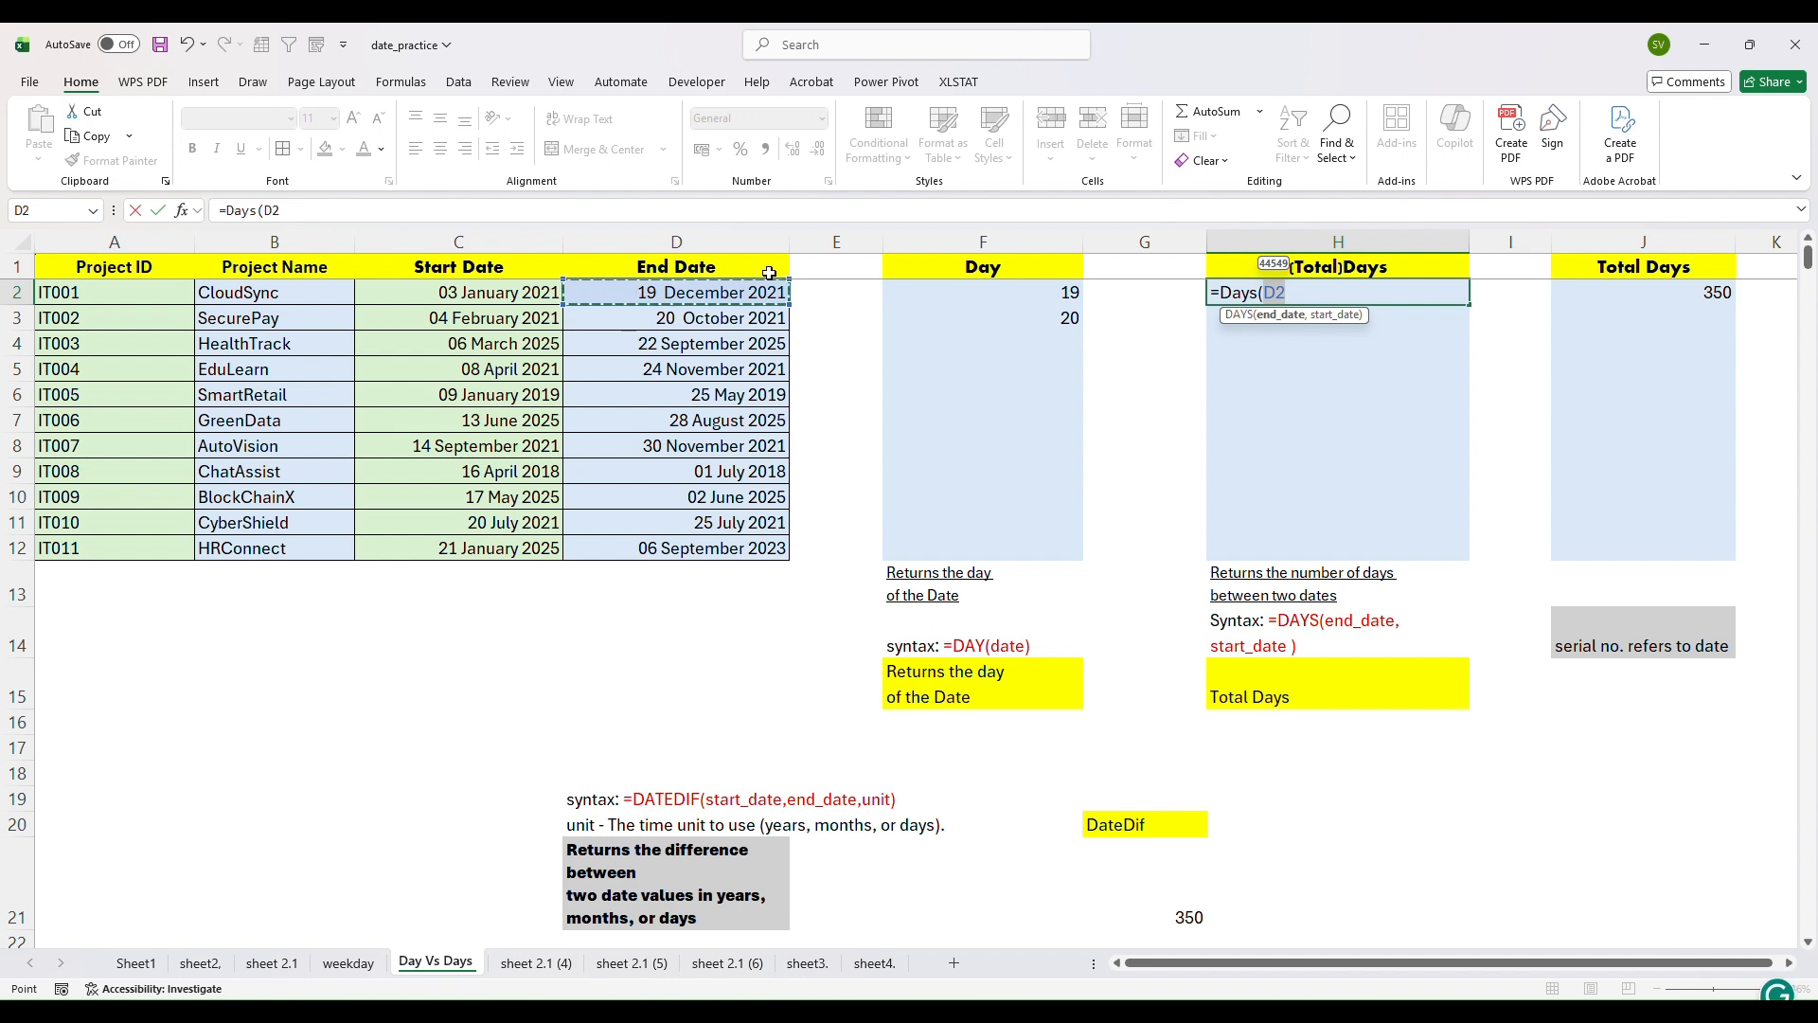
pyautogui.write(',')
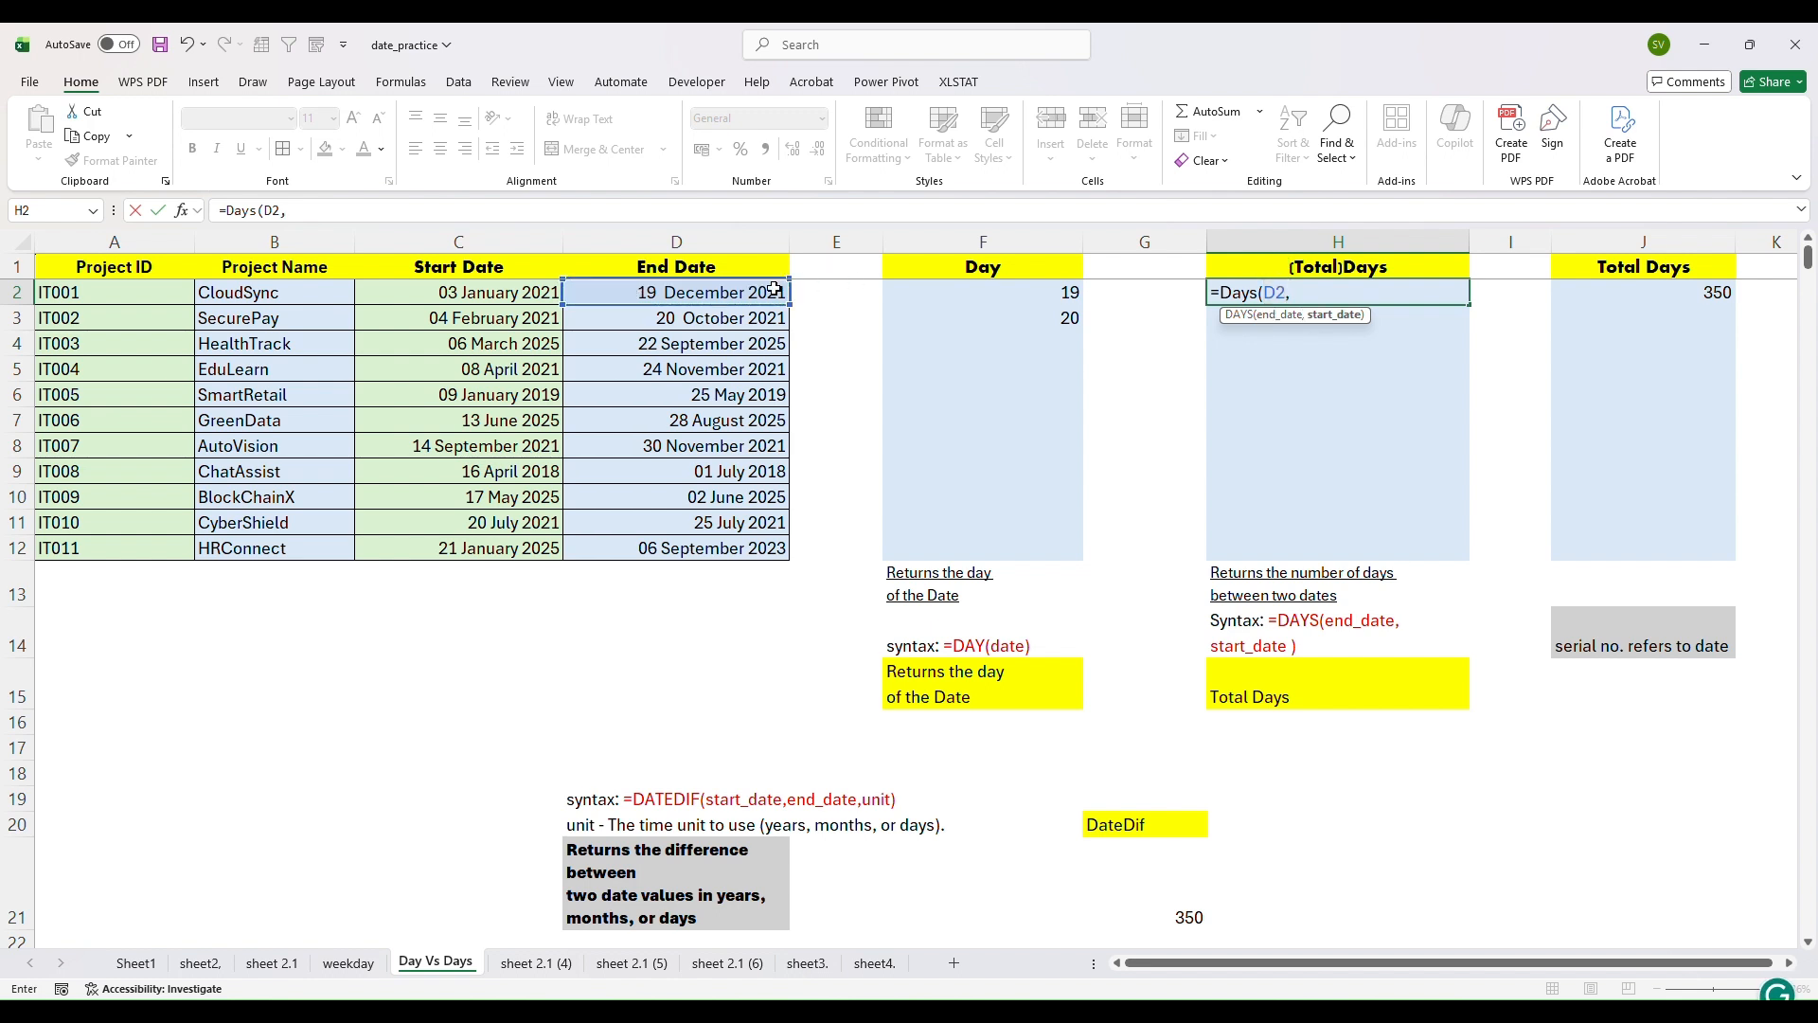
pyautogui.click(518, 298)
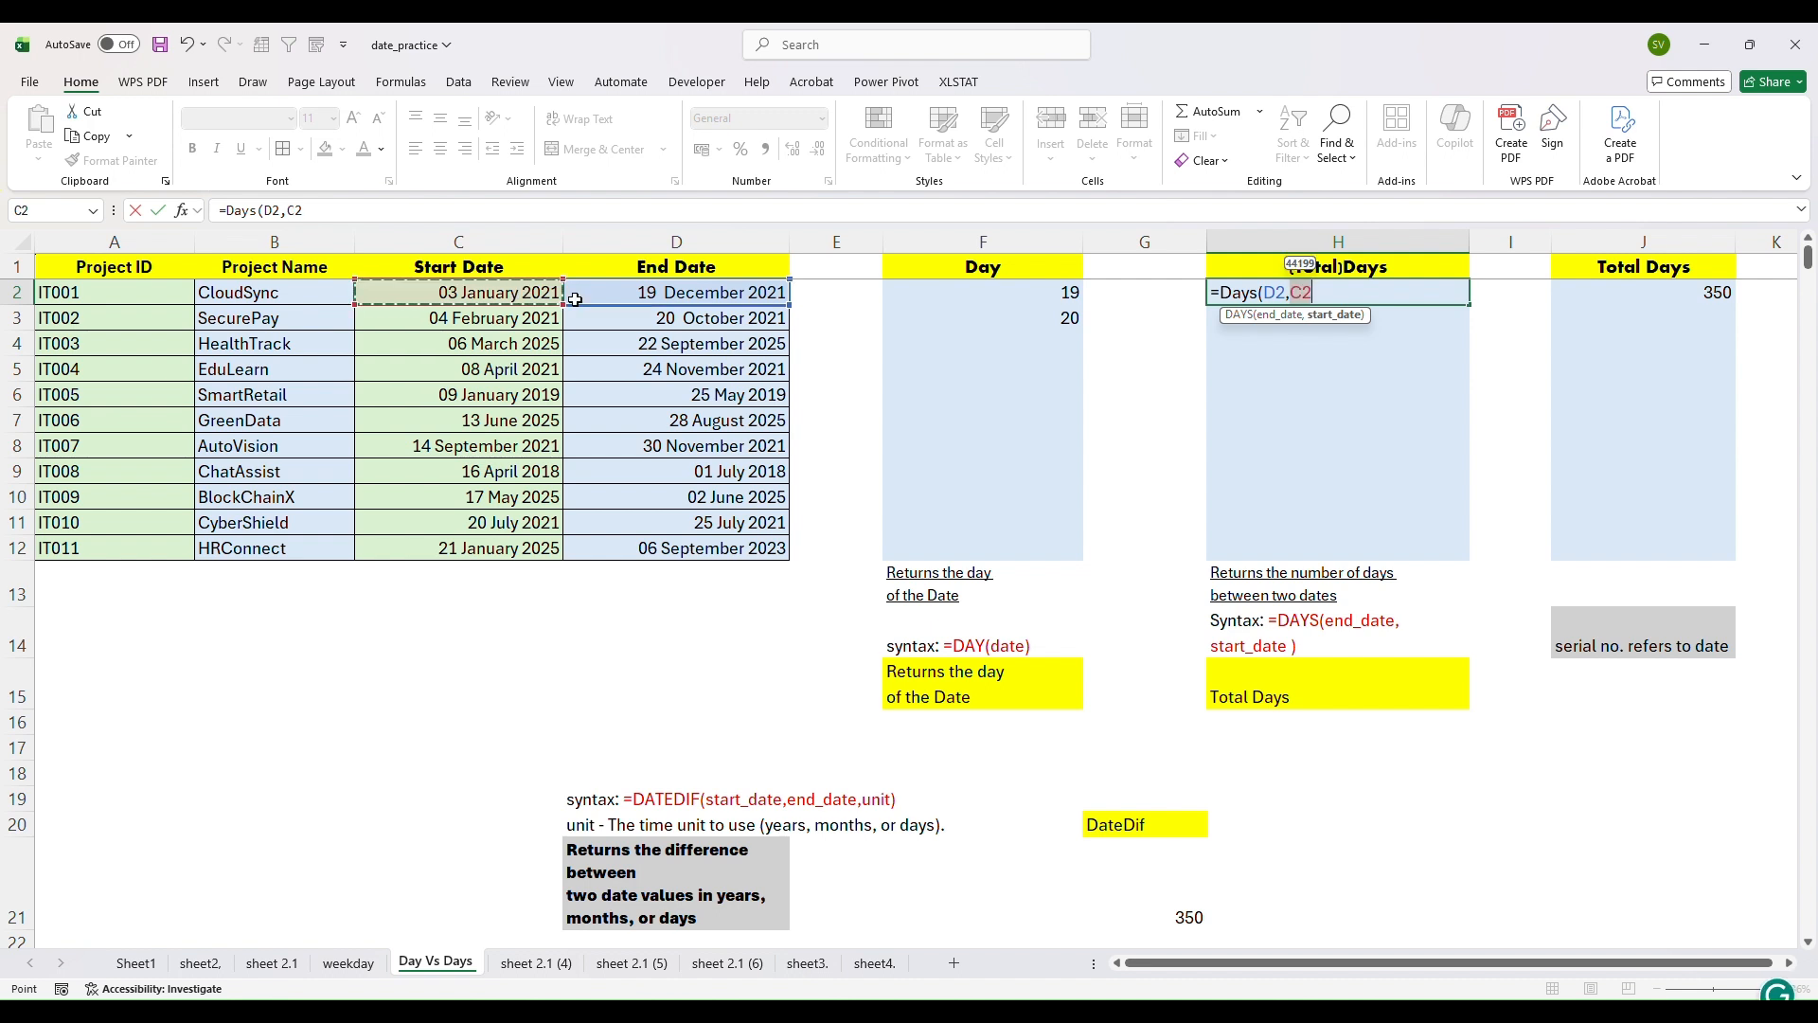
pyautogui.click(1329, 295)
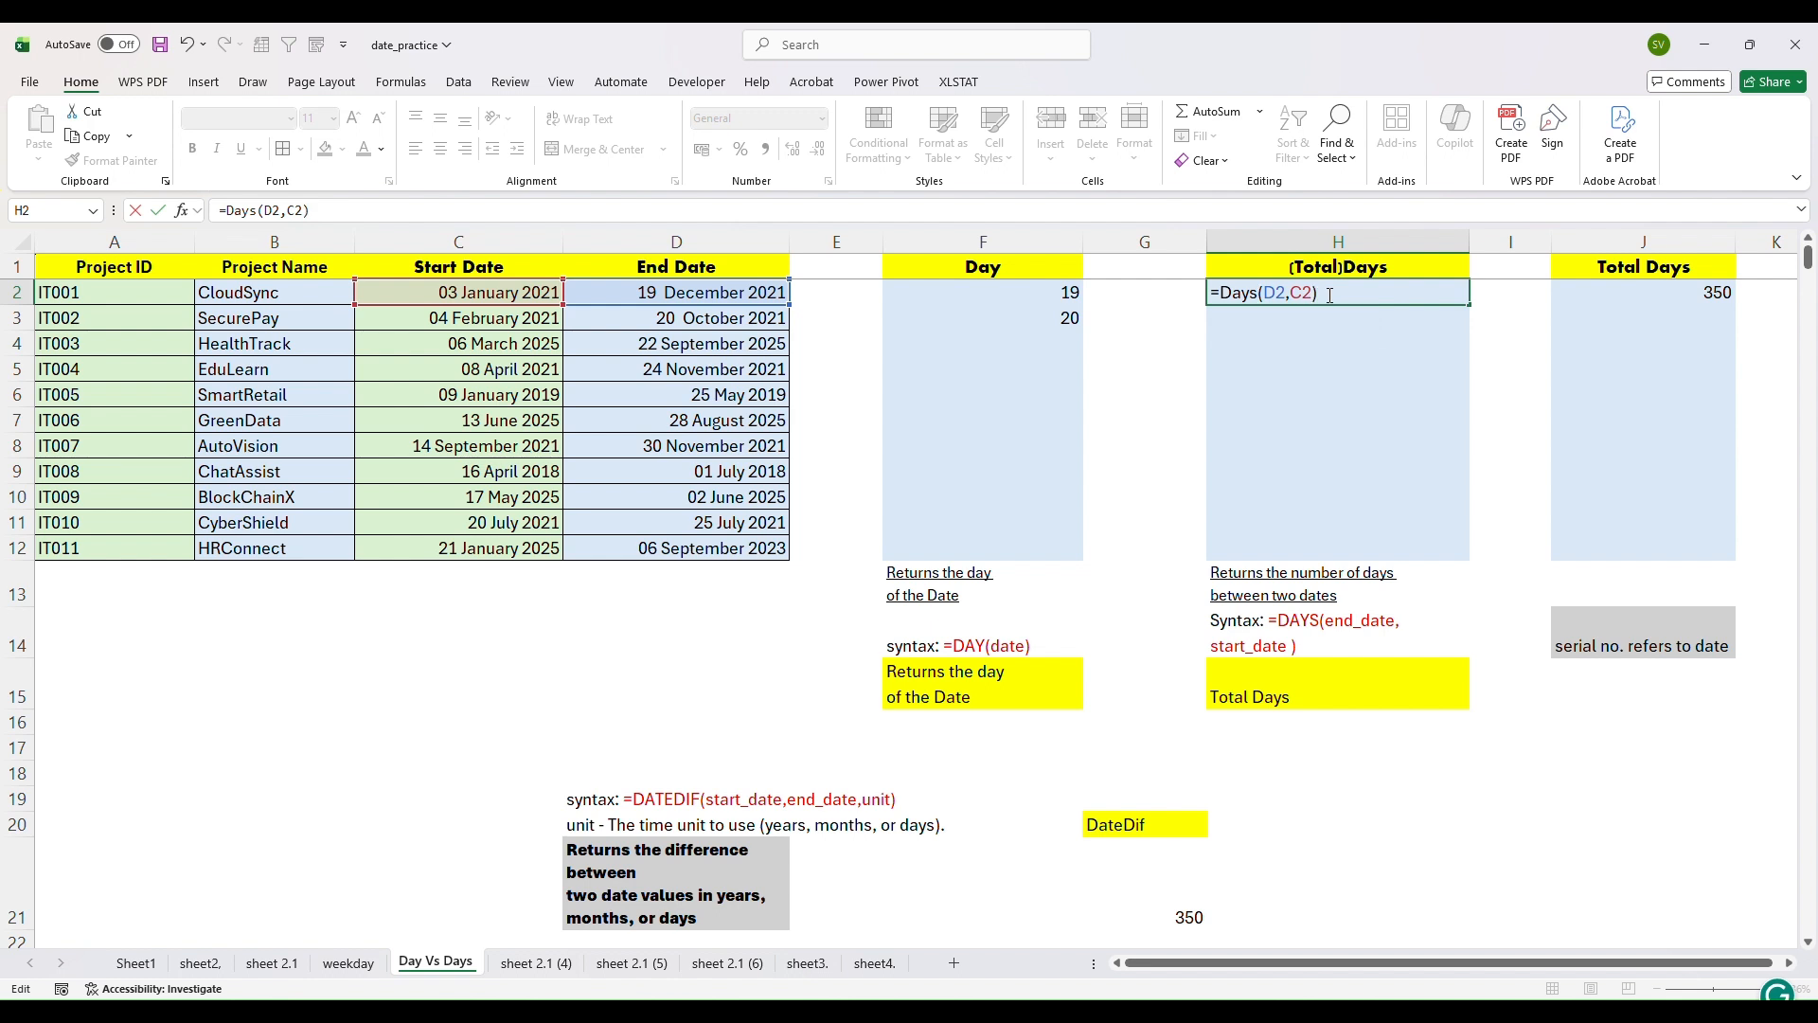
pyautogui.press('Return')
# Step: Compare the DAYS formula in H2 with the date subtraction formula in J2 of the Total Days column
pyautogui.click(1372, 293)
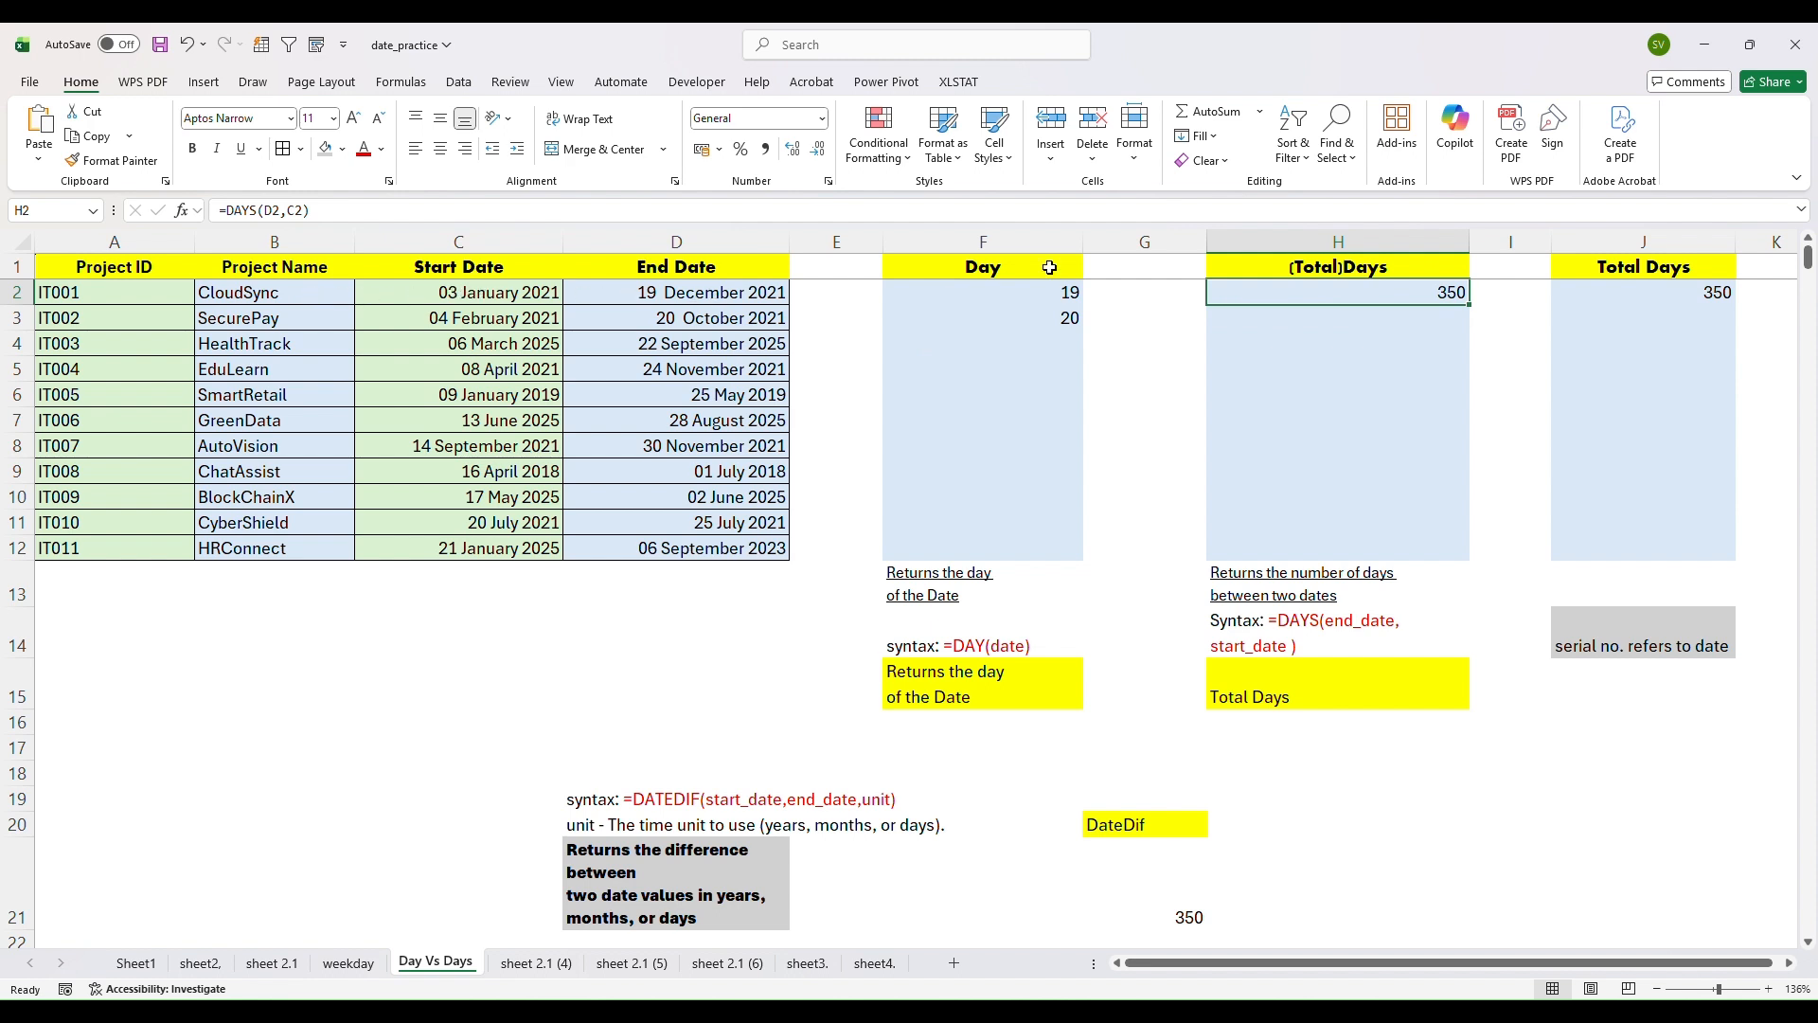
pyautogui.click(1721, 295)
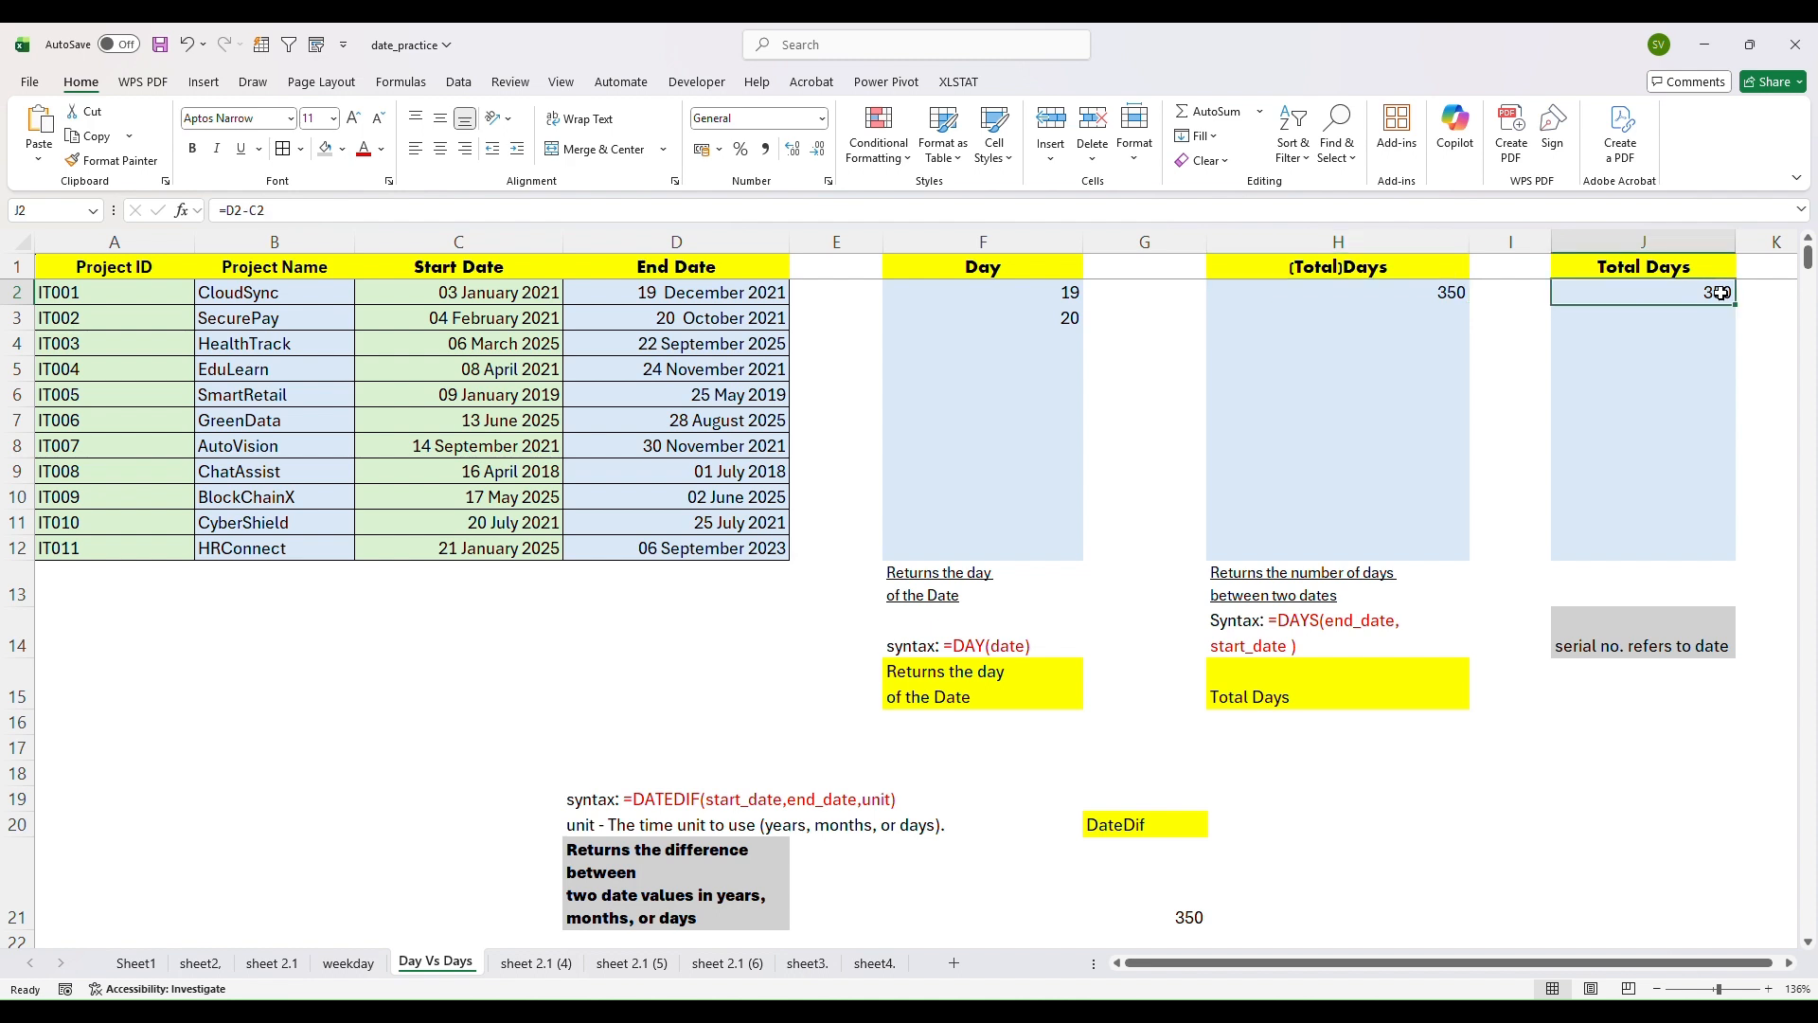
pyautogui.click(1465, 294)
# Step: Enter a DAYS formula in H3 for SecurePay, using end date D3 and start date C3
pyautogui.click(1405, 323)
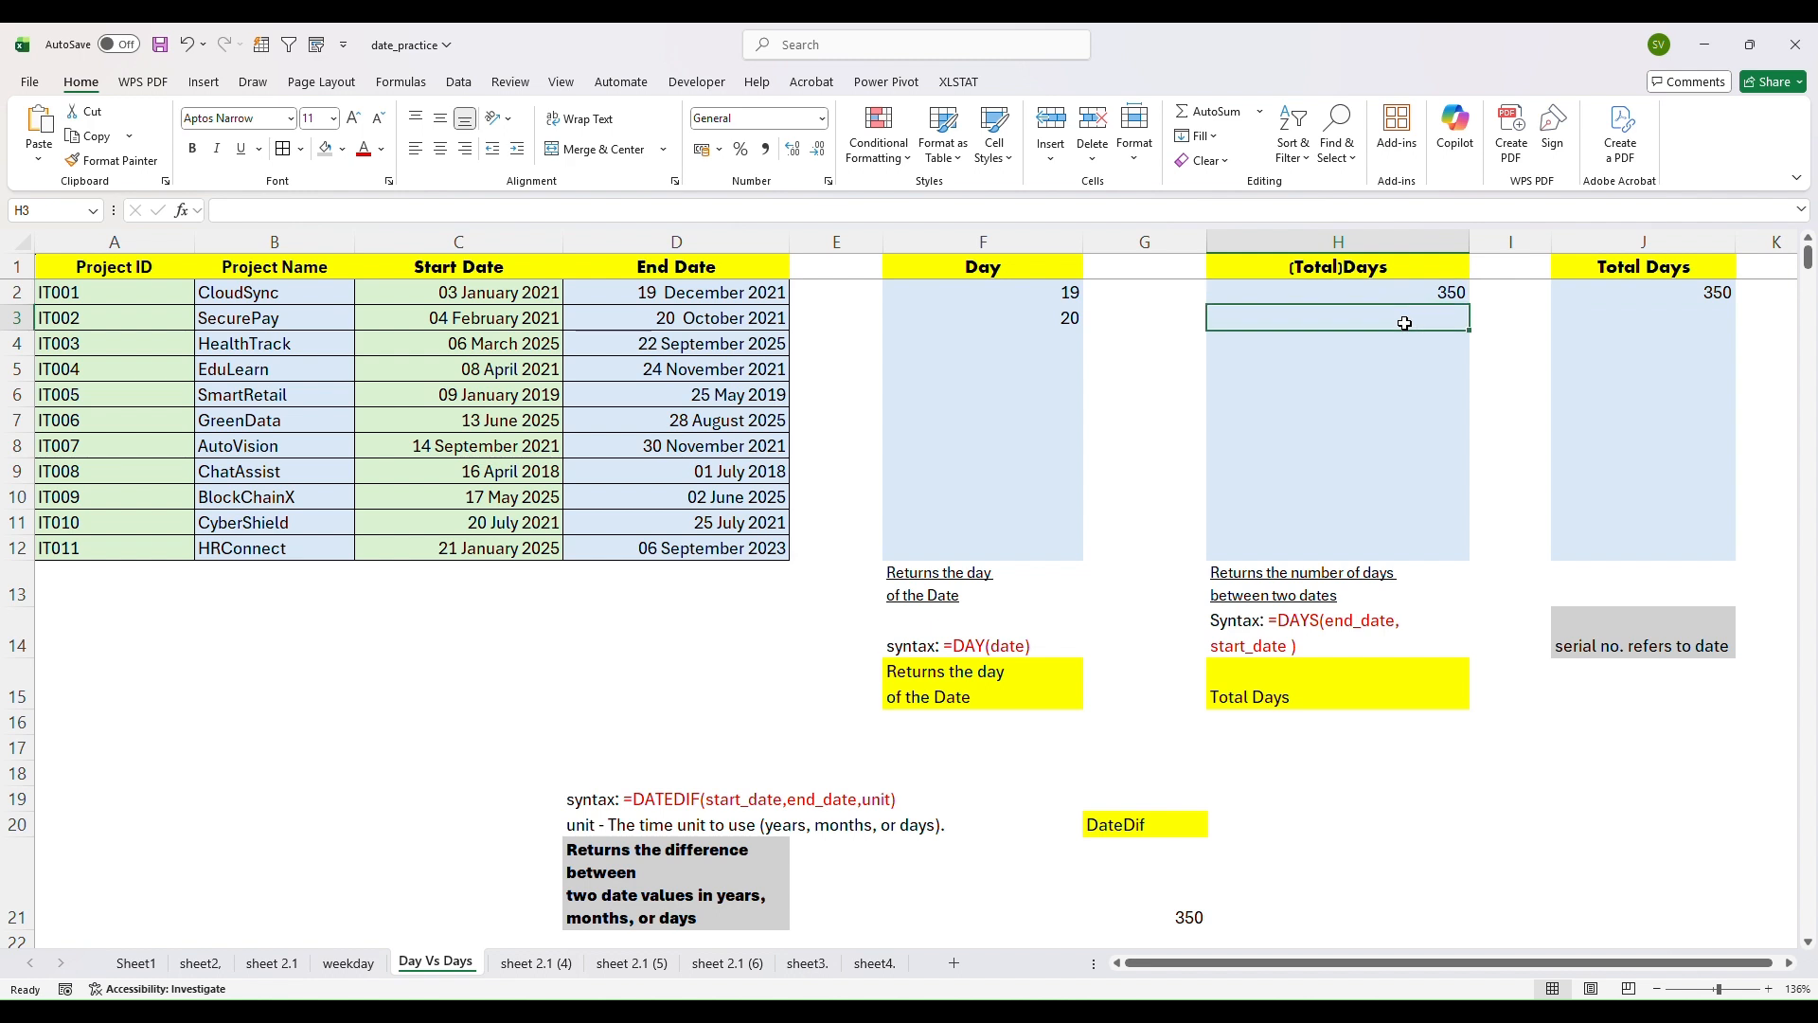
pyautogui.write('=Days')
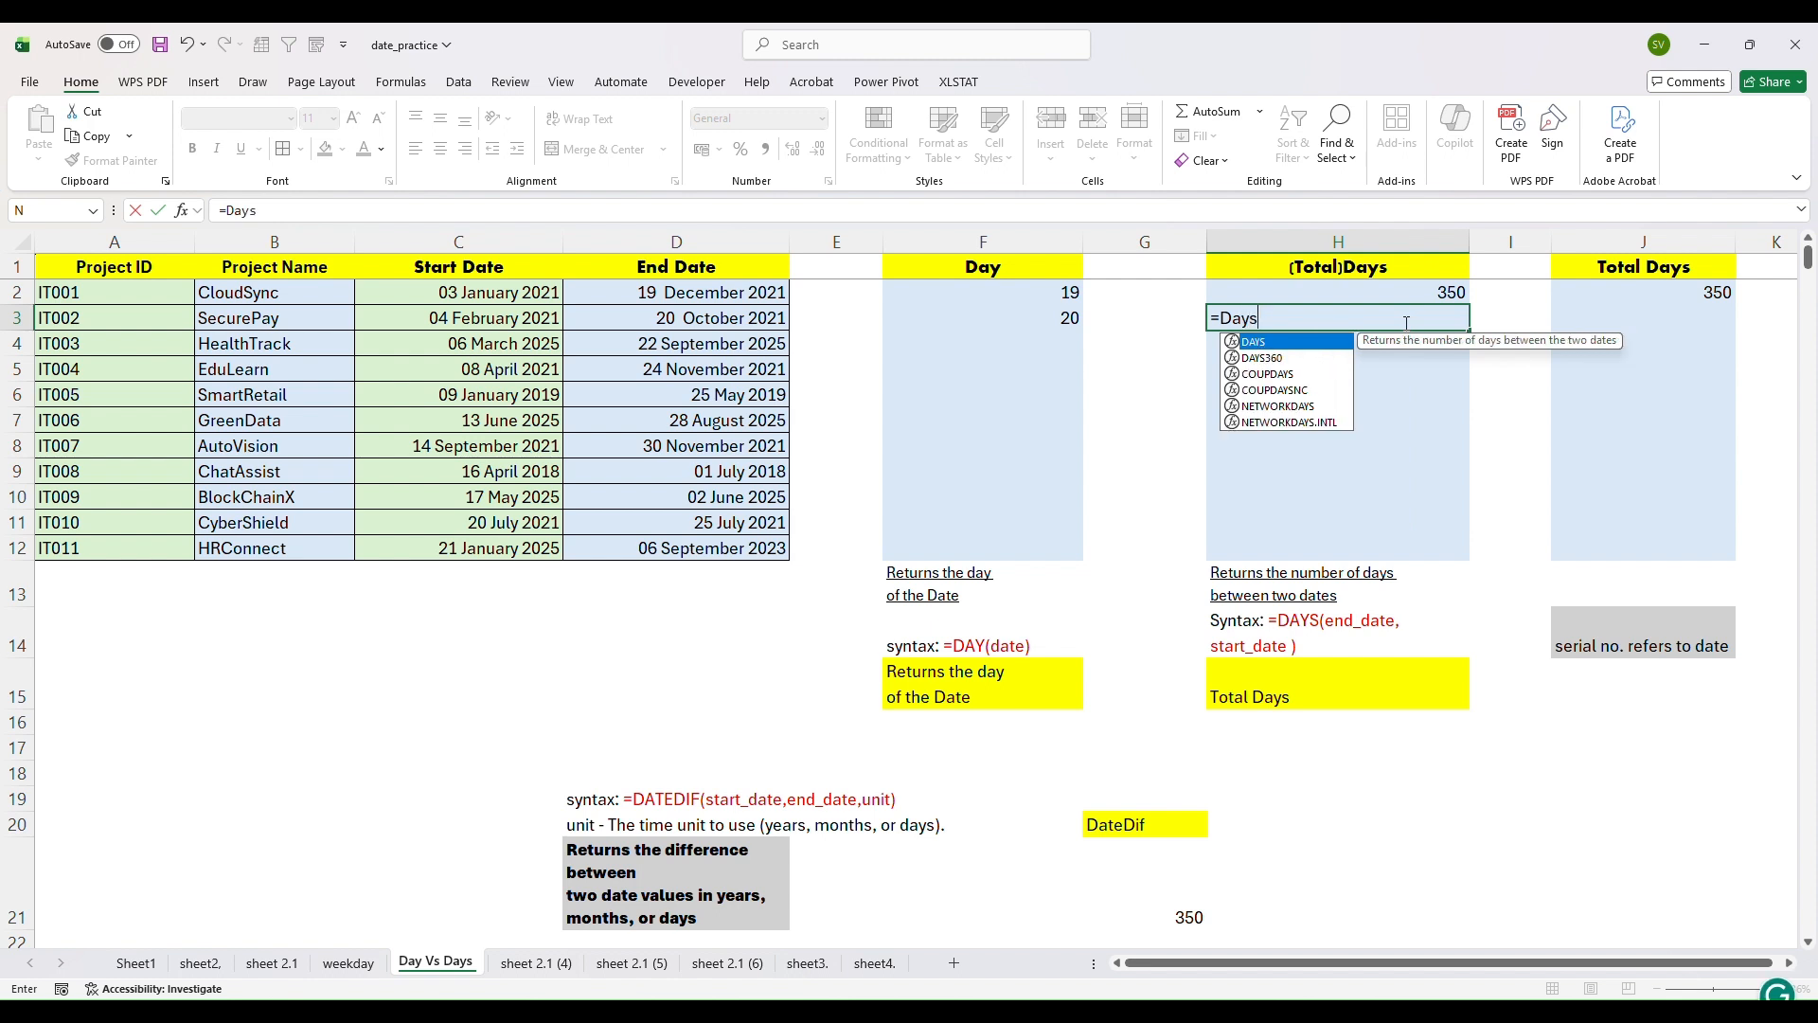
pyautogui.write('(')
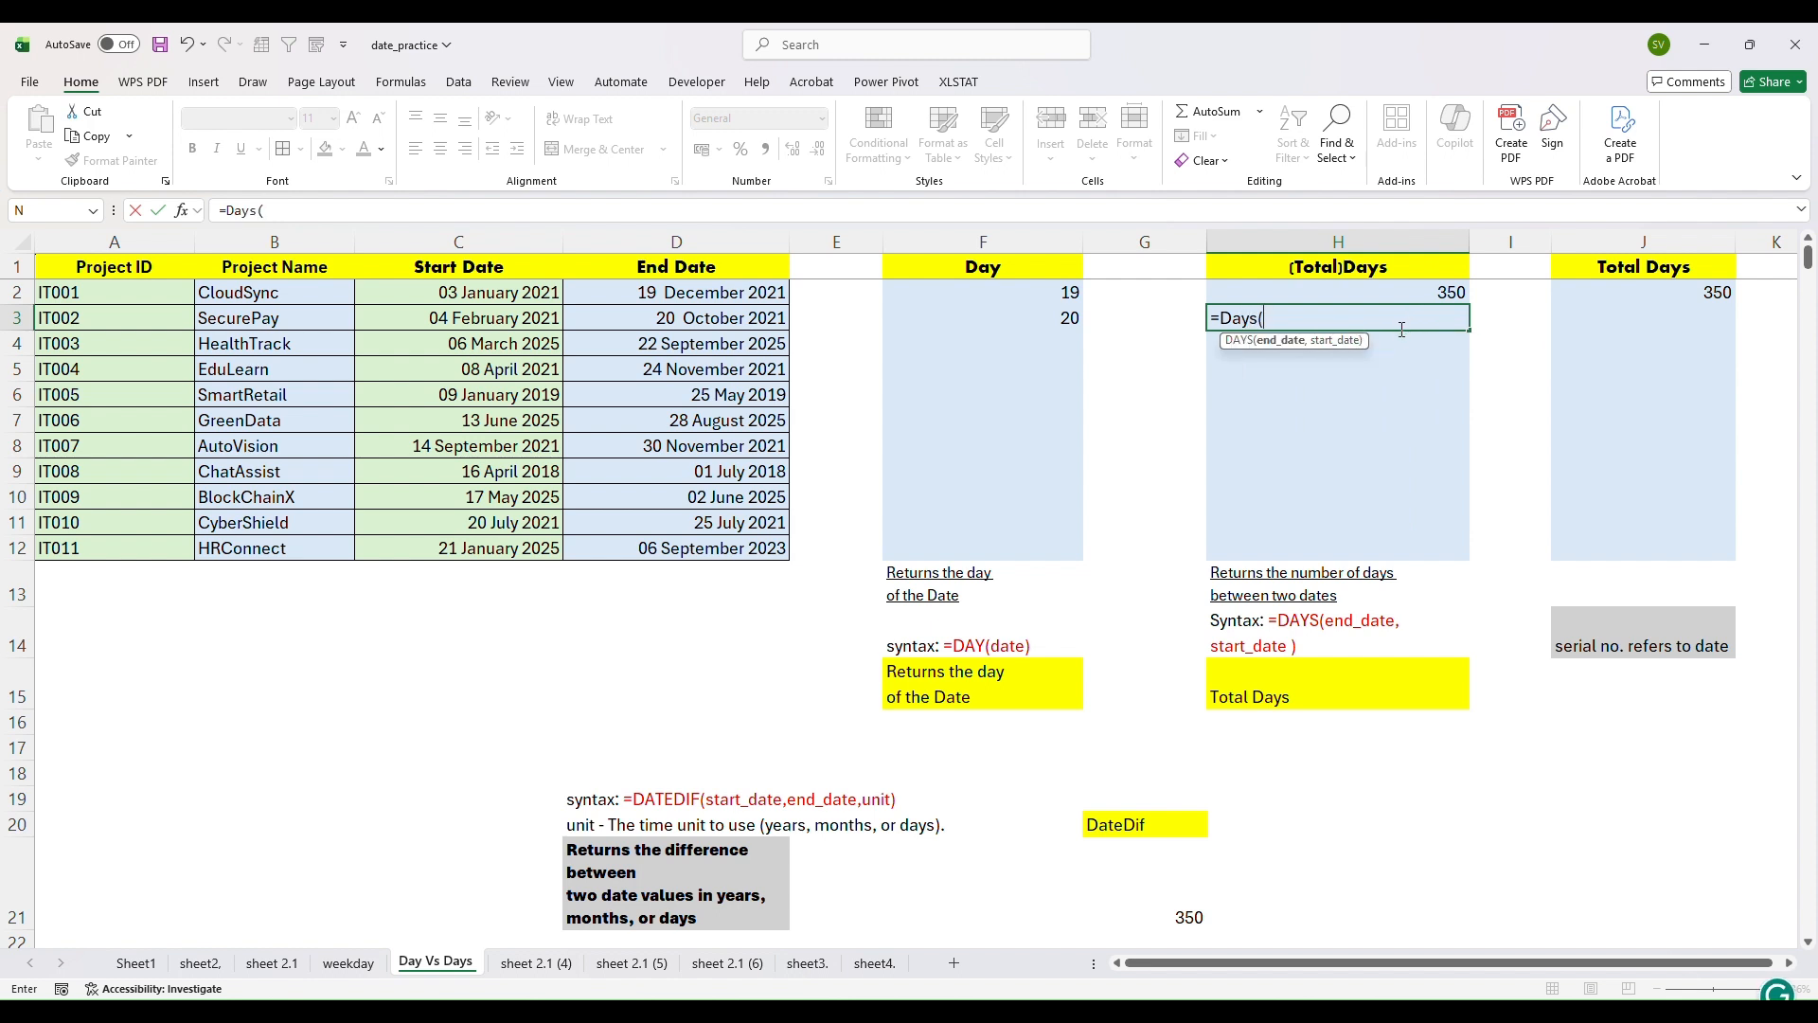
pyautogui.click(673, 322)
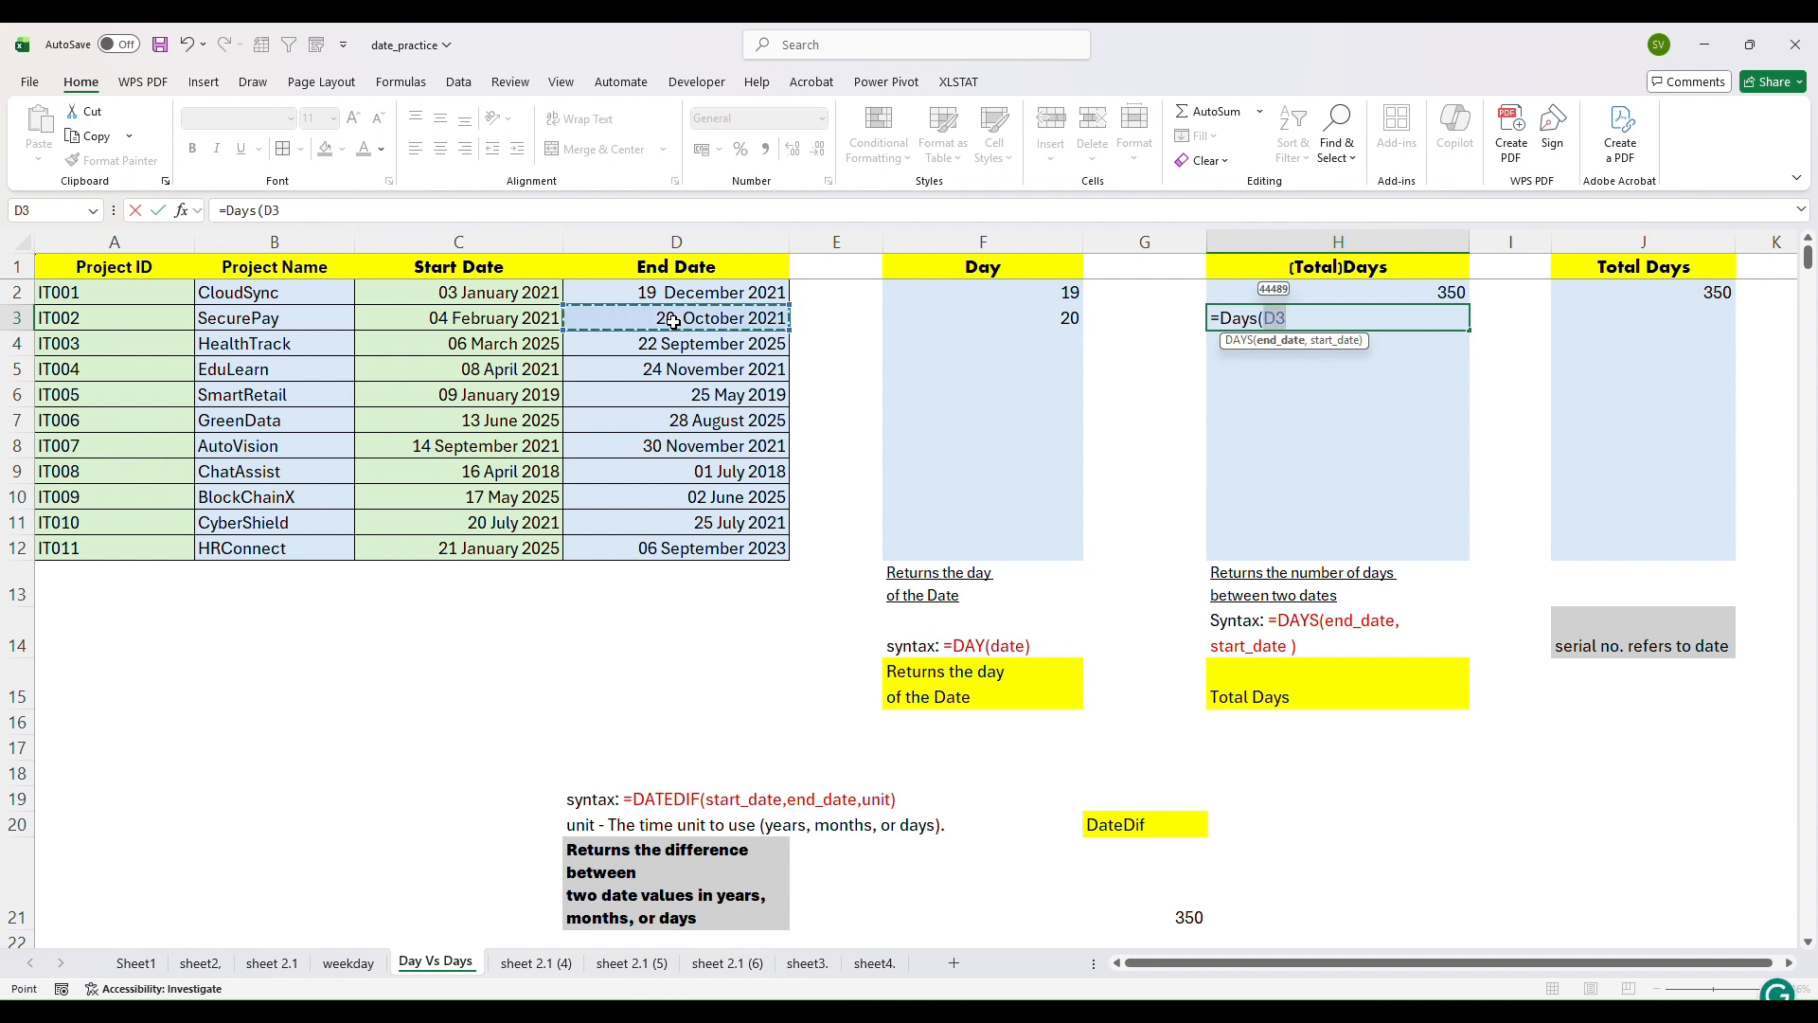
pyautogui.write(',')
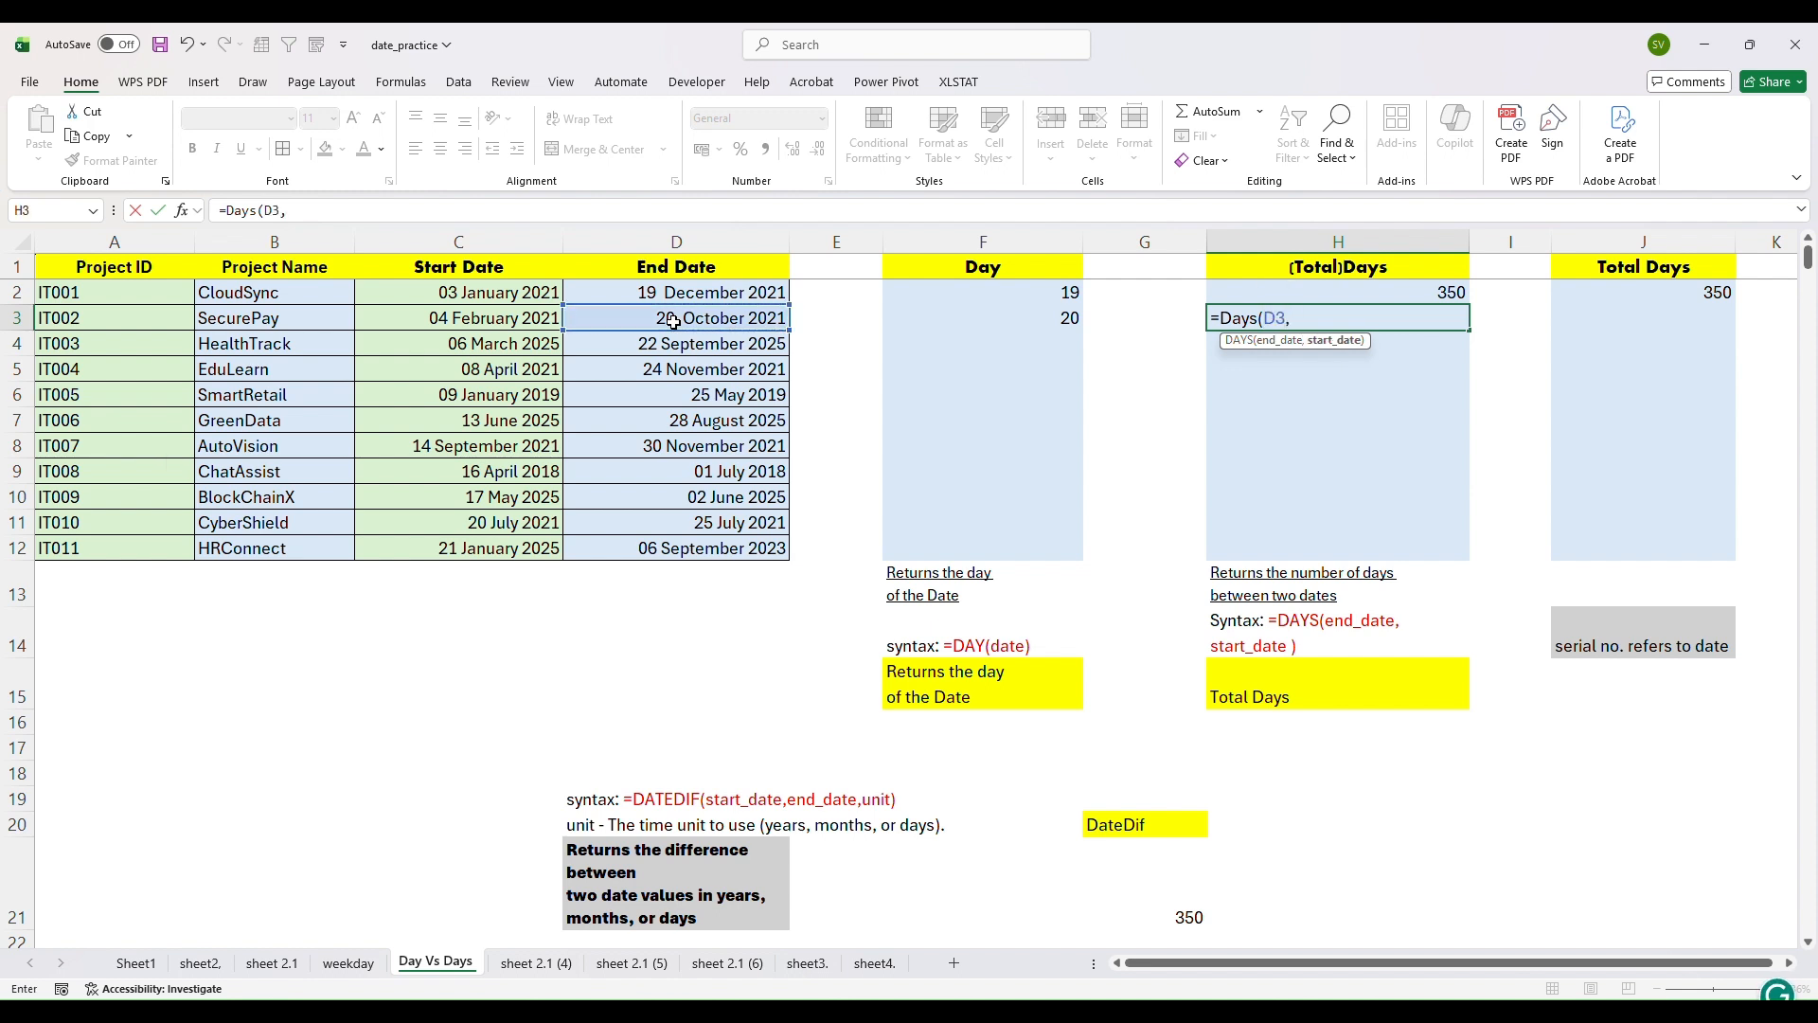
pyautogui.click(483, 325)
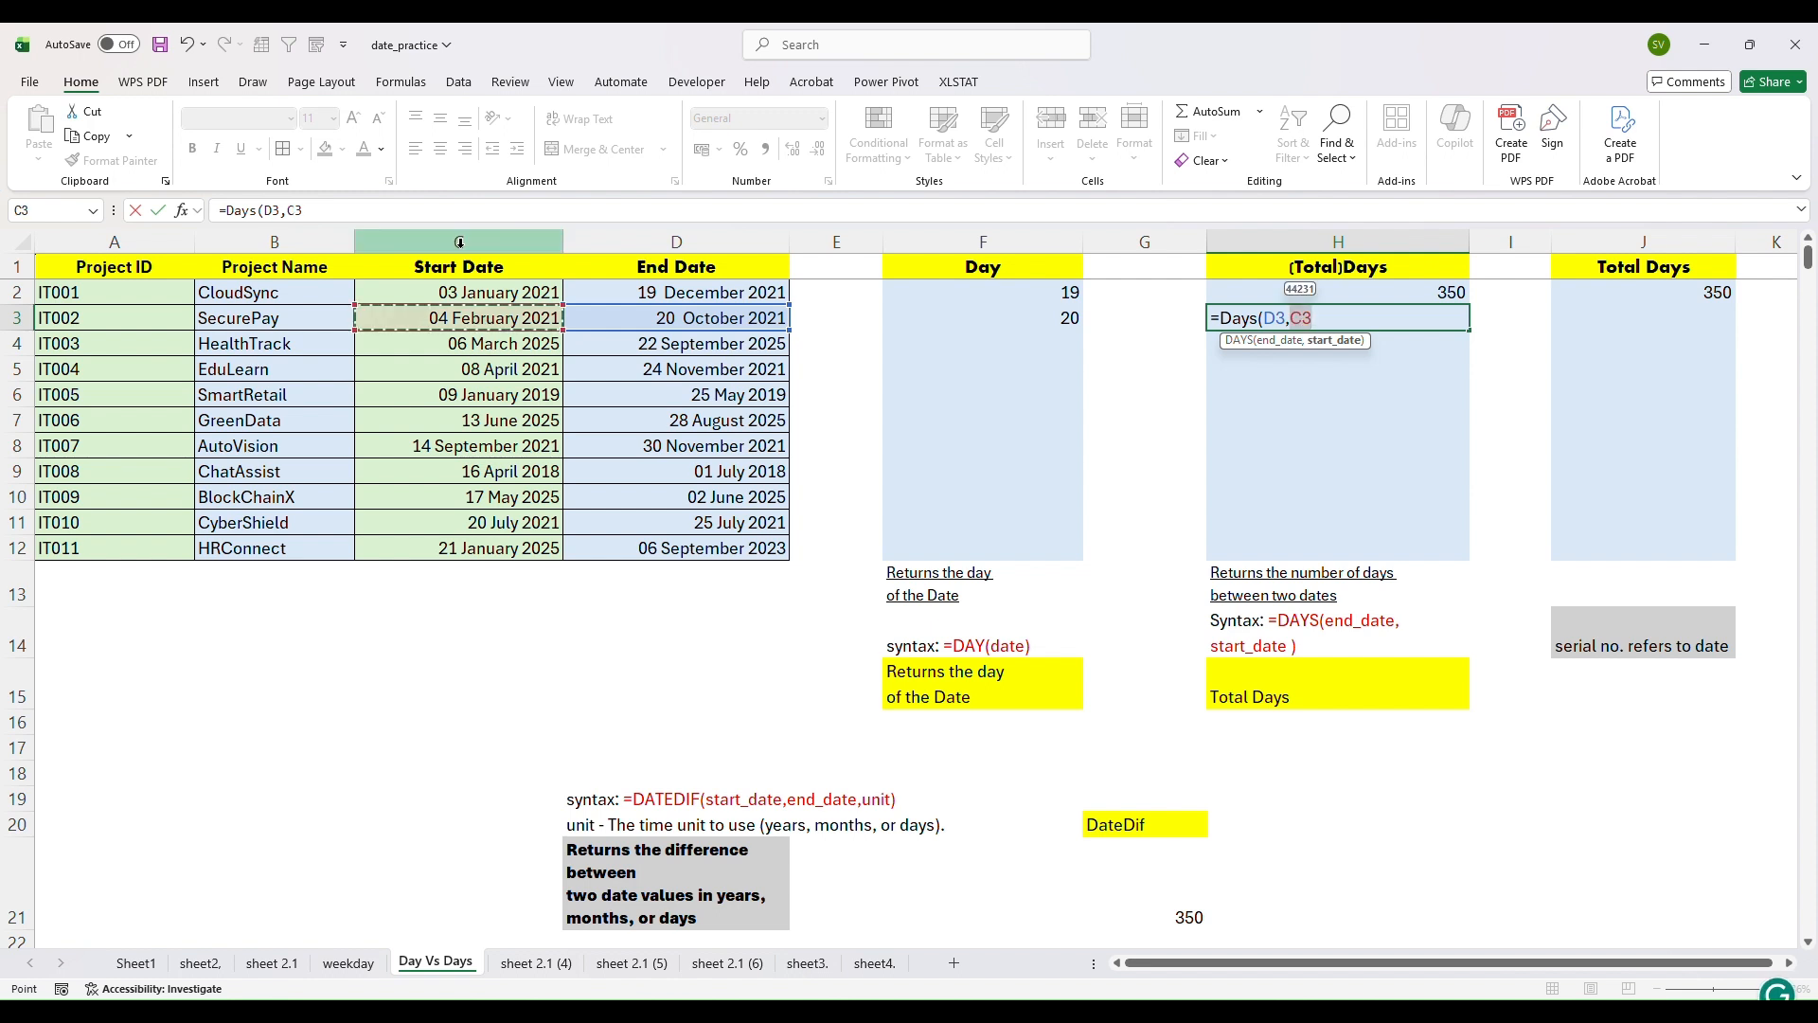
pyautogui.write(')')
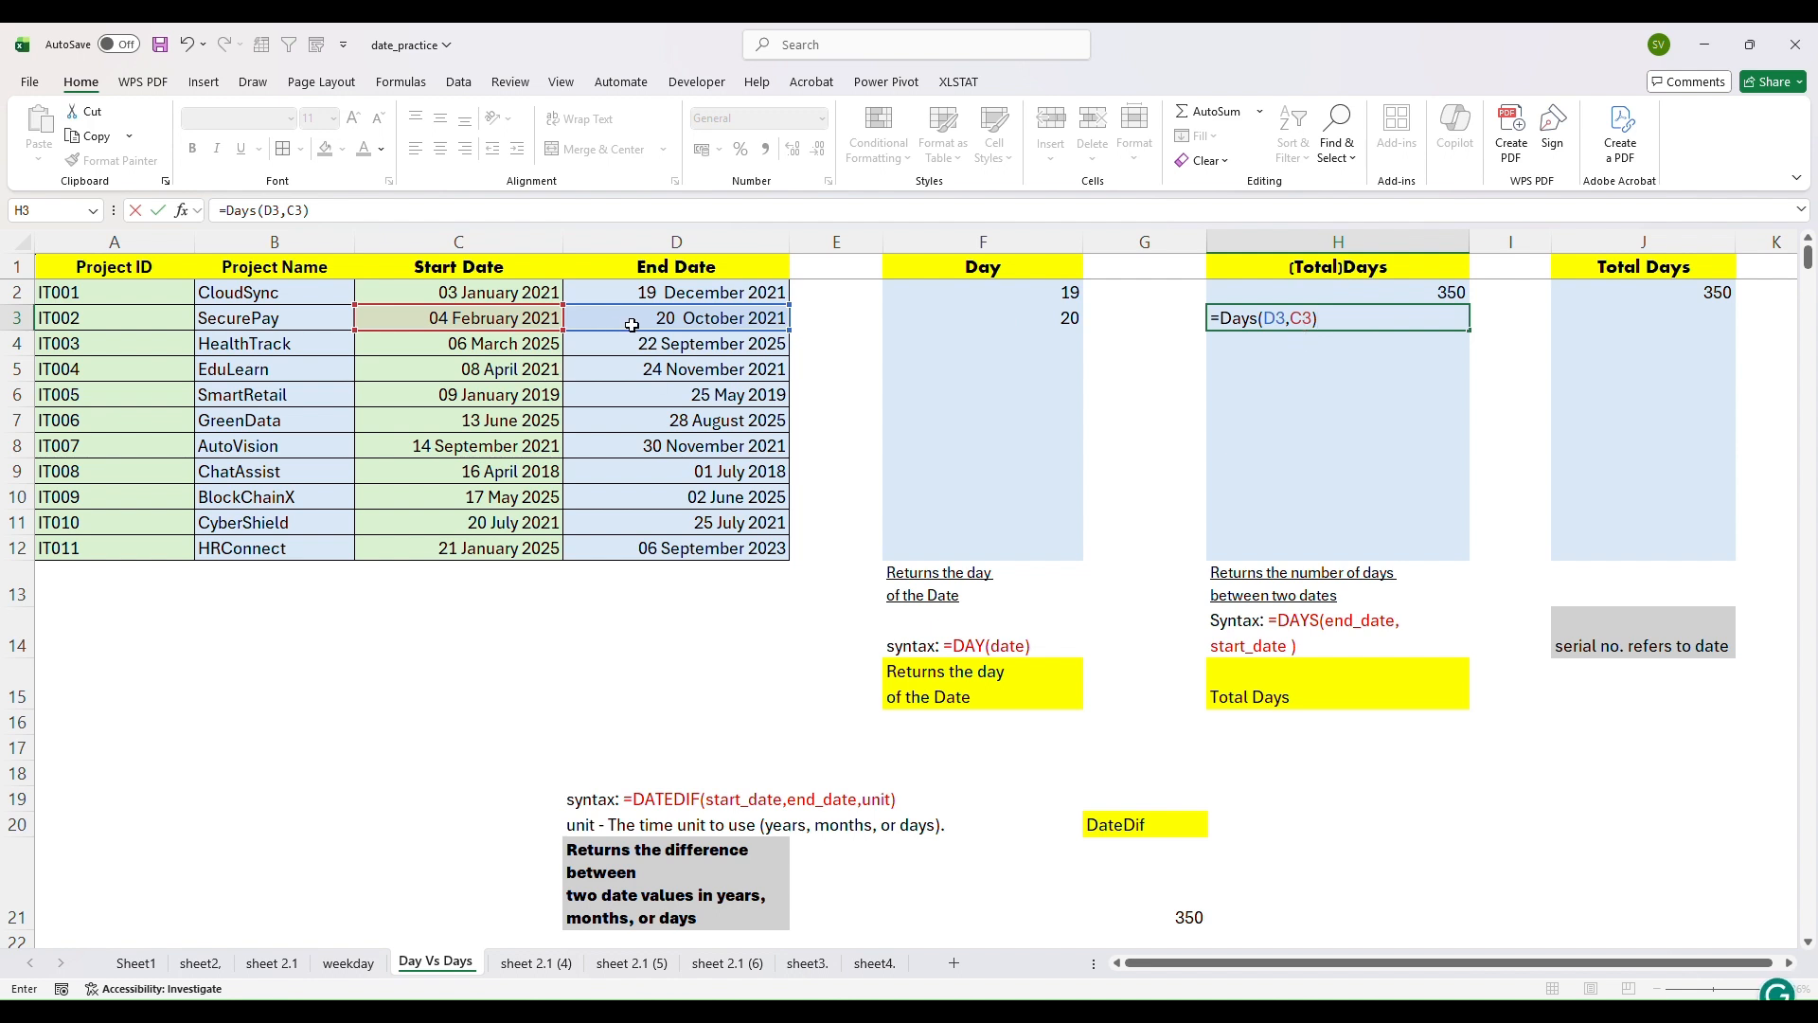
pyautogui.press('Return')
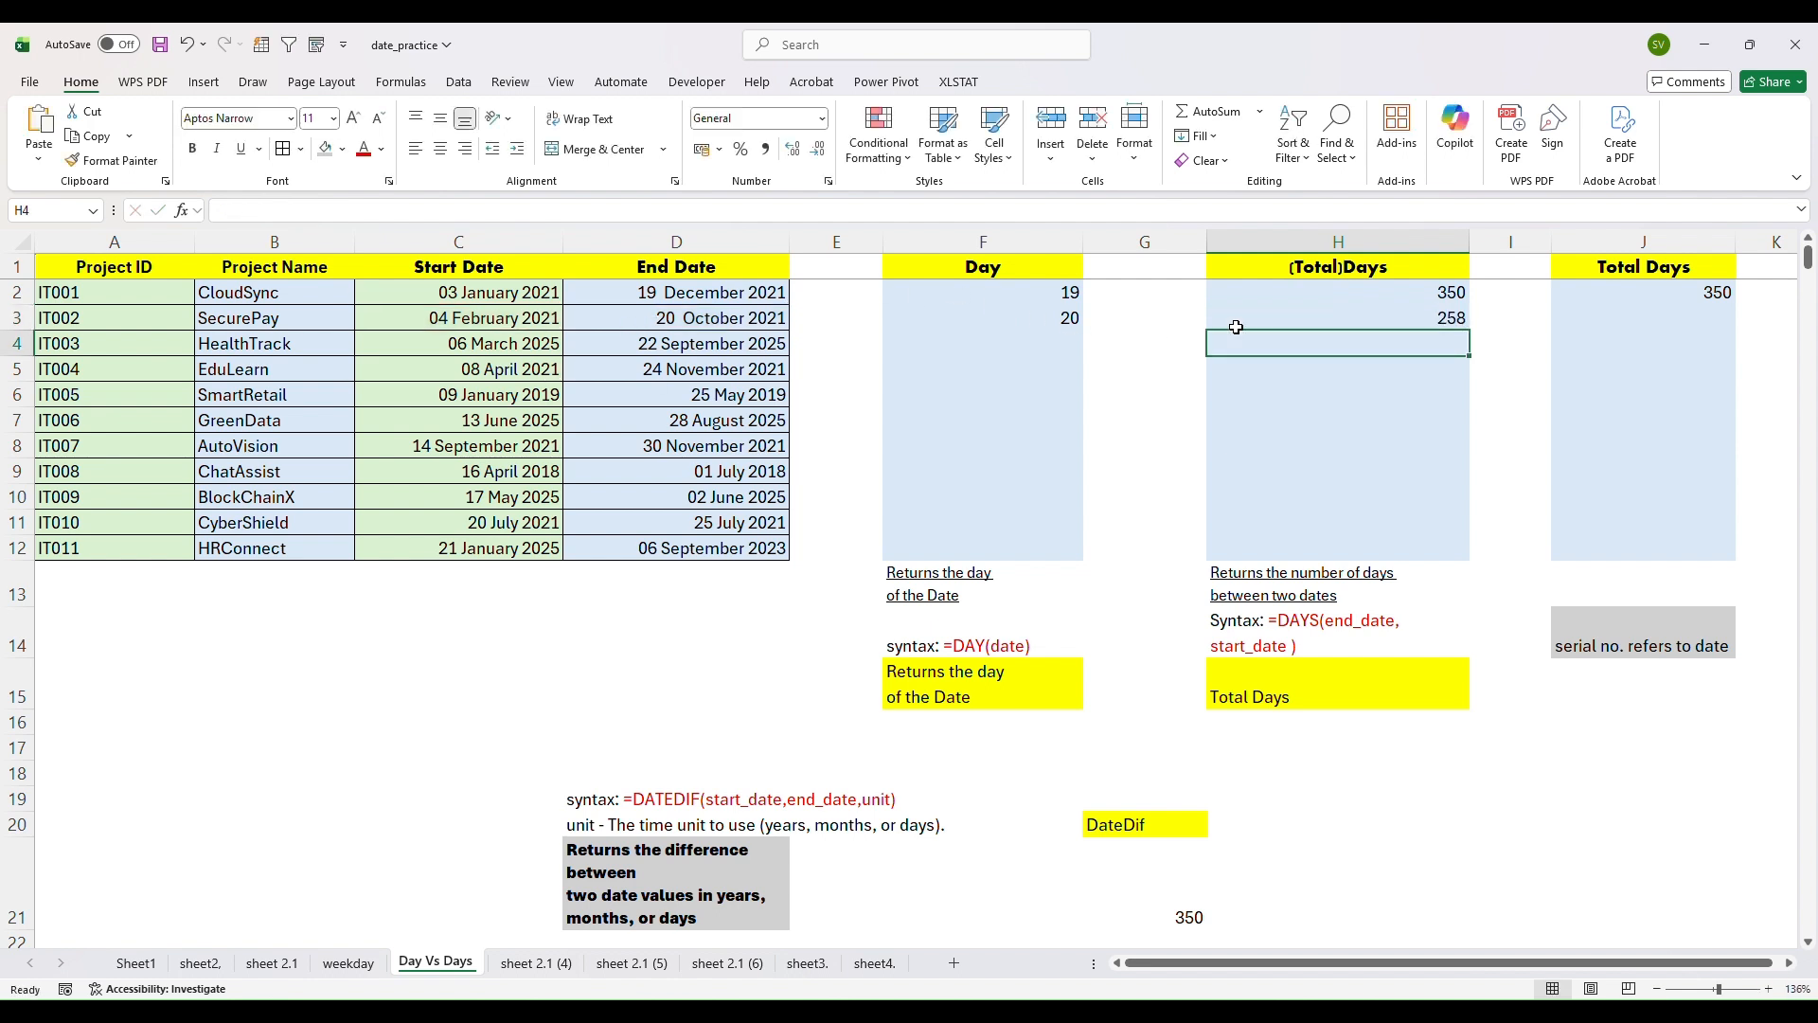
# Step: Examine the DAYS formula in H3 against SecurePay's end date in D3 and start date in C3
pyautogui.click(1451, 320)
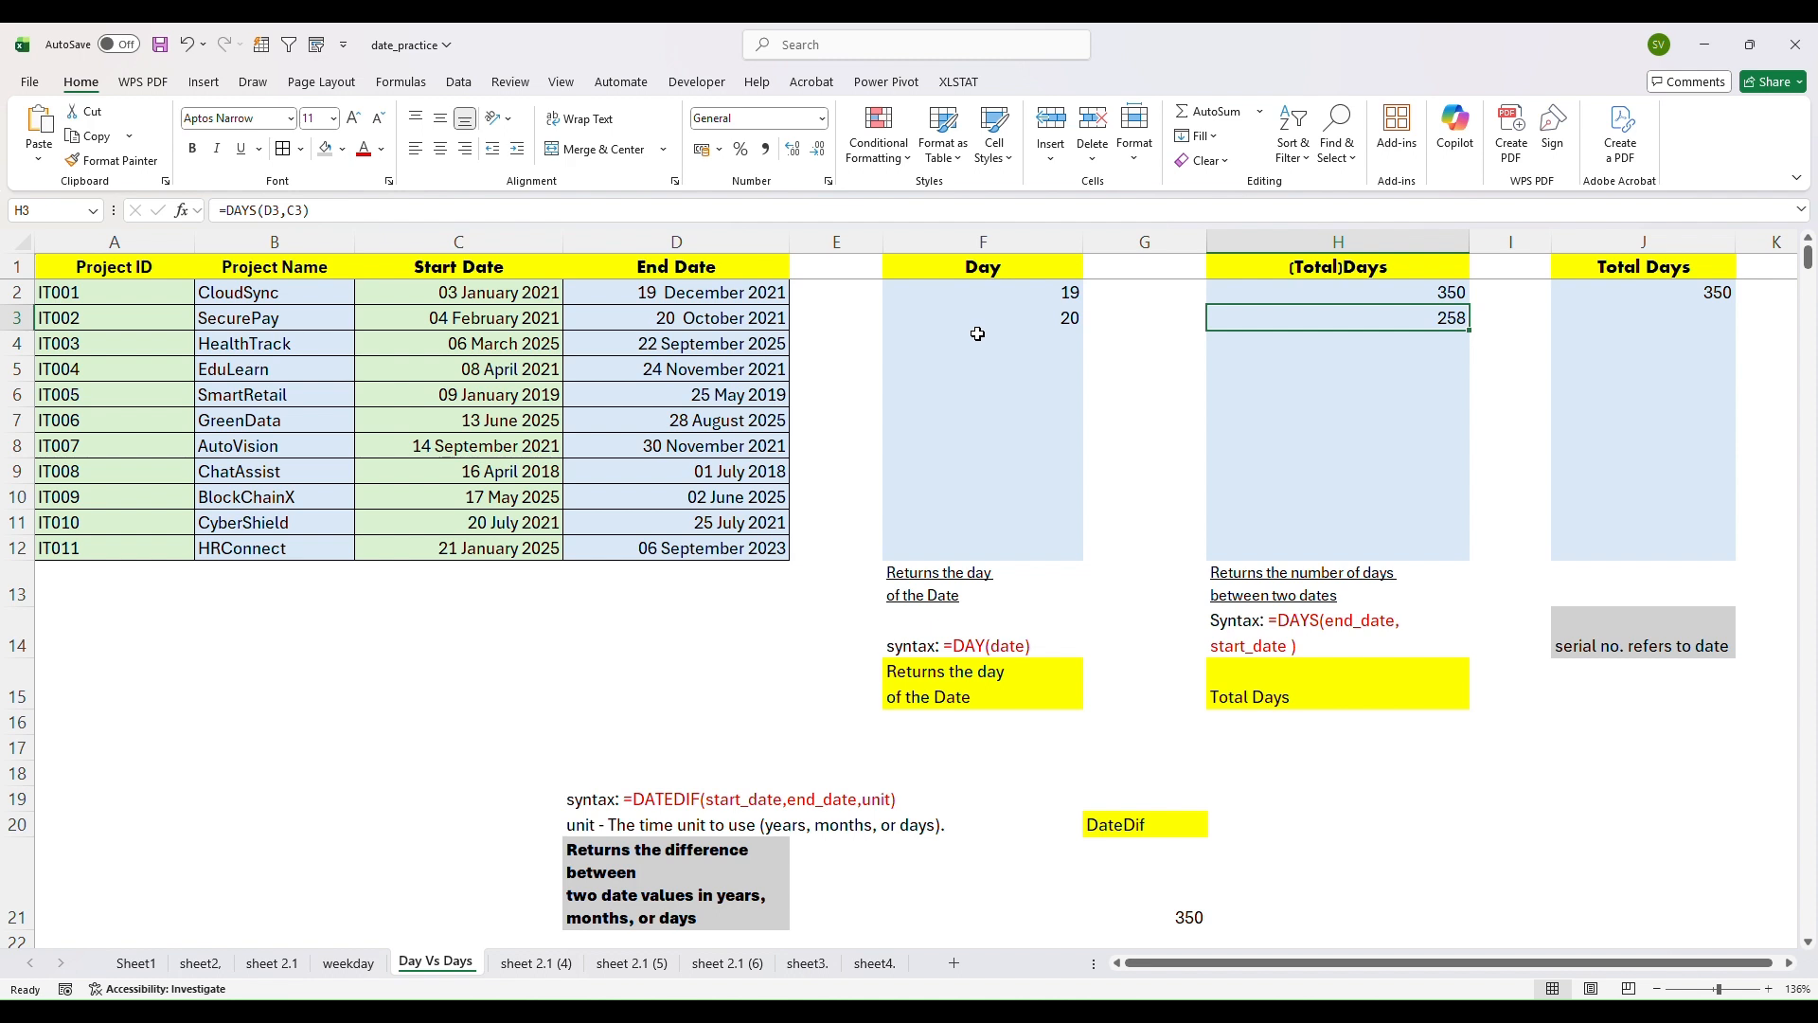
pyautogui.click(752, 329)
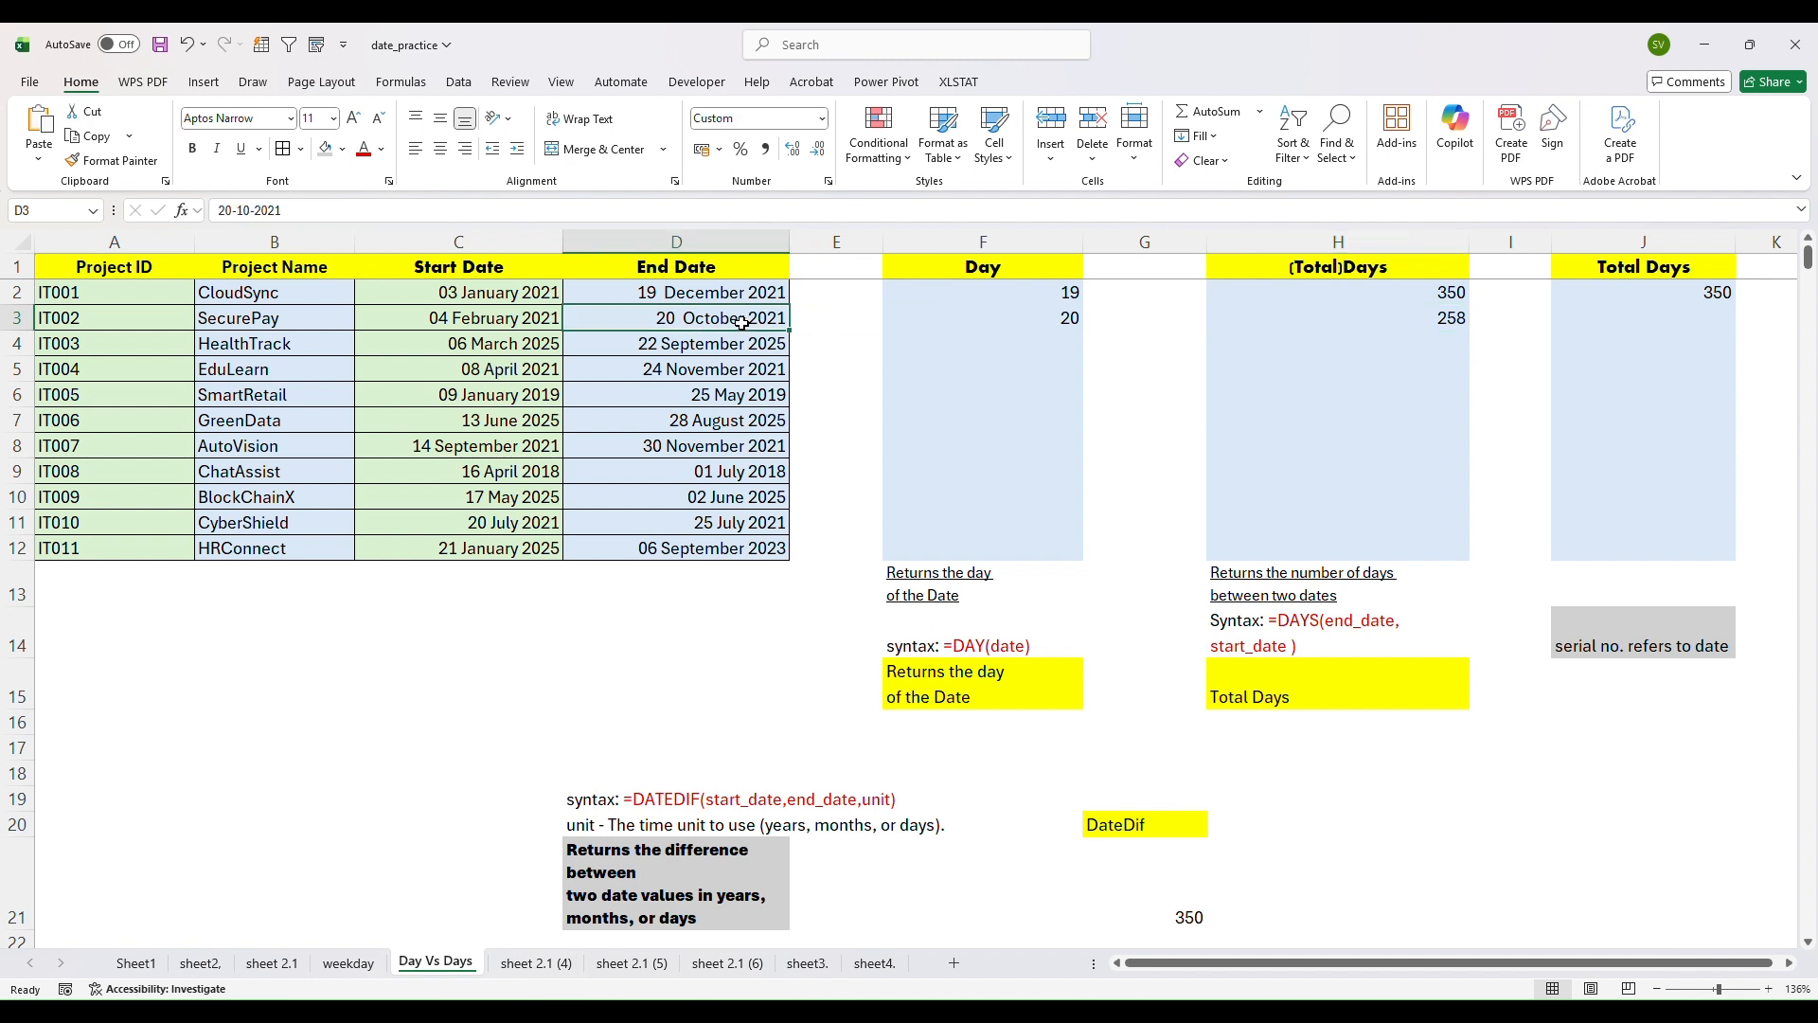
pyautogui.click(549, 315)
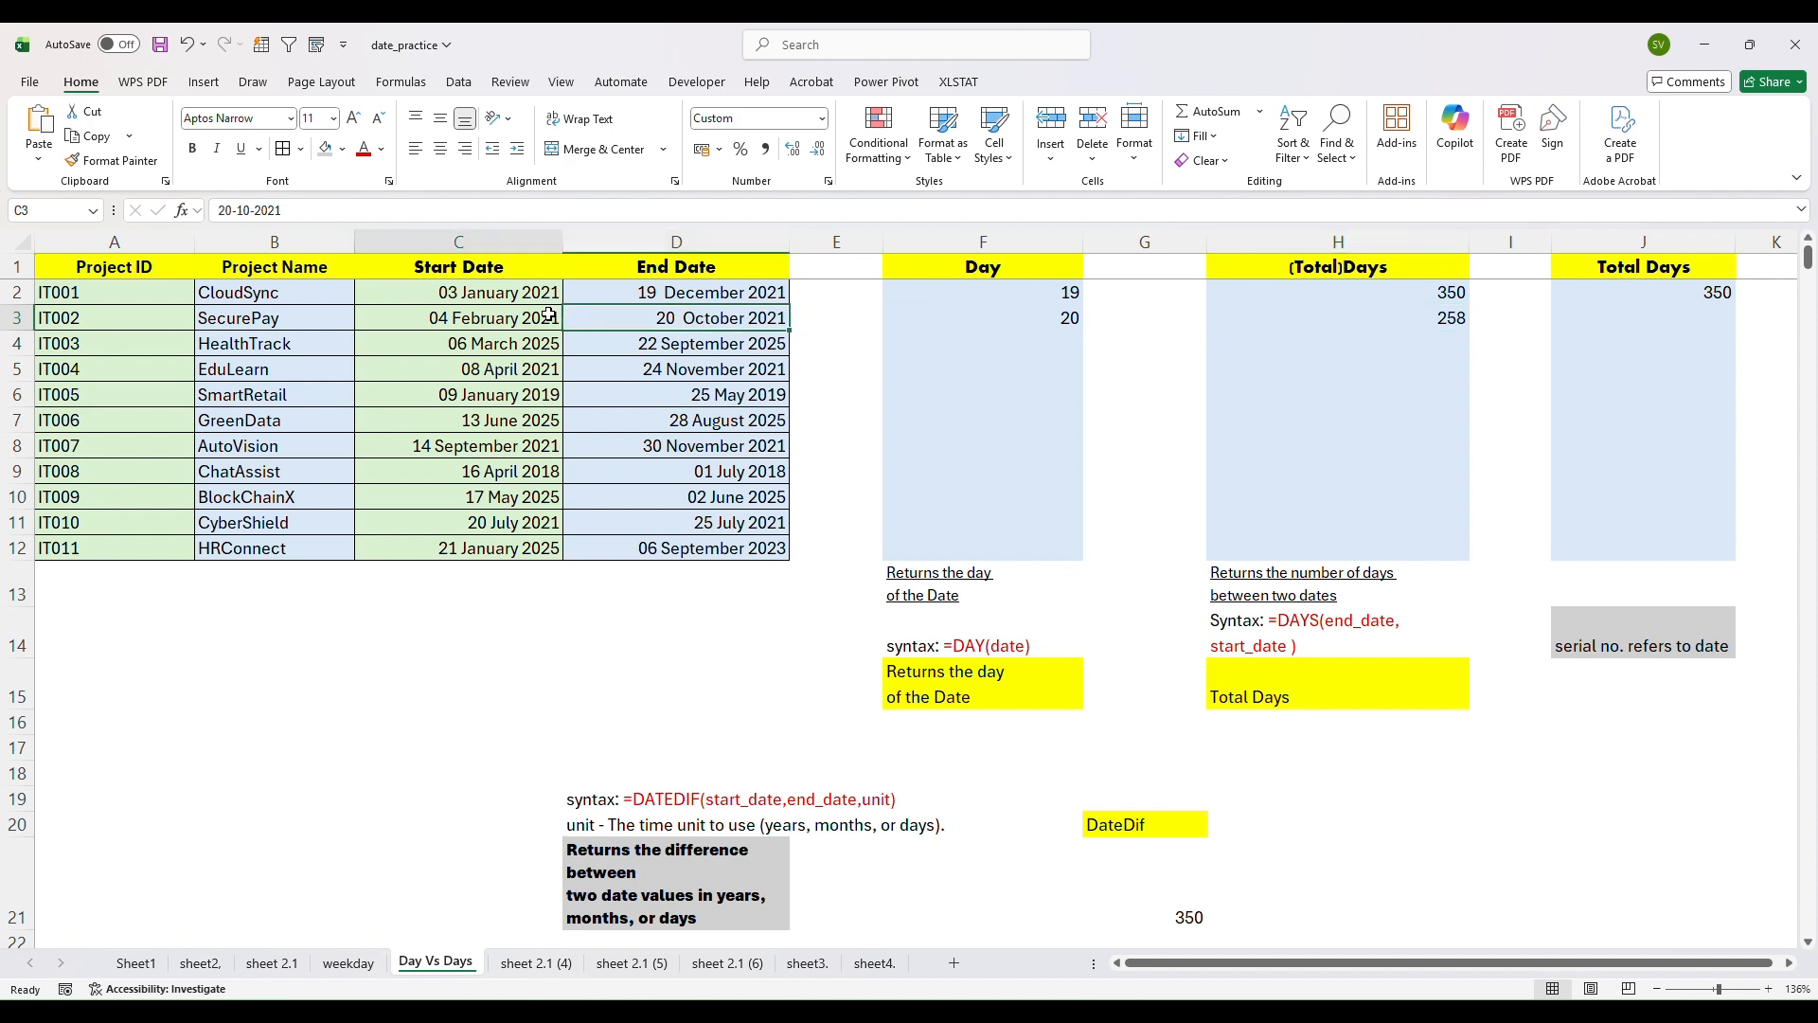
pyautogui.click(678, 318)
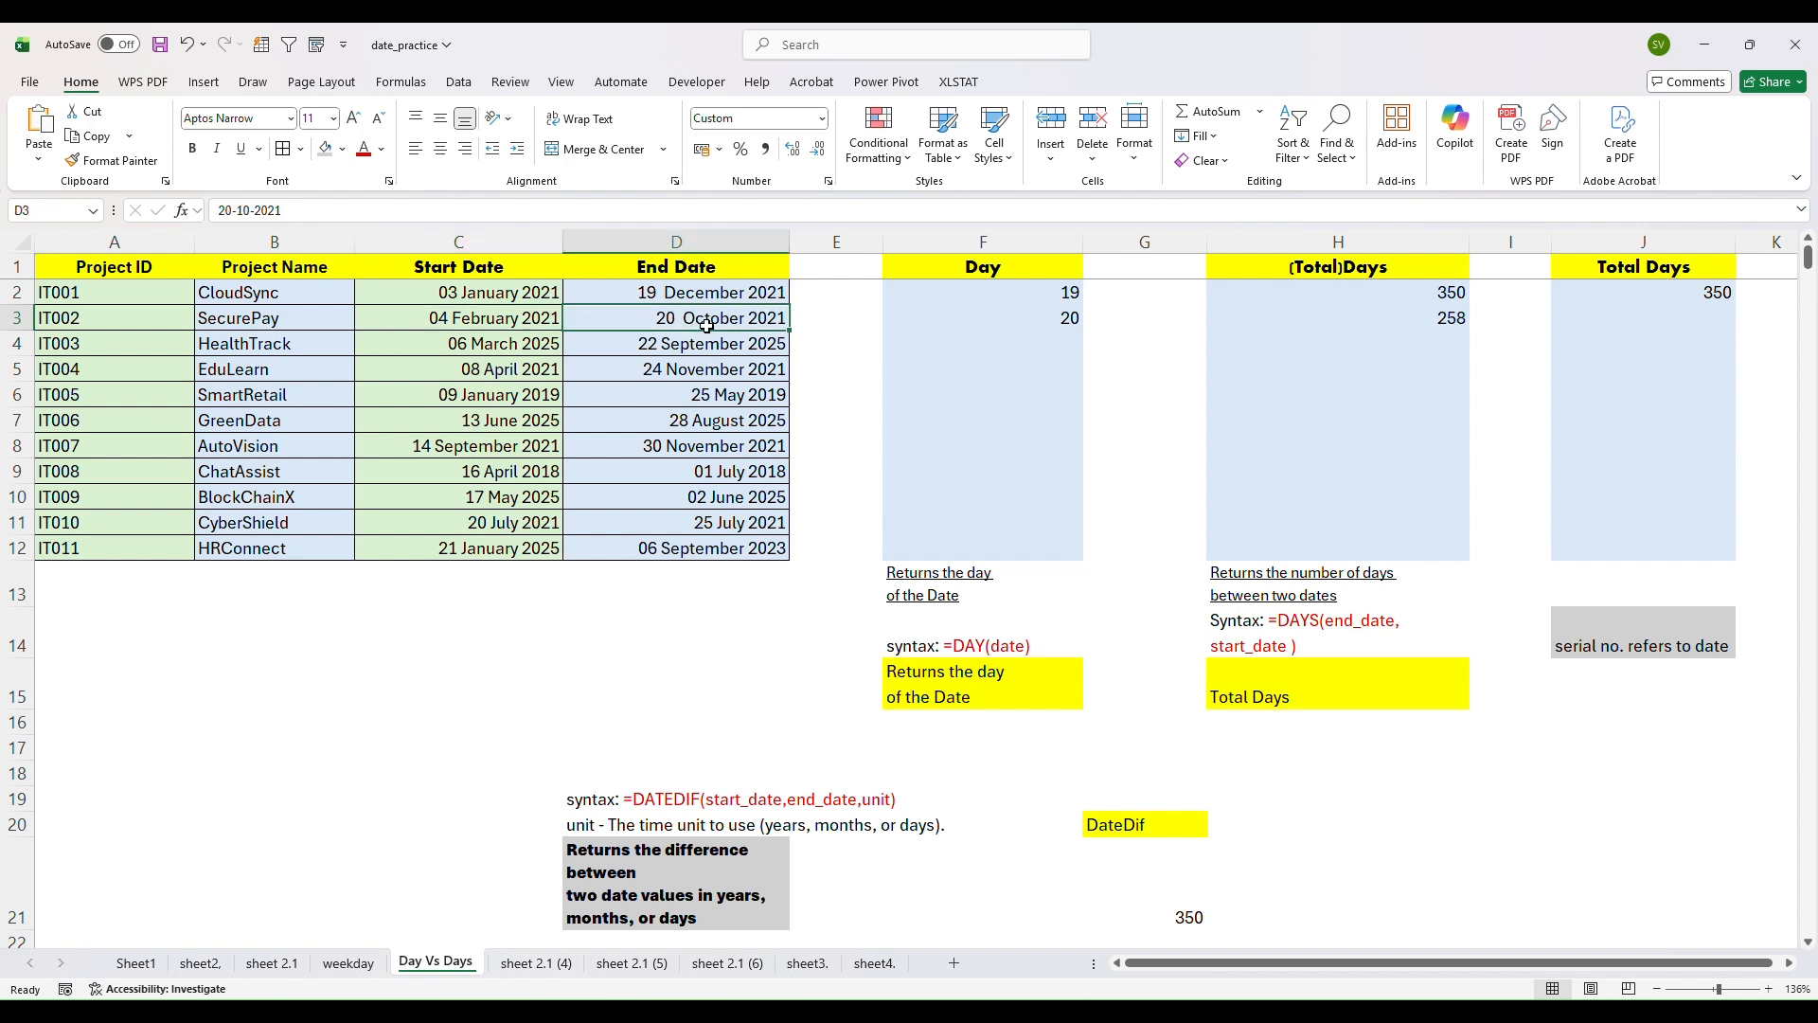
pyautogui.click(514, 322)
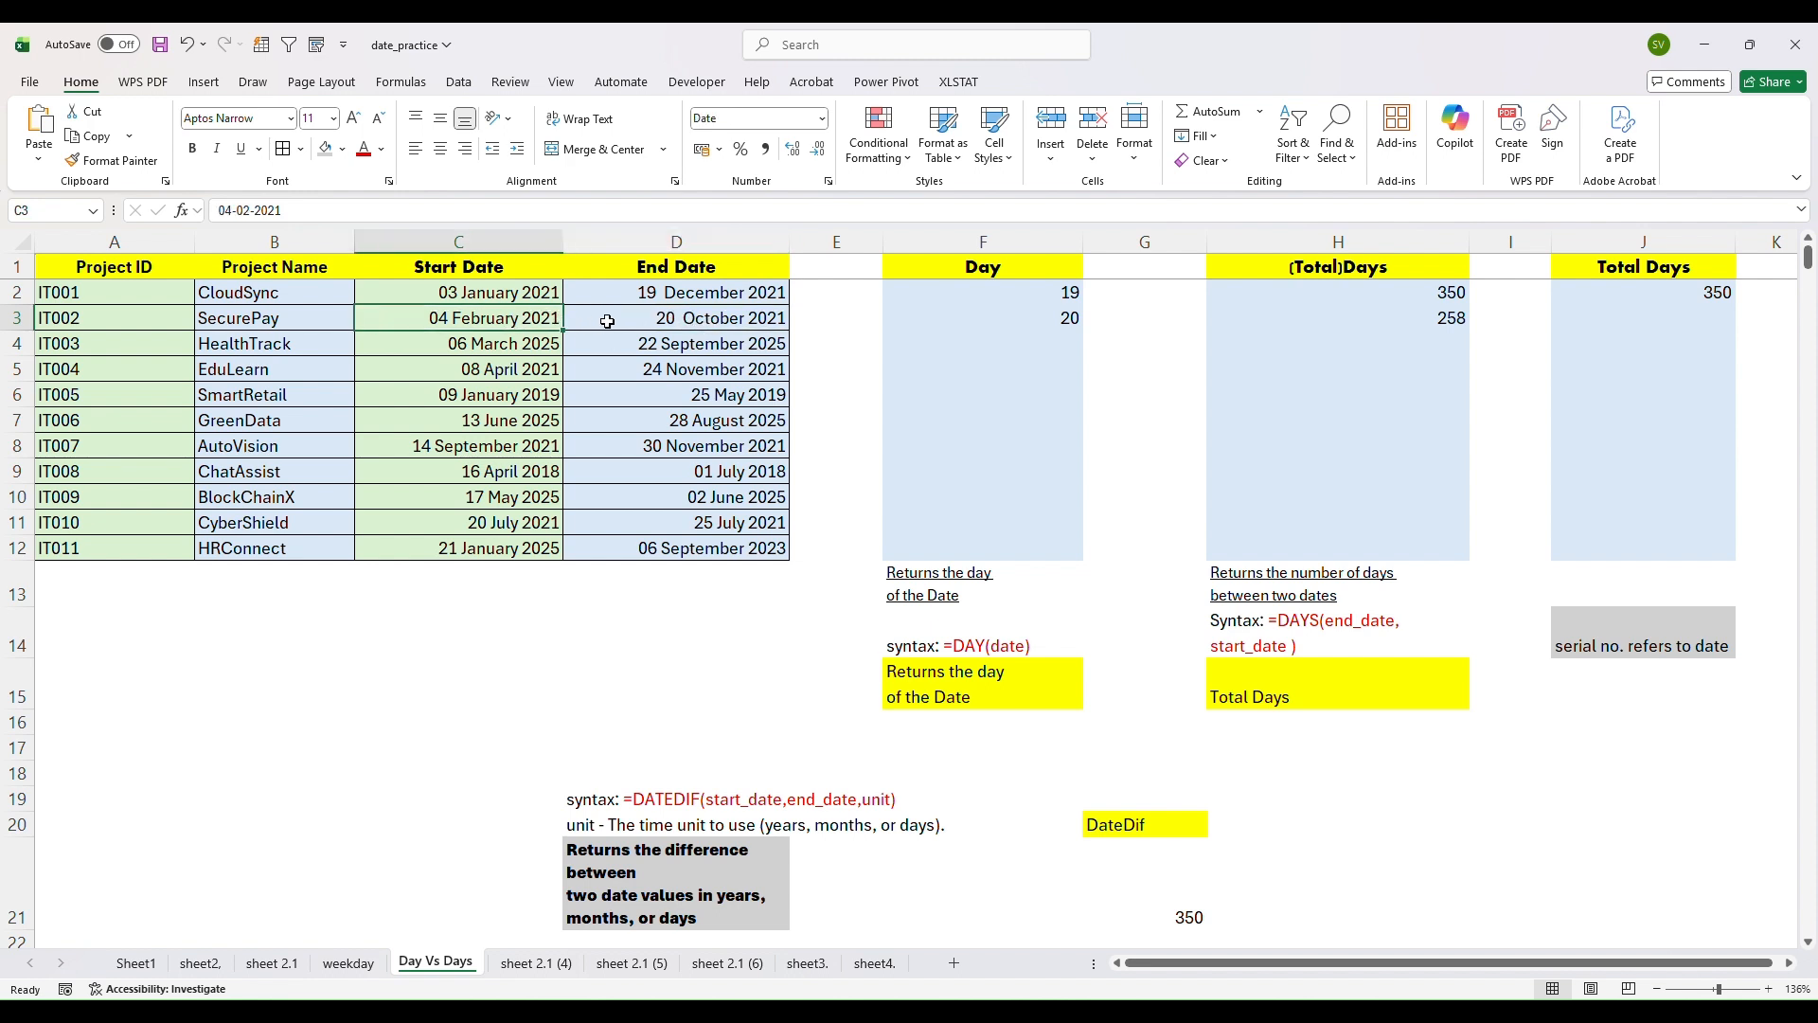
# Step: Change the month of SecurePay's end date in D3 to 01, making it 20-01-2021
pyautogui.click(724, 321)
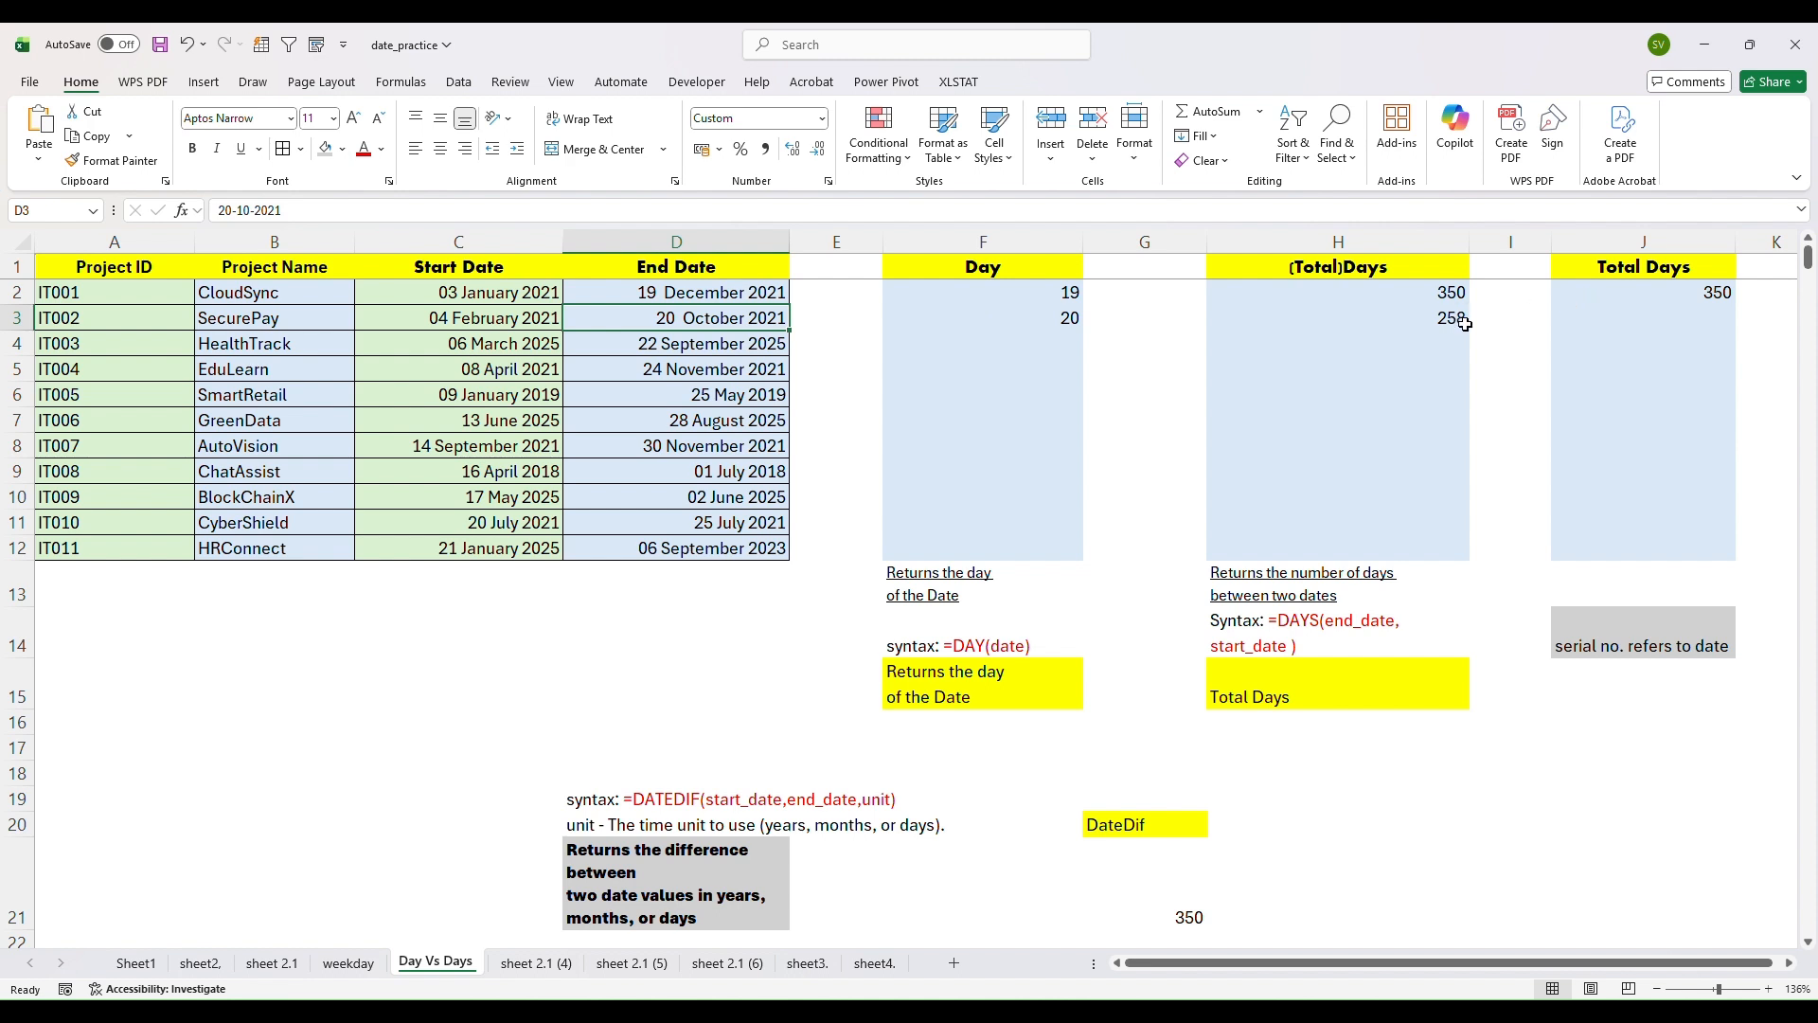
pyautogui.click(253, 209)
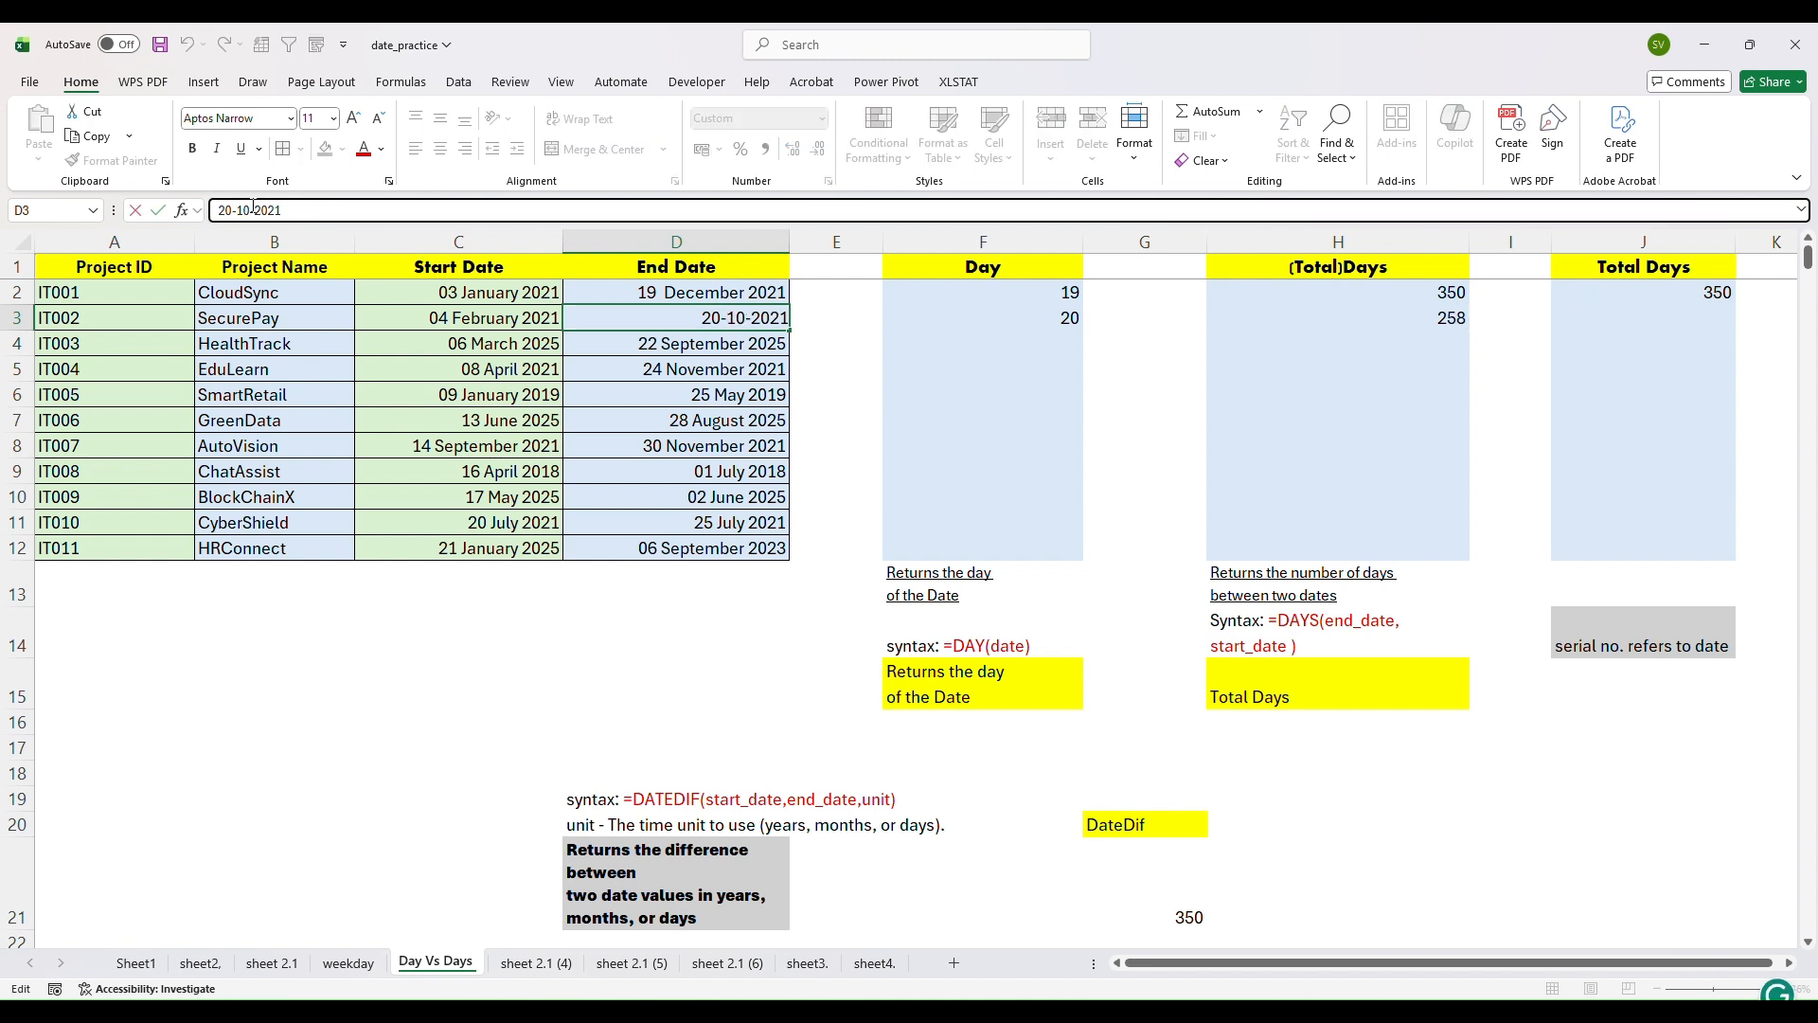
pyautogui.press('BackSpace')
pyautogui.write('01')
pyautogui.press('BackSpace')
# Step: Compare the DAY result in F3 and the DAYS result in H3 with SecurePay's end date in D3
pyautogui.click(927, 329)
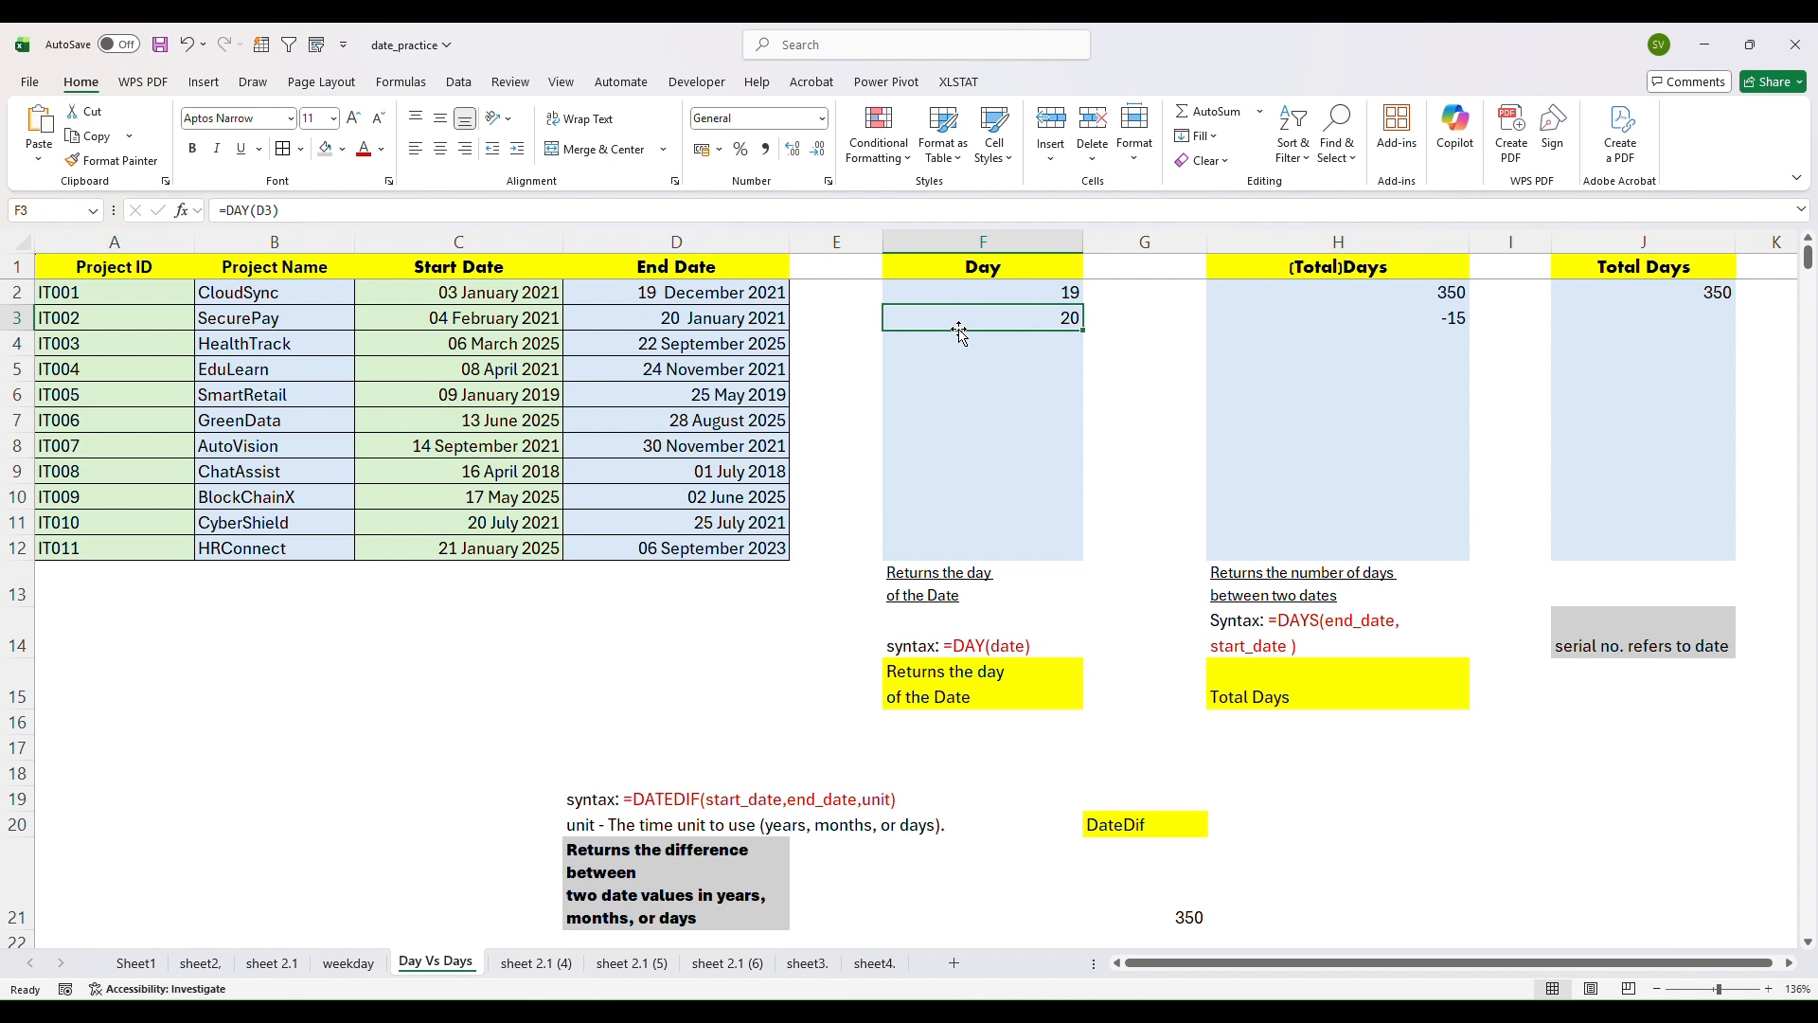
pyautogui.click(1448, 325)
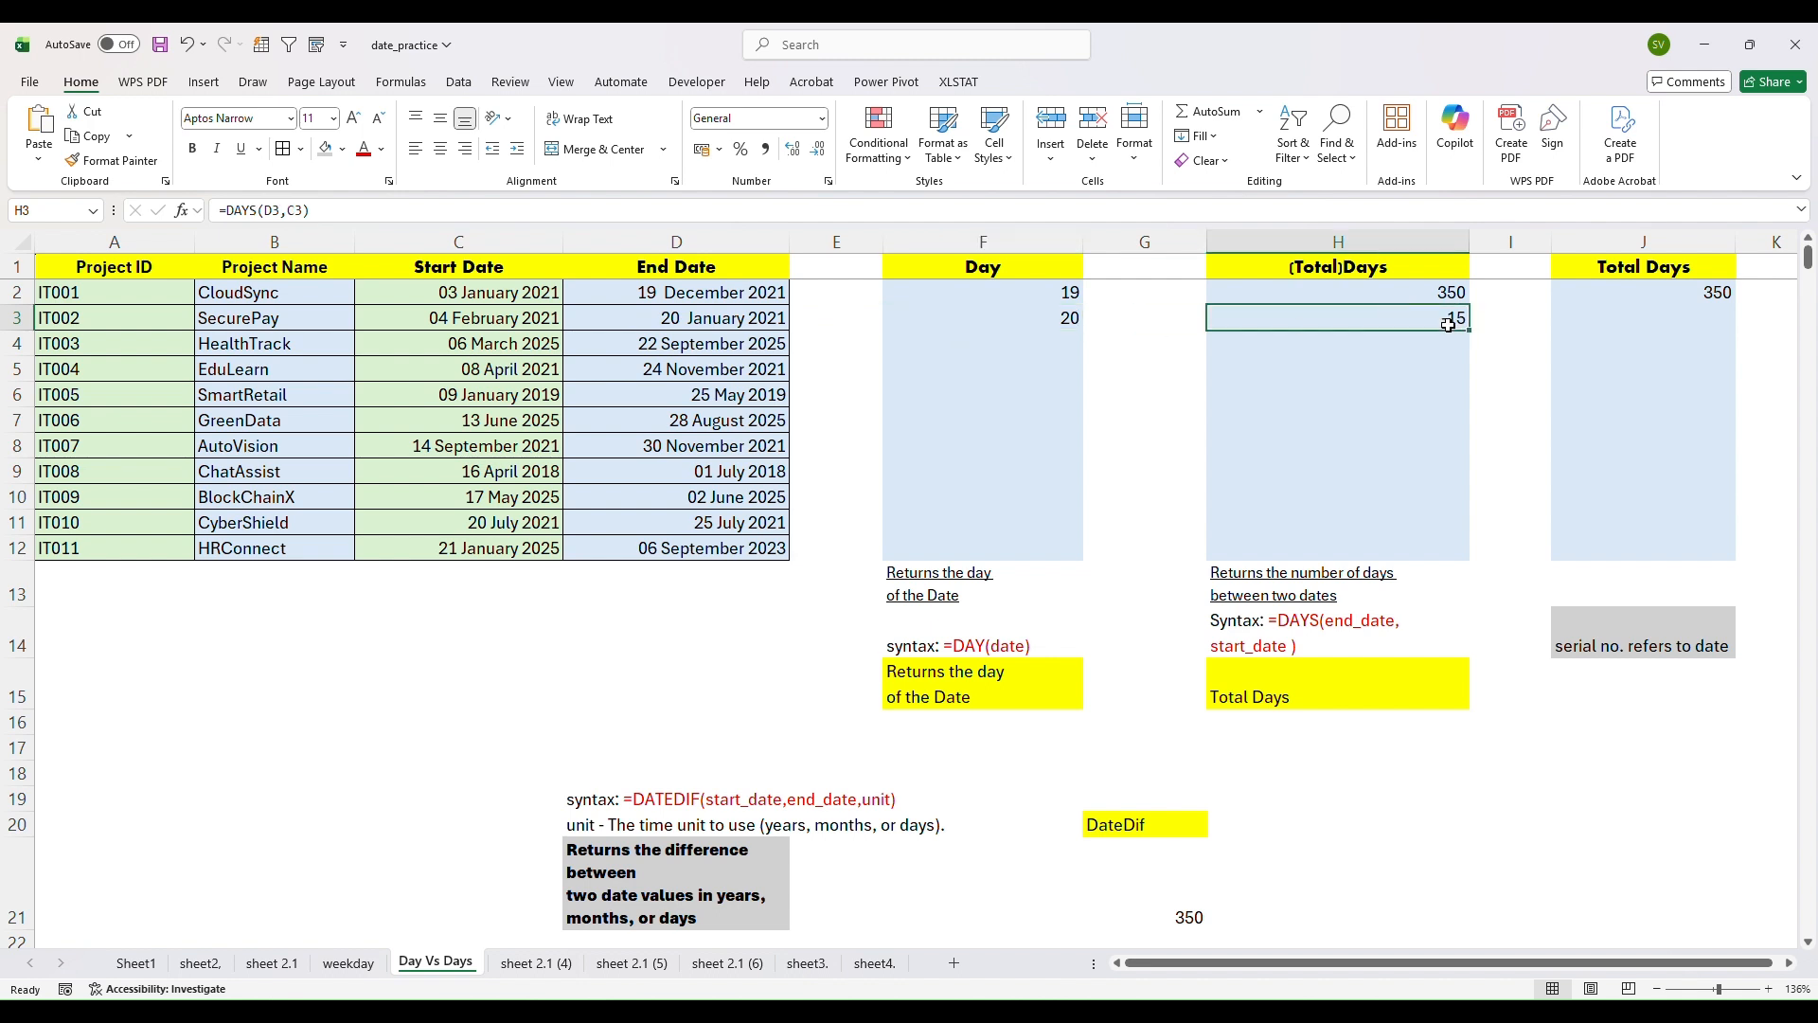
pyautogui.click(777, 320)
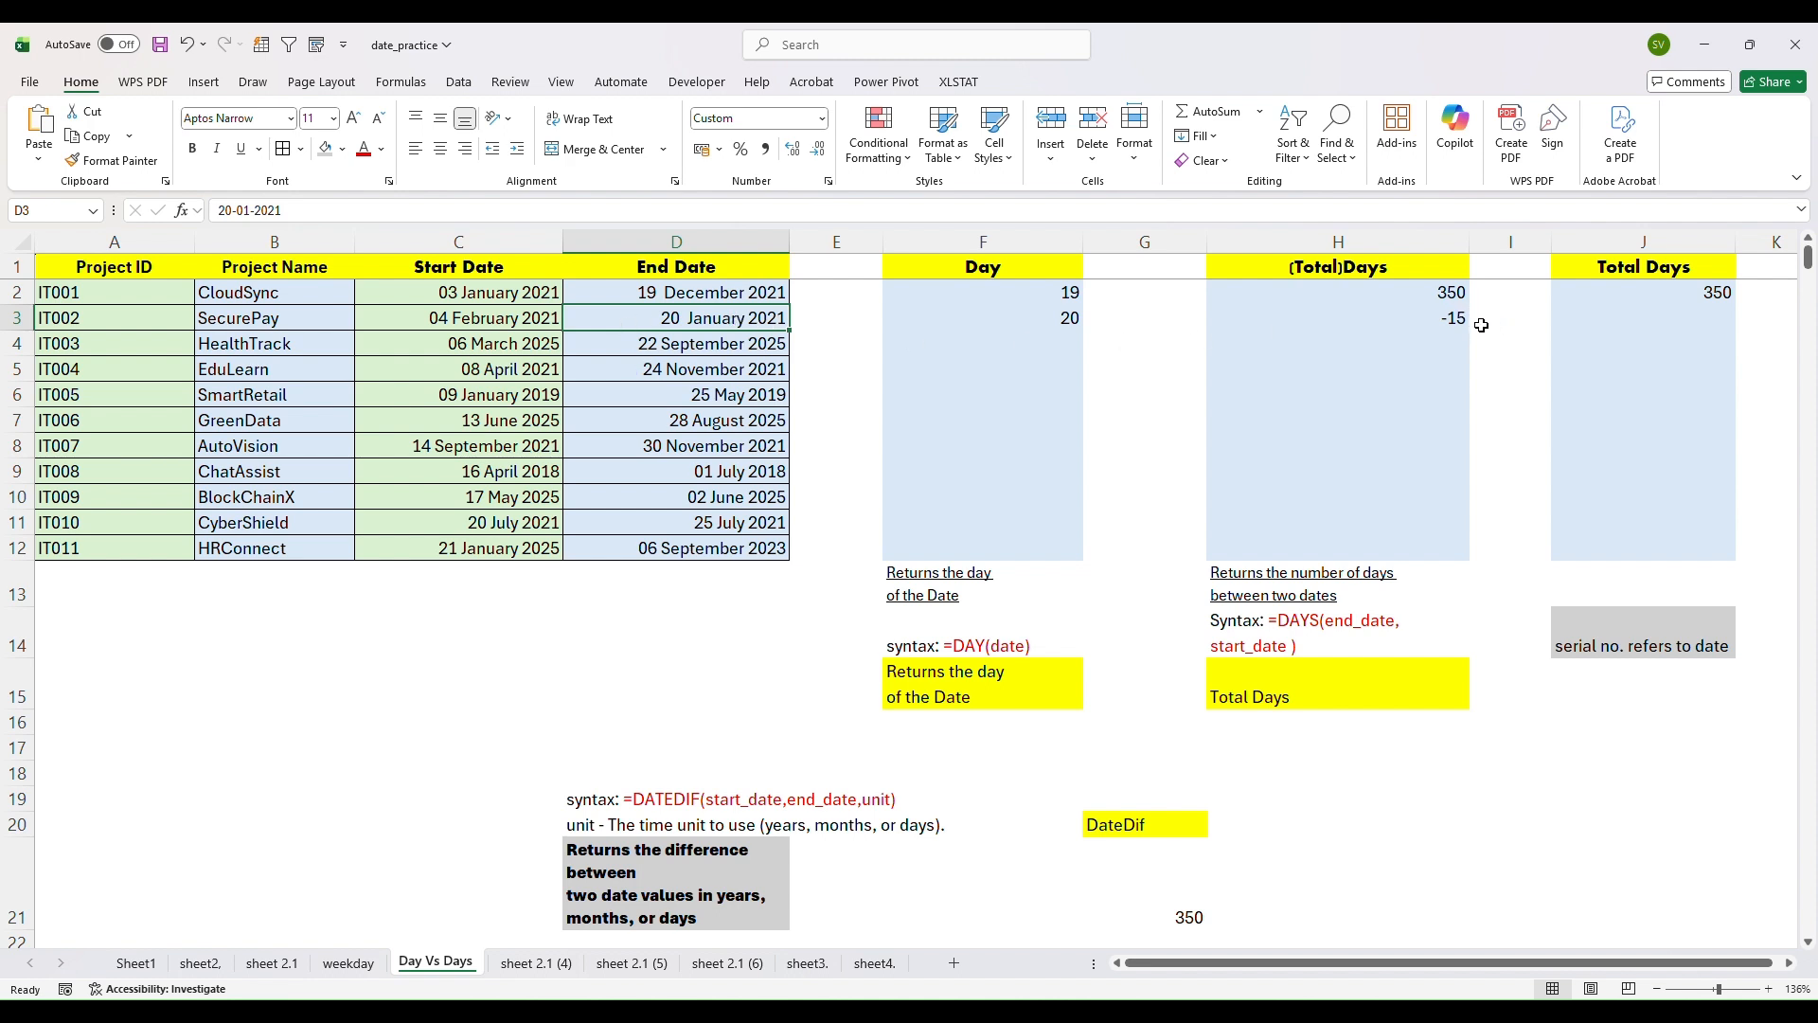
# Step: Fill the DAY formula from F2 down to F12 and the DAYS formula from H2 down to H12
pyautogui.click(1028, 299)
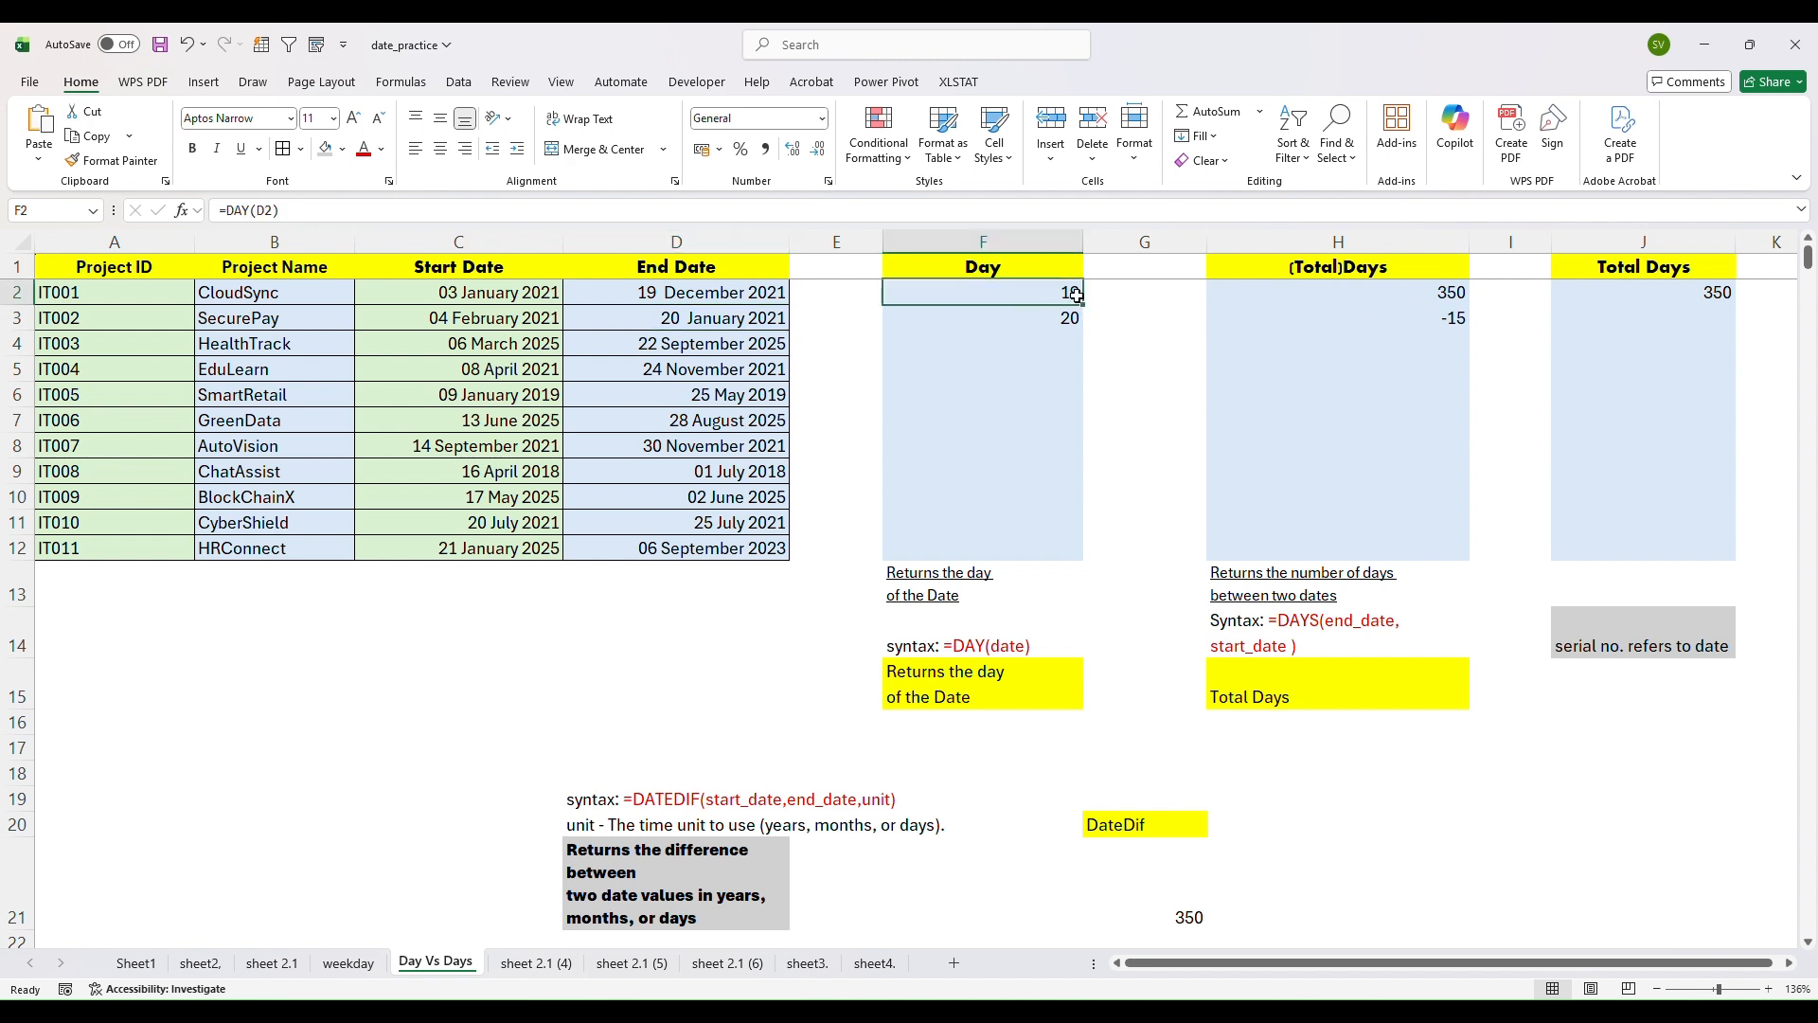
pyautogui.moveTo(1083, 306); pyautogui.dragTo(1096, 557)
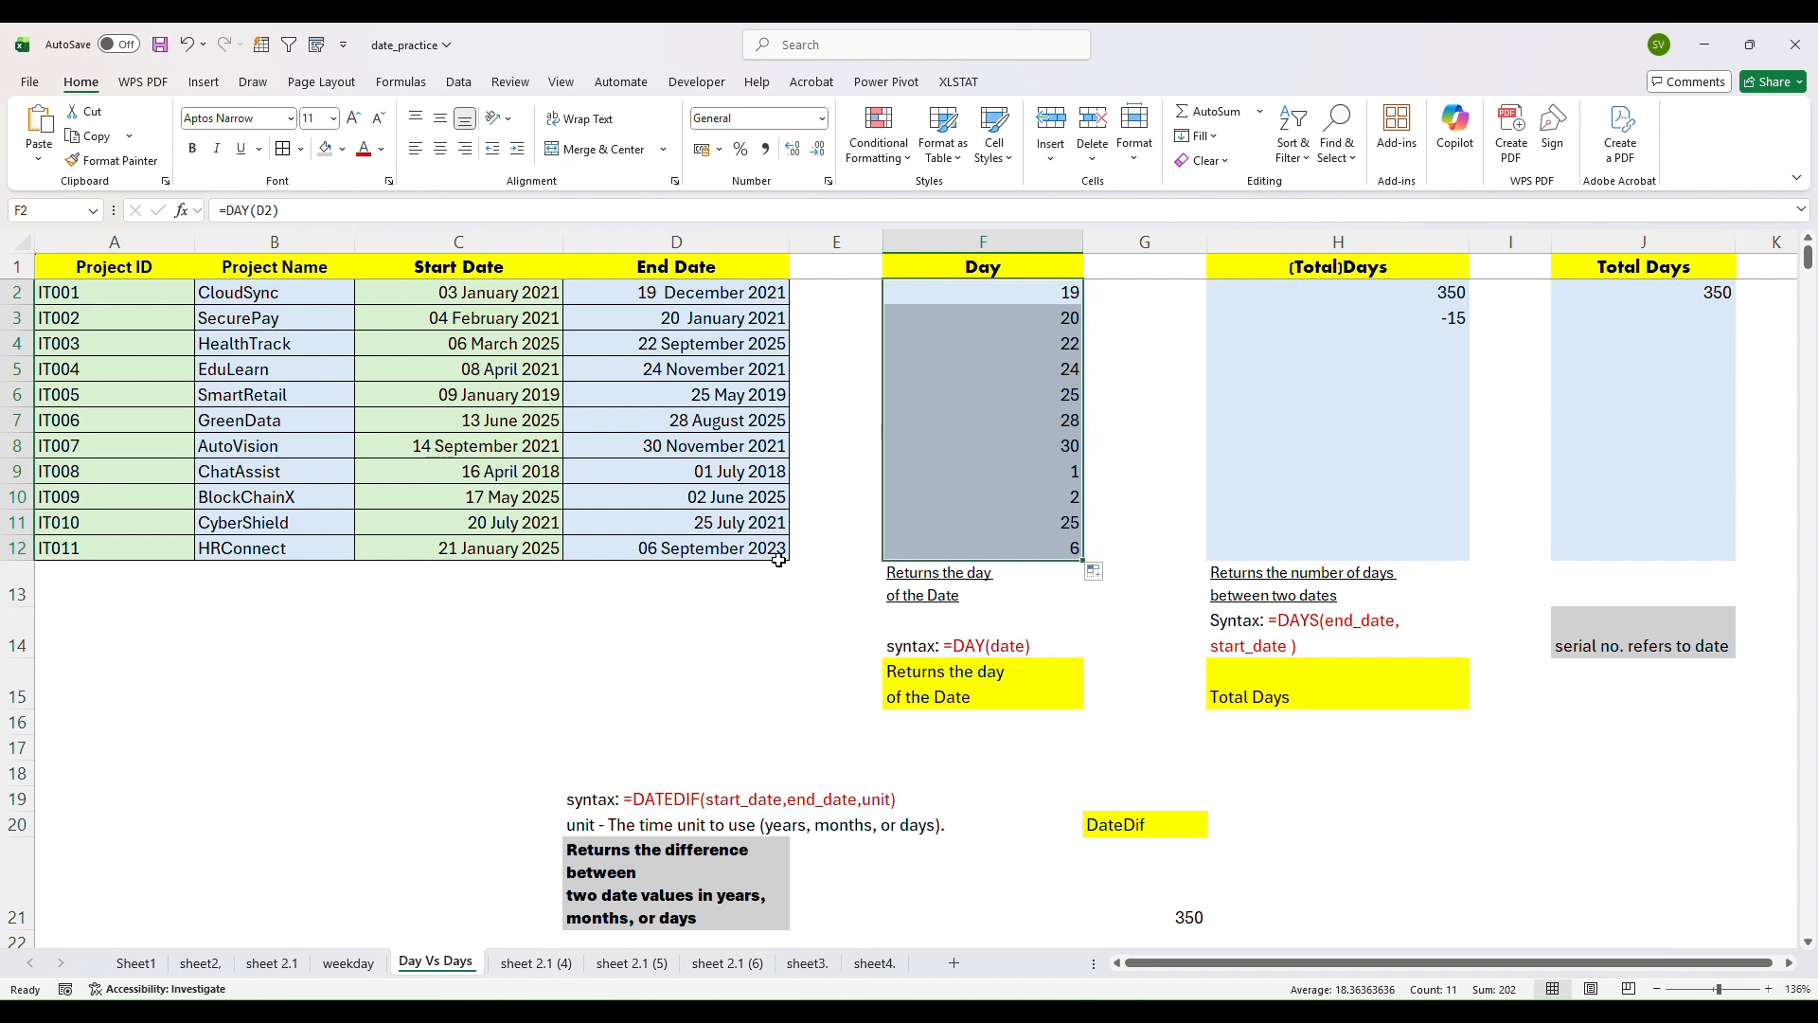
pyautogui.click(1402, 292)
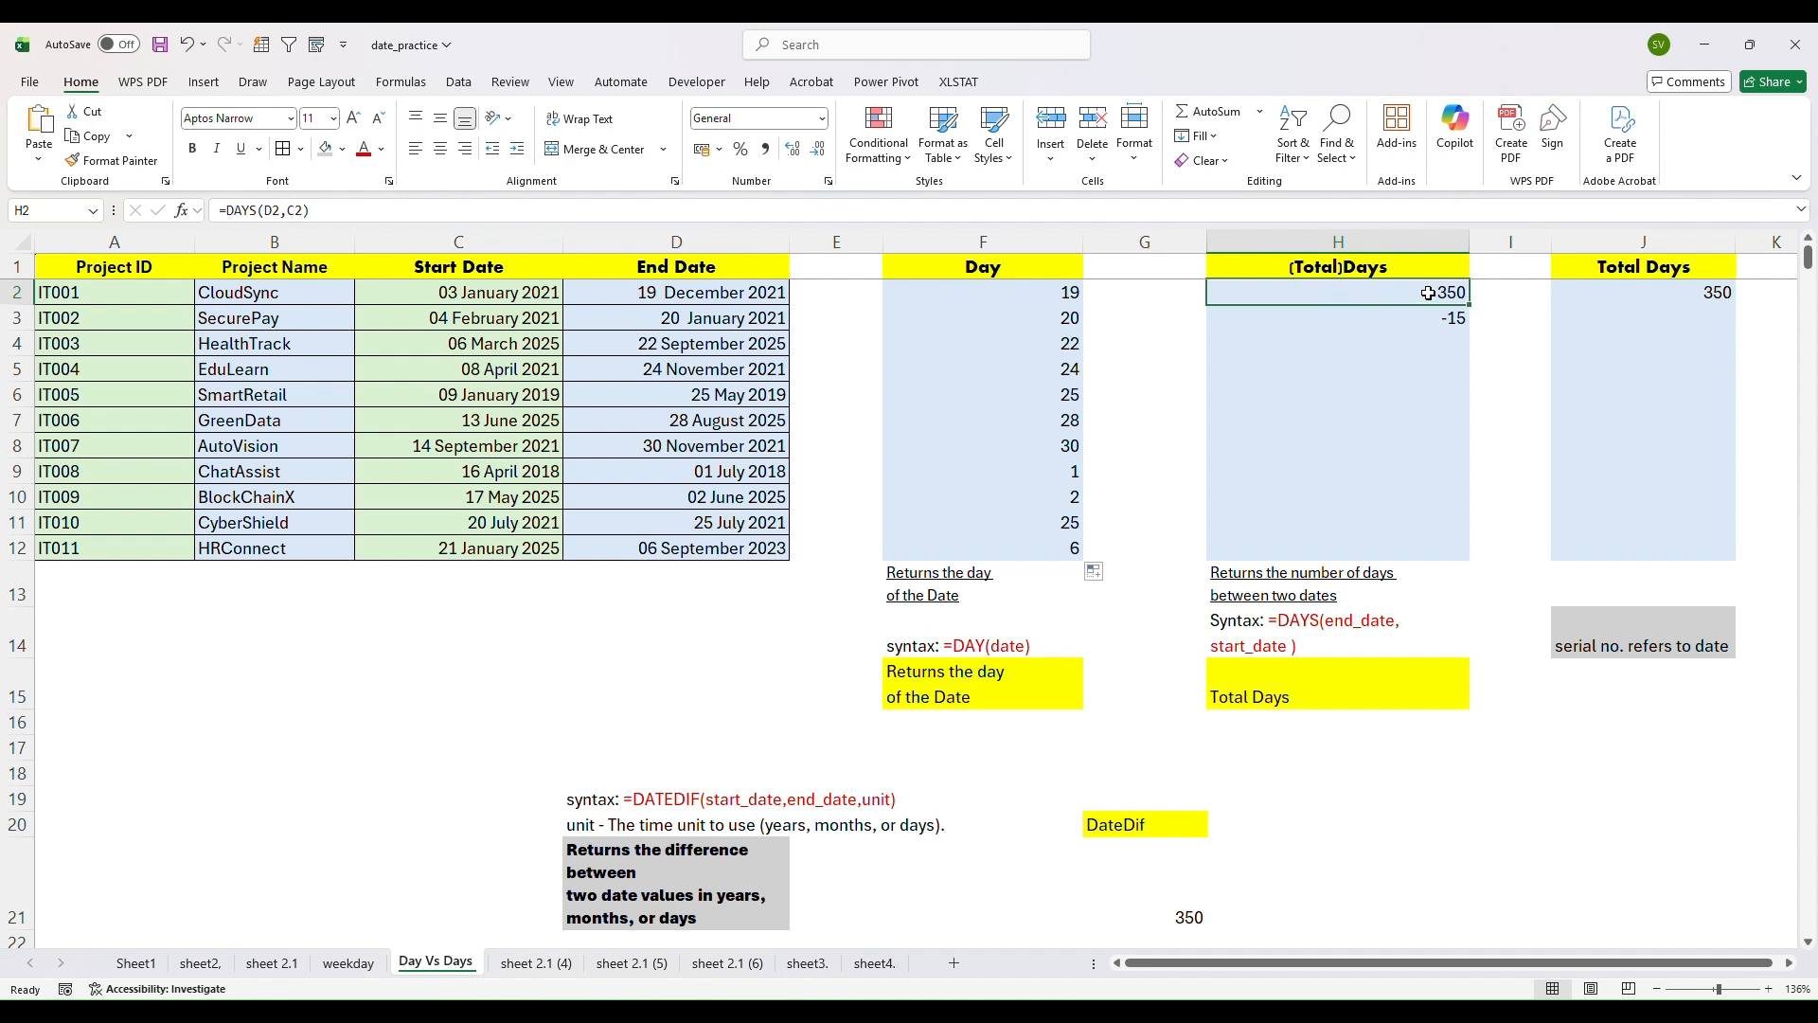
pyautogui.moveTo(1468, 305); pyautogui.dragTo(1470, 552)
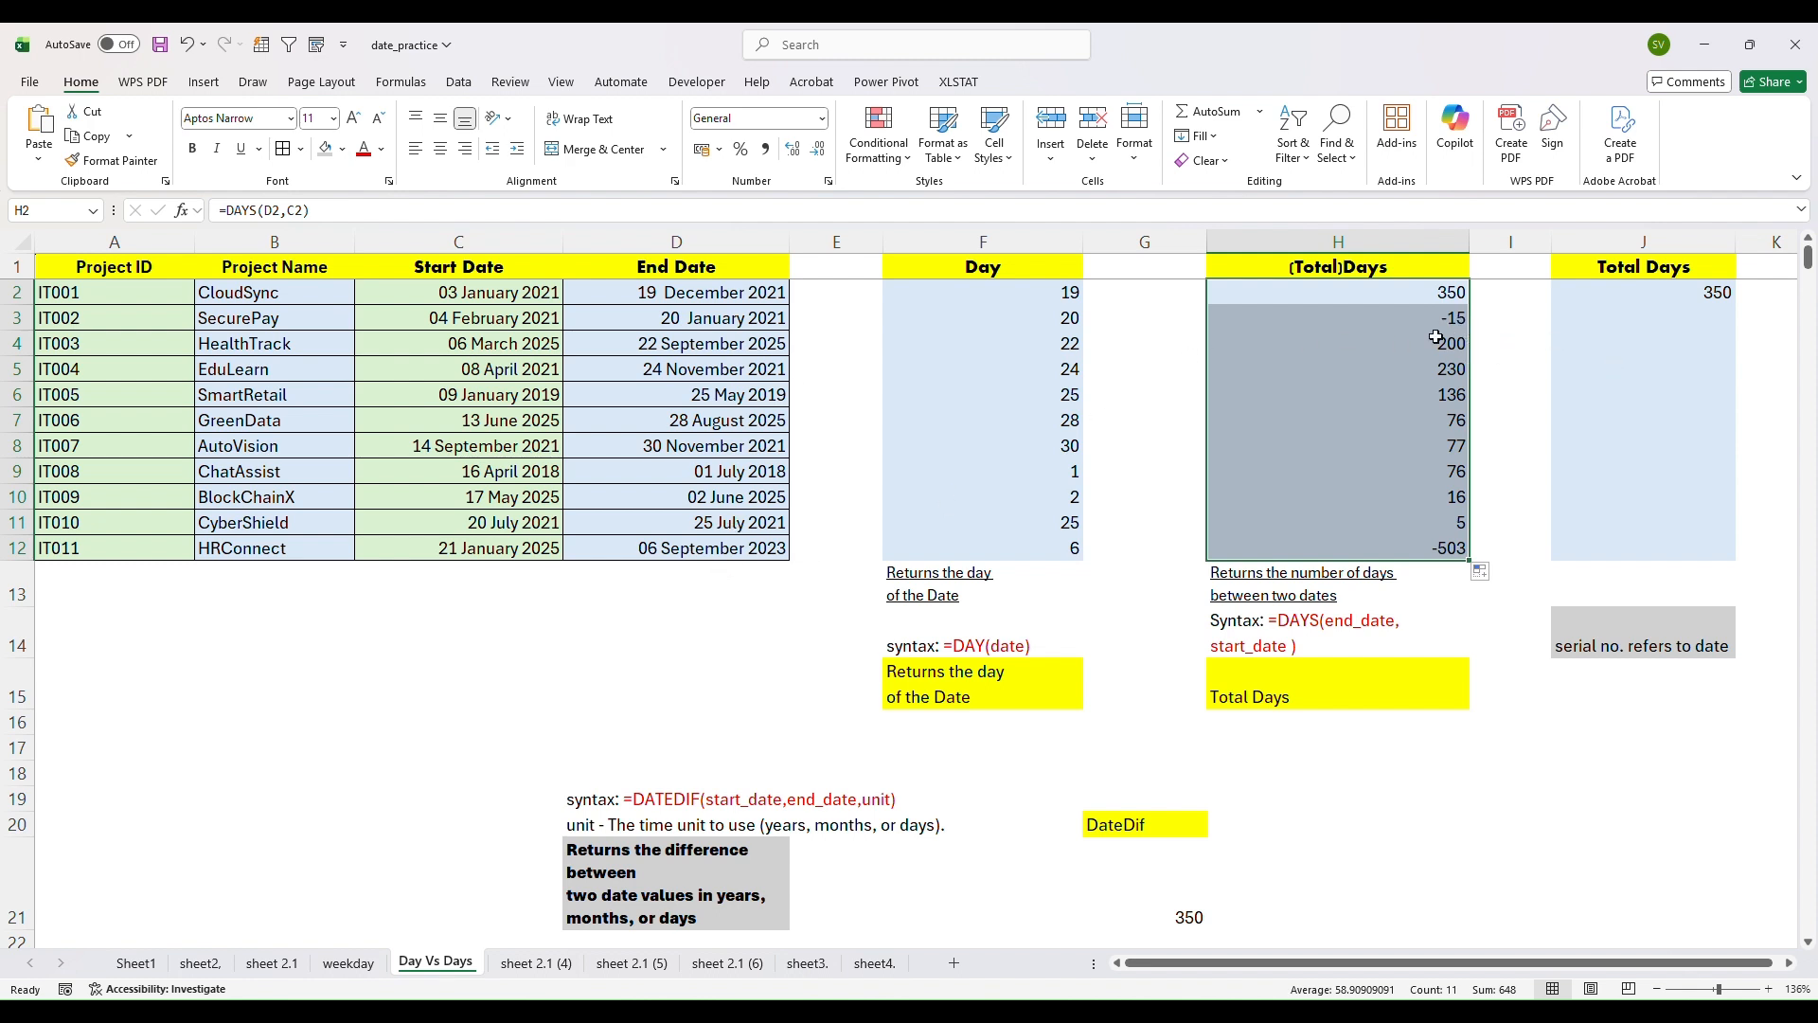
# Step: Examine HRConnect's end date in D12 and the DAYS formulas in H12 and H3
pyautogui.click(677, 553)
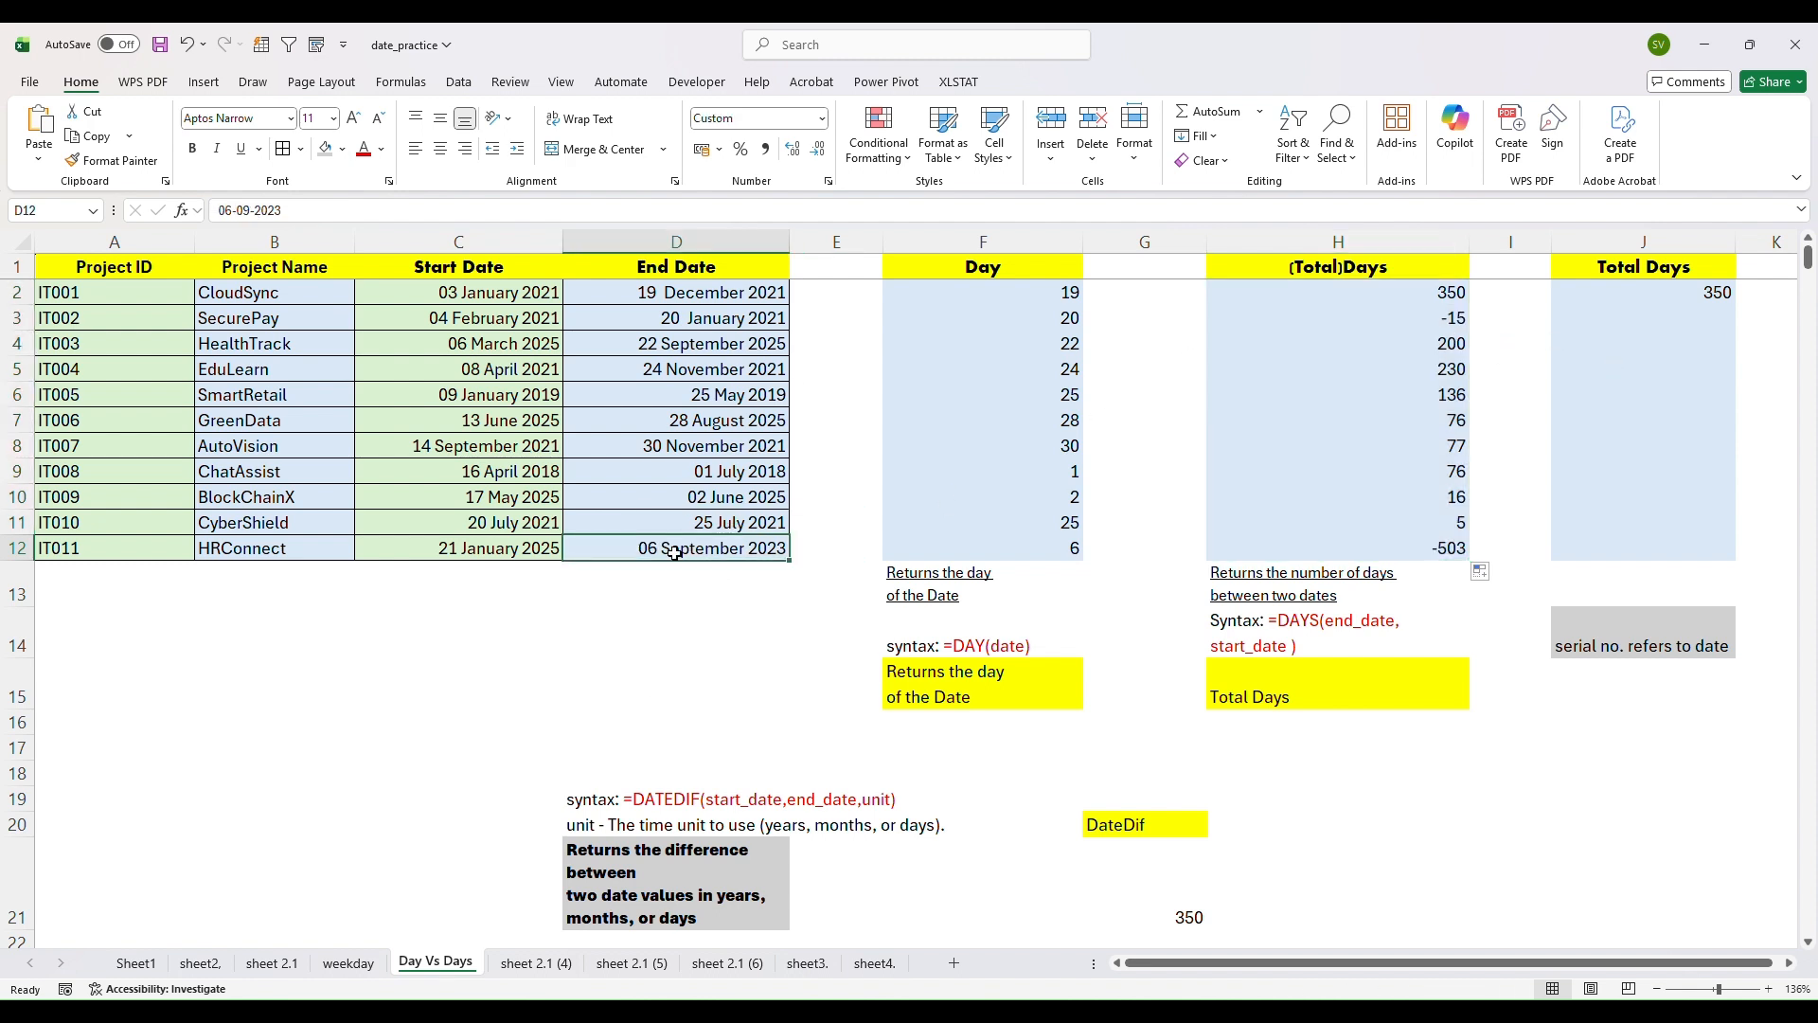
pyautogui.click(1449, 557)
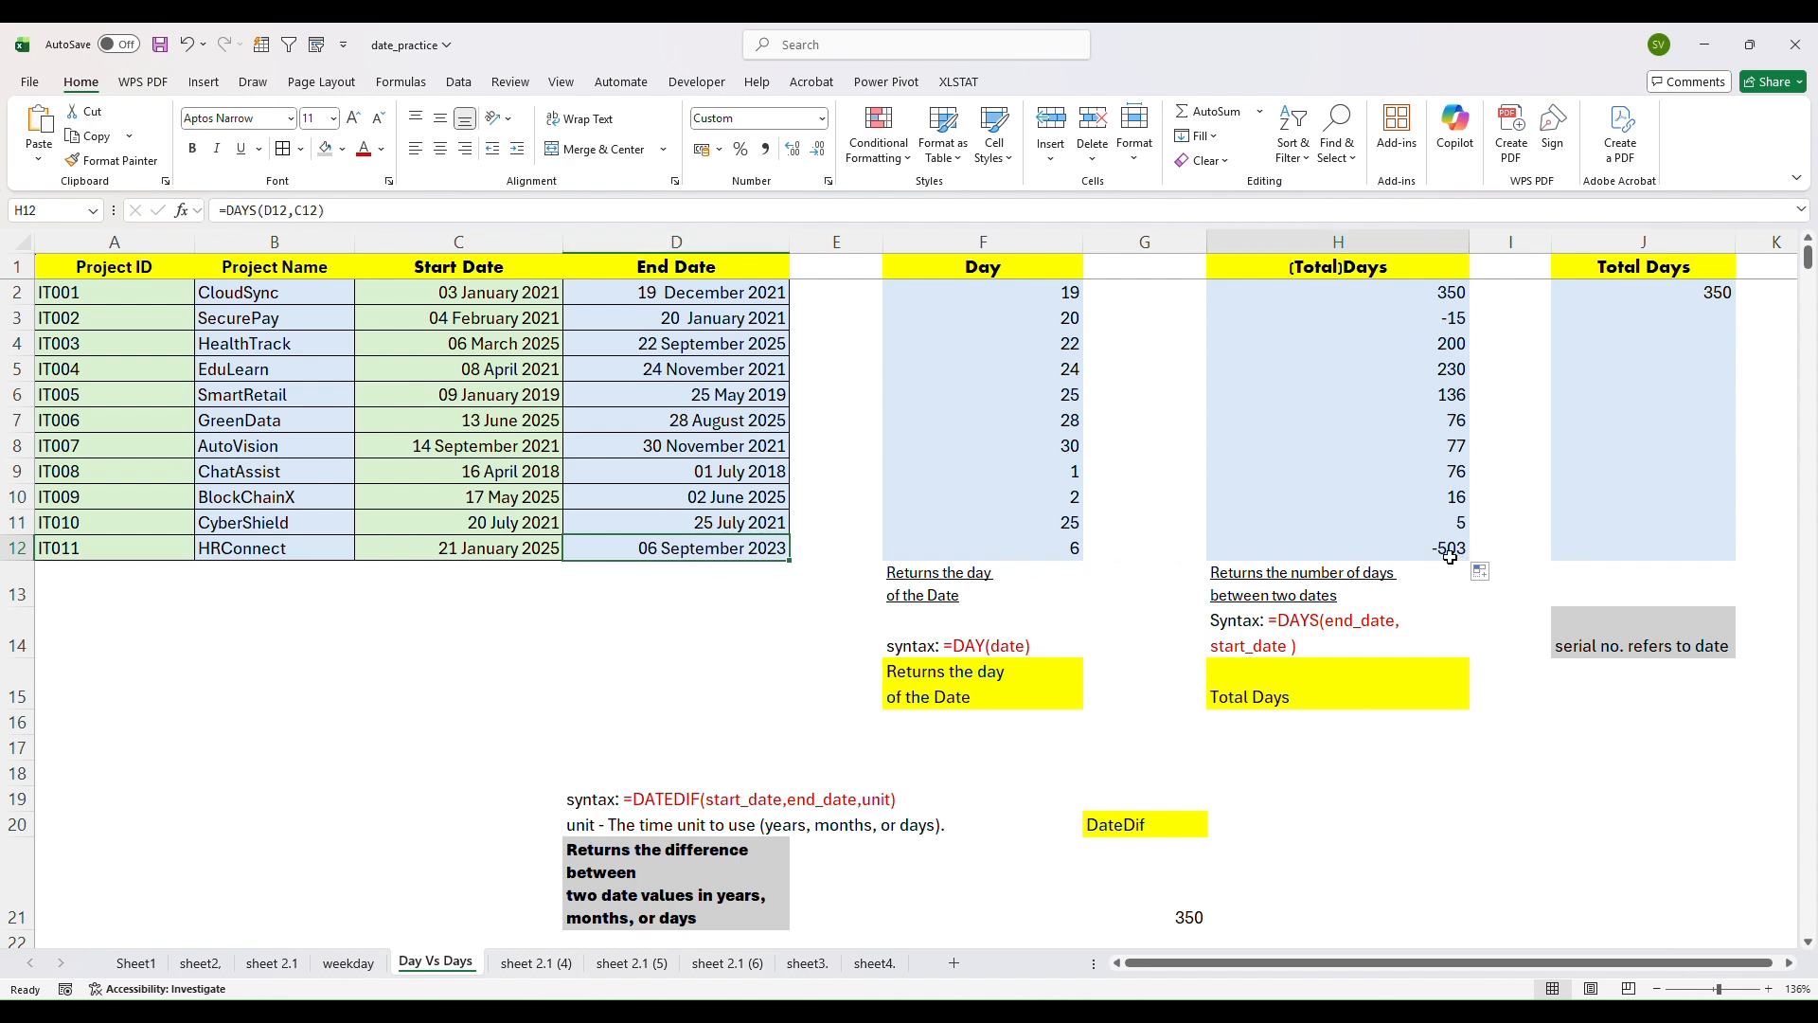
pyautogui.click(1459, 322)
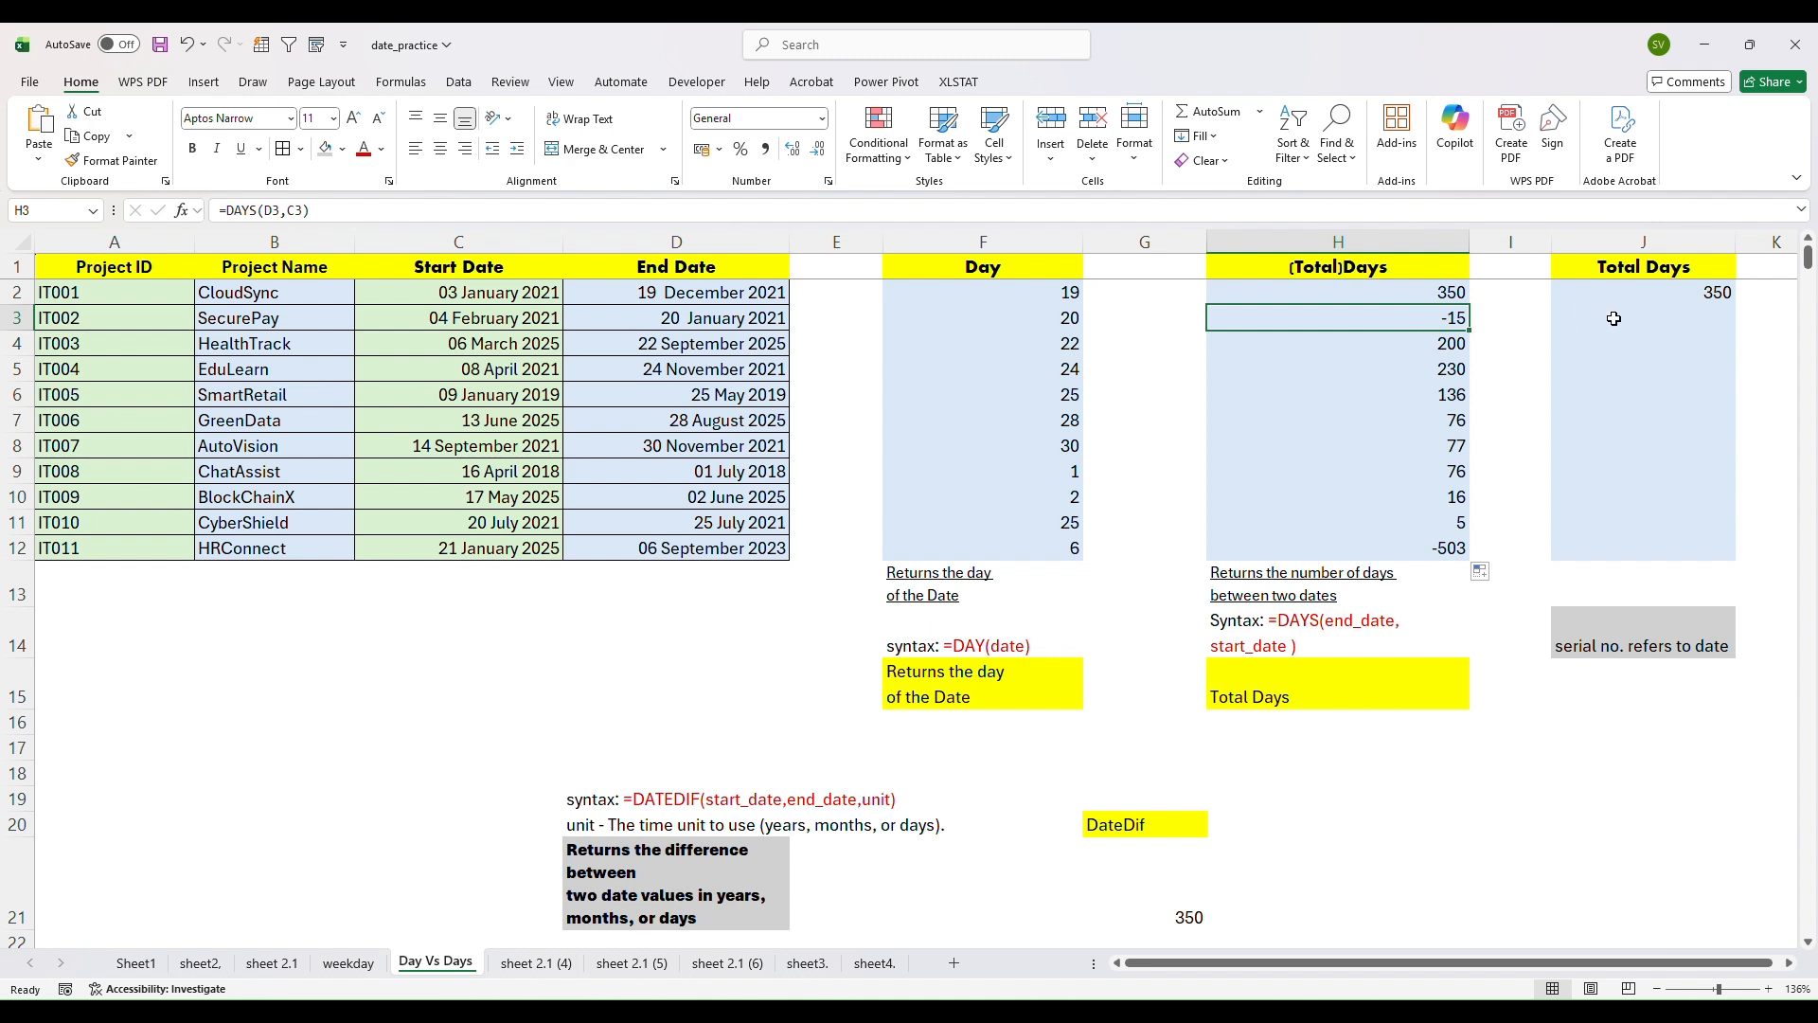
# Step: Re-enter the subtraction formula =D2-C2 in J2 for CloudSync's total days
pyautogui.click(1644, 291)
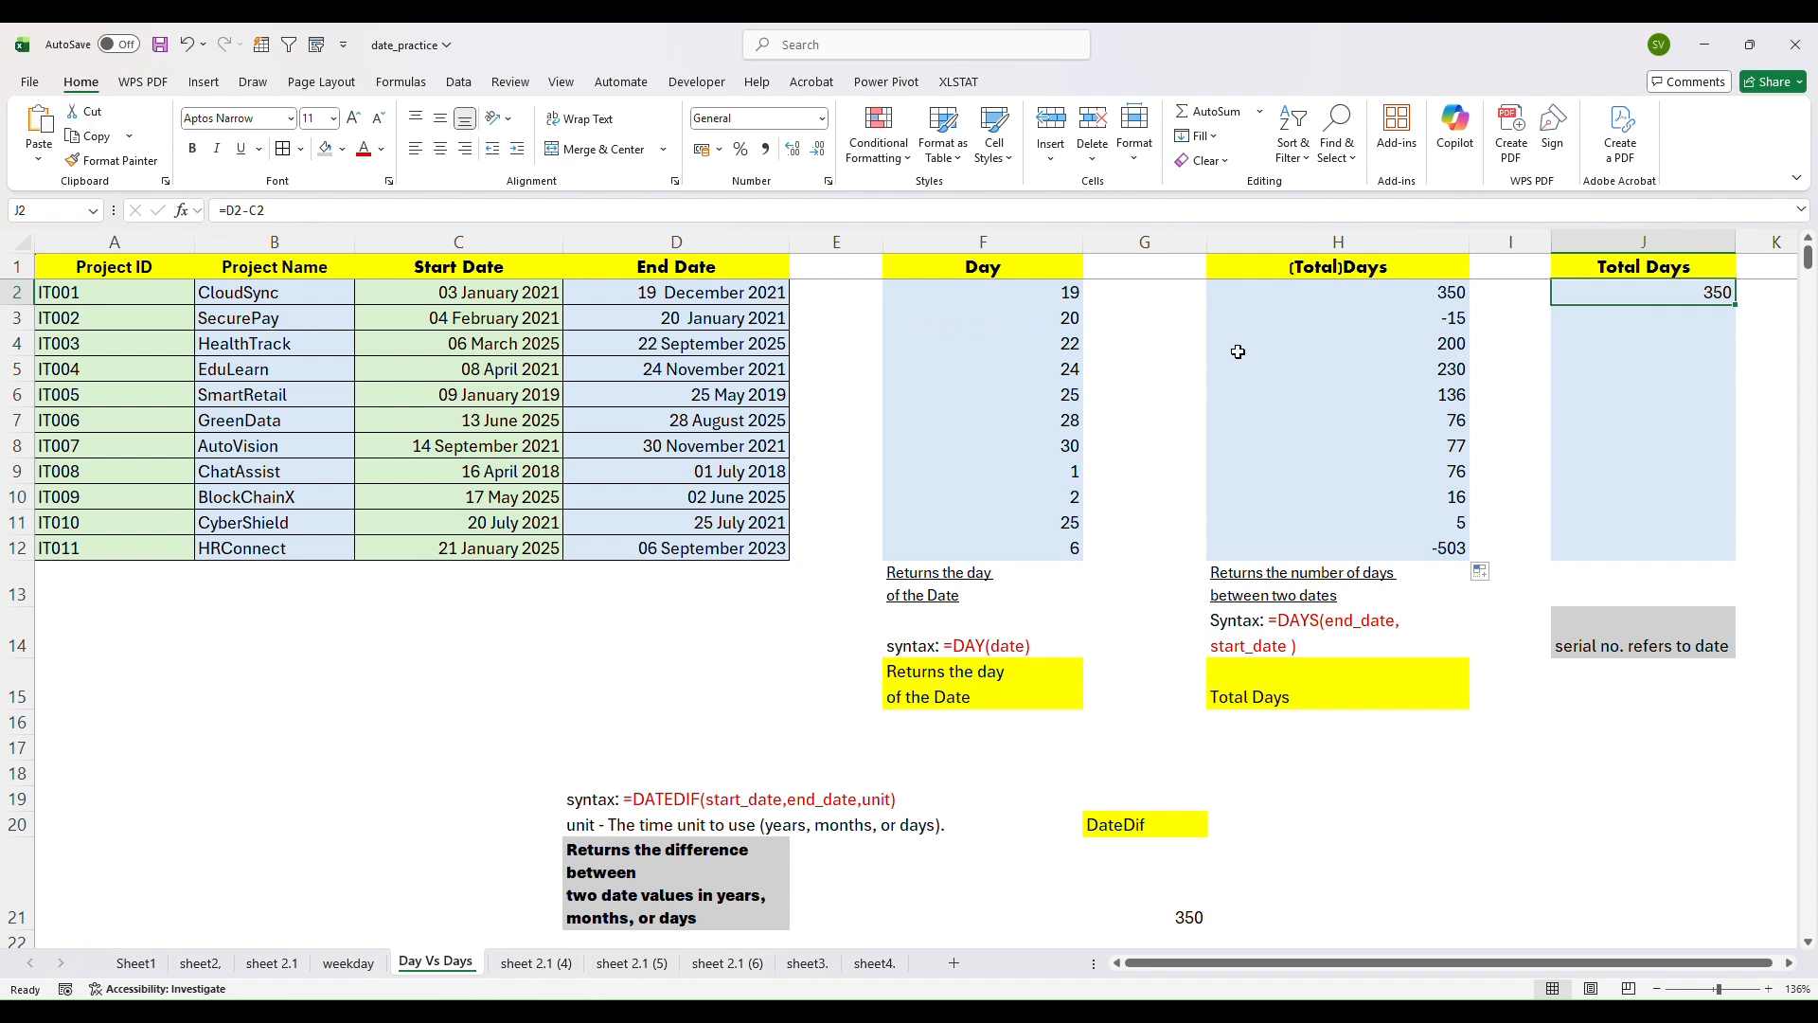
pyautogui.doubleClick(1722, 299)
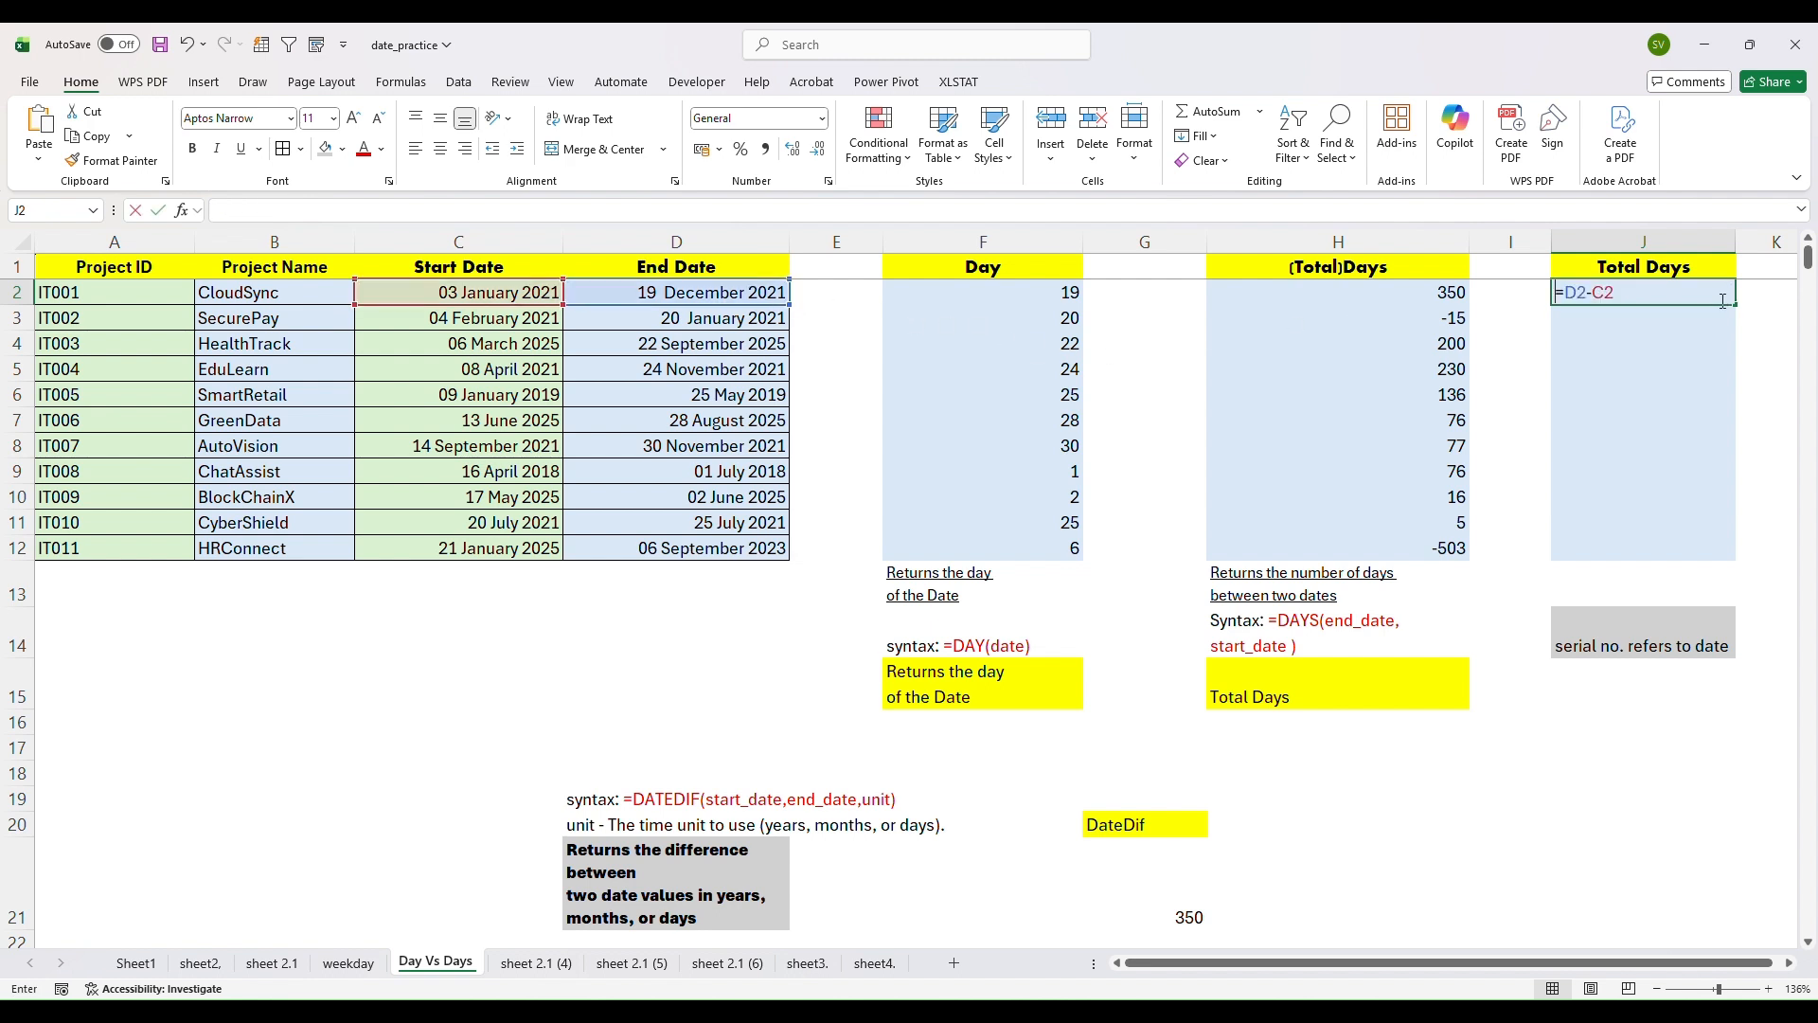
pyautogui.write('=')
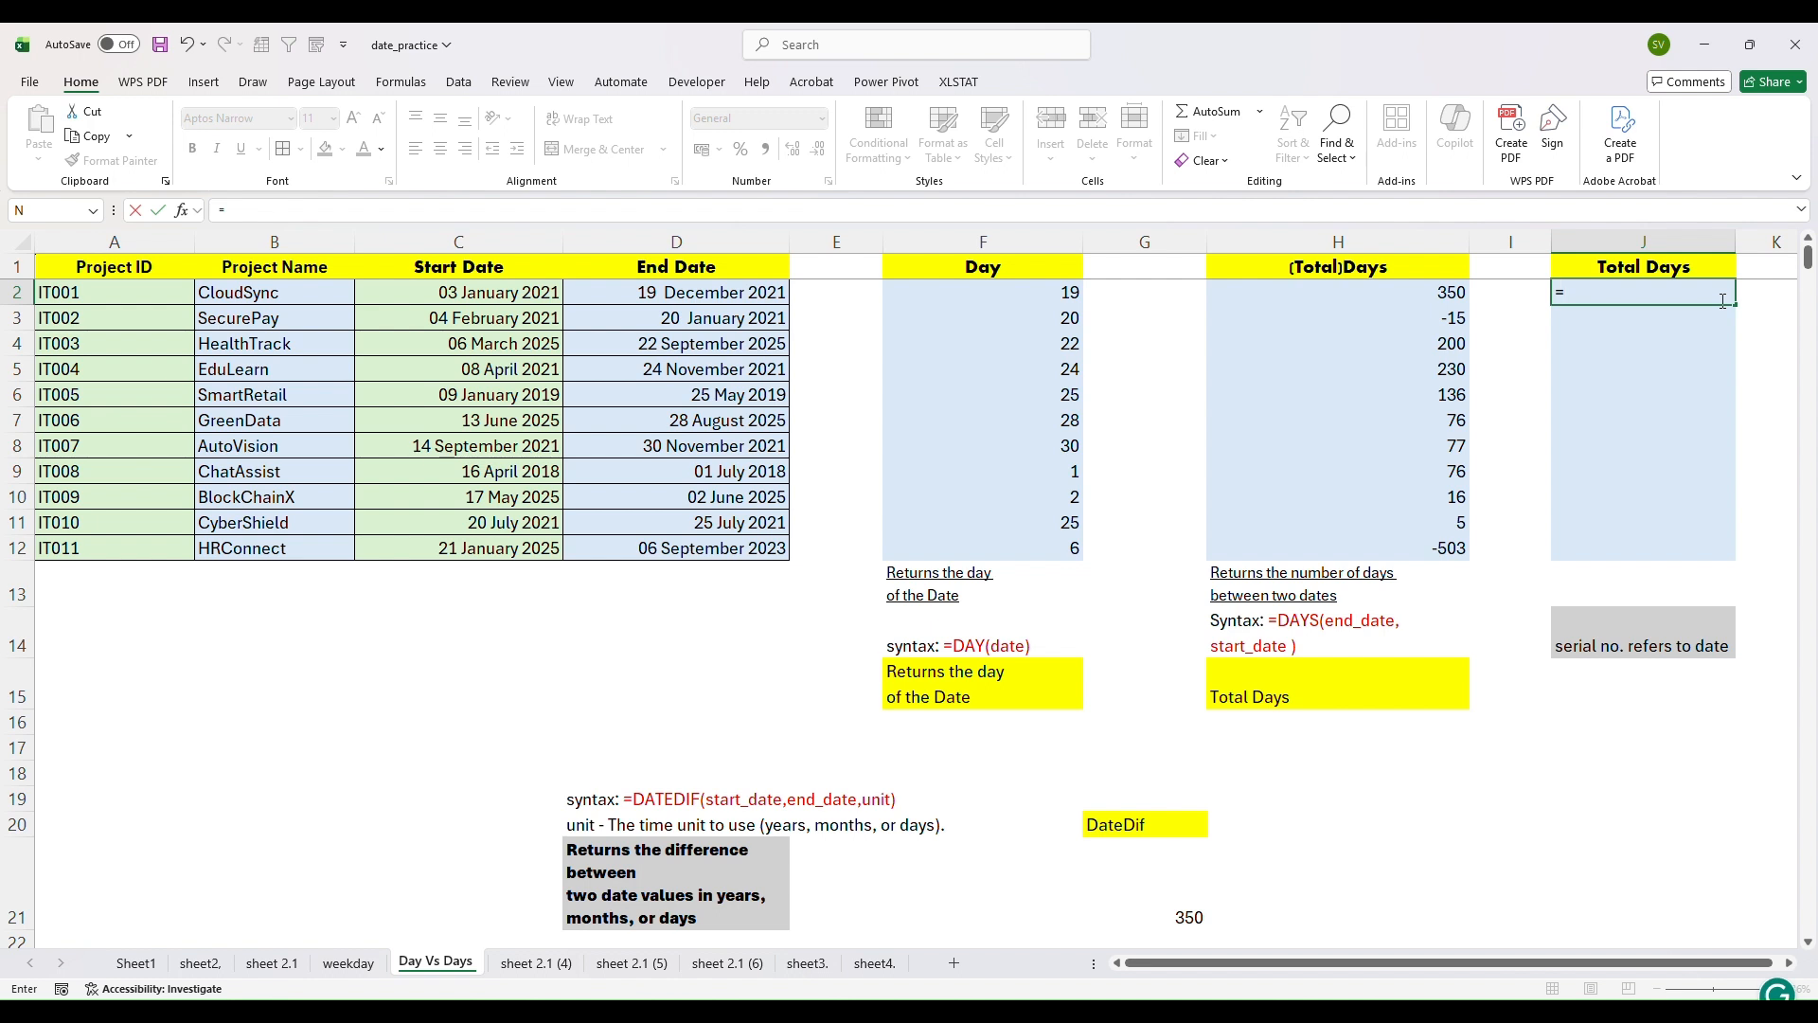
pyautogui.click(764, 294)
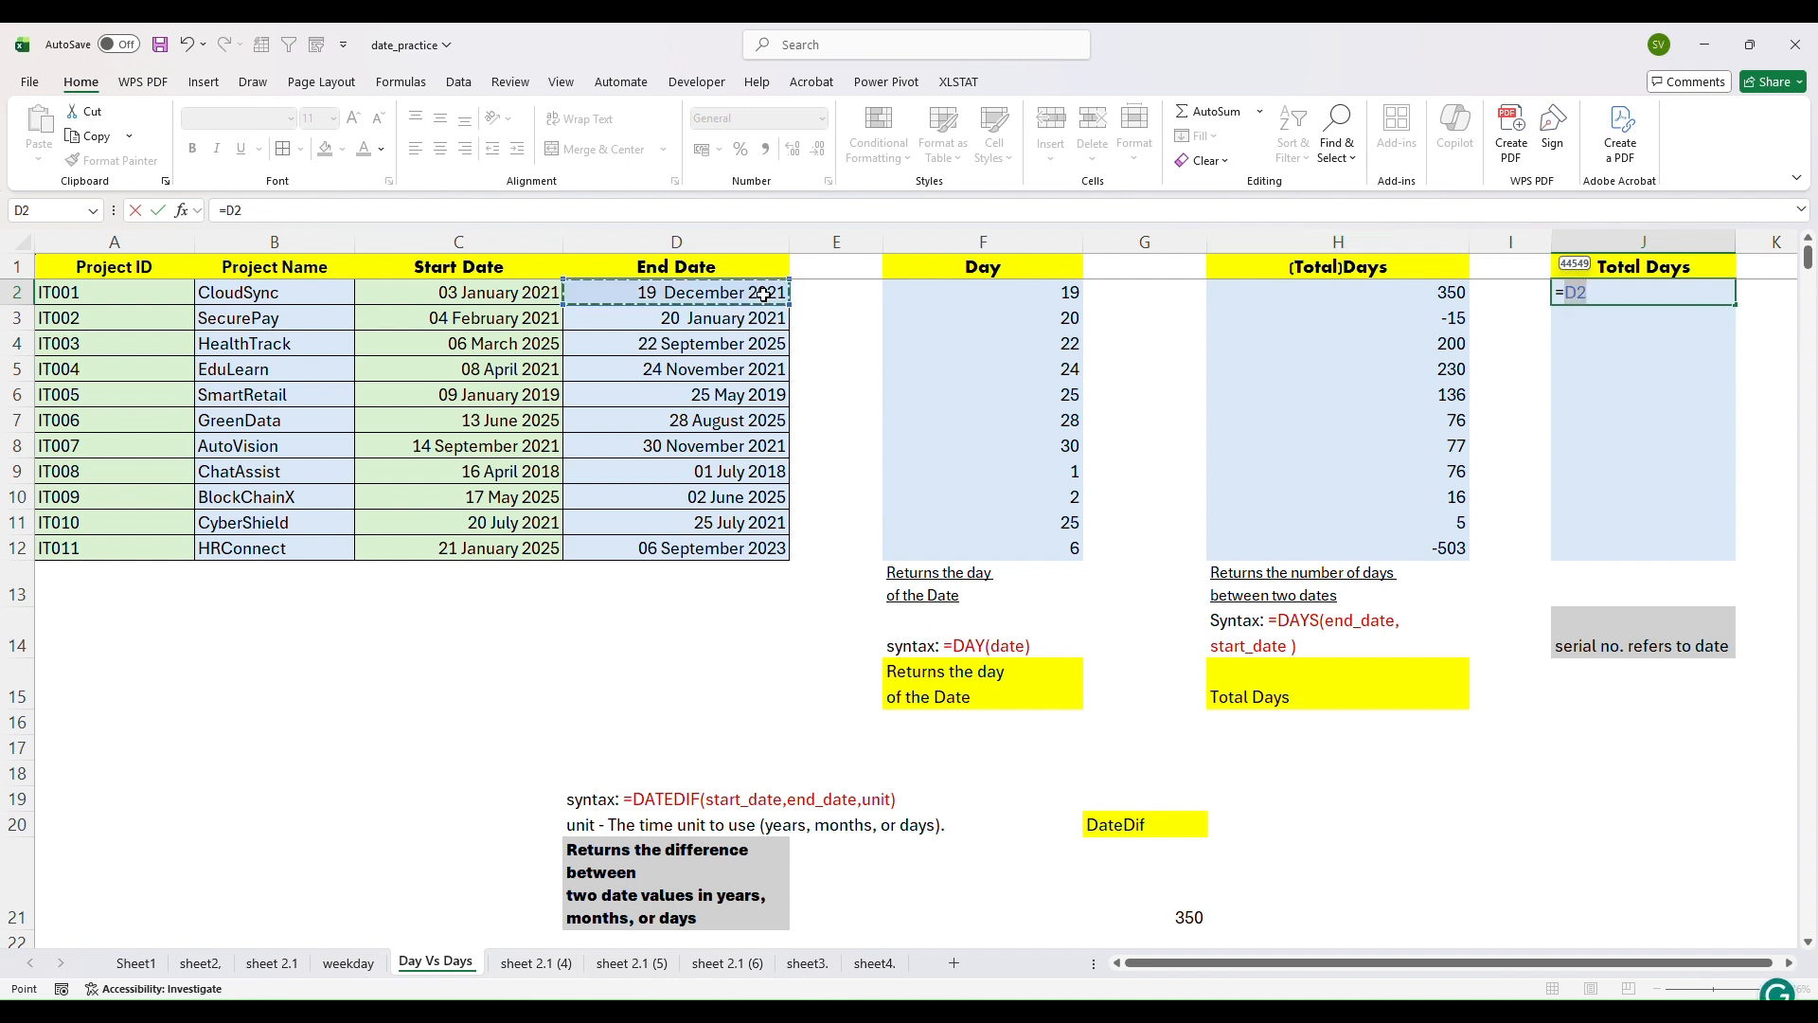
pyautogui.write('-')
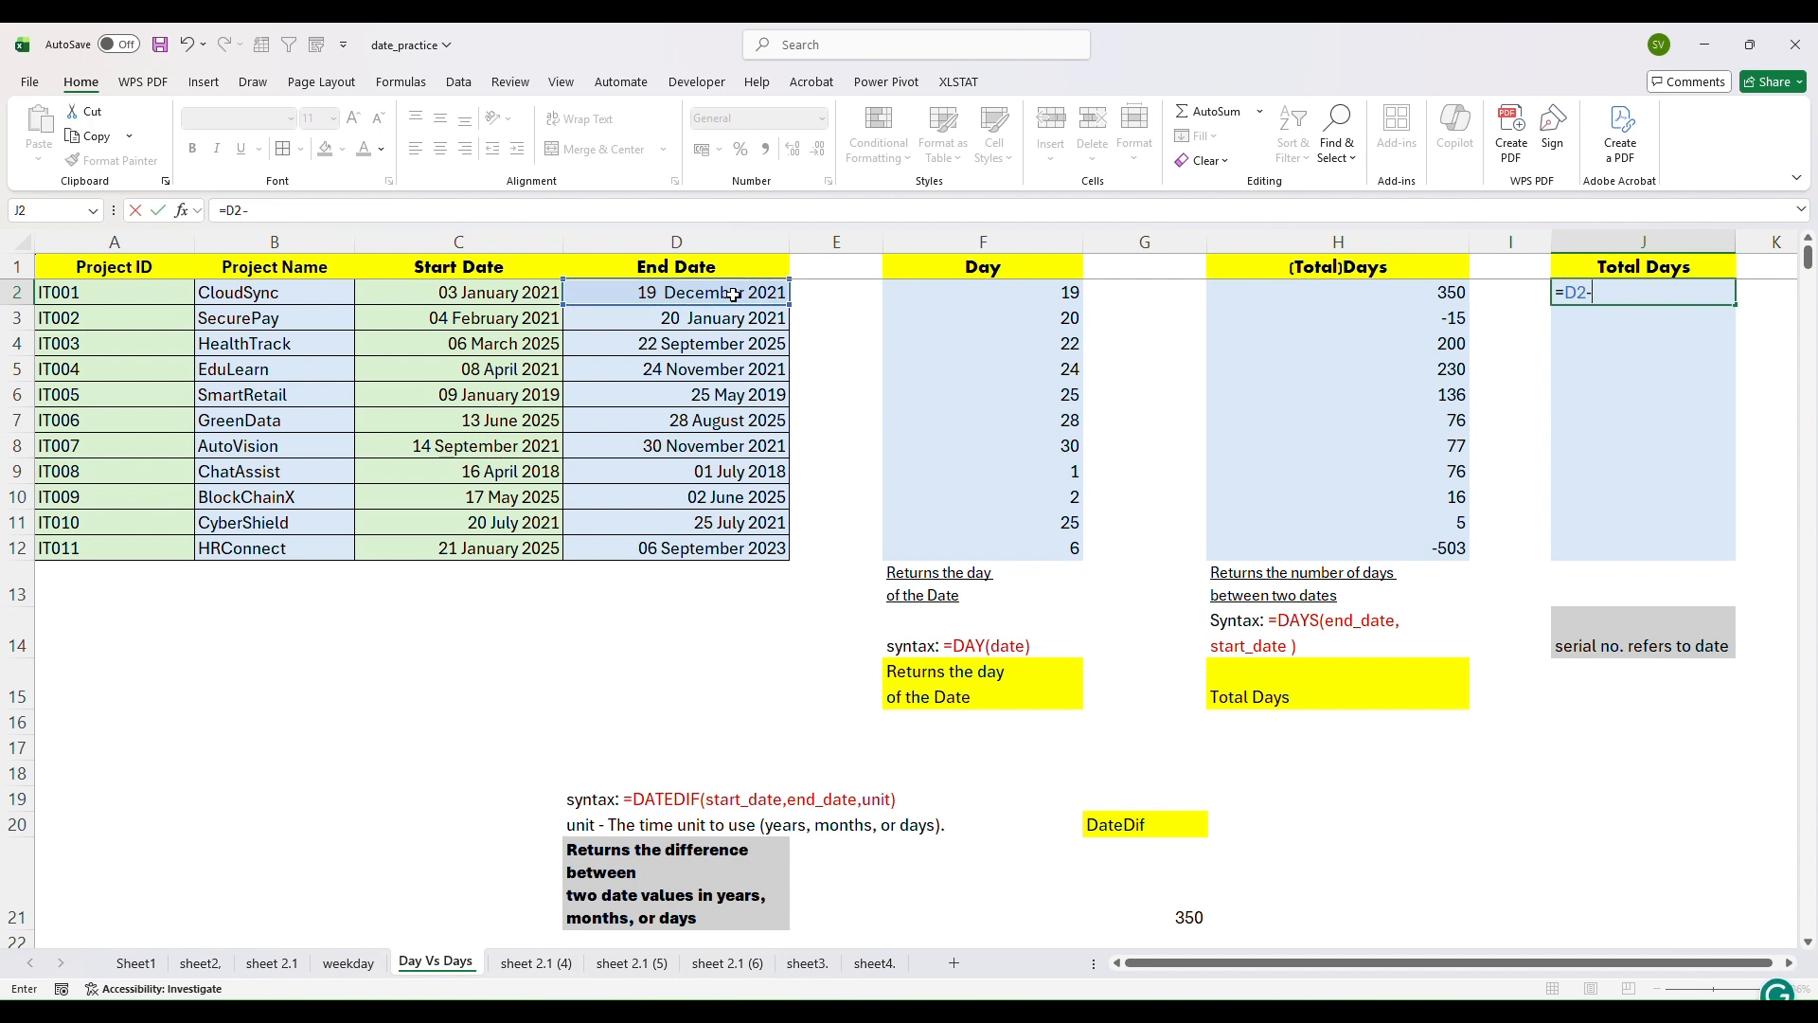
pyautogui.click(538, 290)
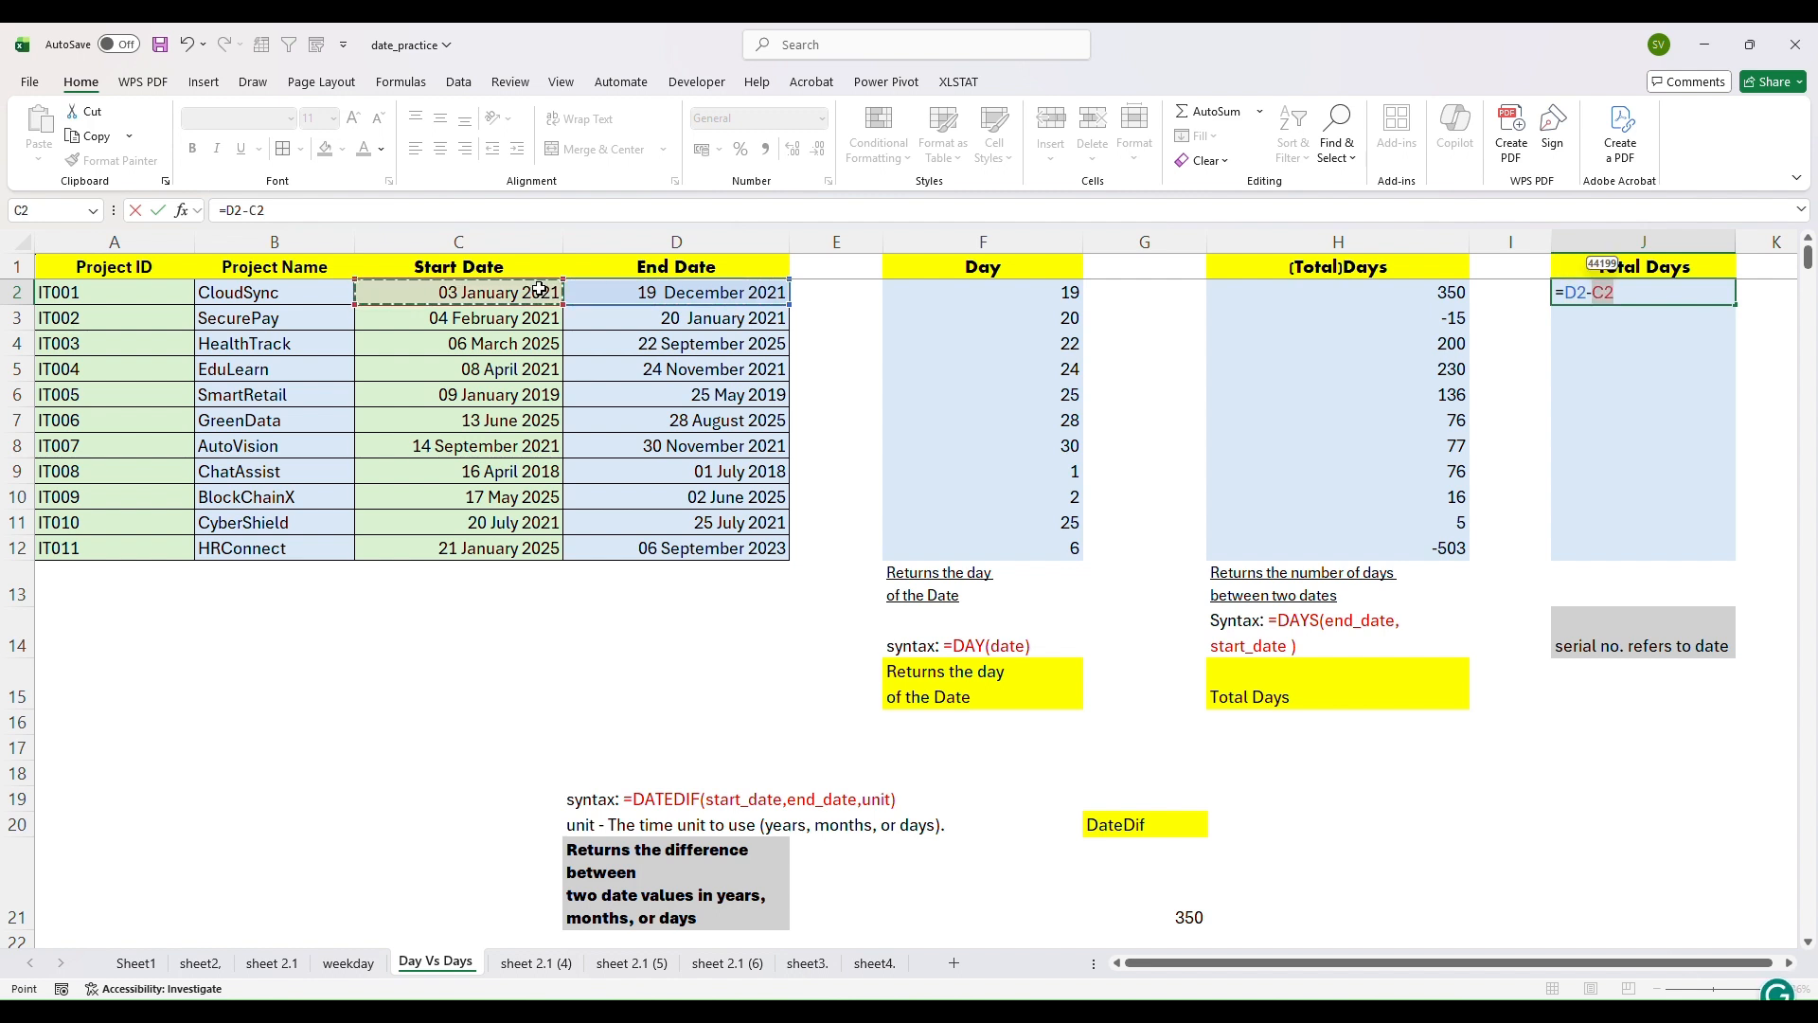
pyautogui.press('Return')
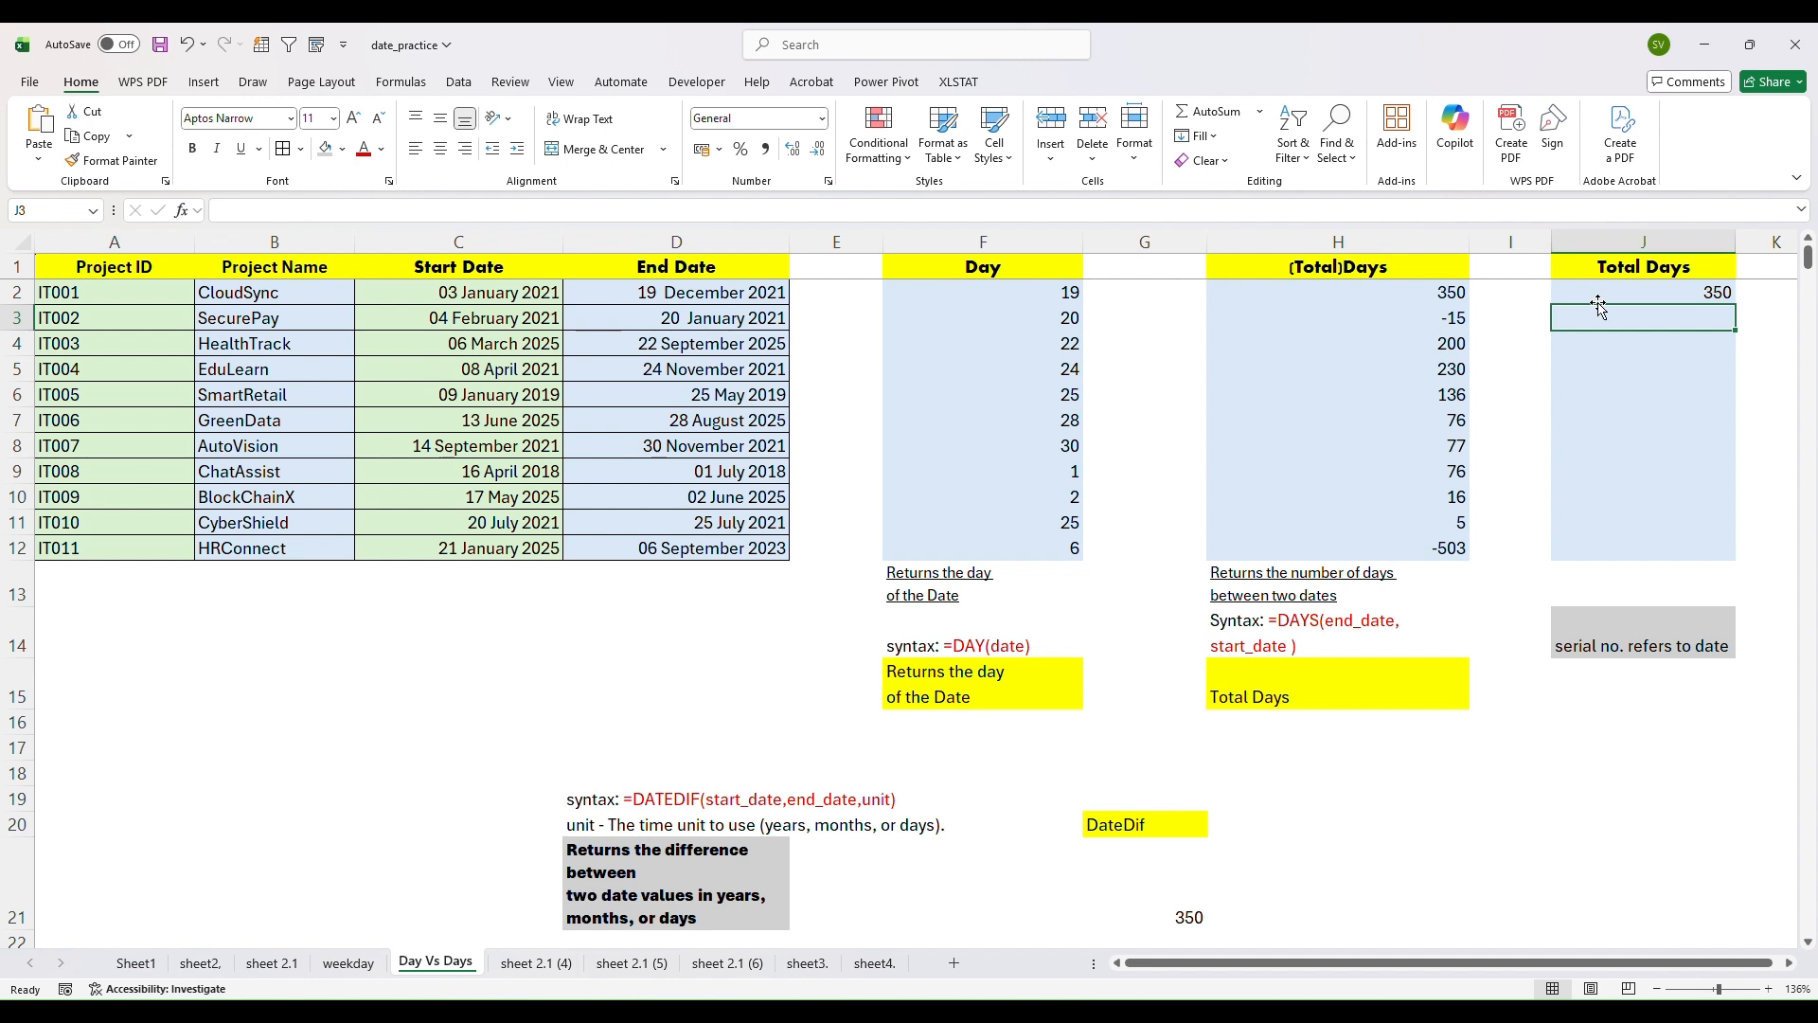
# Step: Compare H2 with J2, and fill the subtraction formula from J2 down to J12
pyautogui.click(1418, 297)
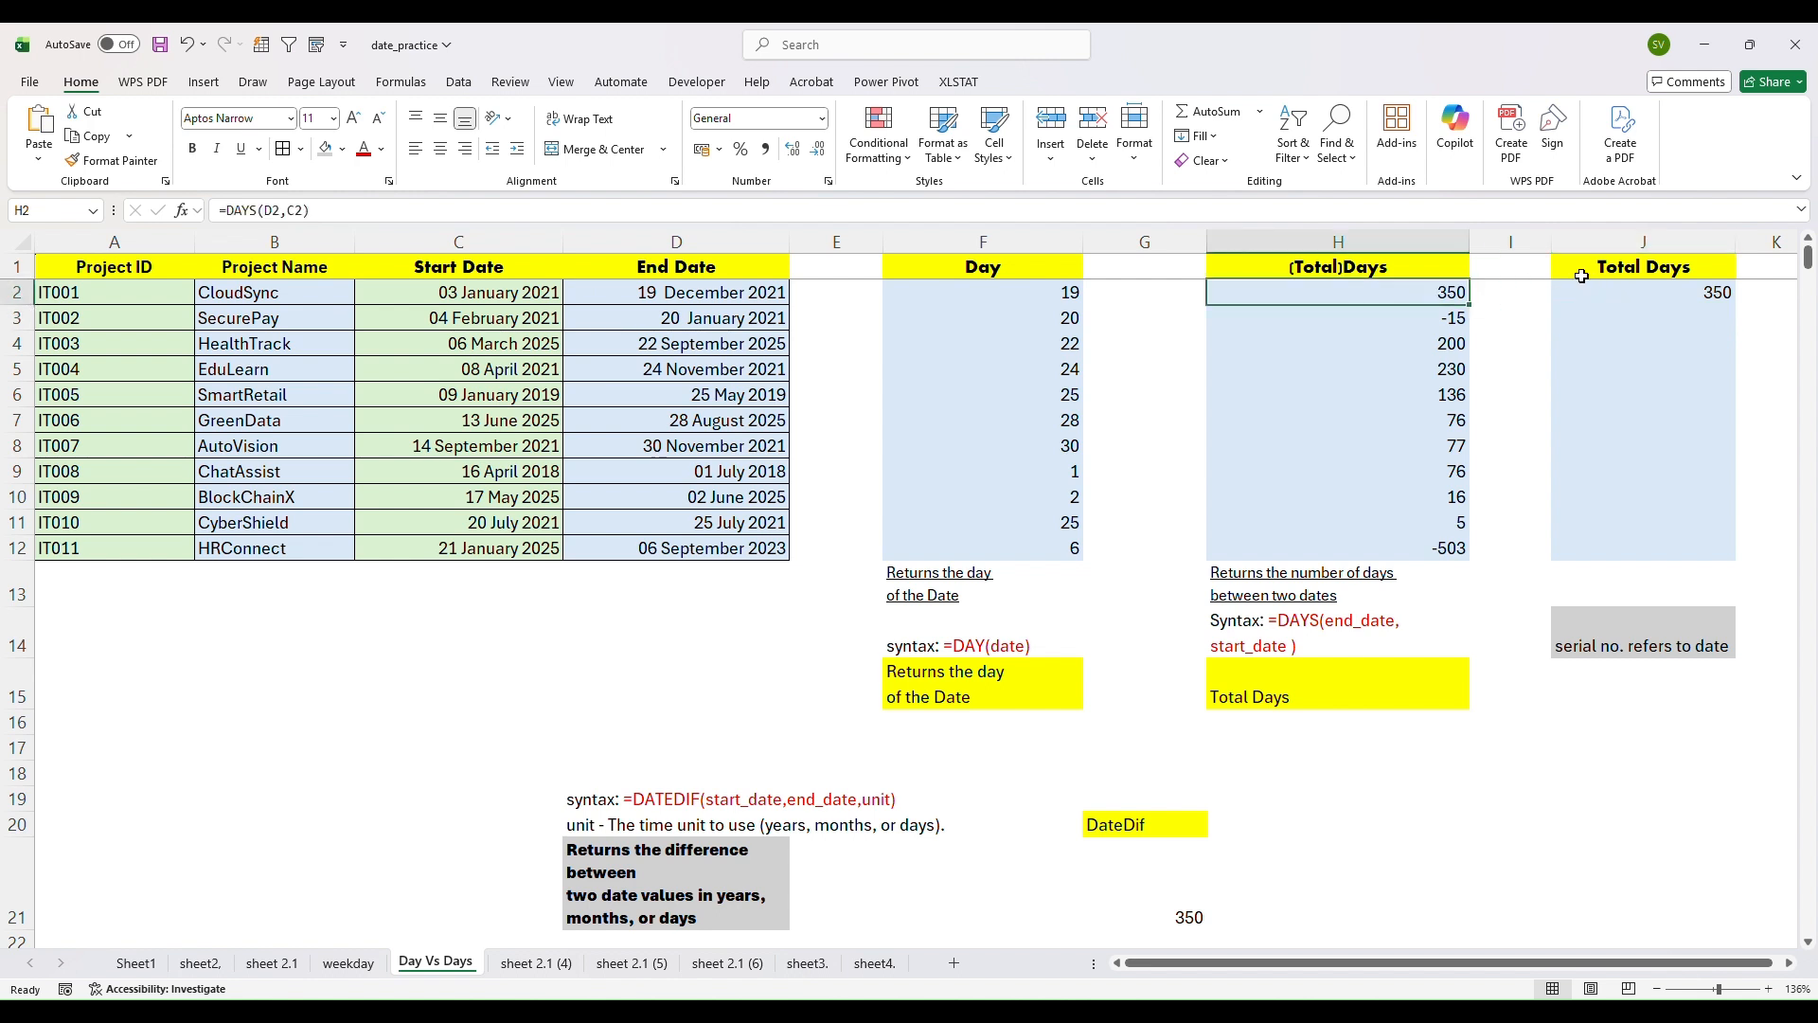
pyautogui.click(1615, 286)
pyautogui.click(1463, 289)
pyautogui.click(1729, 295)
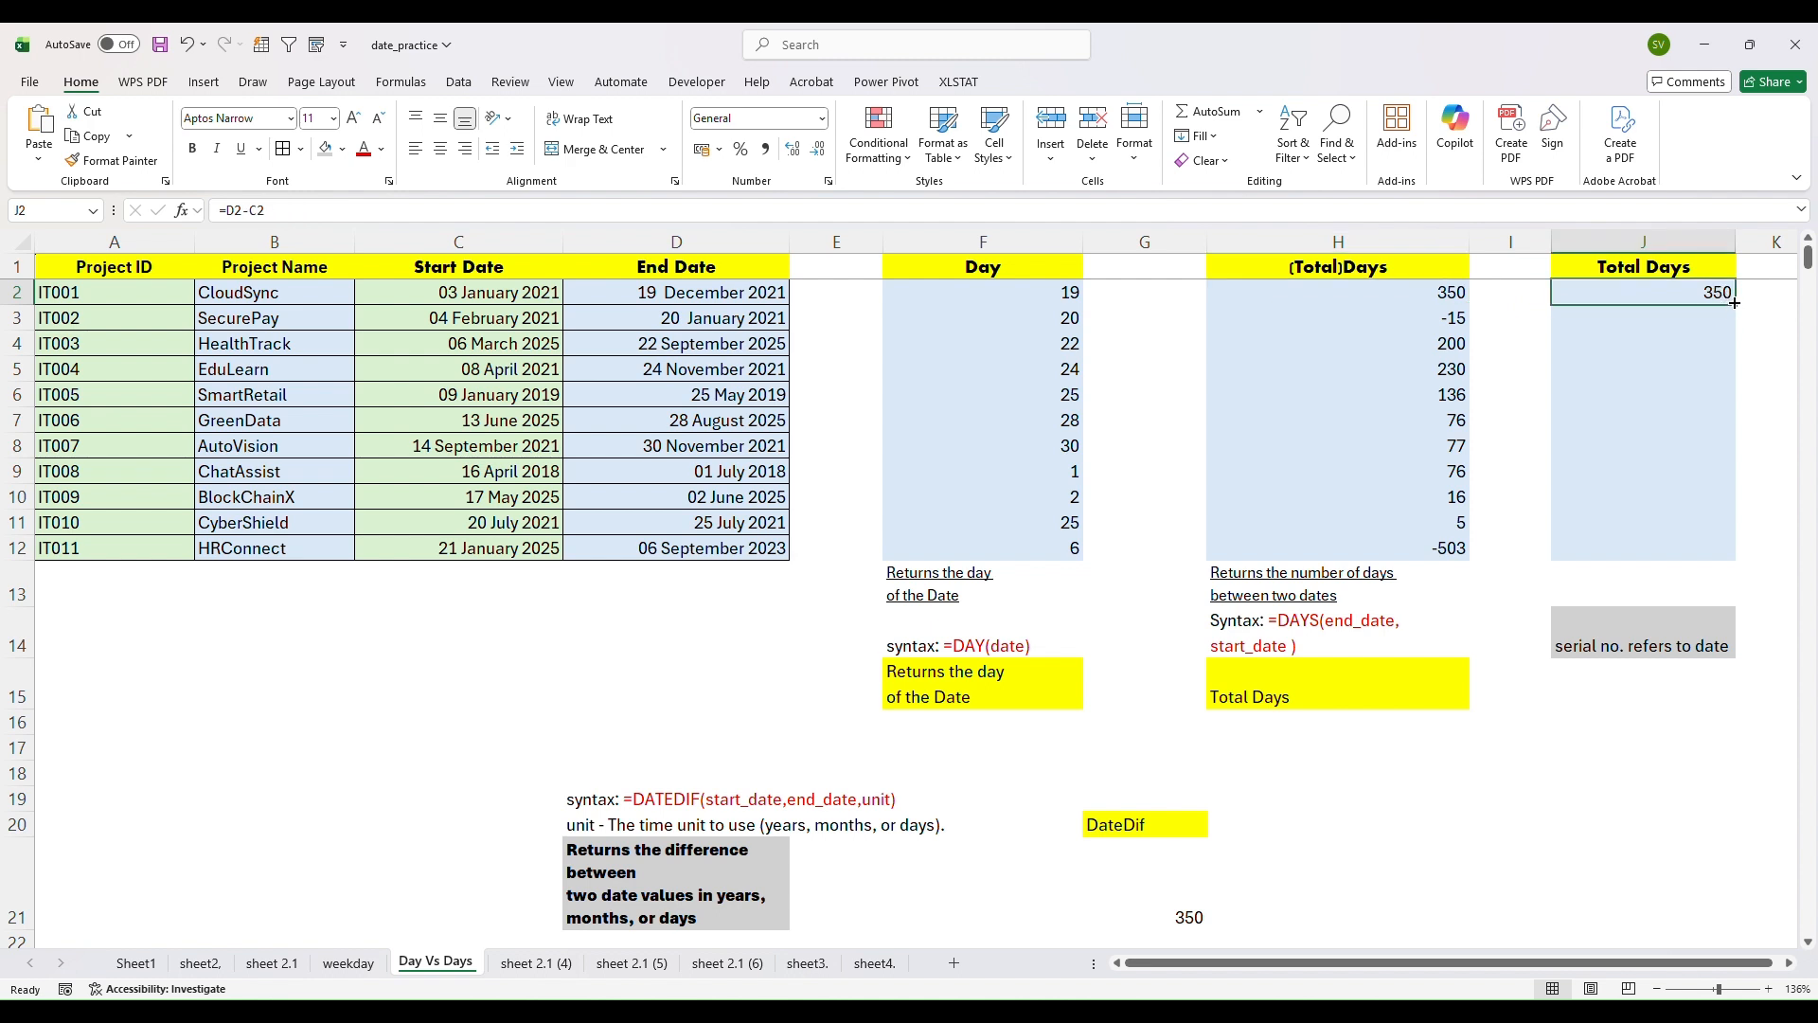
pyautogui.moveTo(1734, 305); pyautogui.dragTo(1727, 557)
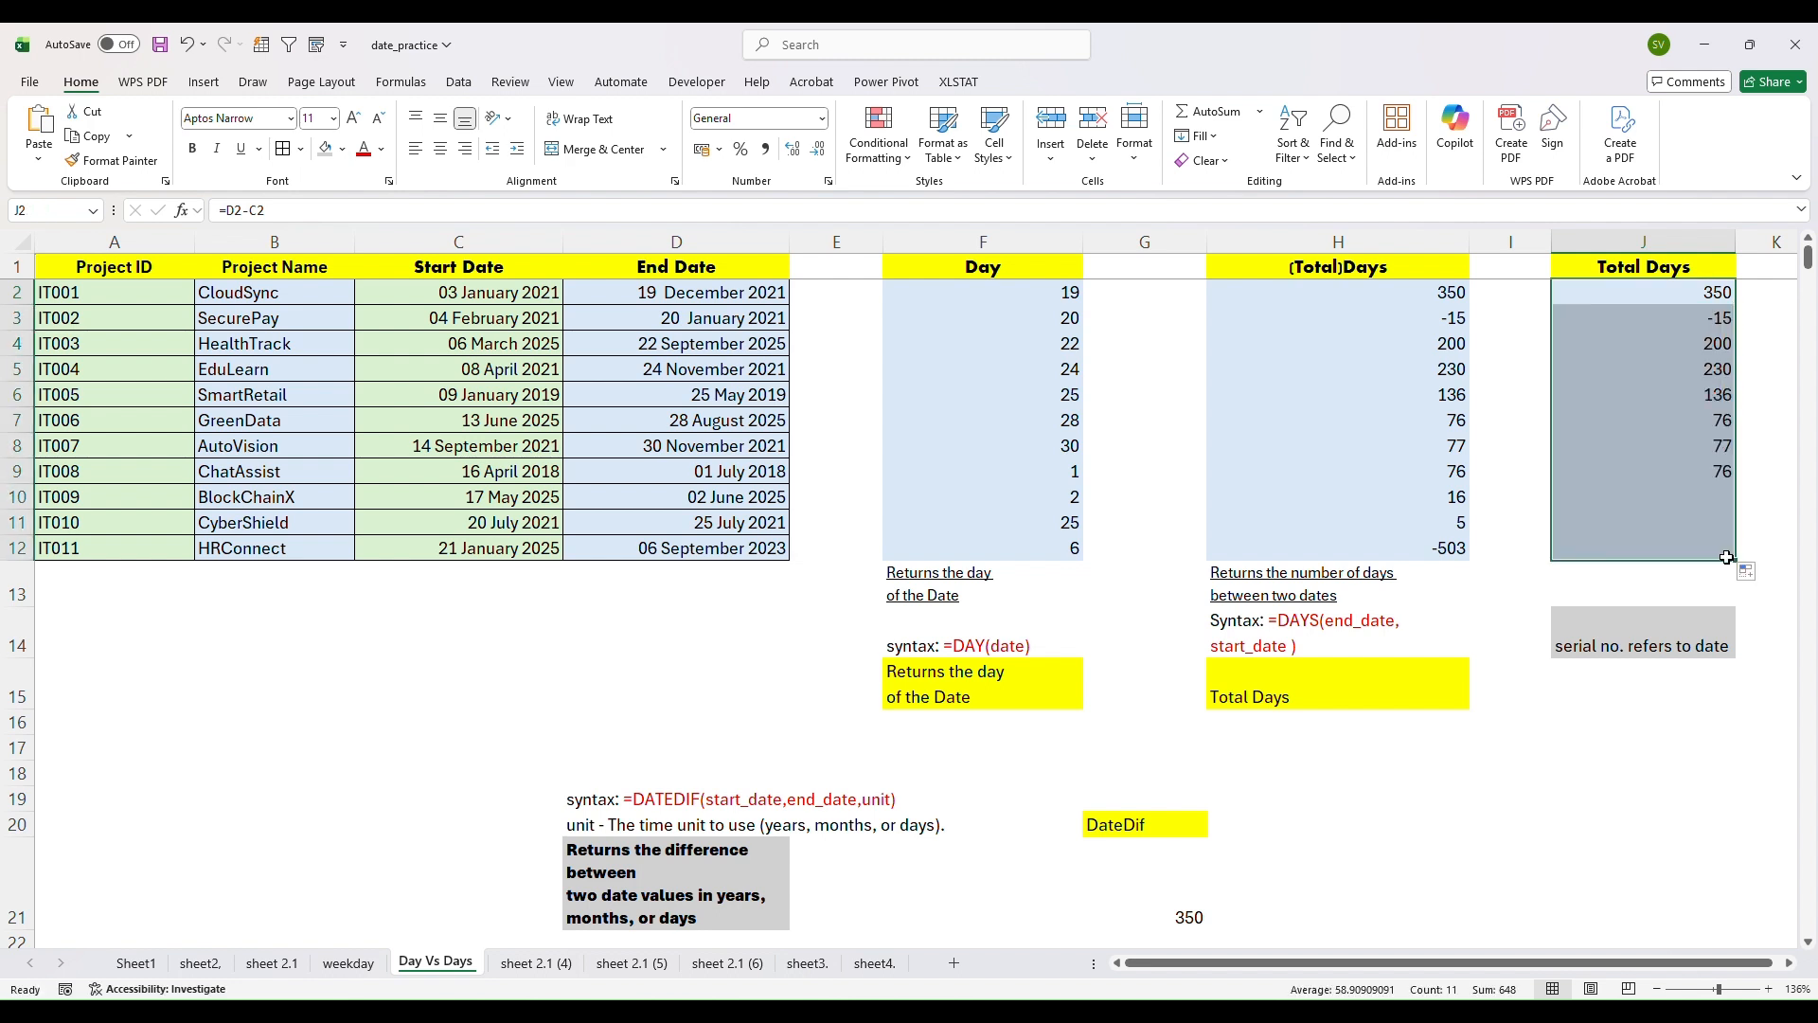
# Step: Compare the subtraction formula in J3 with the DAYS formula in H2
pyautogui.click(1699, 319)
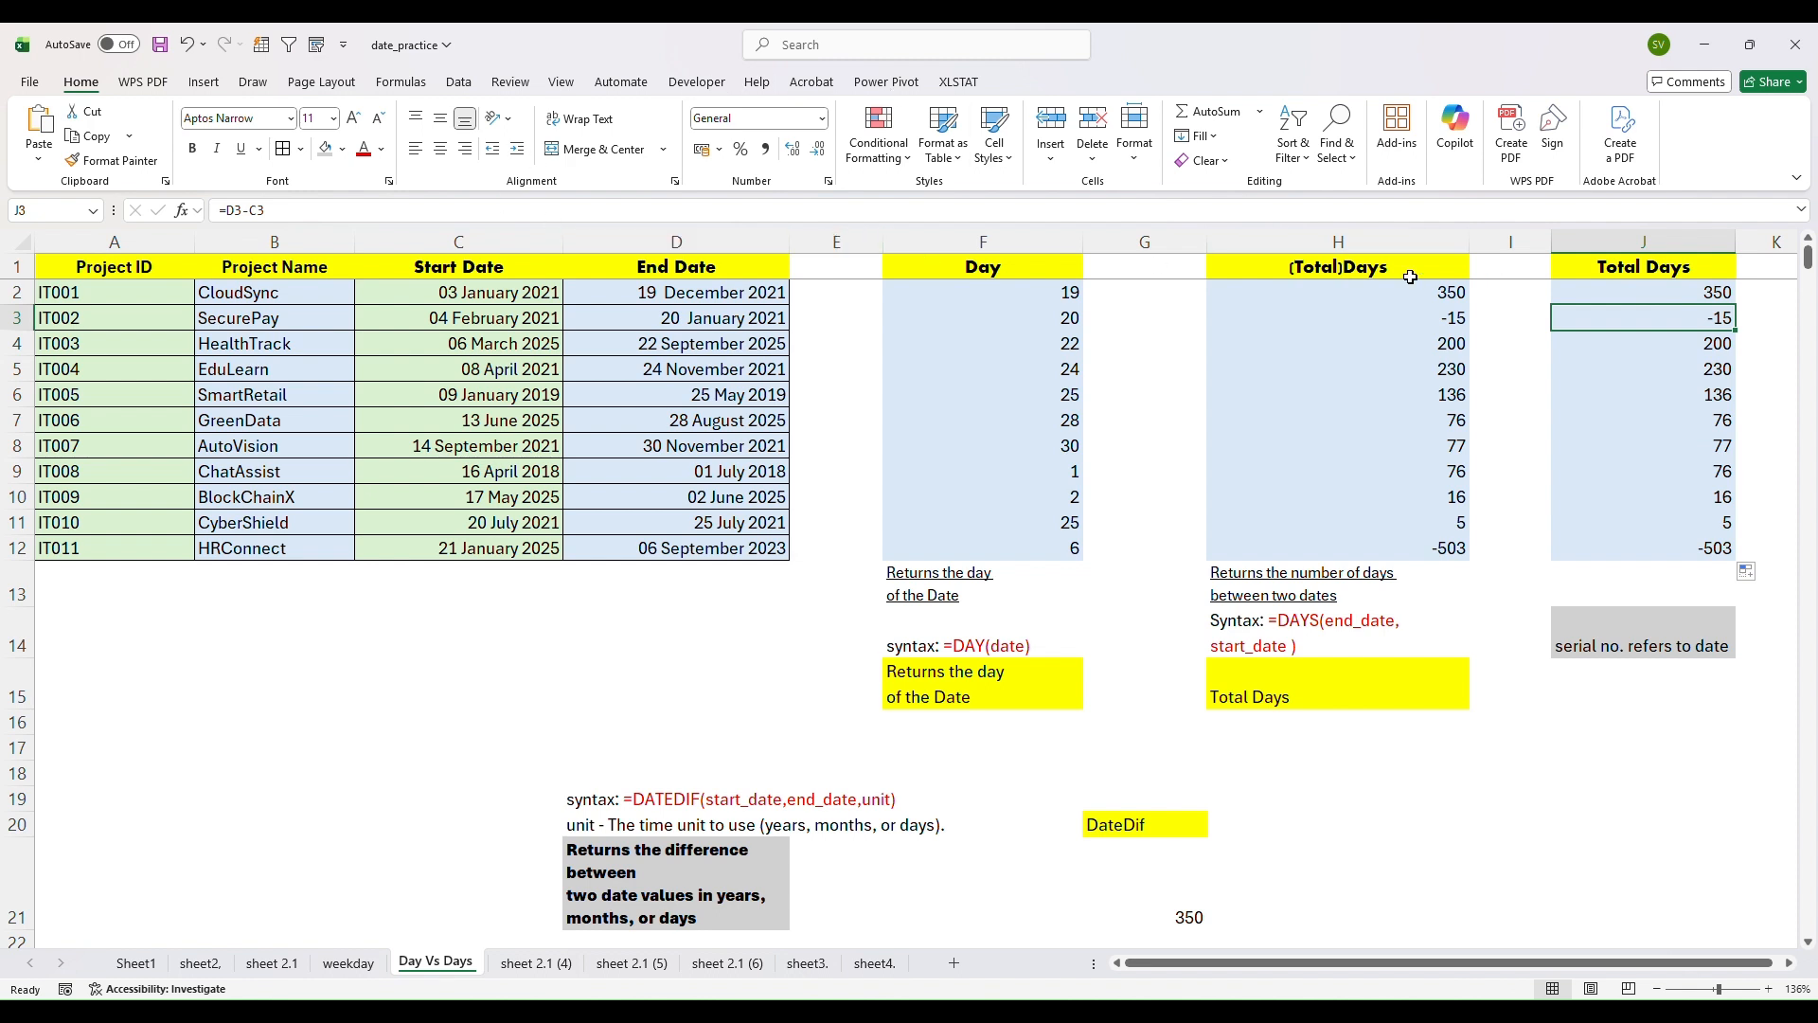
pyautogui.click(1454, 295)
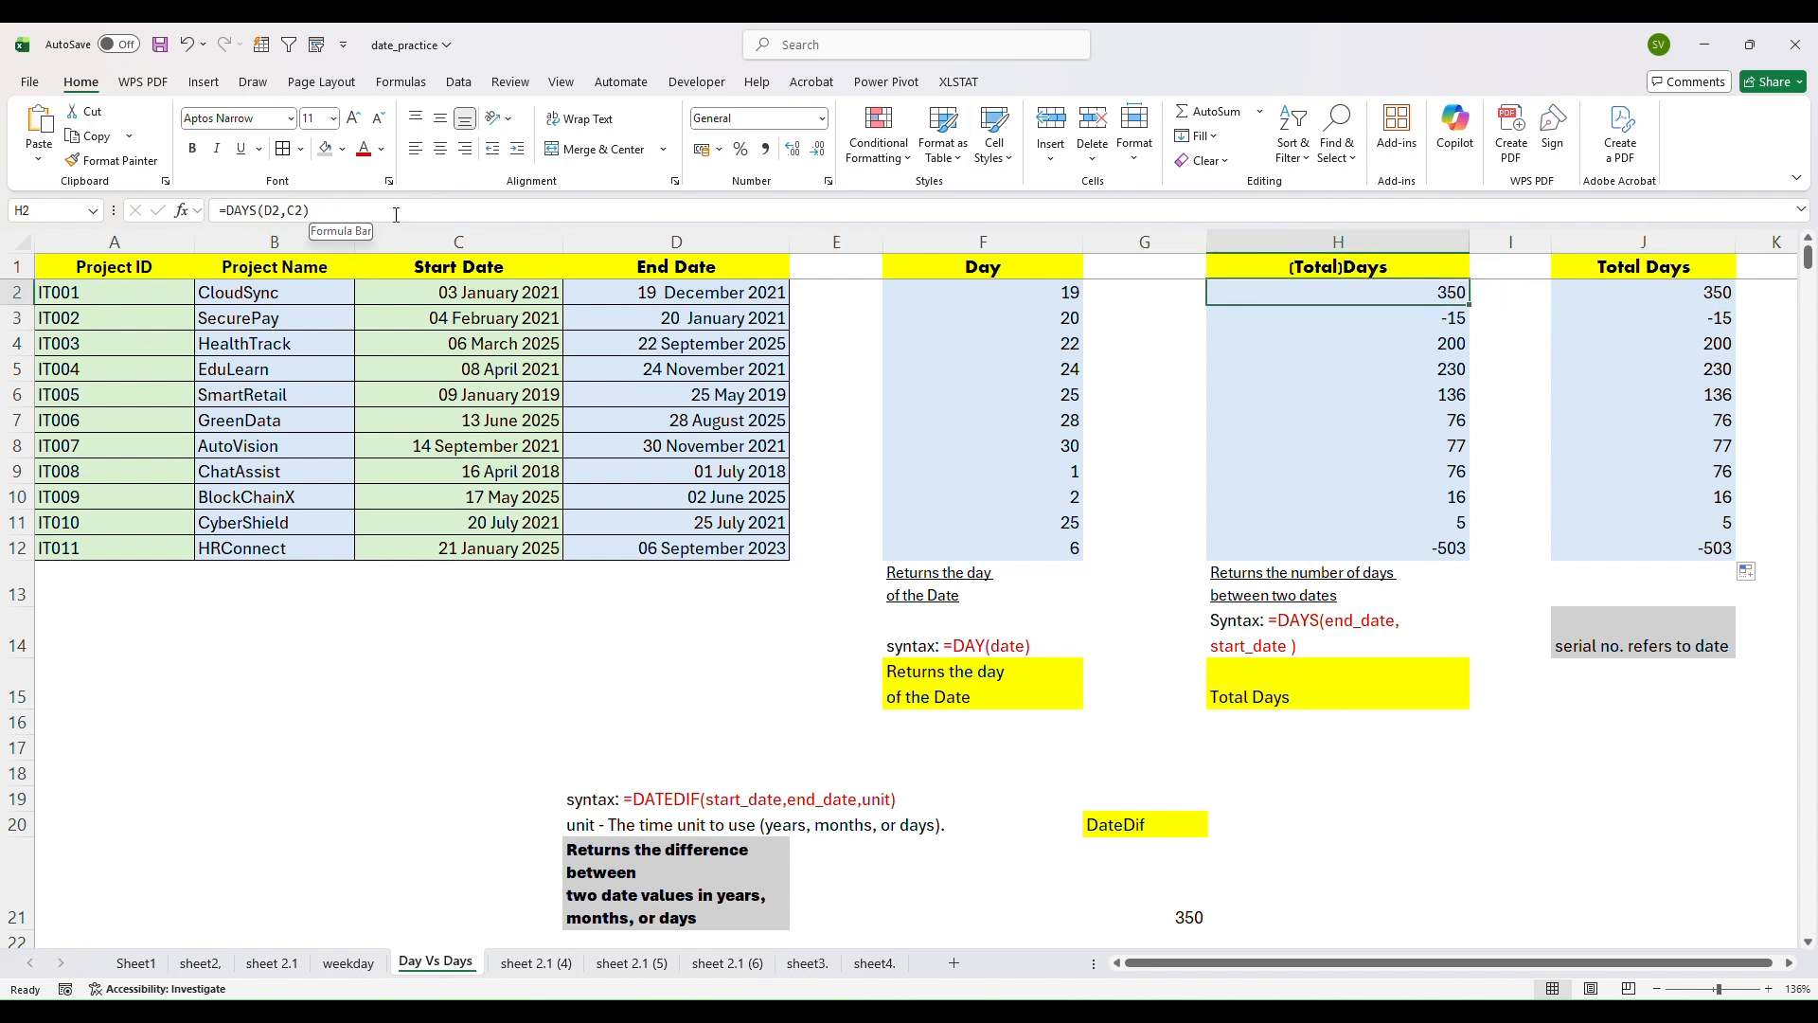
pyautogui.moveTo(210, 214); pyautogui.dragTo(305, 211)
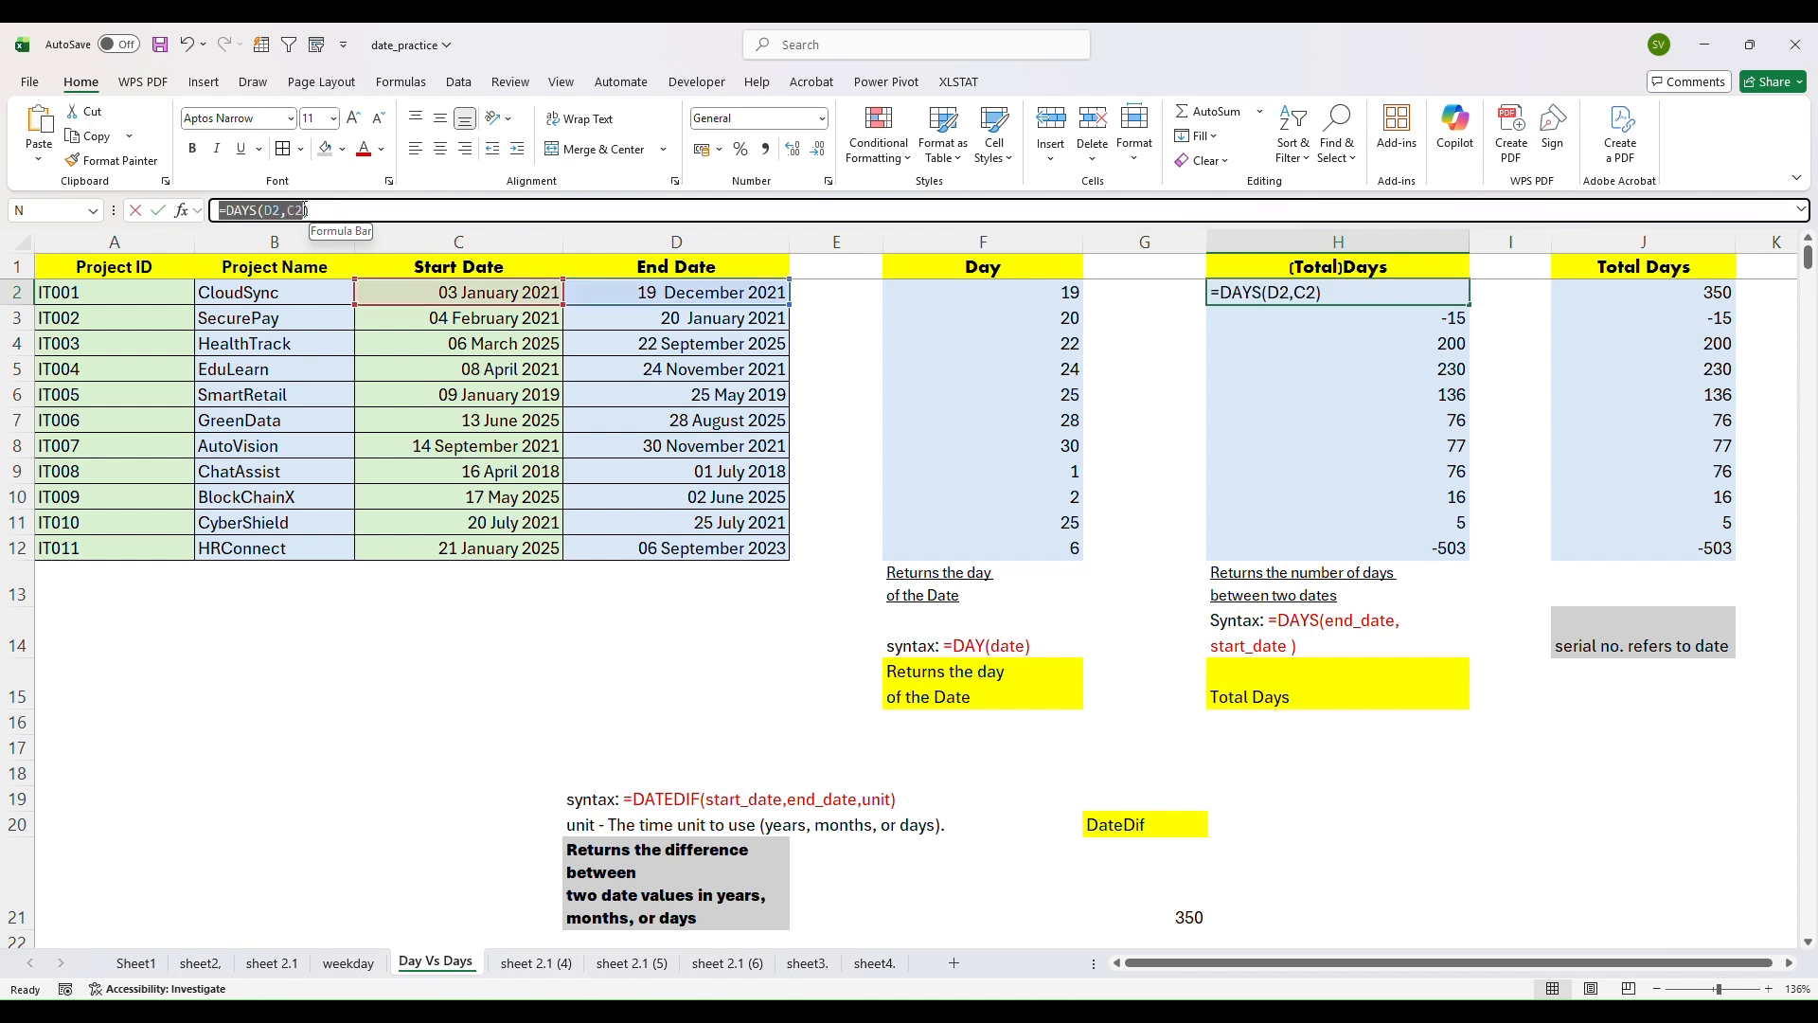
pyautogui.click(1702, 294)
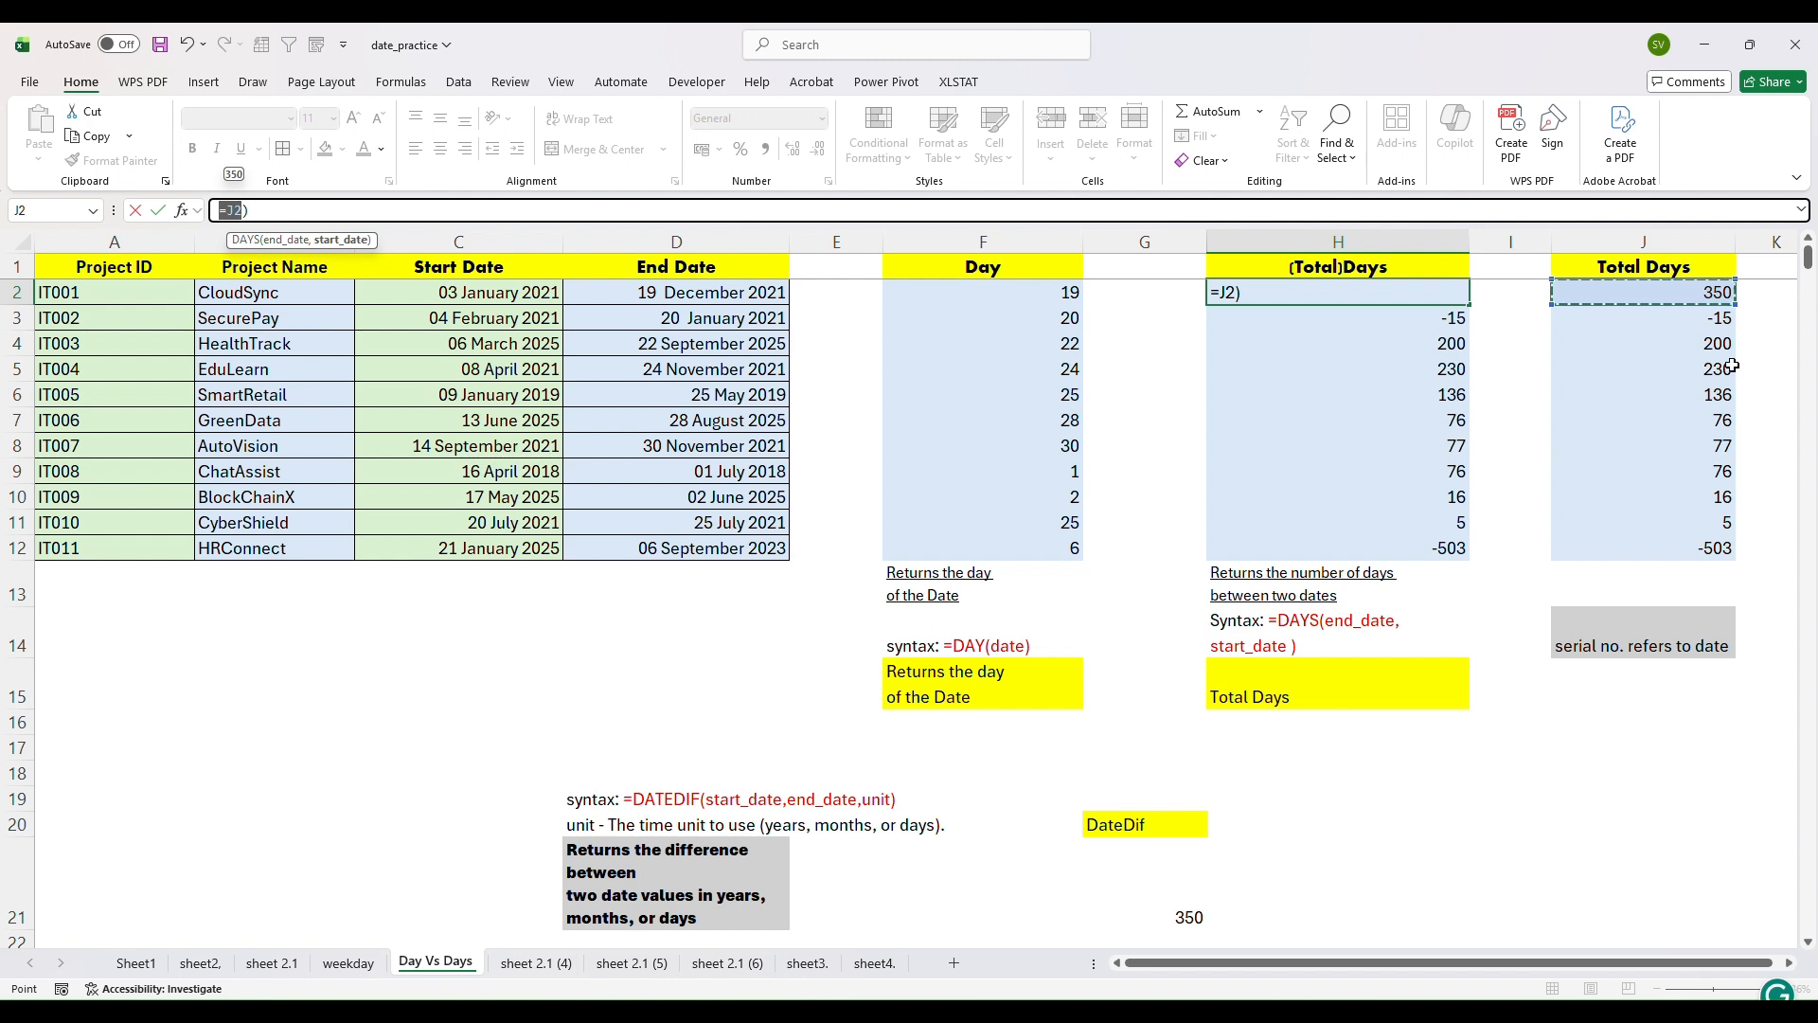
pyautogui.click(1411, 801)
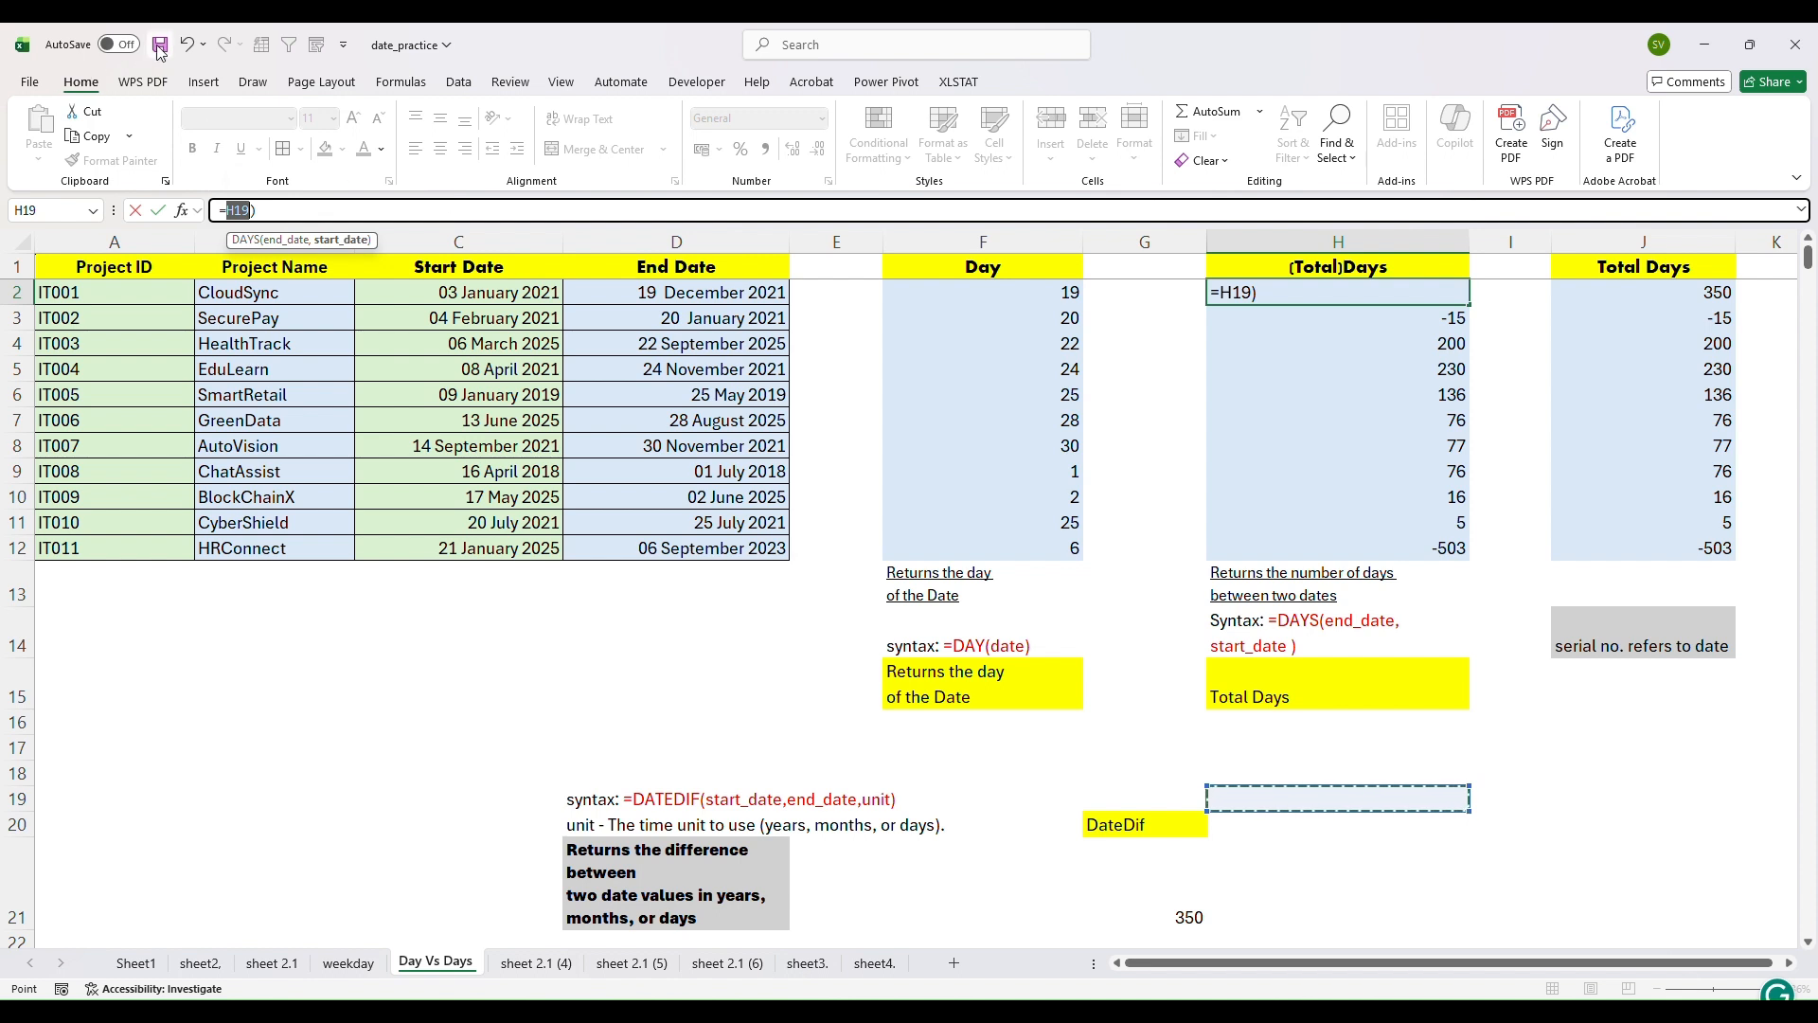
pyautogui.press('Right')
pyautogui.press('Right')
pyautogui.press('Up')
pyautogui.press('Up')
pyautogui.press('Up')
pyautogui.press('Up')
pyautogui.press('Up')
pyautogui.press('Up')
pyautogui.press('Up')
pyautogui.press('Up')
pyautogui.press('Up')
pyautogui.press('Up')
pyautogui.press('Up')
pyautogui.press('Up')
pyautogui.press('Up')
pyautogui.press('Up')
pyautogui.press('Up')
pyautogui.press('Up')
pyautogui.press('Up')
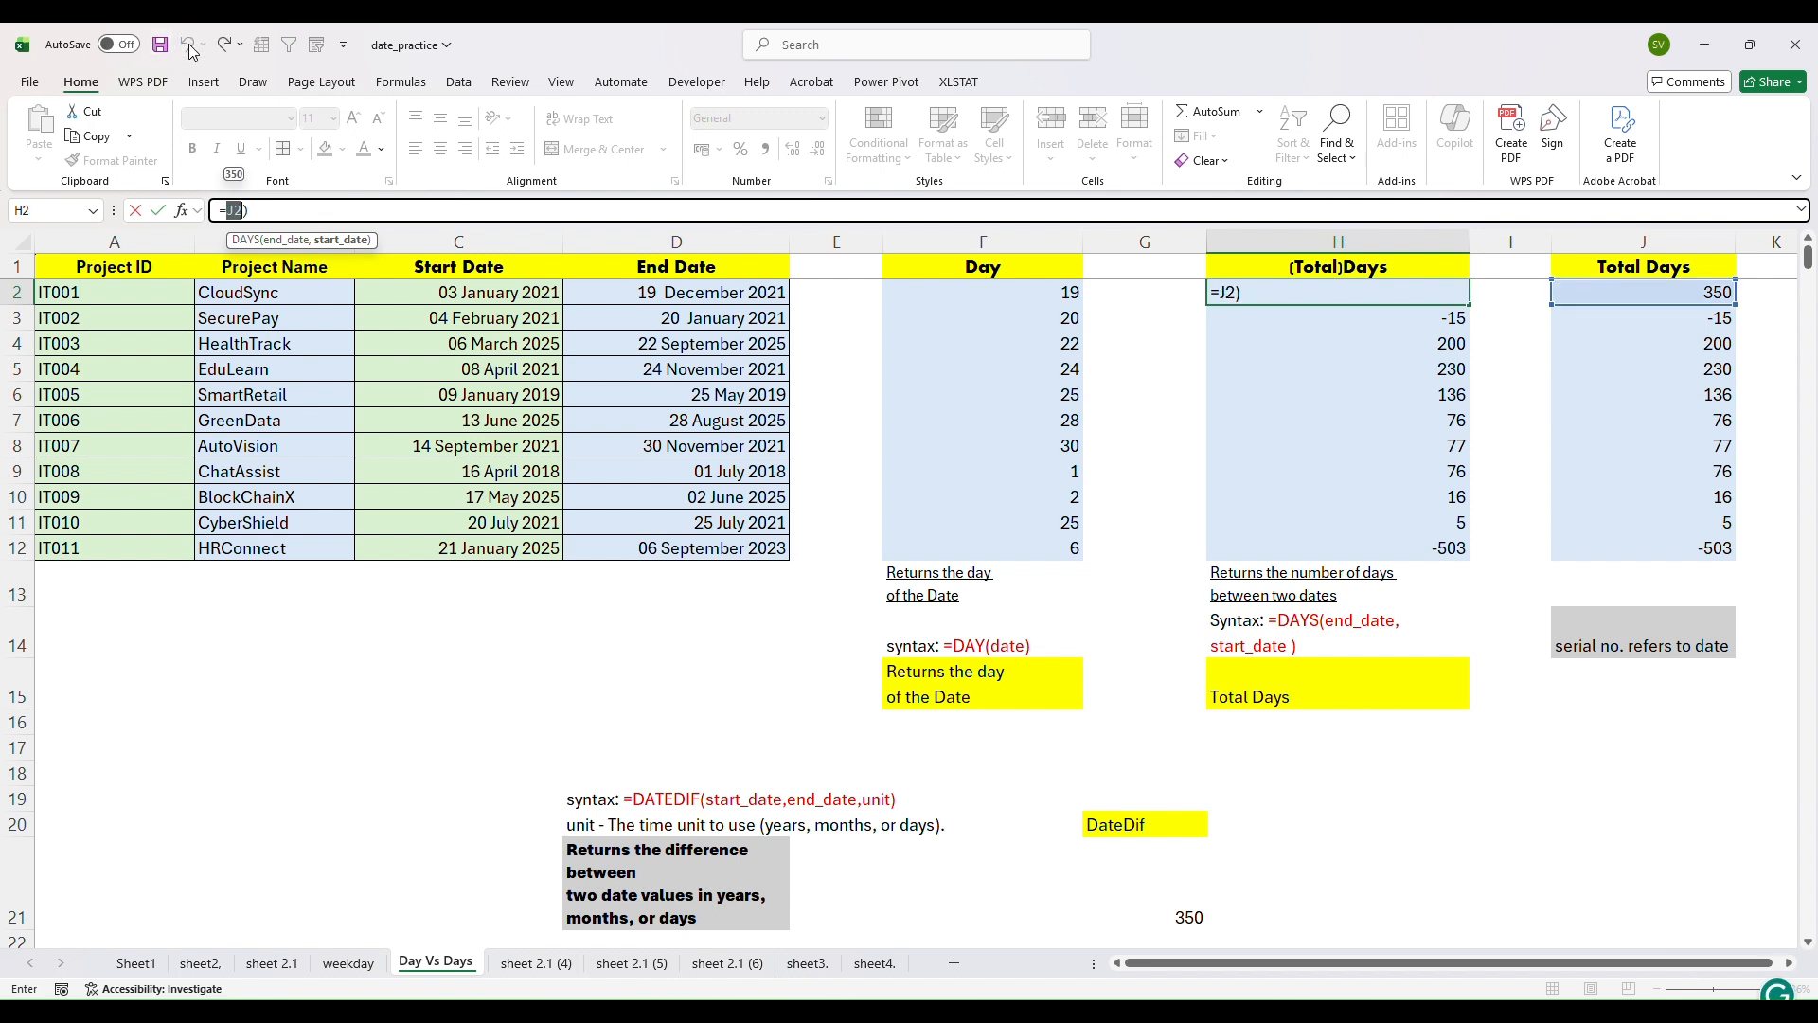
# Step: Replace the broken reference in H2 with =DAYS(D2,C2), using CloudSync's end date and start date
pyautogui.click(1253, 214)
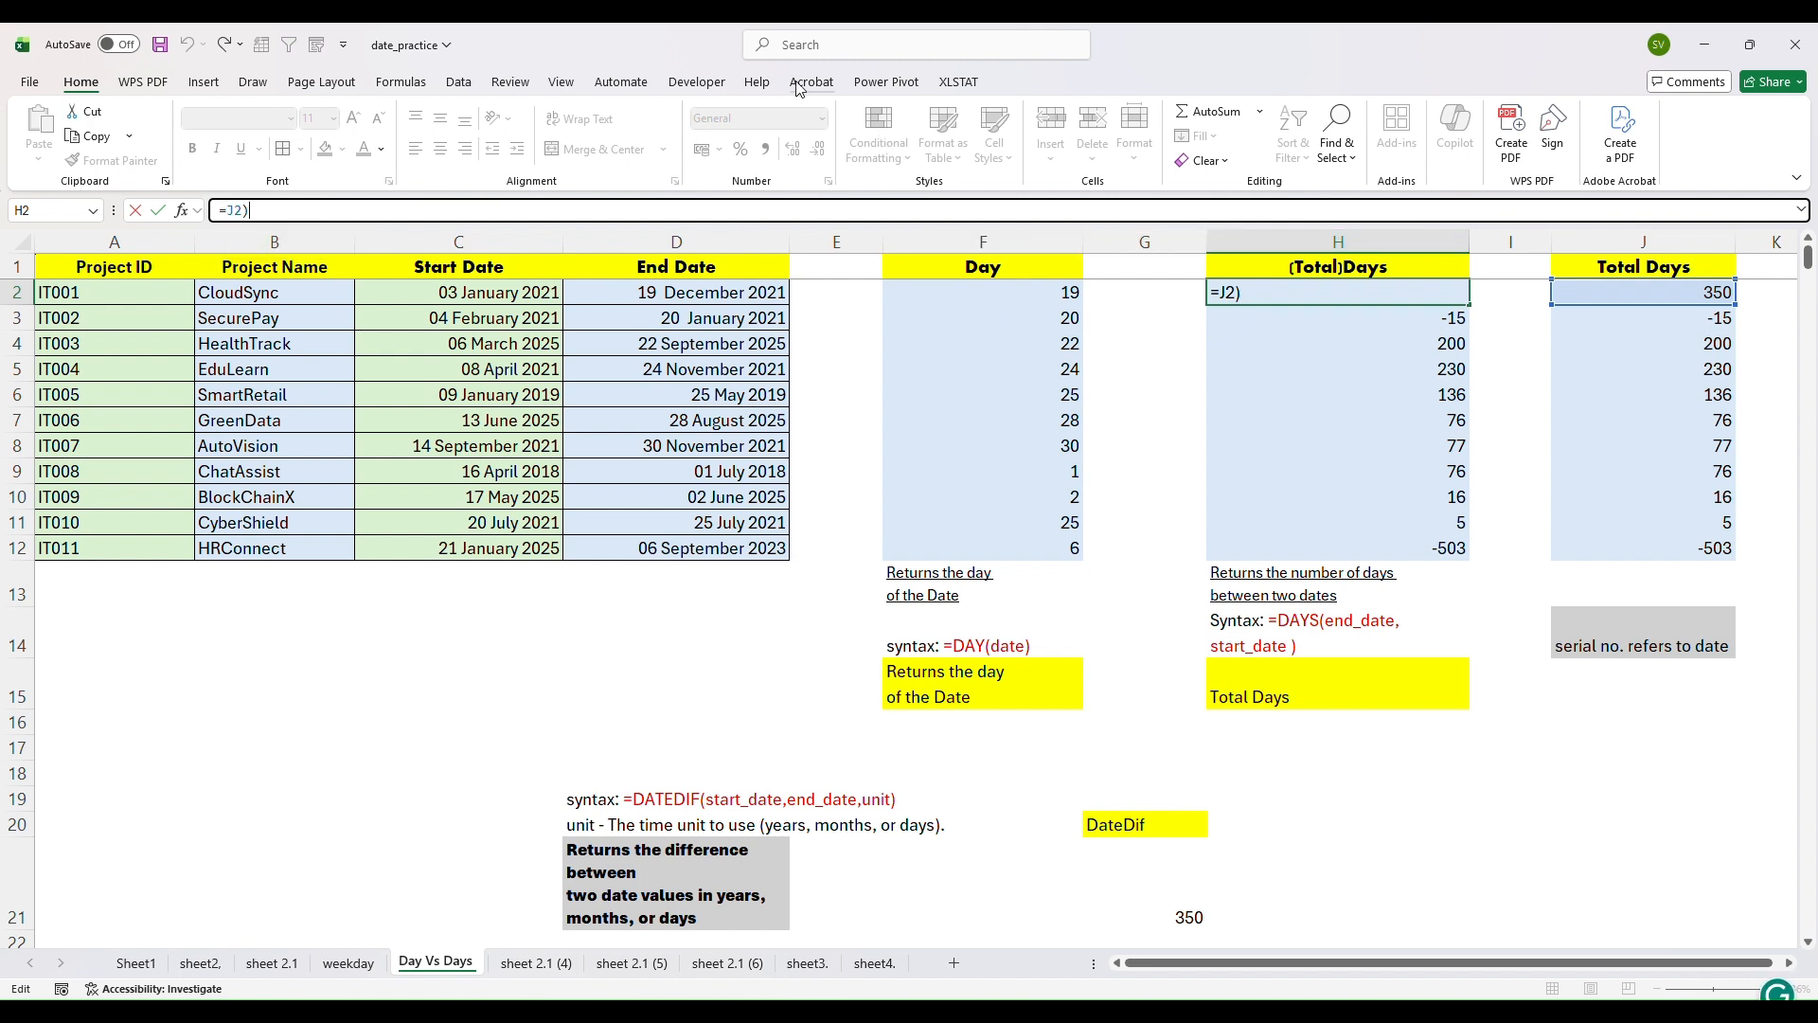
pyautogui.click(1354, 295)
pyautogui.press('BackSpace')
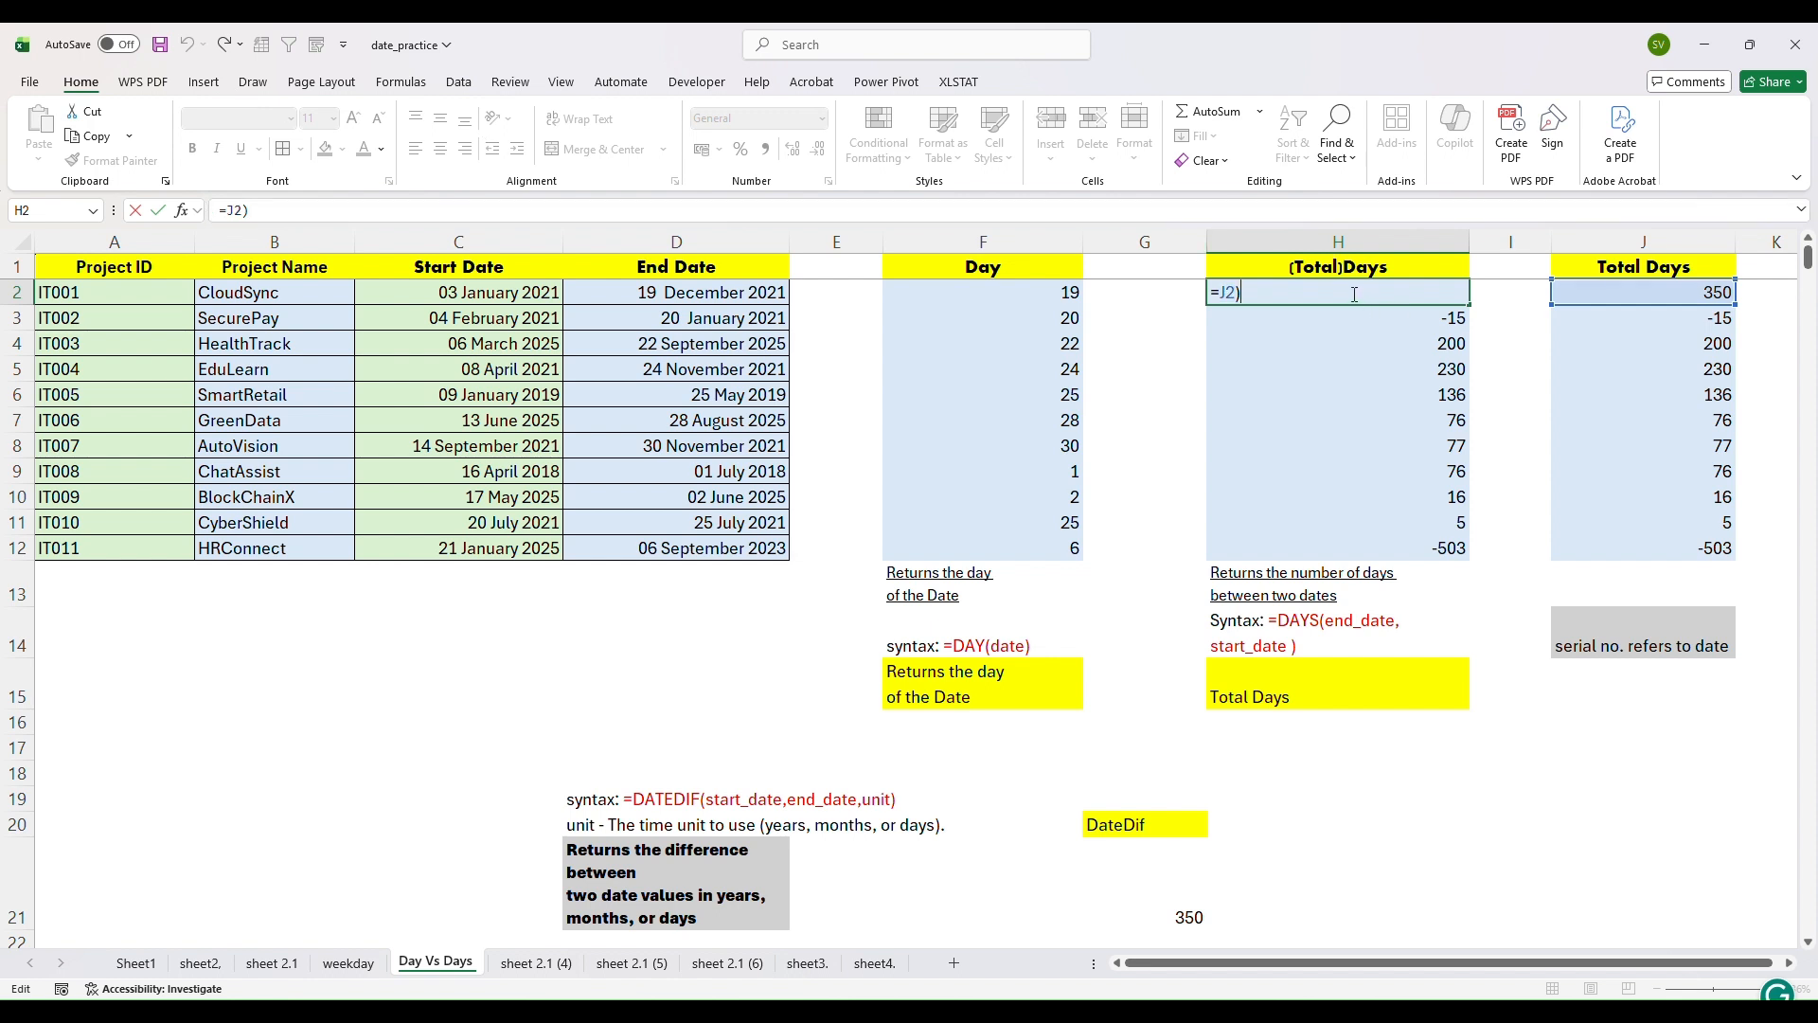
pyautogui.press('BackSpace')
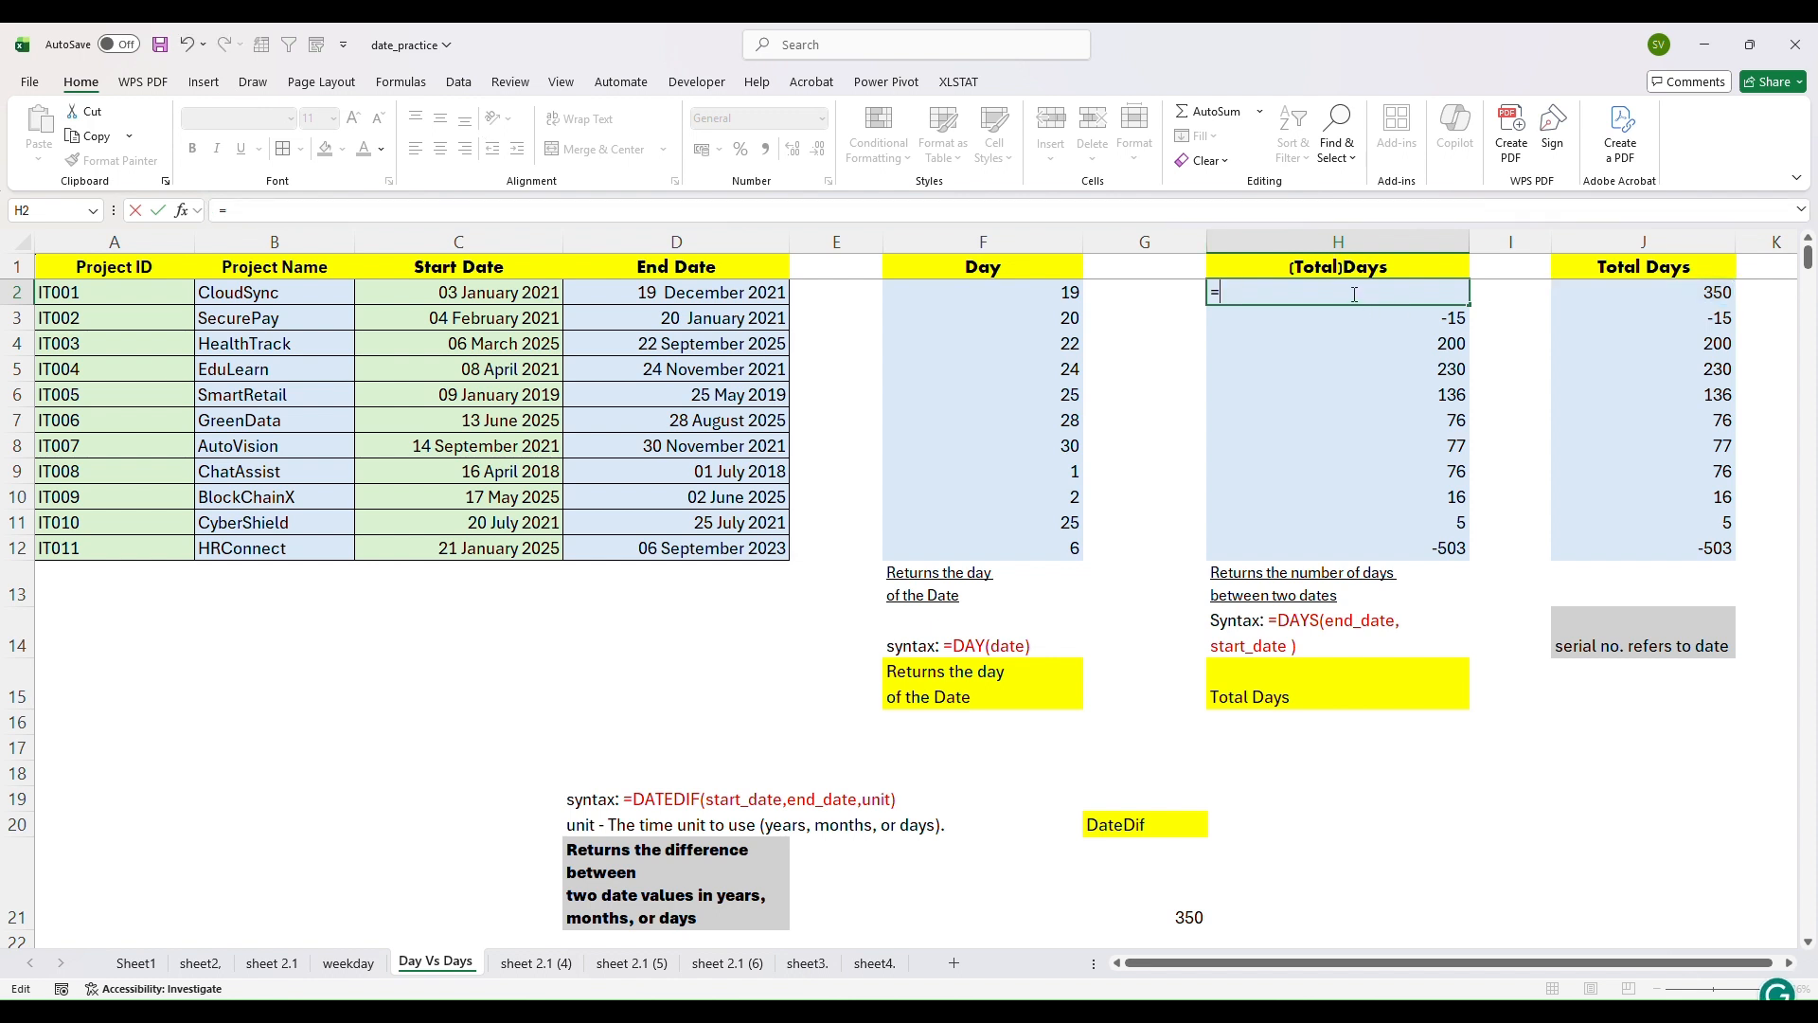
pyautogui.write('Day')
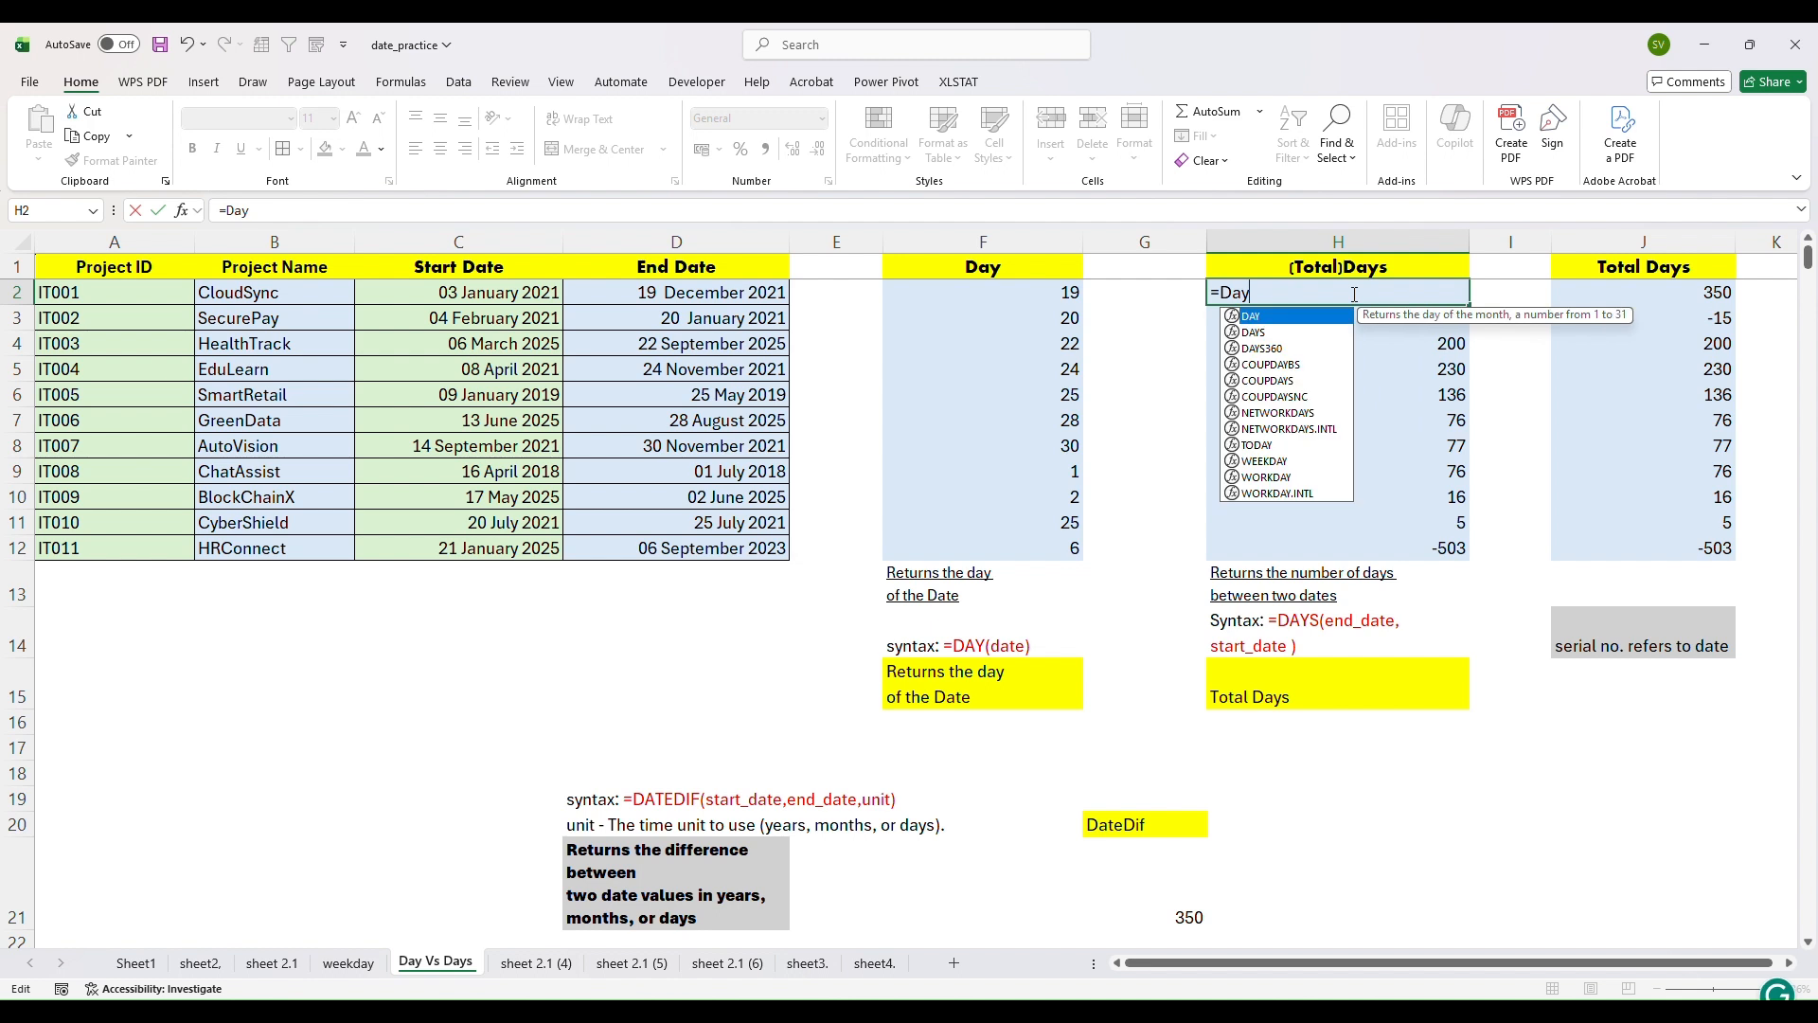
pyautogui.write('s(')
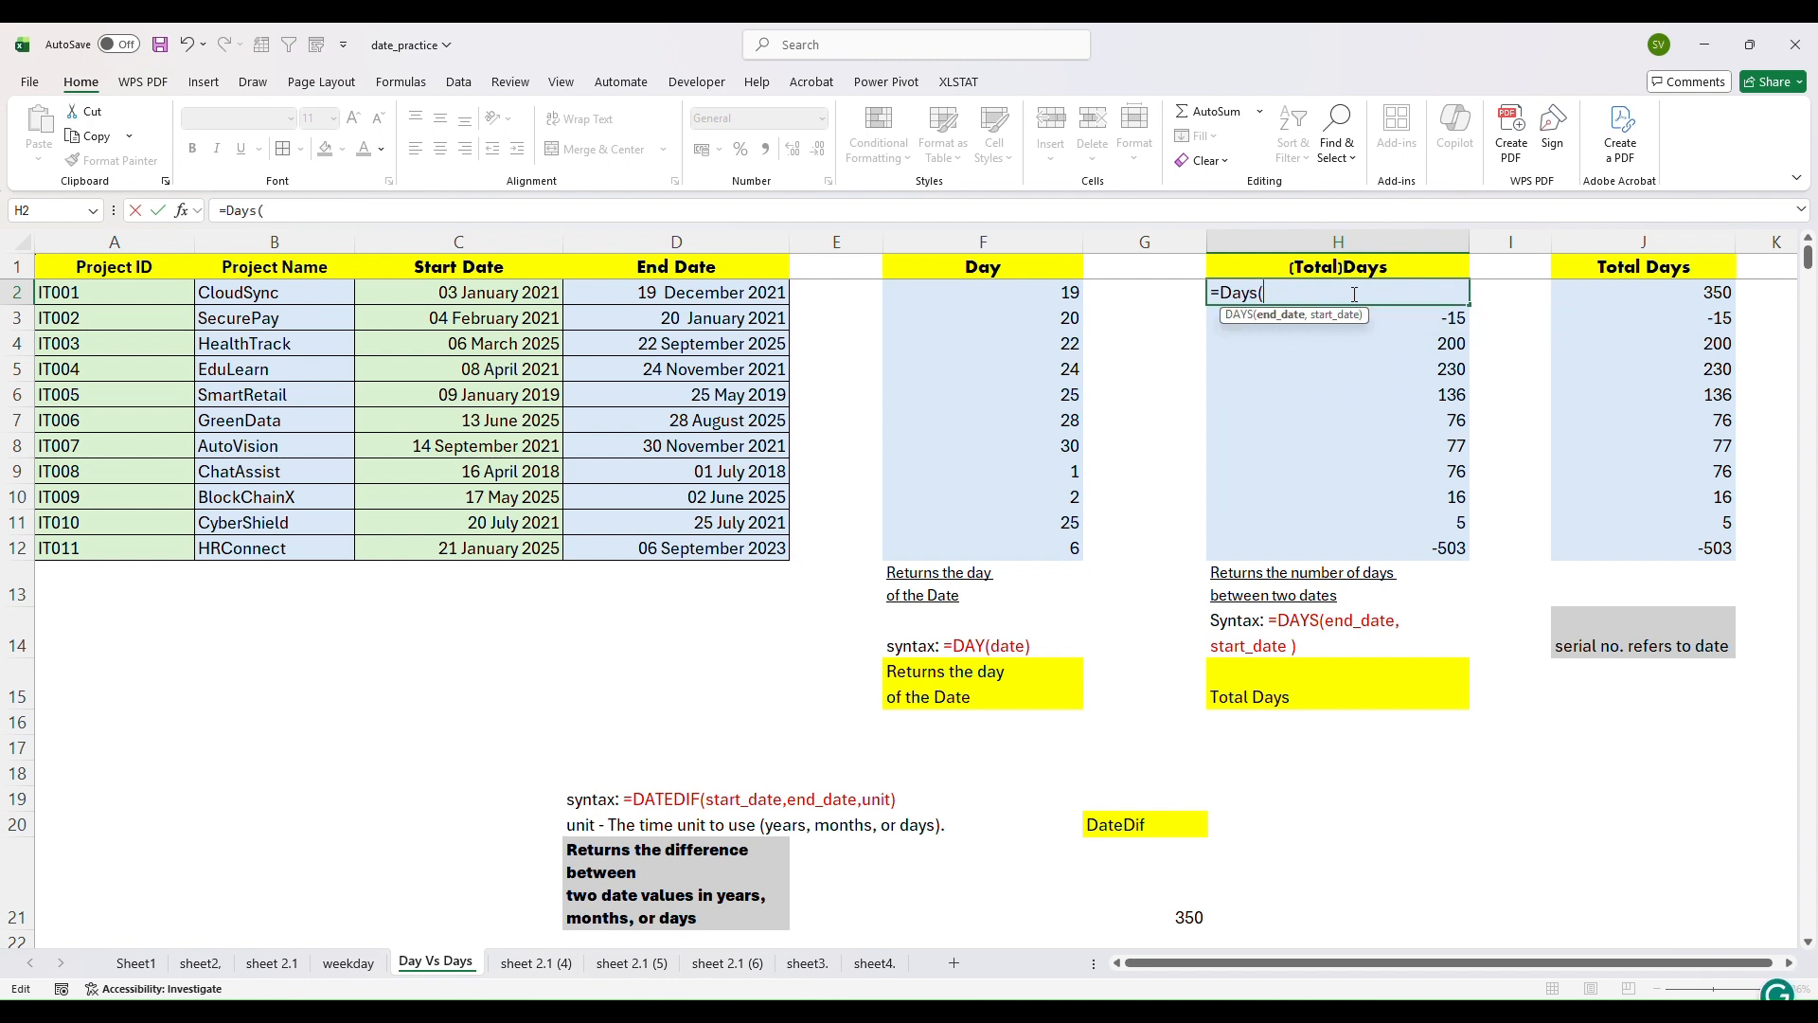
pyautogui.click(756, 299)
pyautogui.write(',')
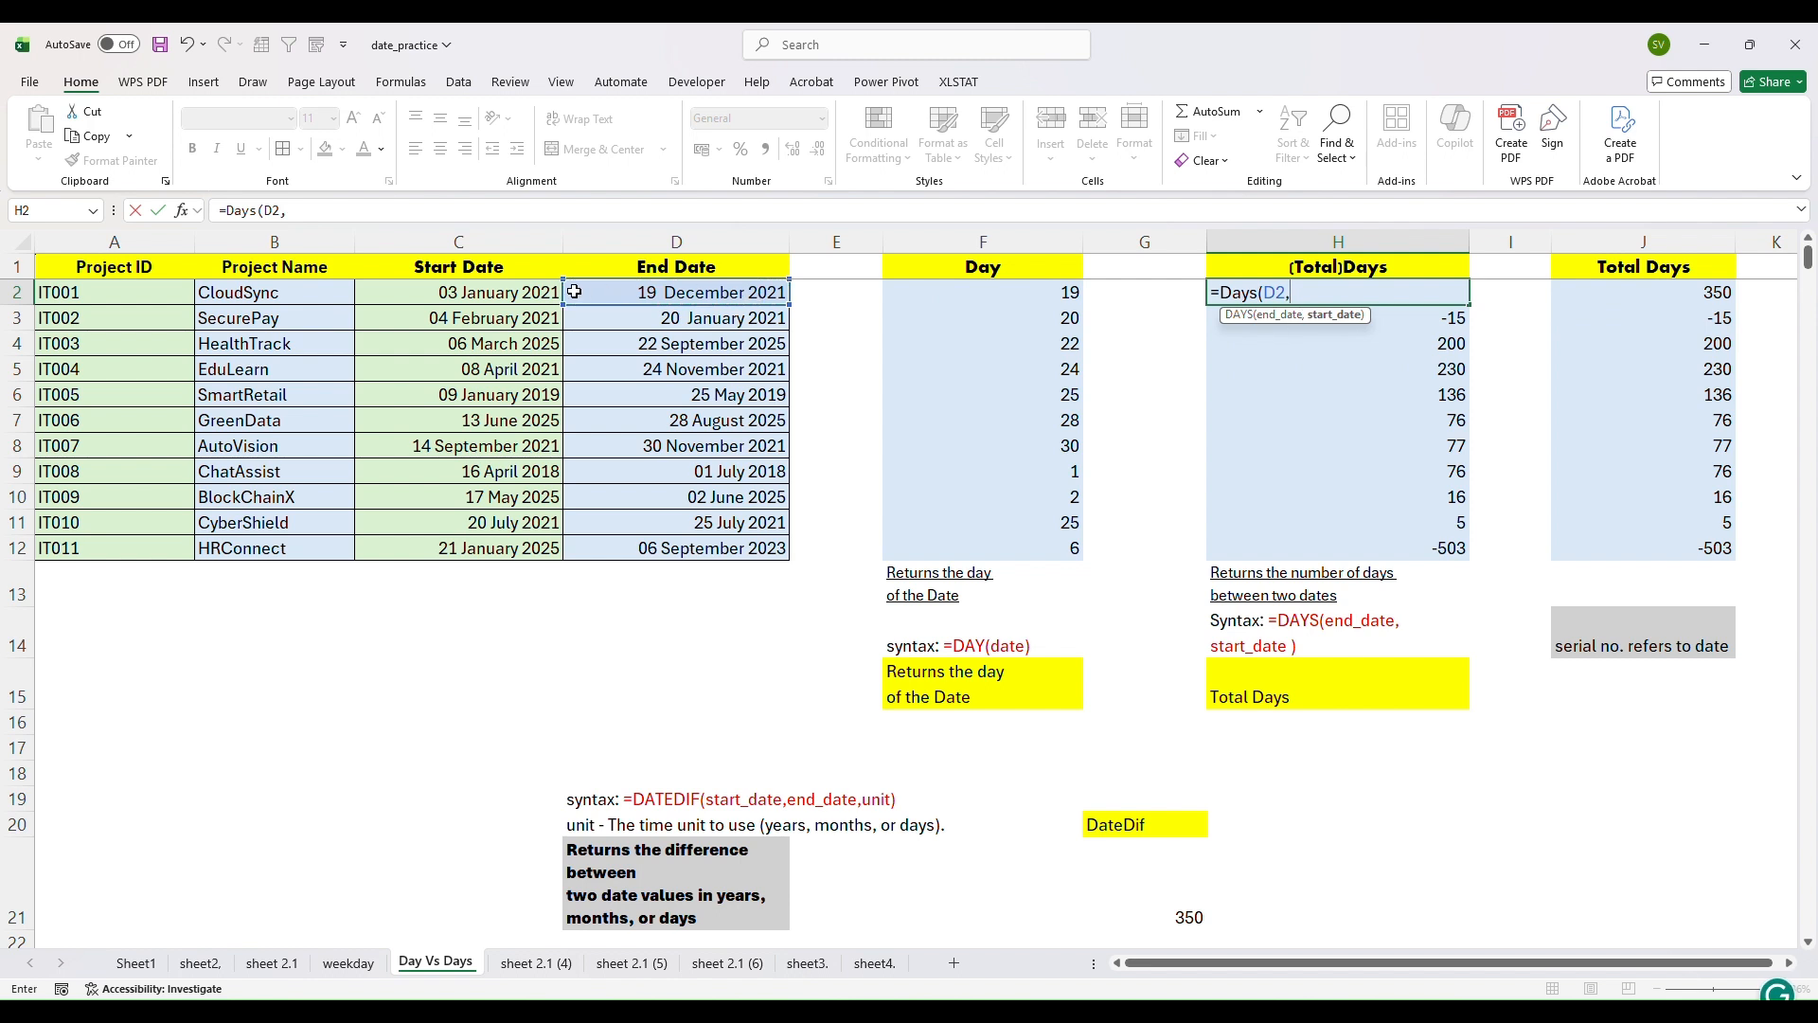
pyautogui.click(542, 299)
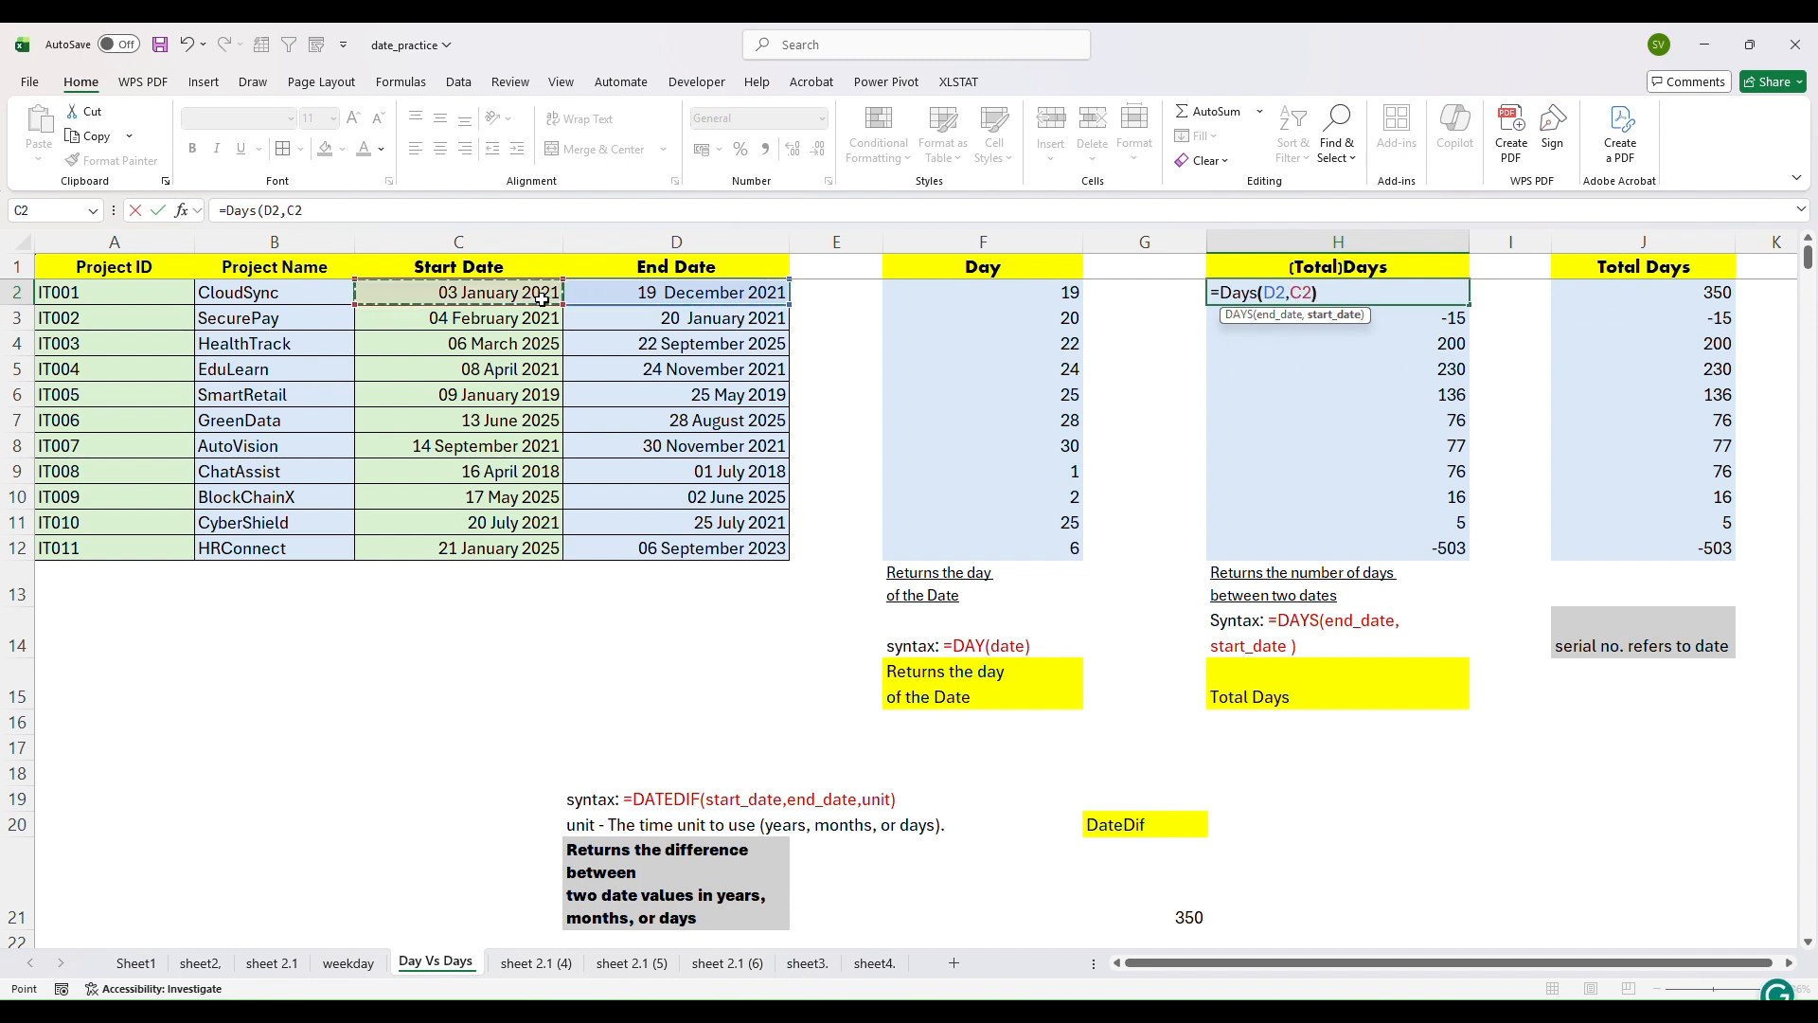
pyautogui.write(')')
pyautogui.press('Return')
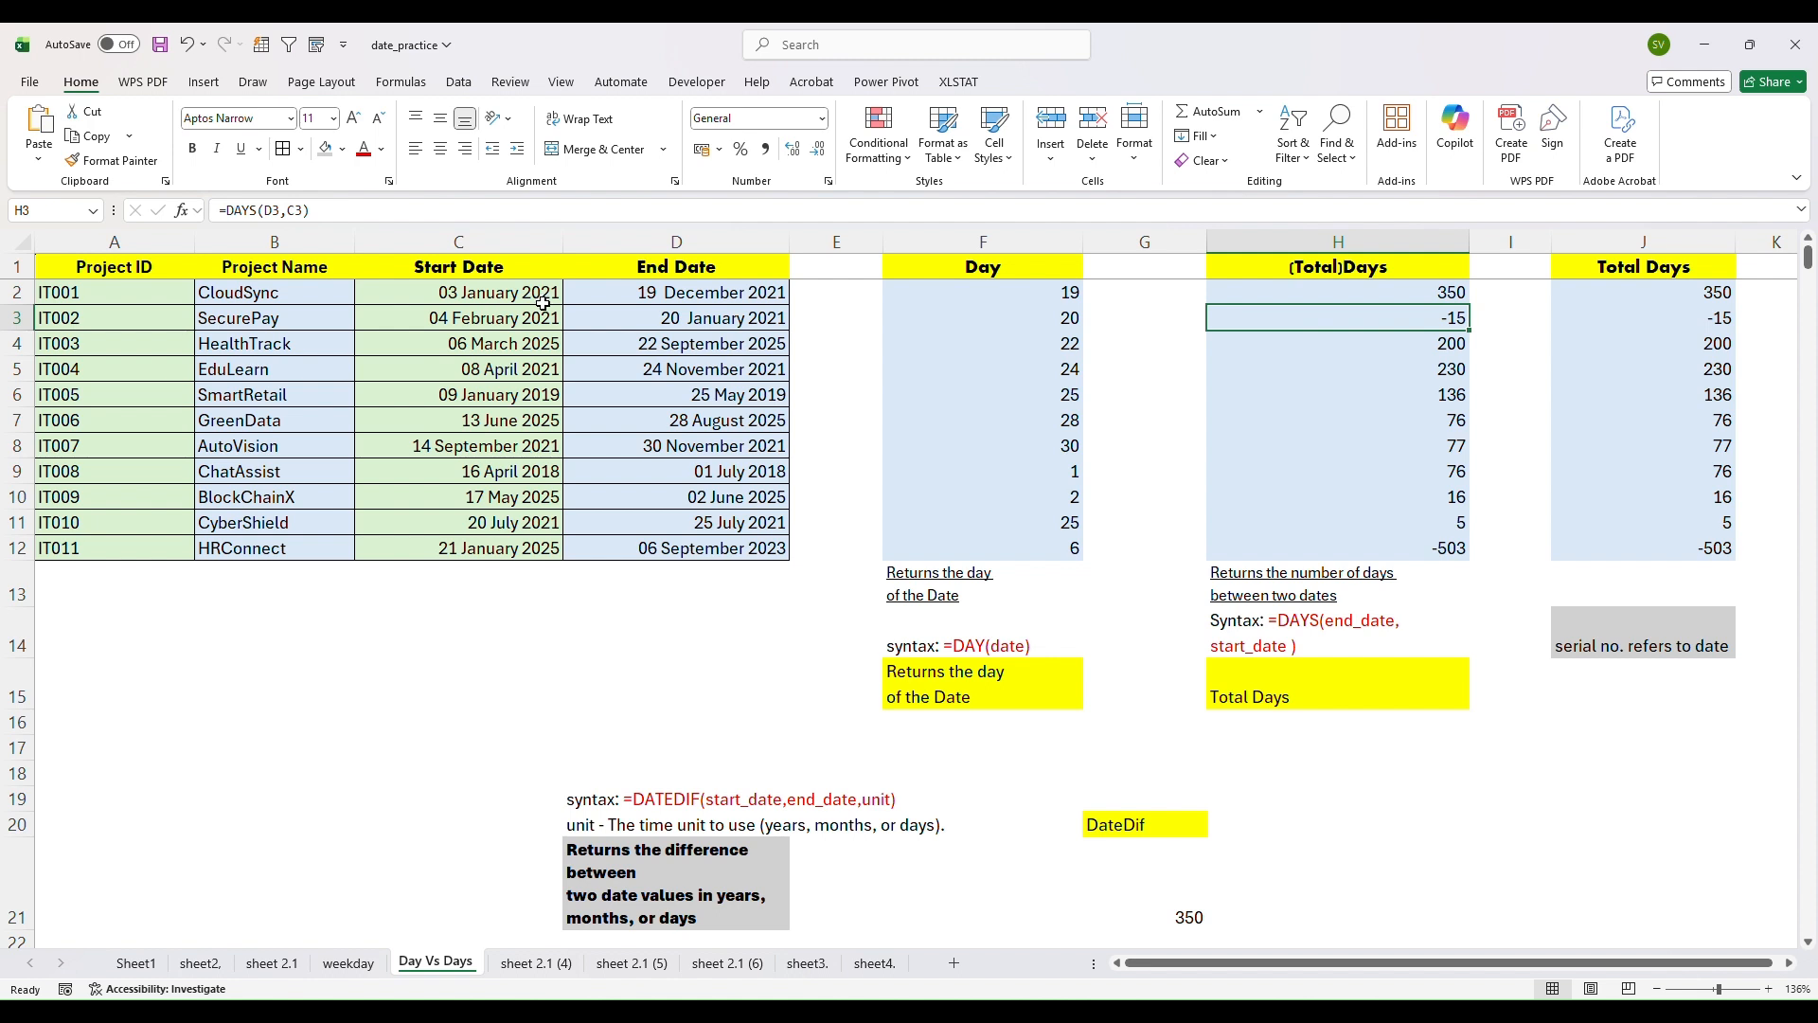
# Step: Examine the DATEDIF formula in G21 and the DATEDIF syntax note in D19
pyautogui.click(1119, 831)
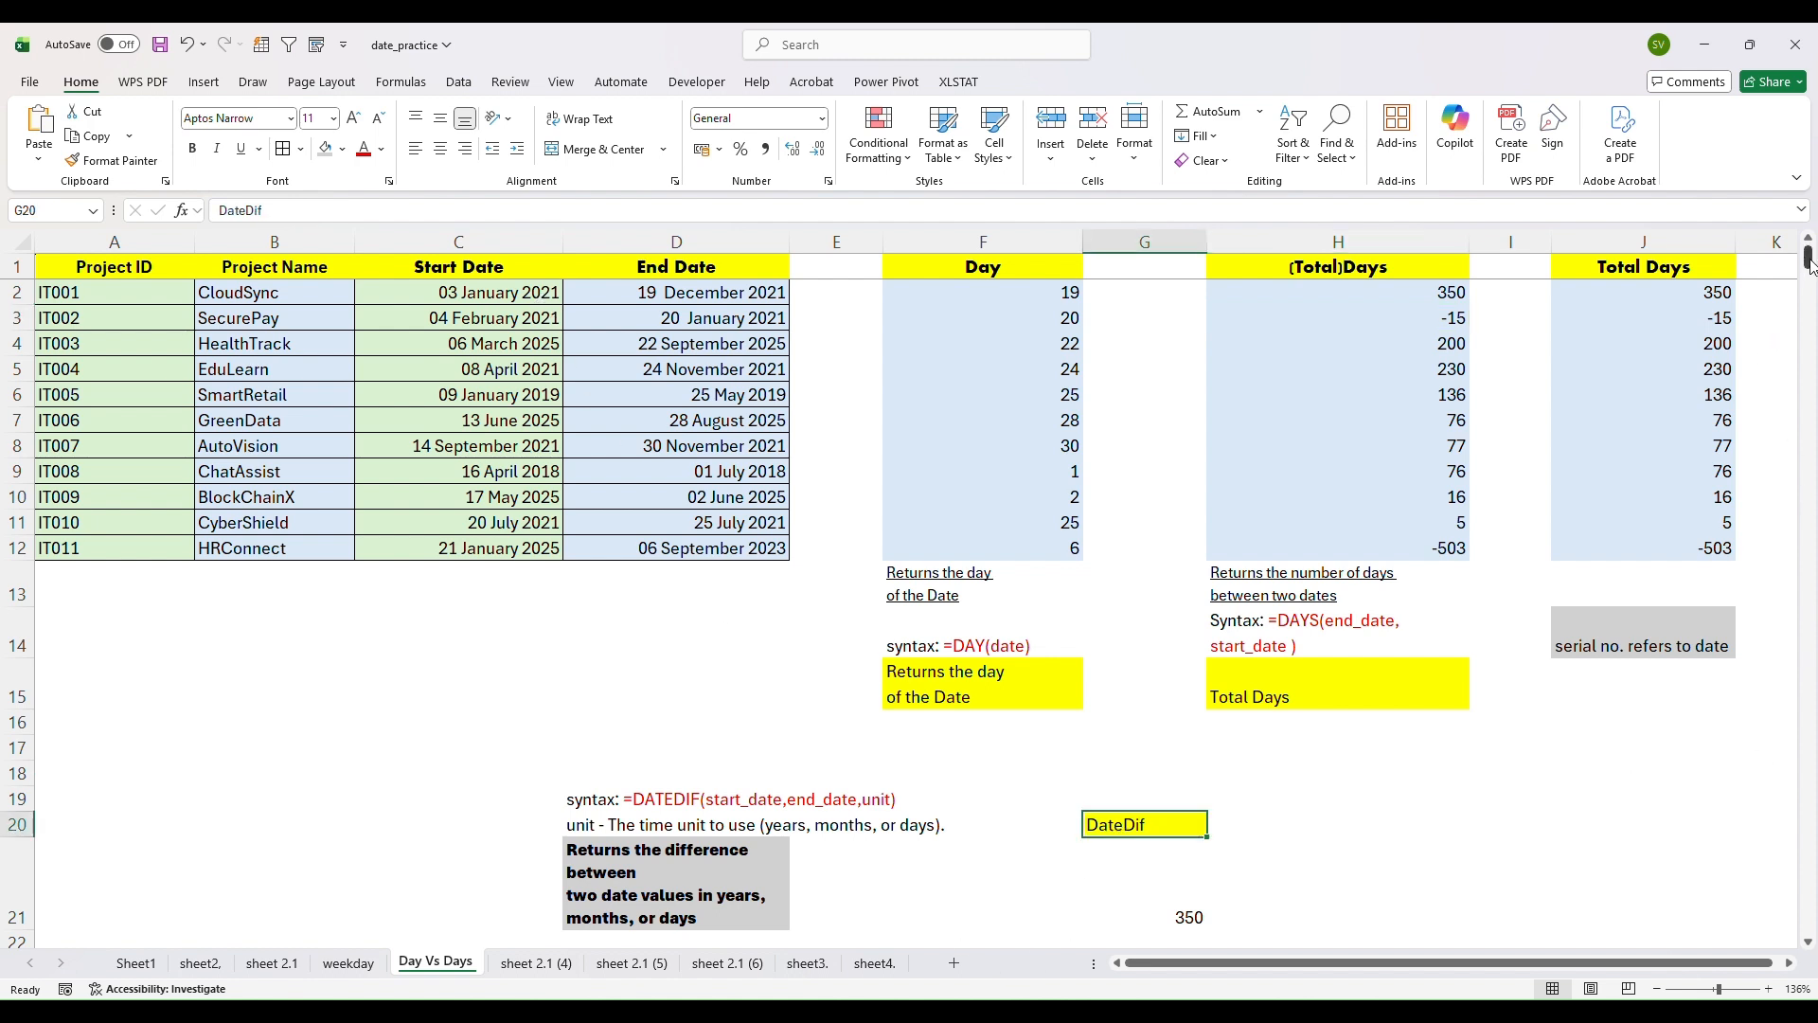
pyautogui.moveTo(1809, 265); pyautogui.dragTo(1810, 275)
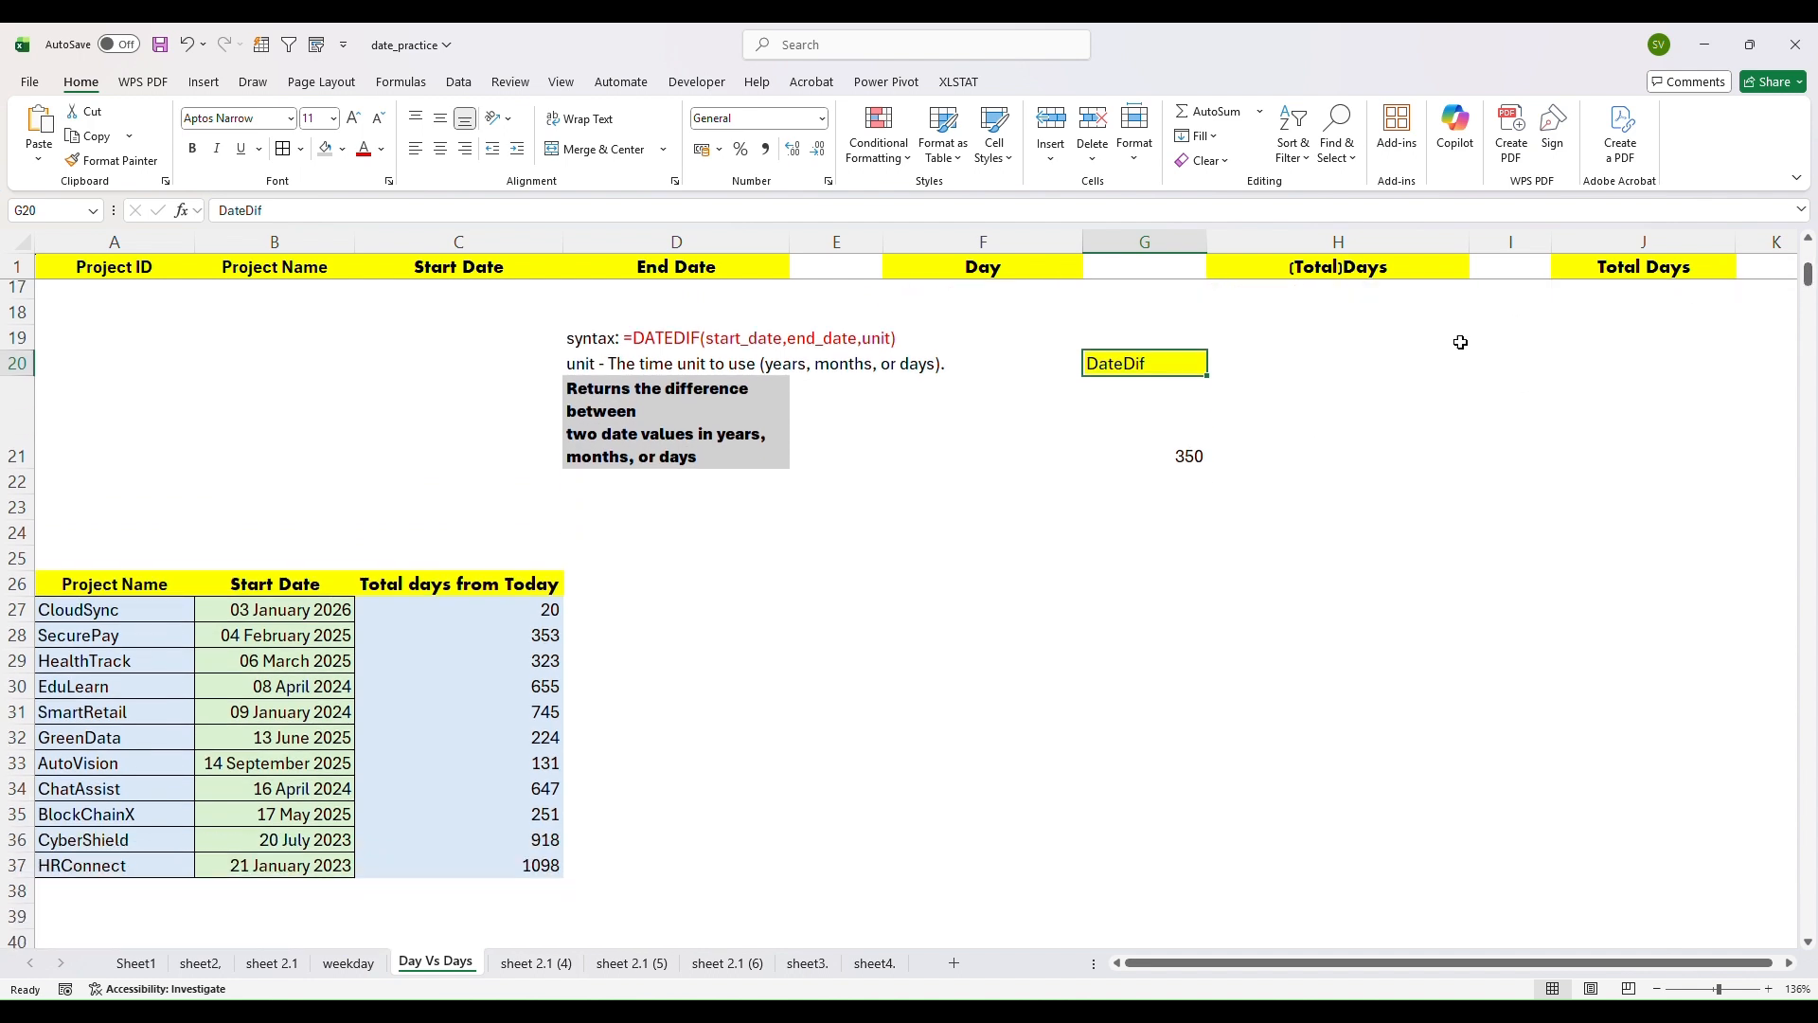
pyautogui.click(1150, 390)
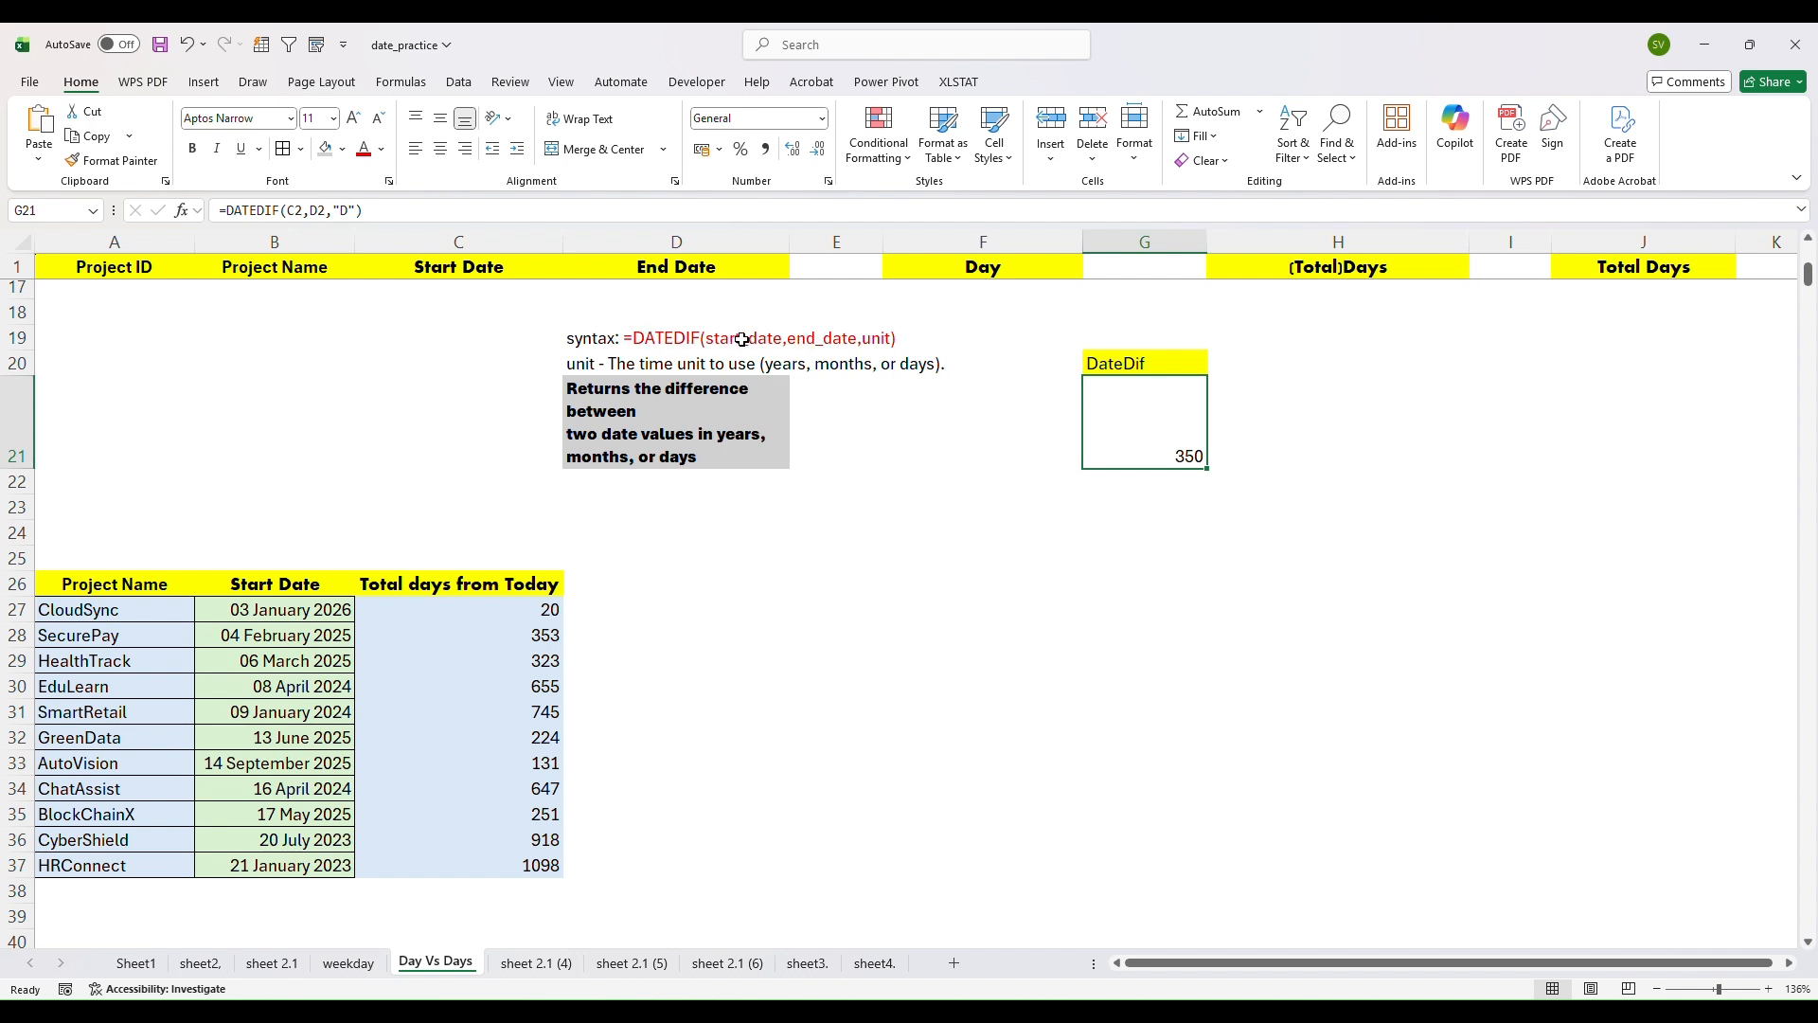
pyautogui.click(645, 339)
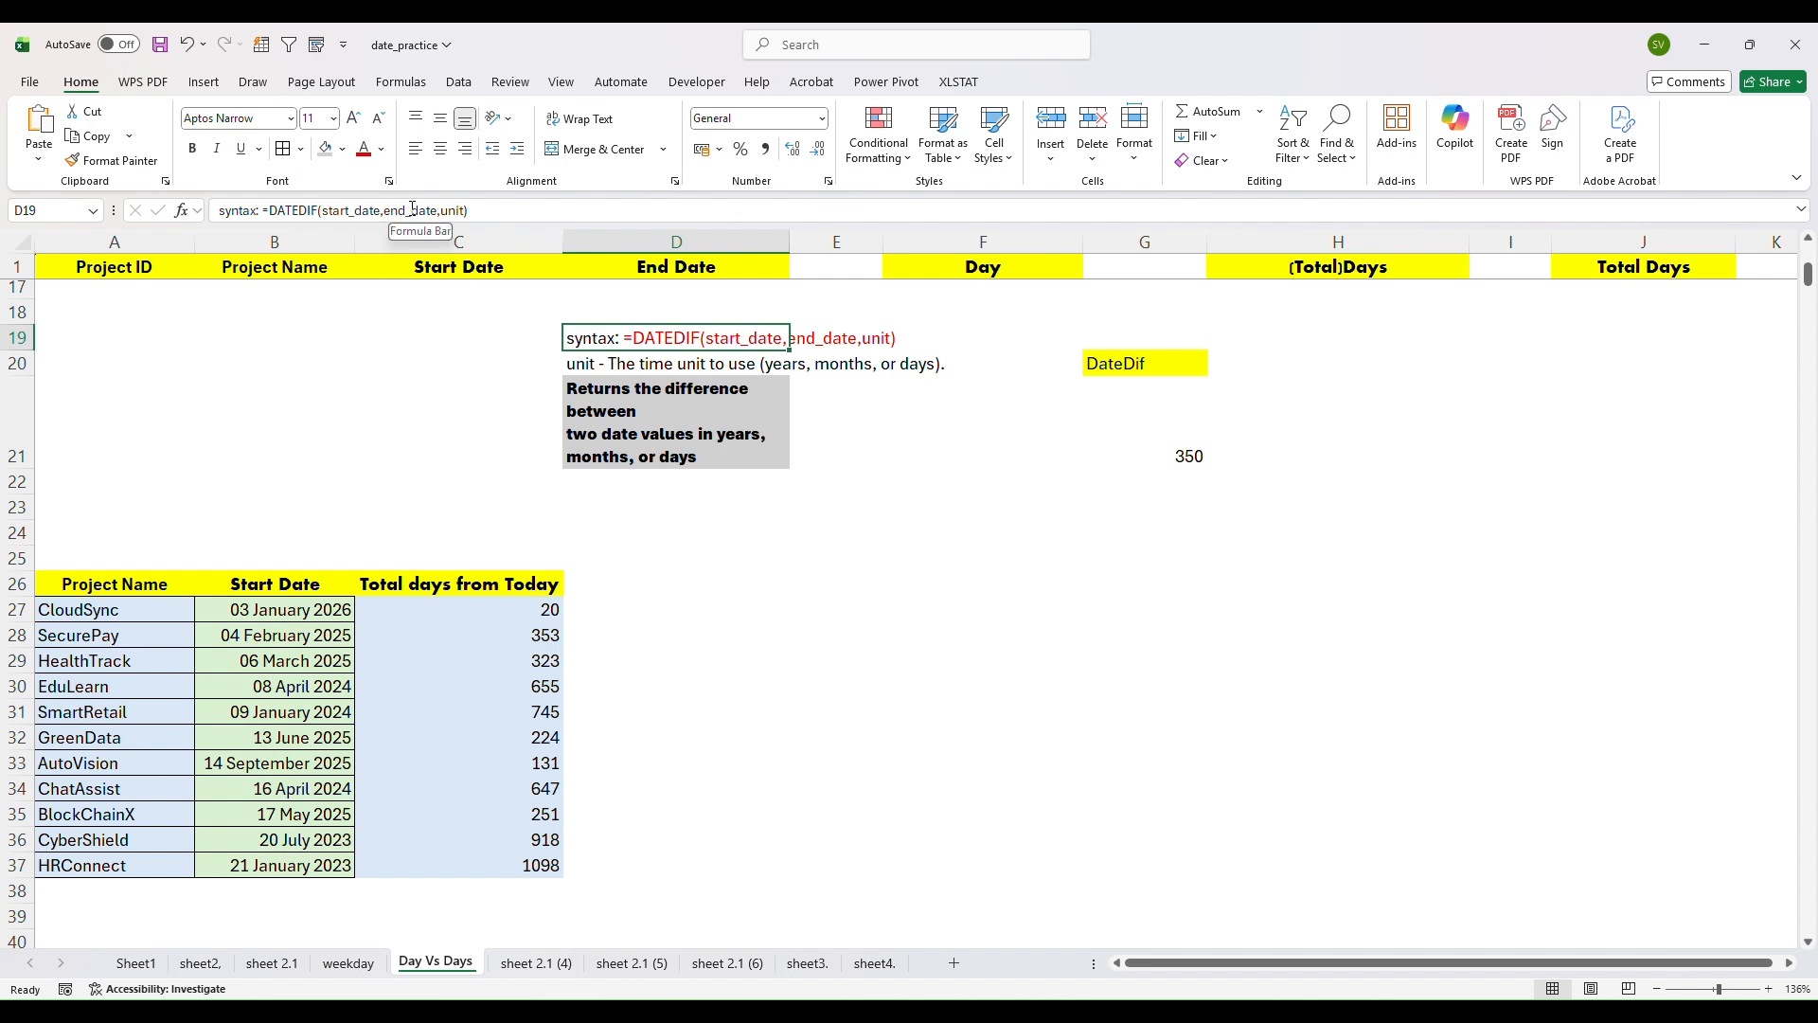
# Step: Widen column E slightly so the DATEDIF syntax in row 19 fits within it
pyautogui.click(860, 341)
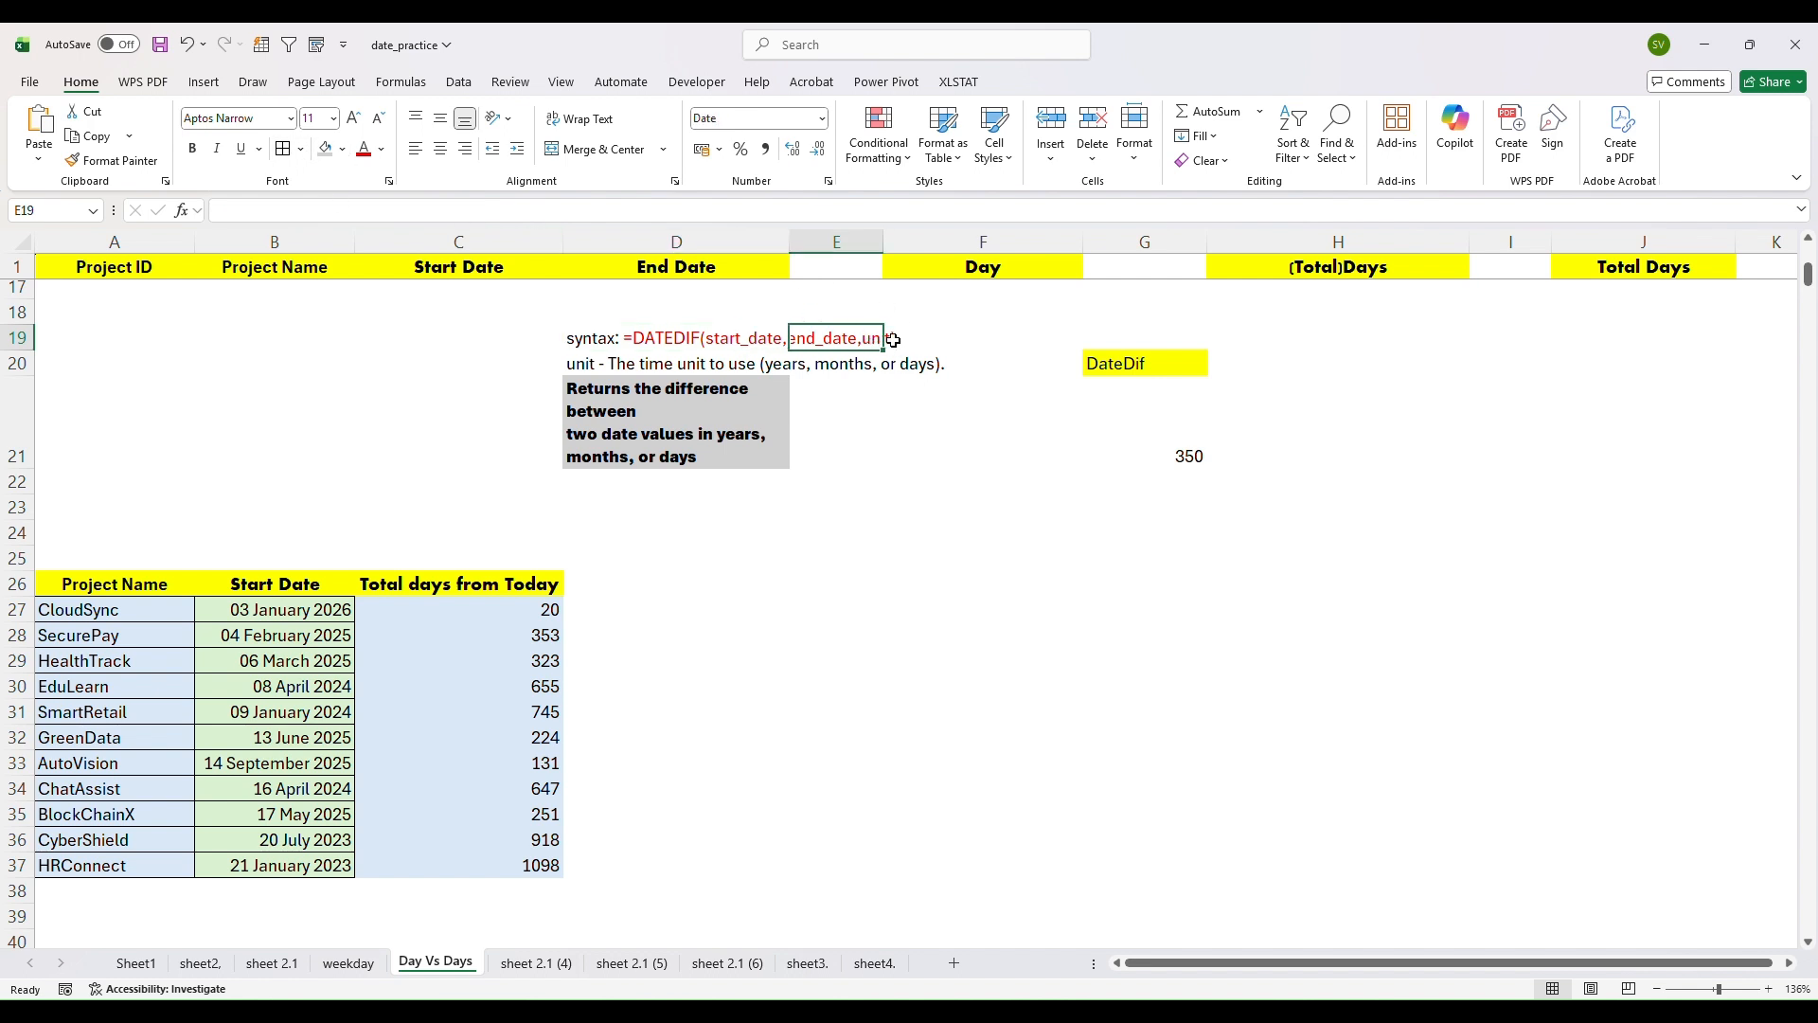
pyautogui.click(886, 333)
pyautogui.moveTo(883, 244); pyautogui.dragTo(899, 244)
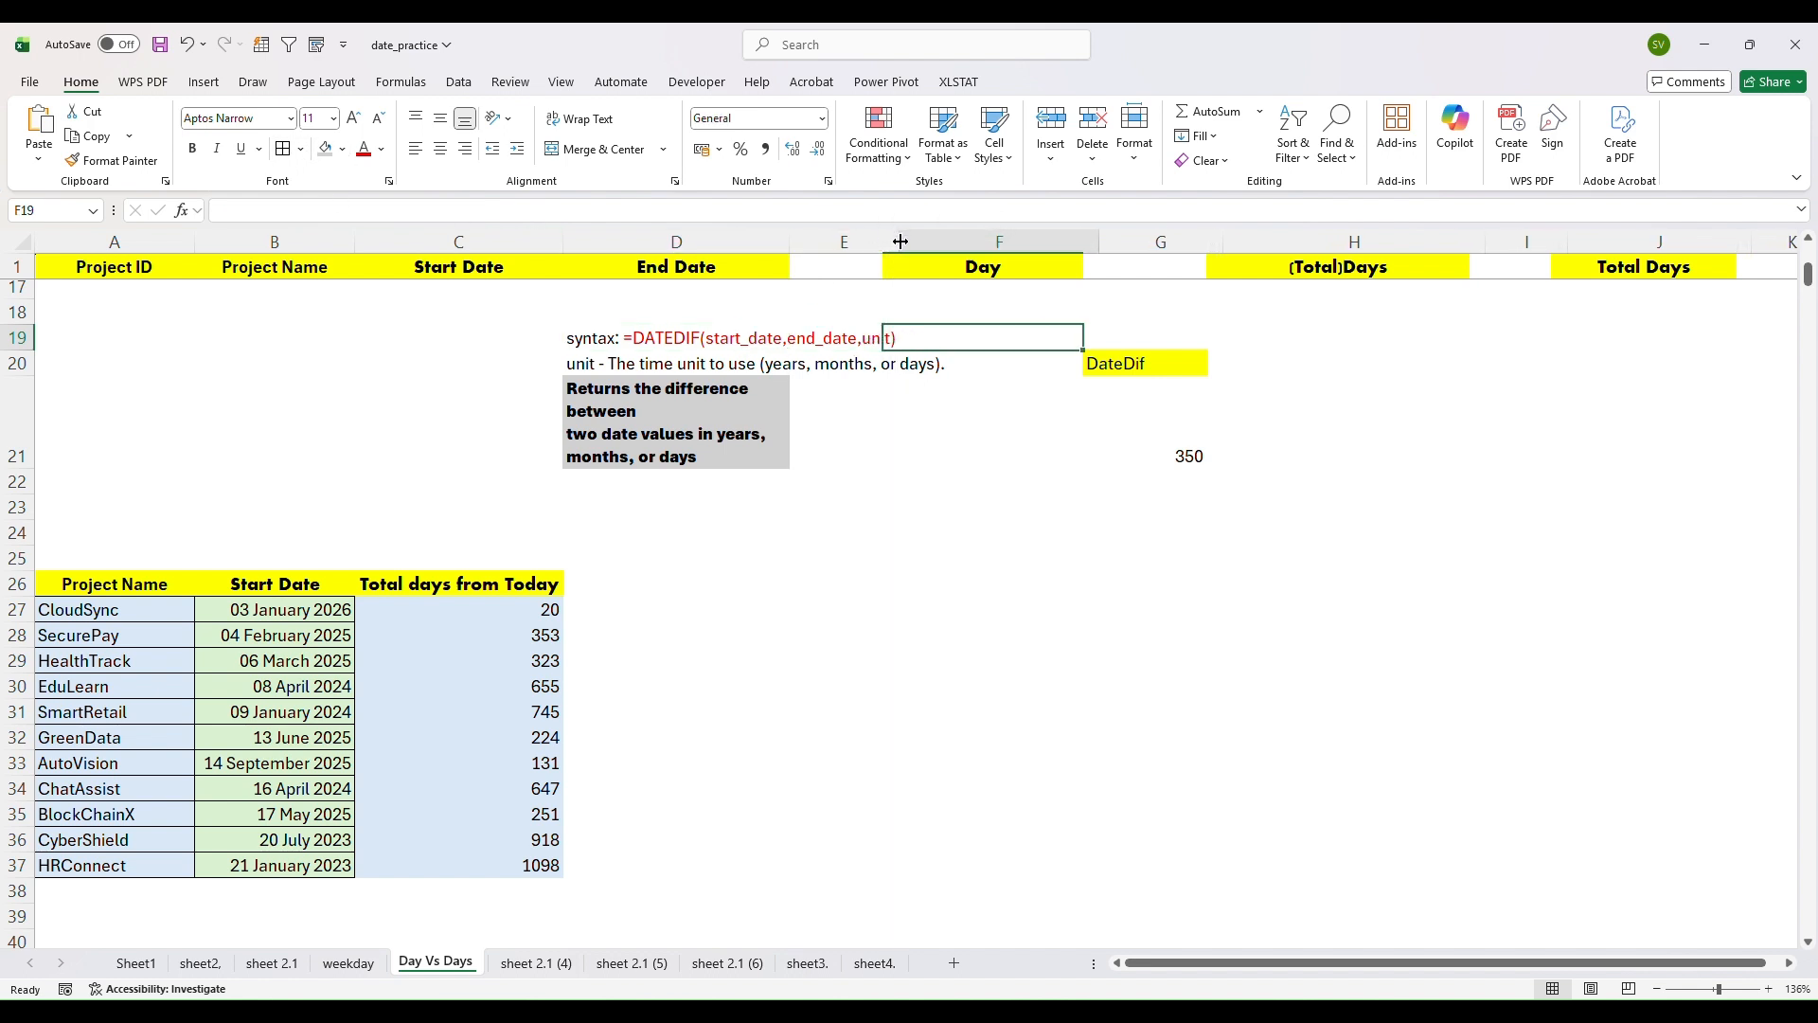
pyautogui.click(881, 337)
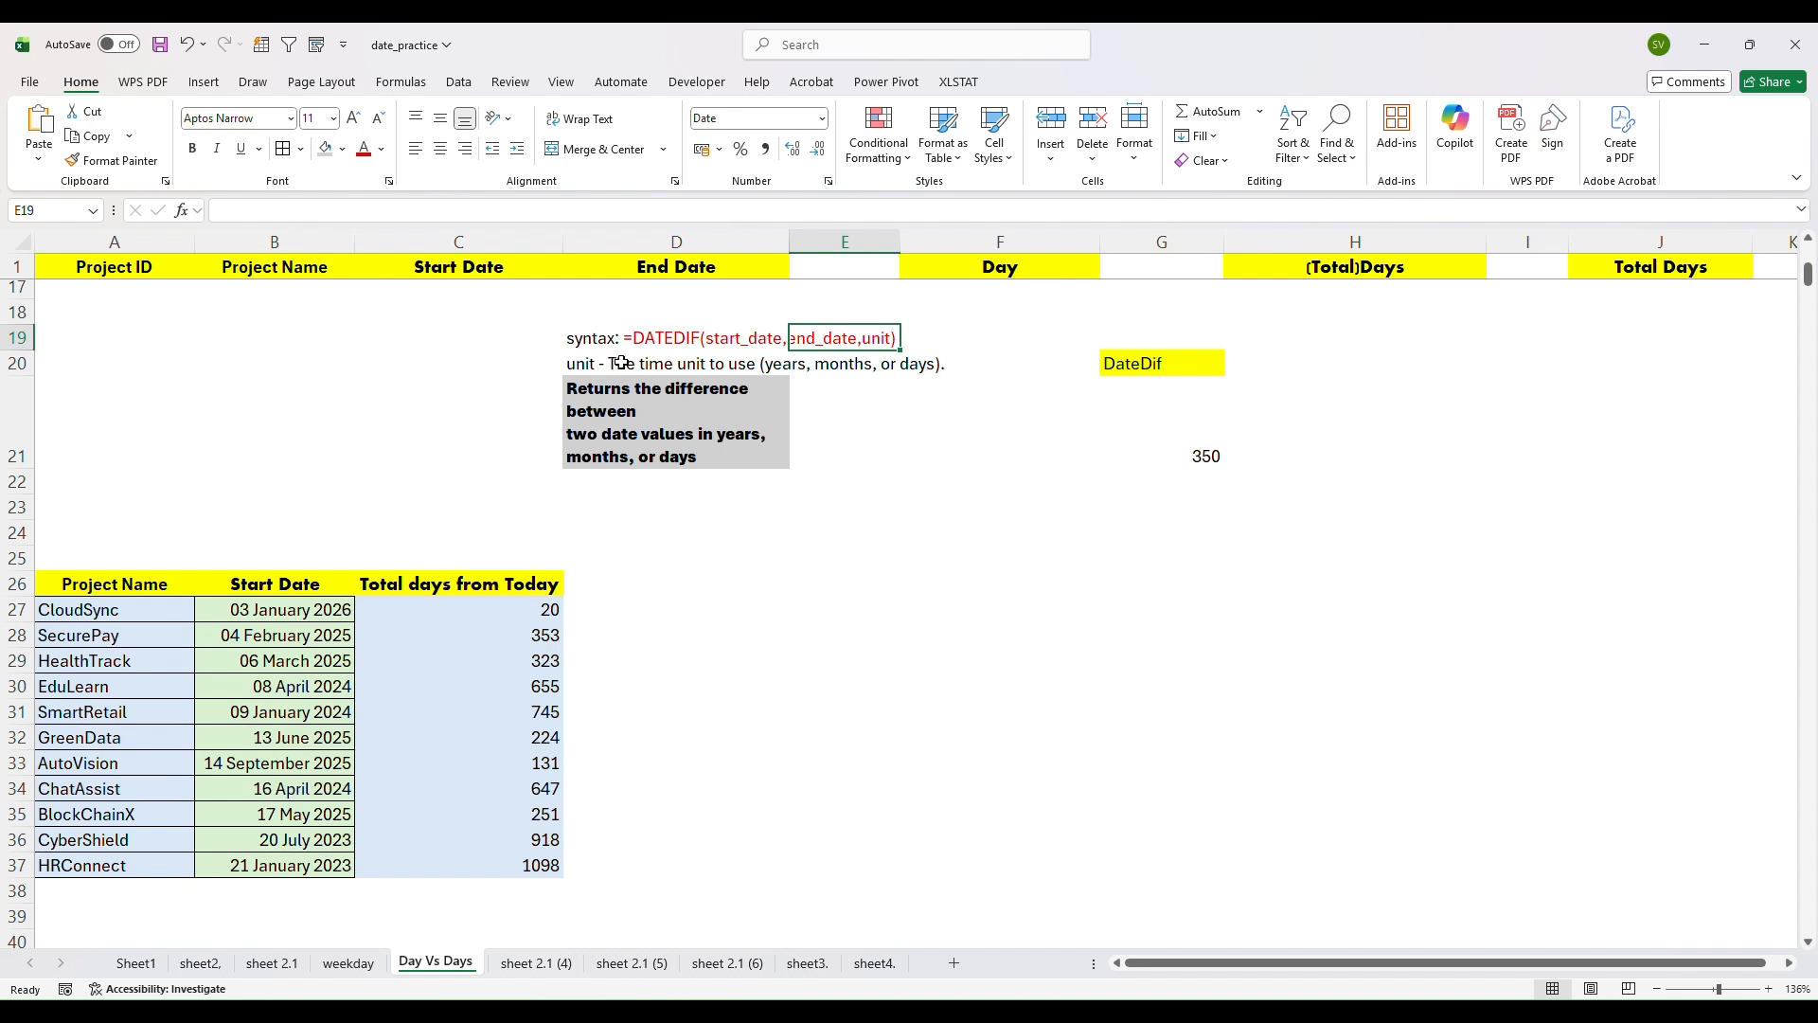
# Step: Review the note on DATEDIF time units in row 20 alongside the formula in G21 and the project dates
pyautogui.click(769, 372)
pyautogui.click(842, 372)
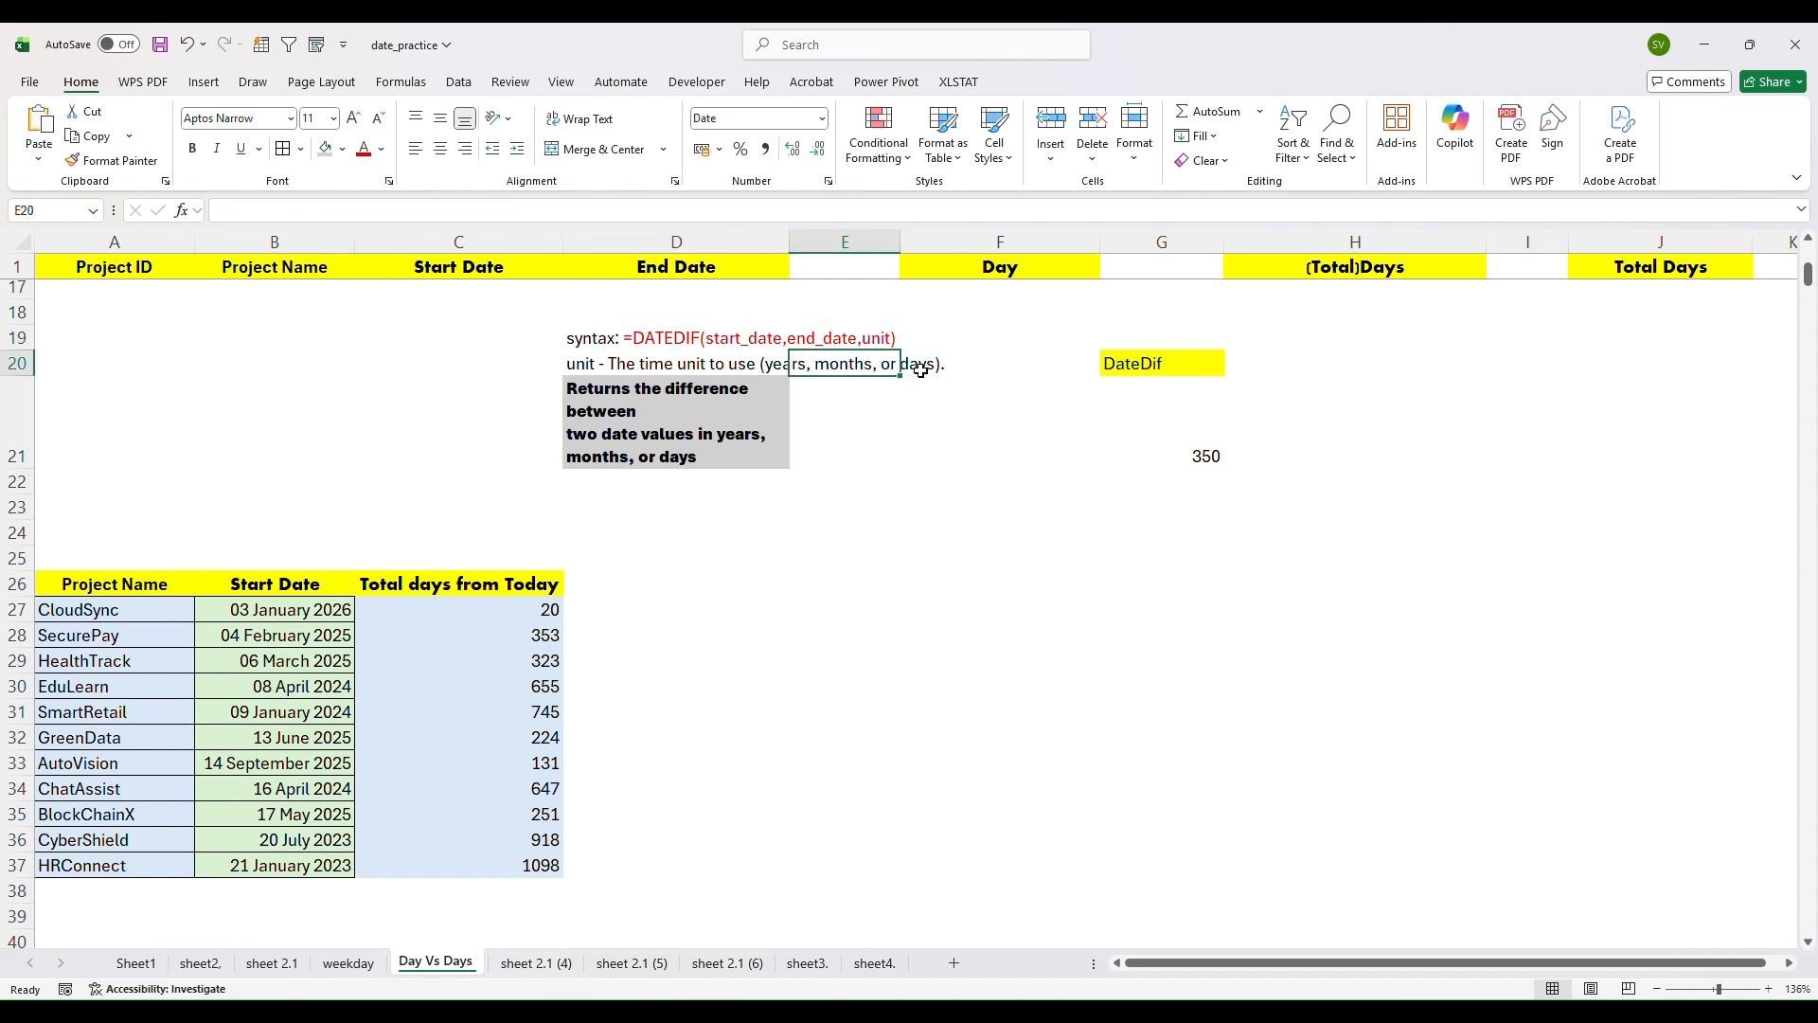
pyautogui.click(904, 370)
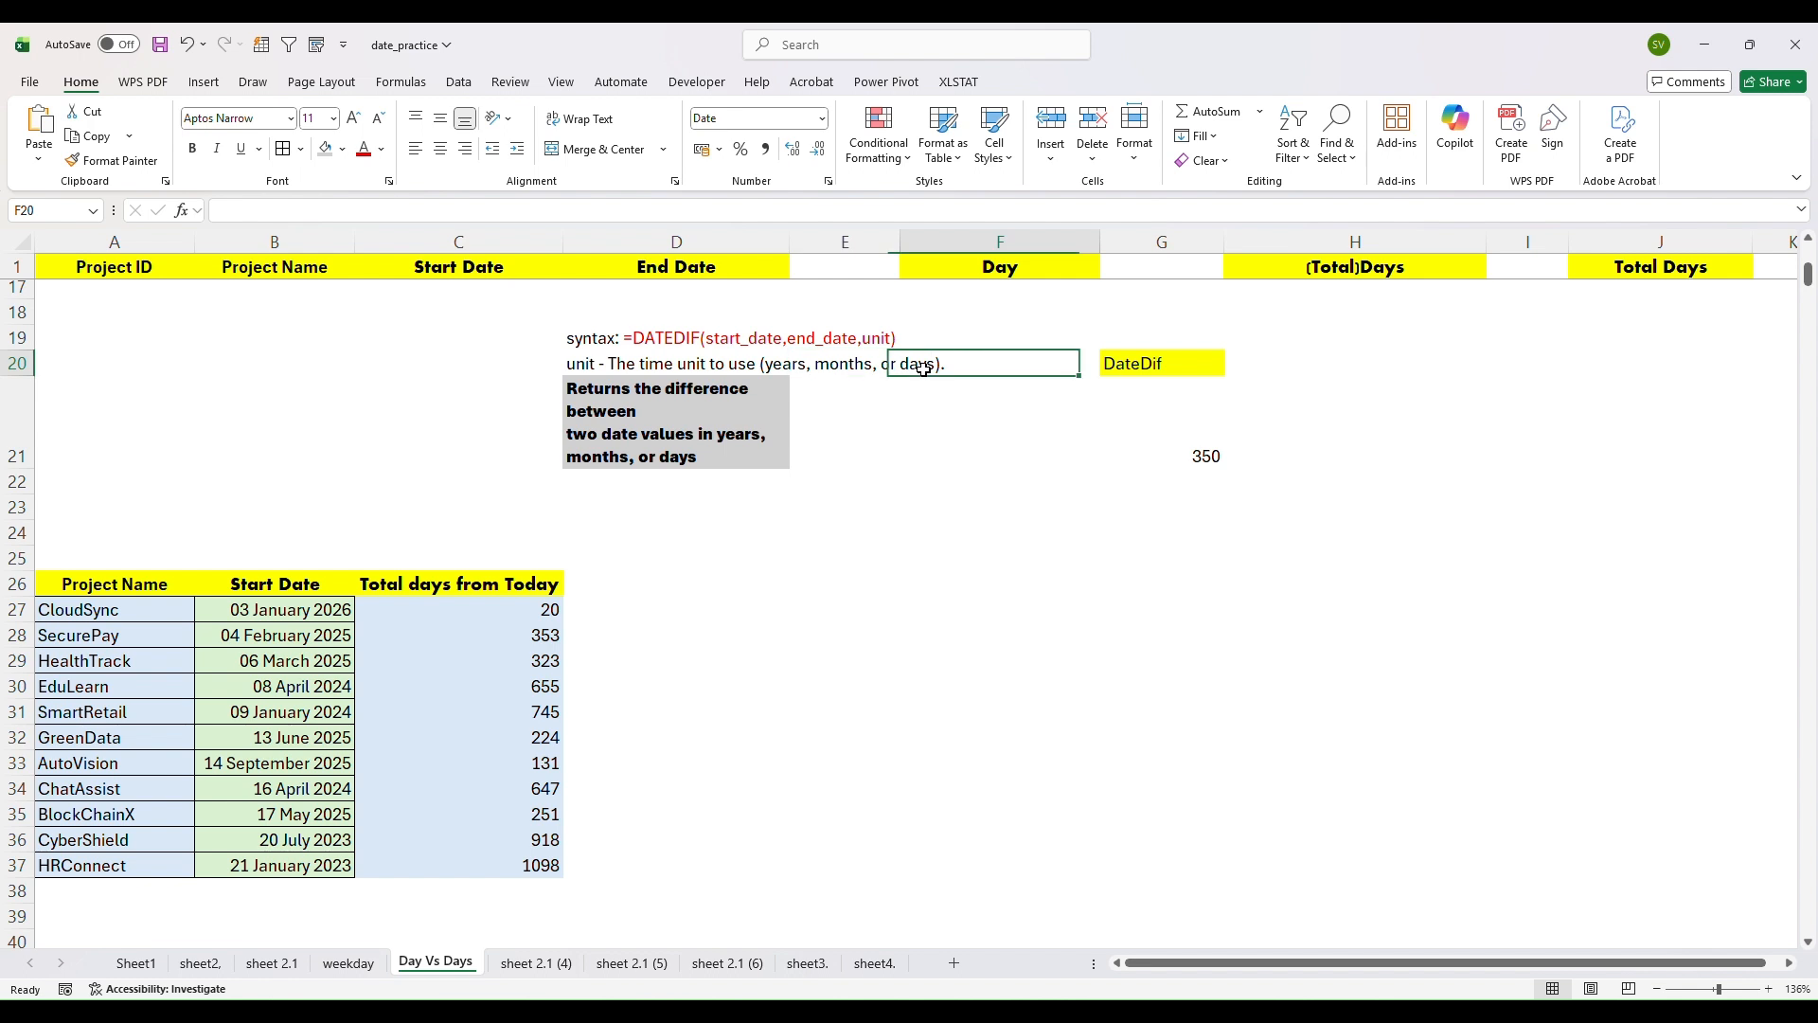
pyautogui.click(1180, 405)
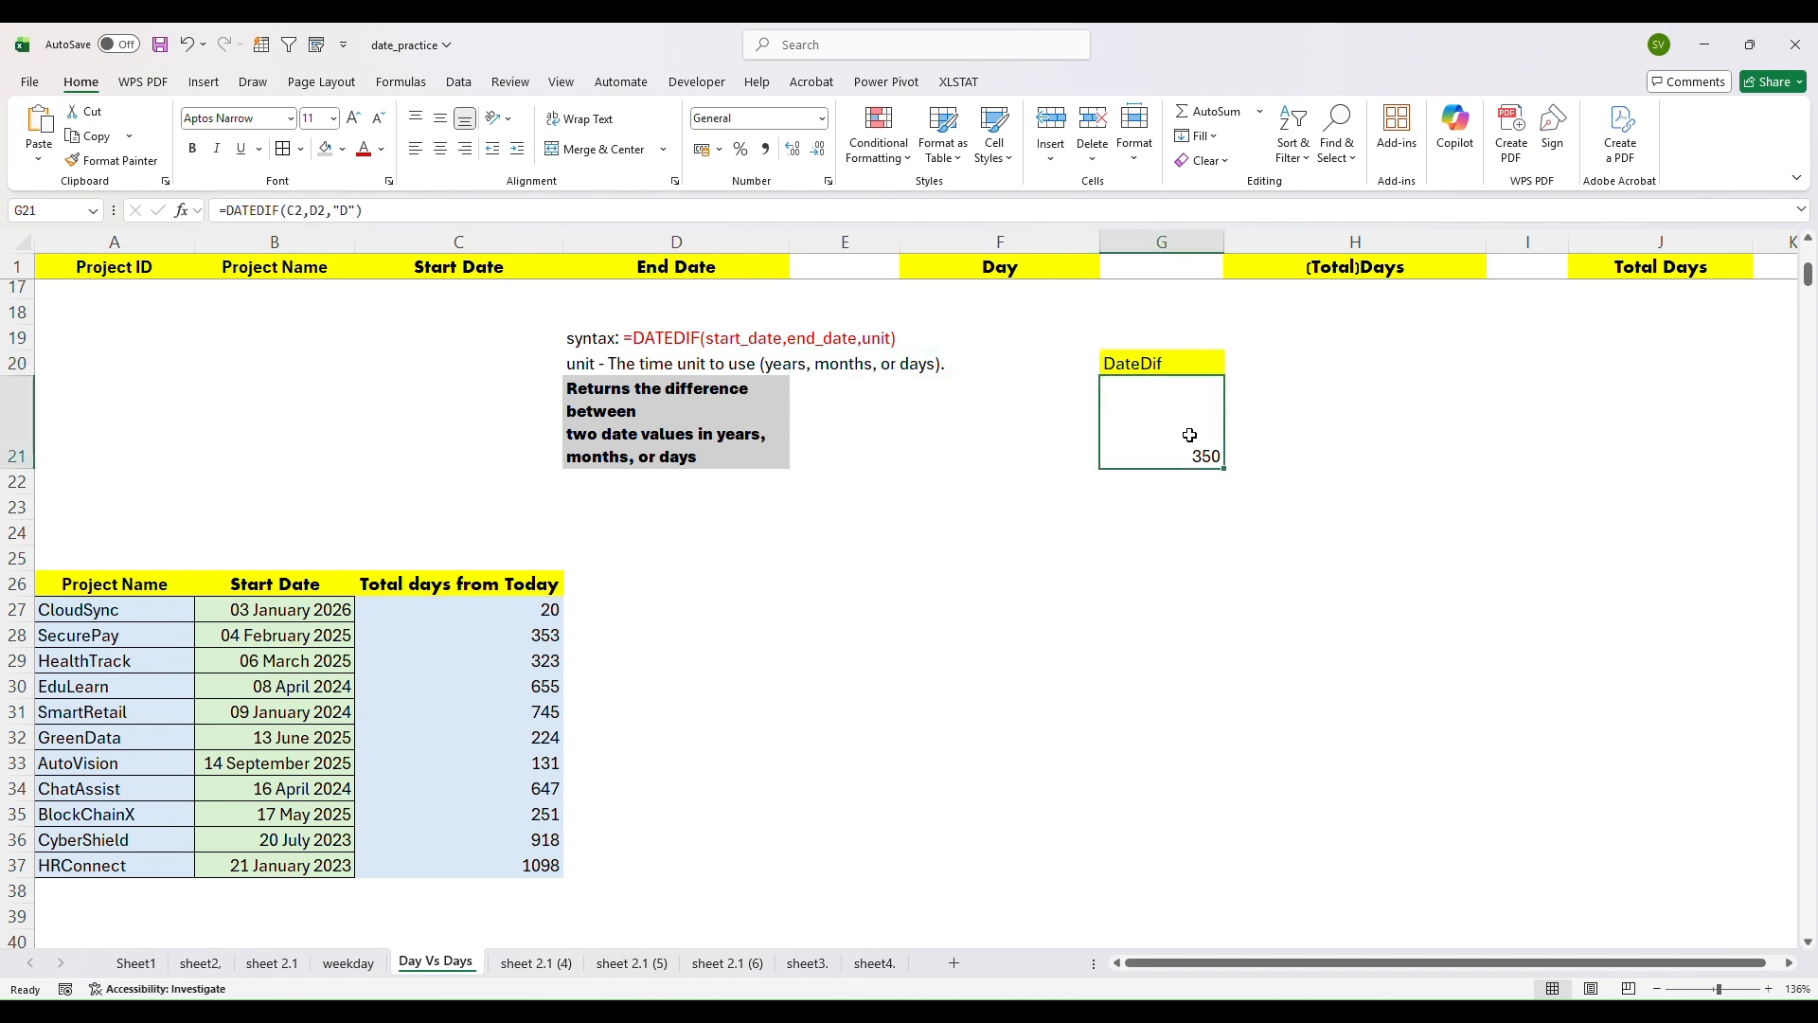
pyautogui.moveTo(1809, 276); pyautogui.dragTo(1811, 238)
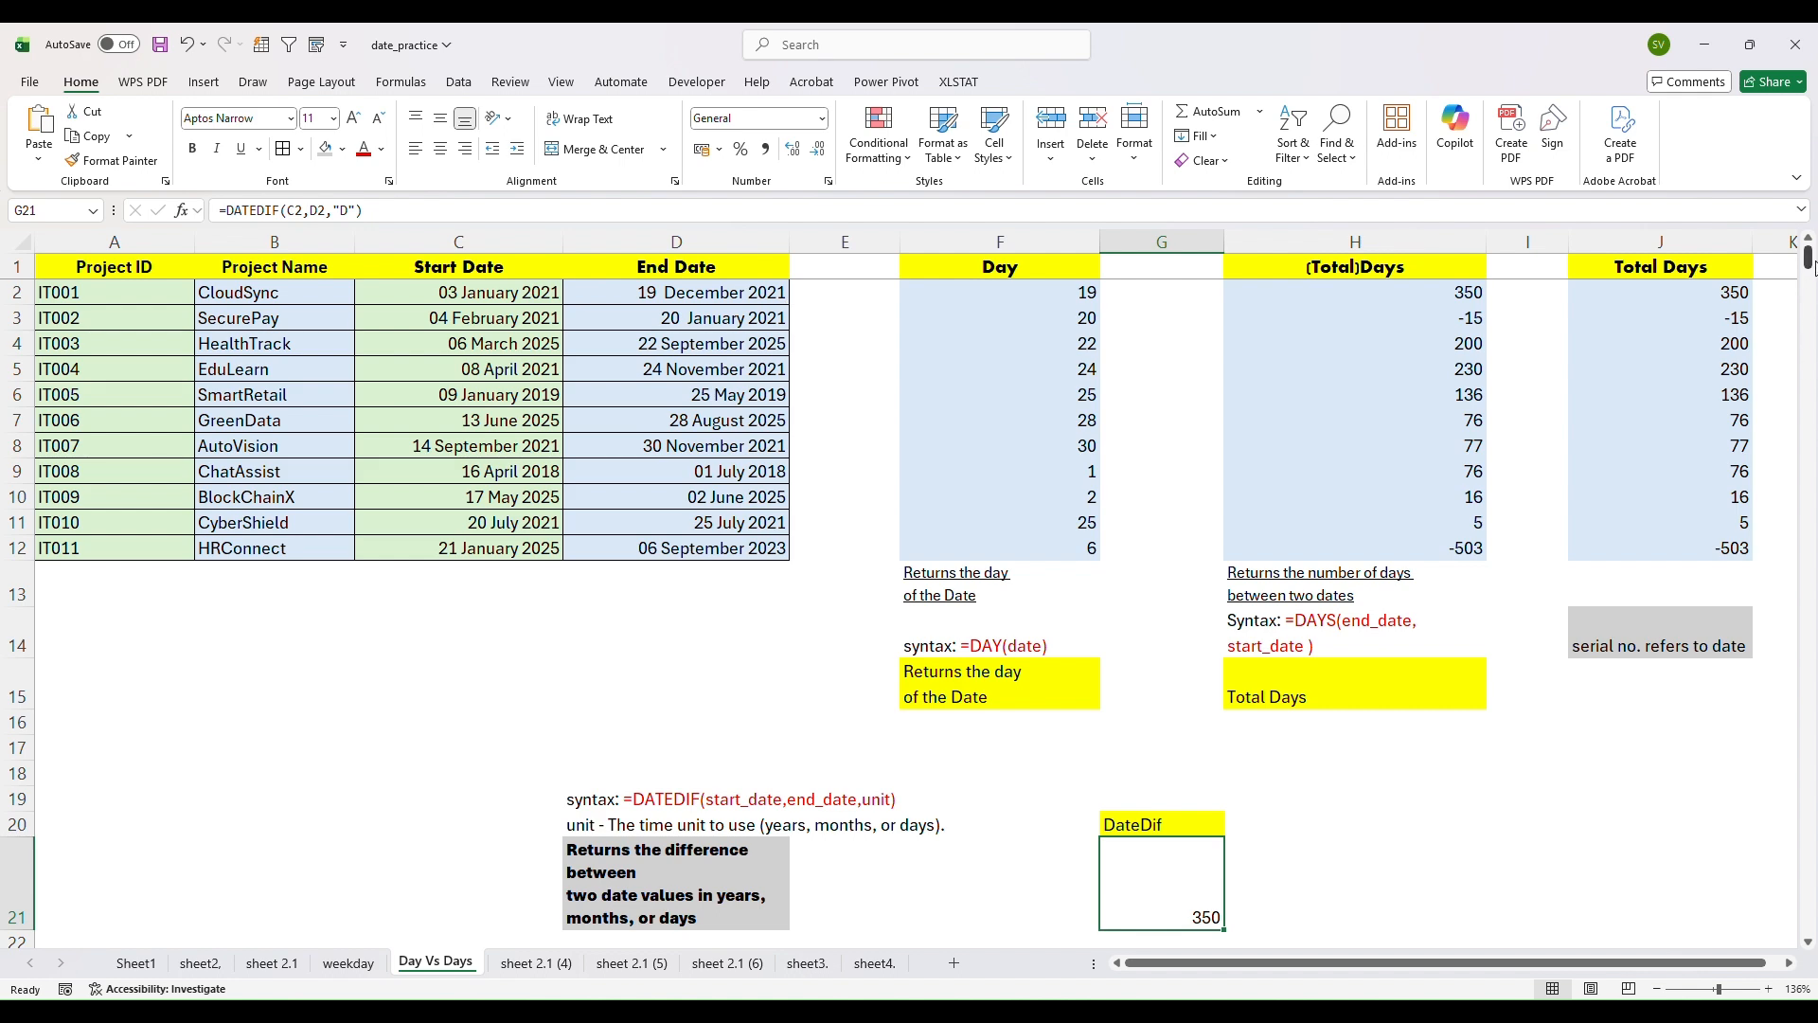
# Step: Enter =DATEDIF(C2,D2,"d") in H21 to calculate the days between CloudSync's start date and end date
pyautogui.scroll(-2, 1610, 502)
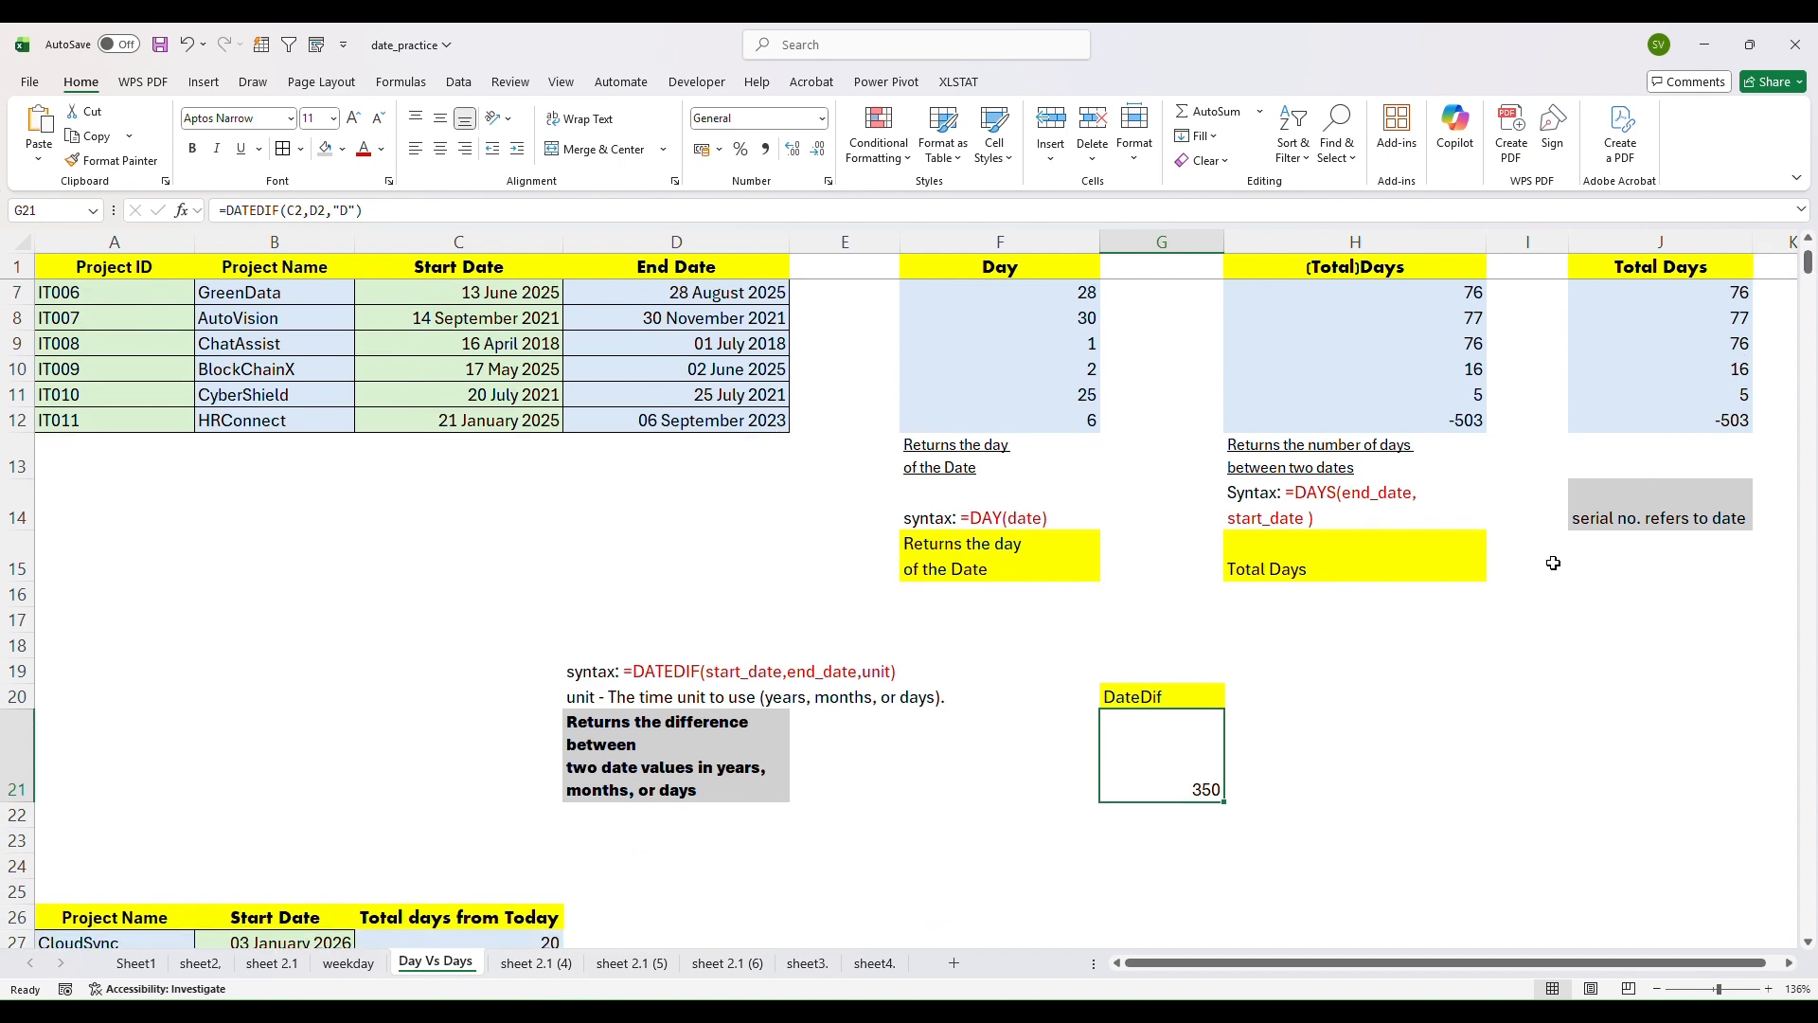
pyautogui.click(1350, 764)
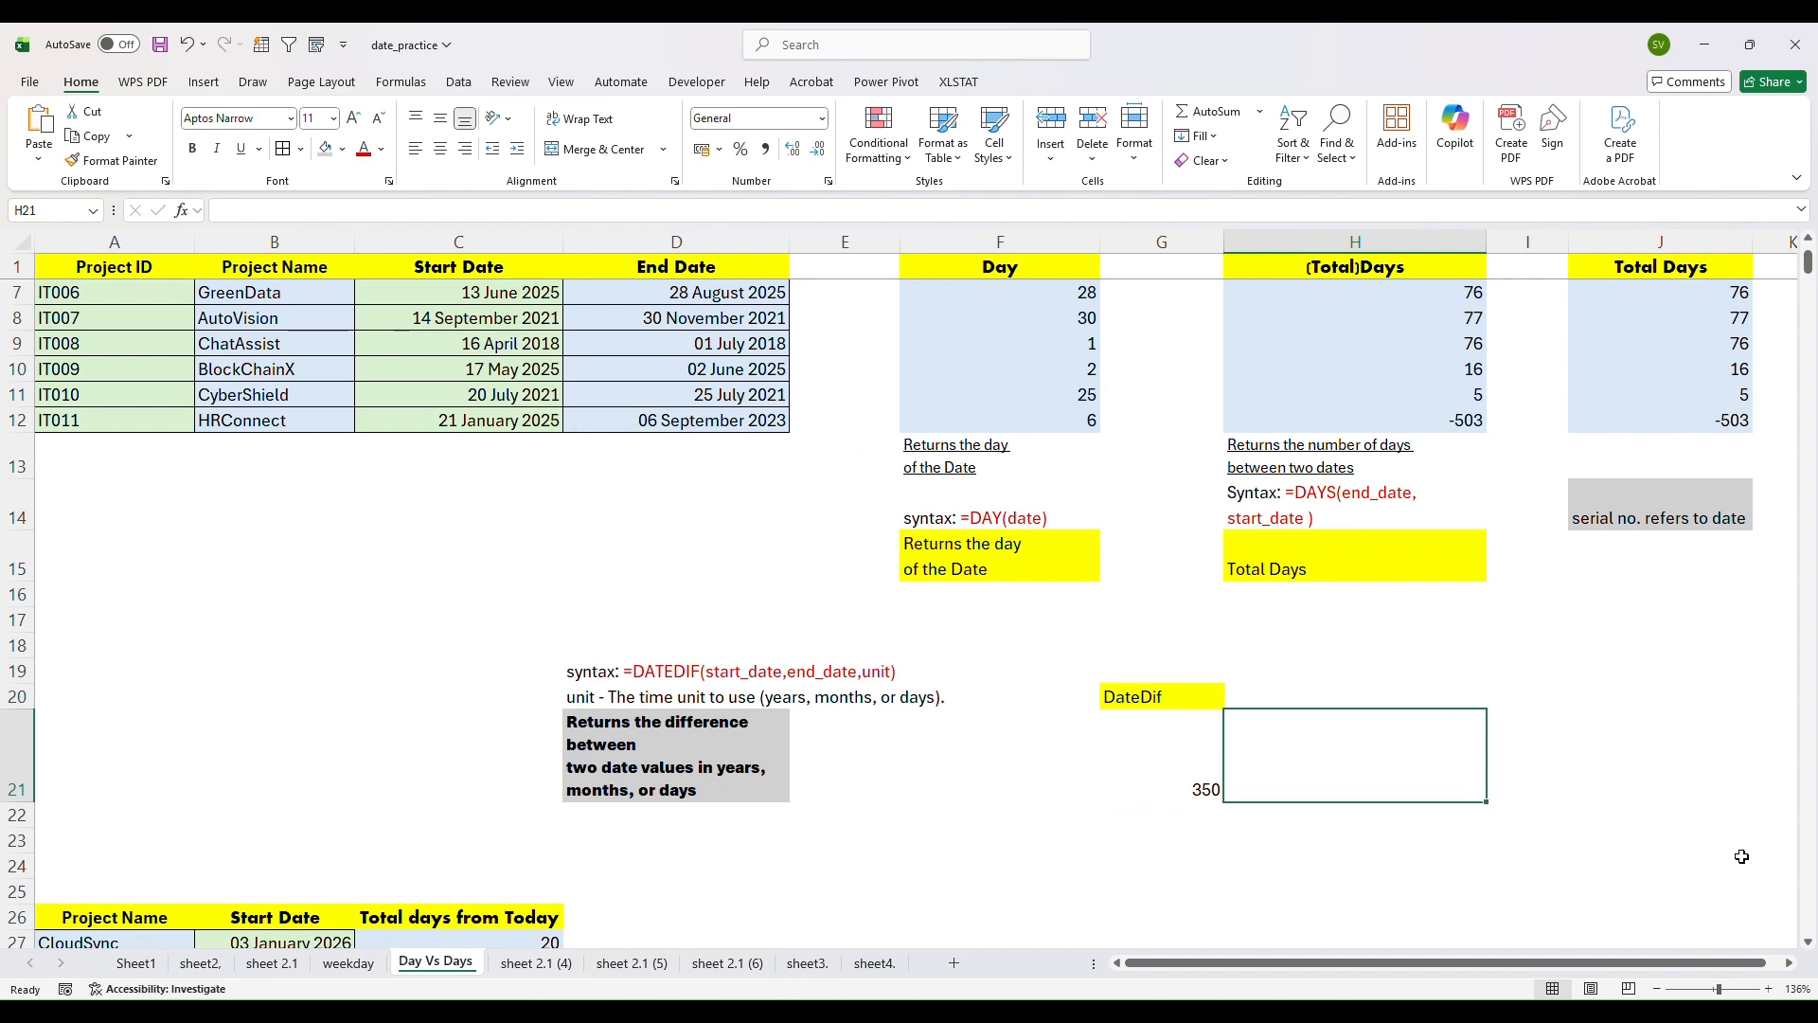
pyautogui.moveTo(1809, 275); pyautogui.dragTo(1809, 267)
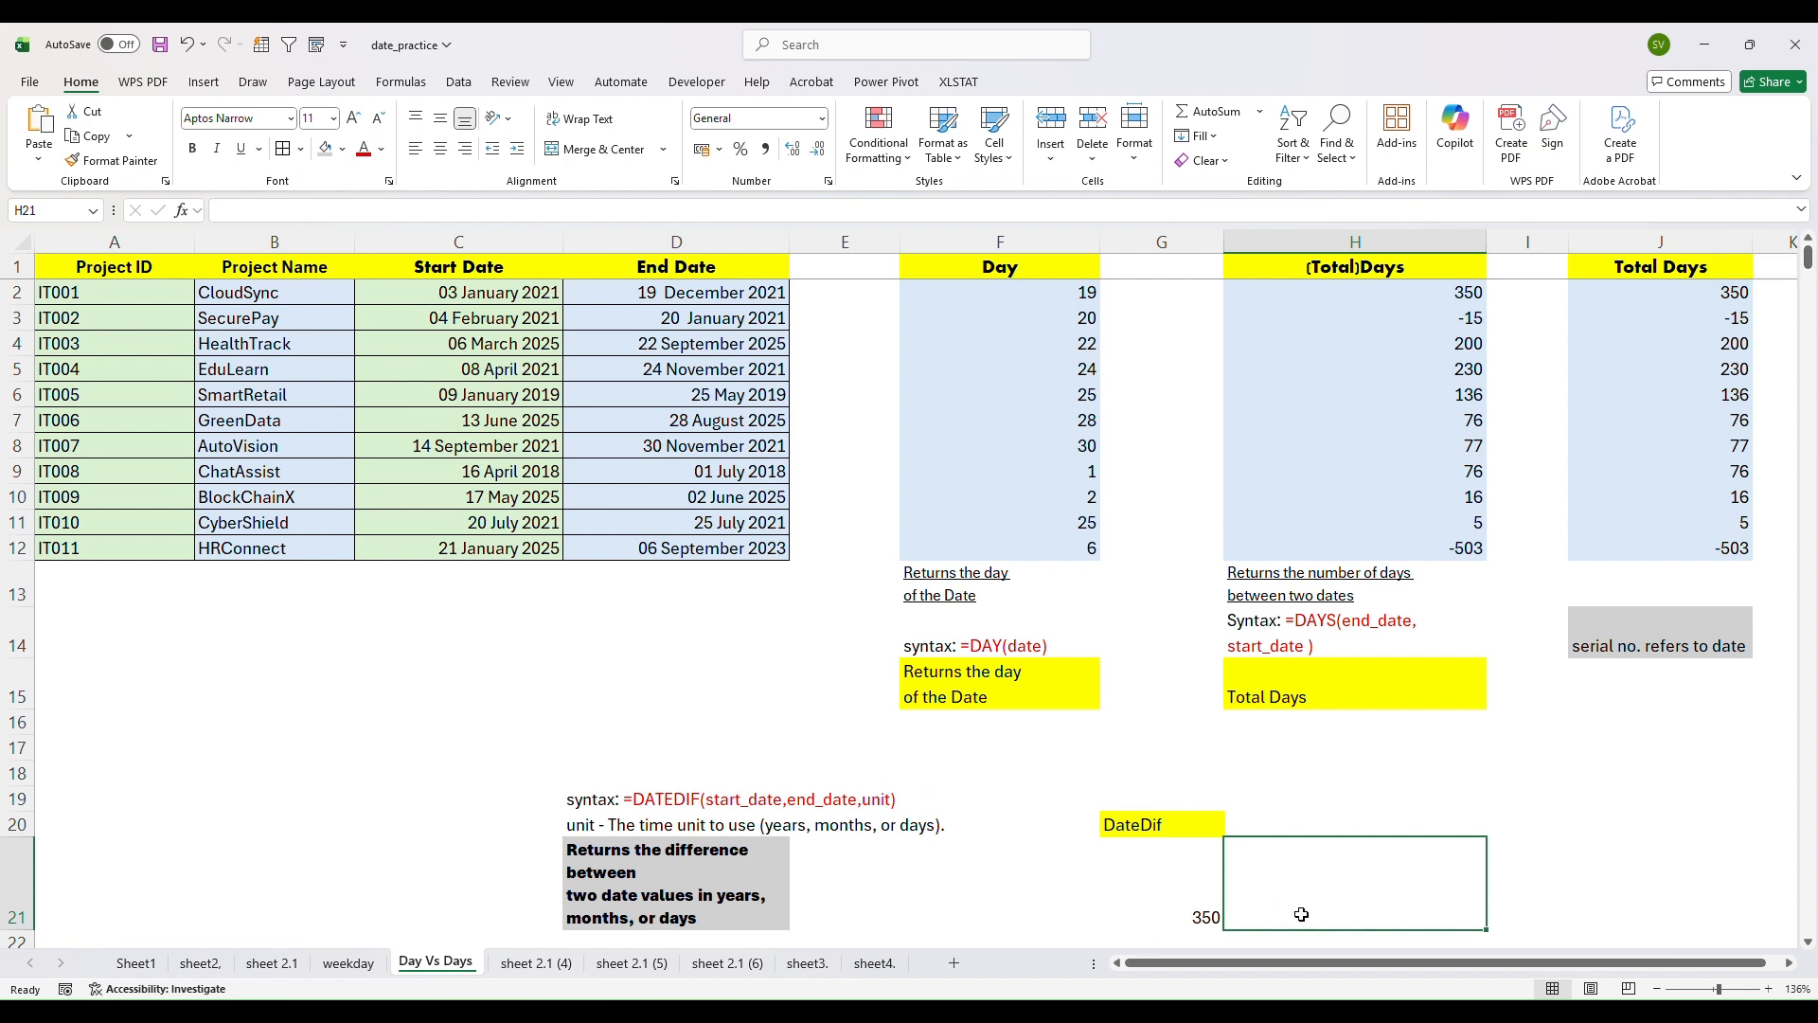
pyautogui.write('=Dated')
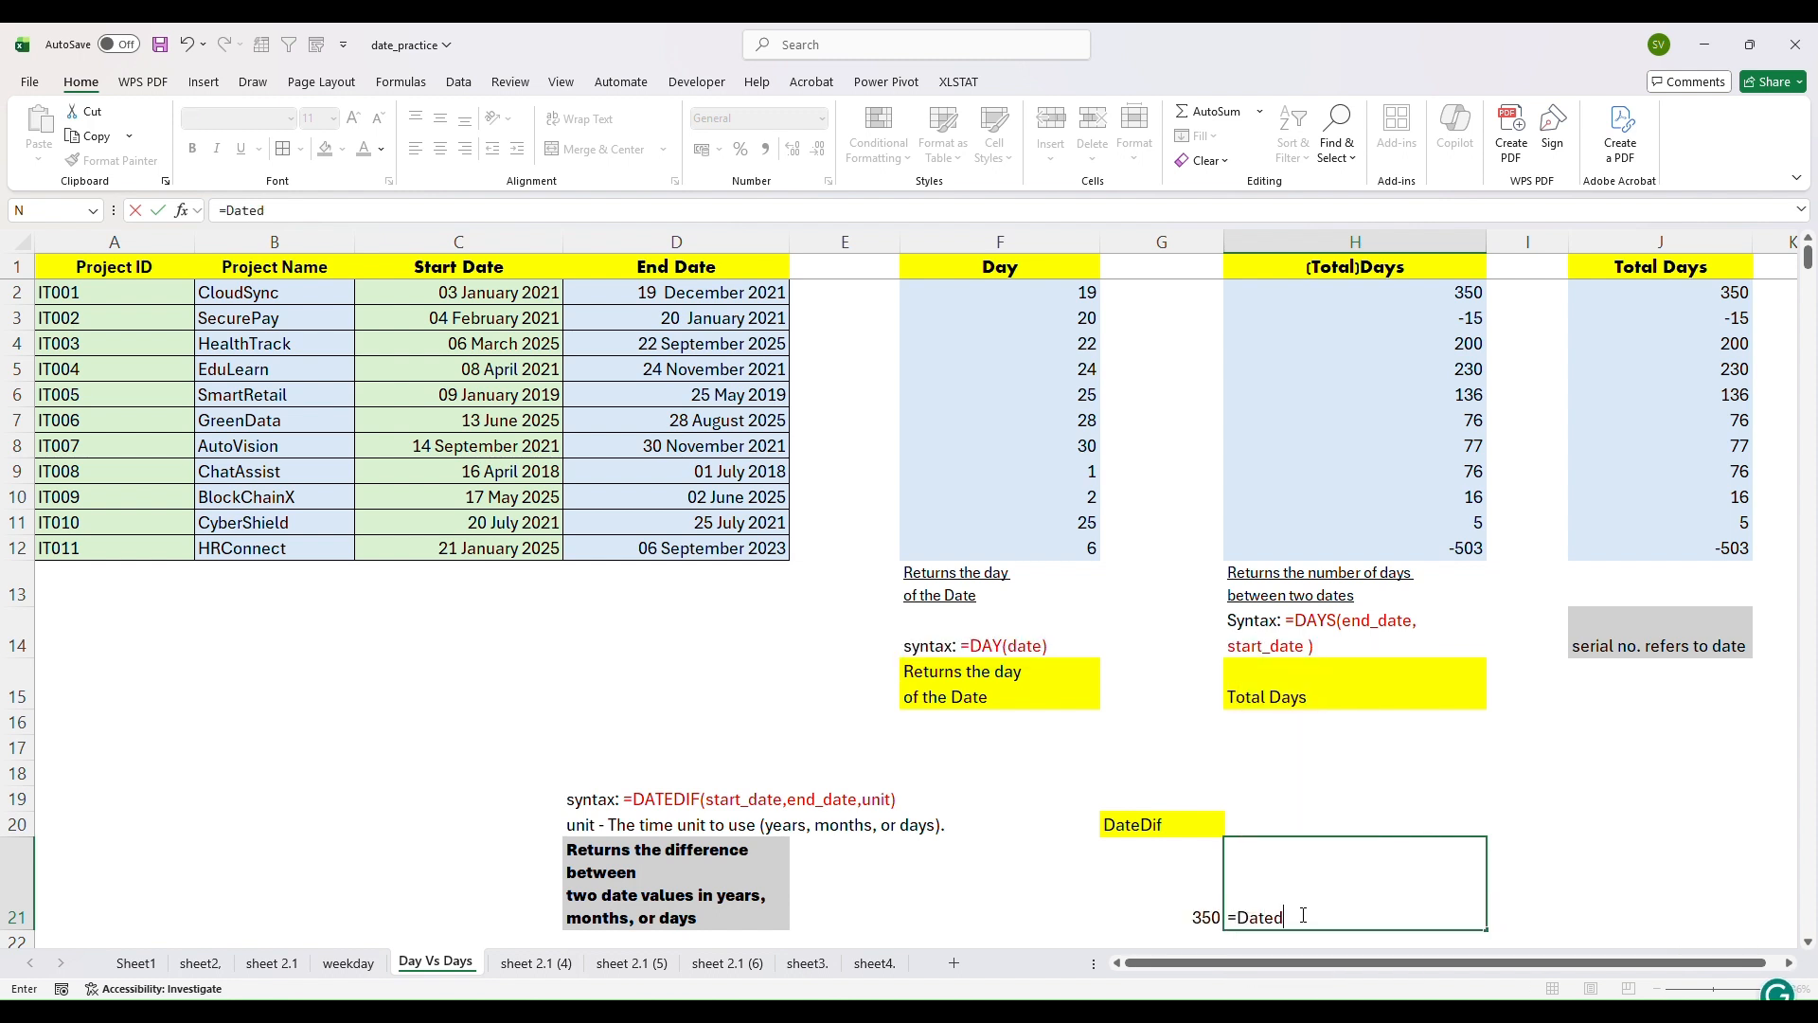
pyautogui.write('if(')
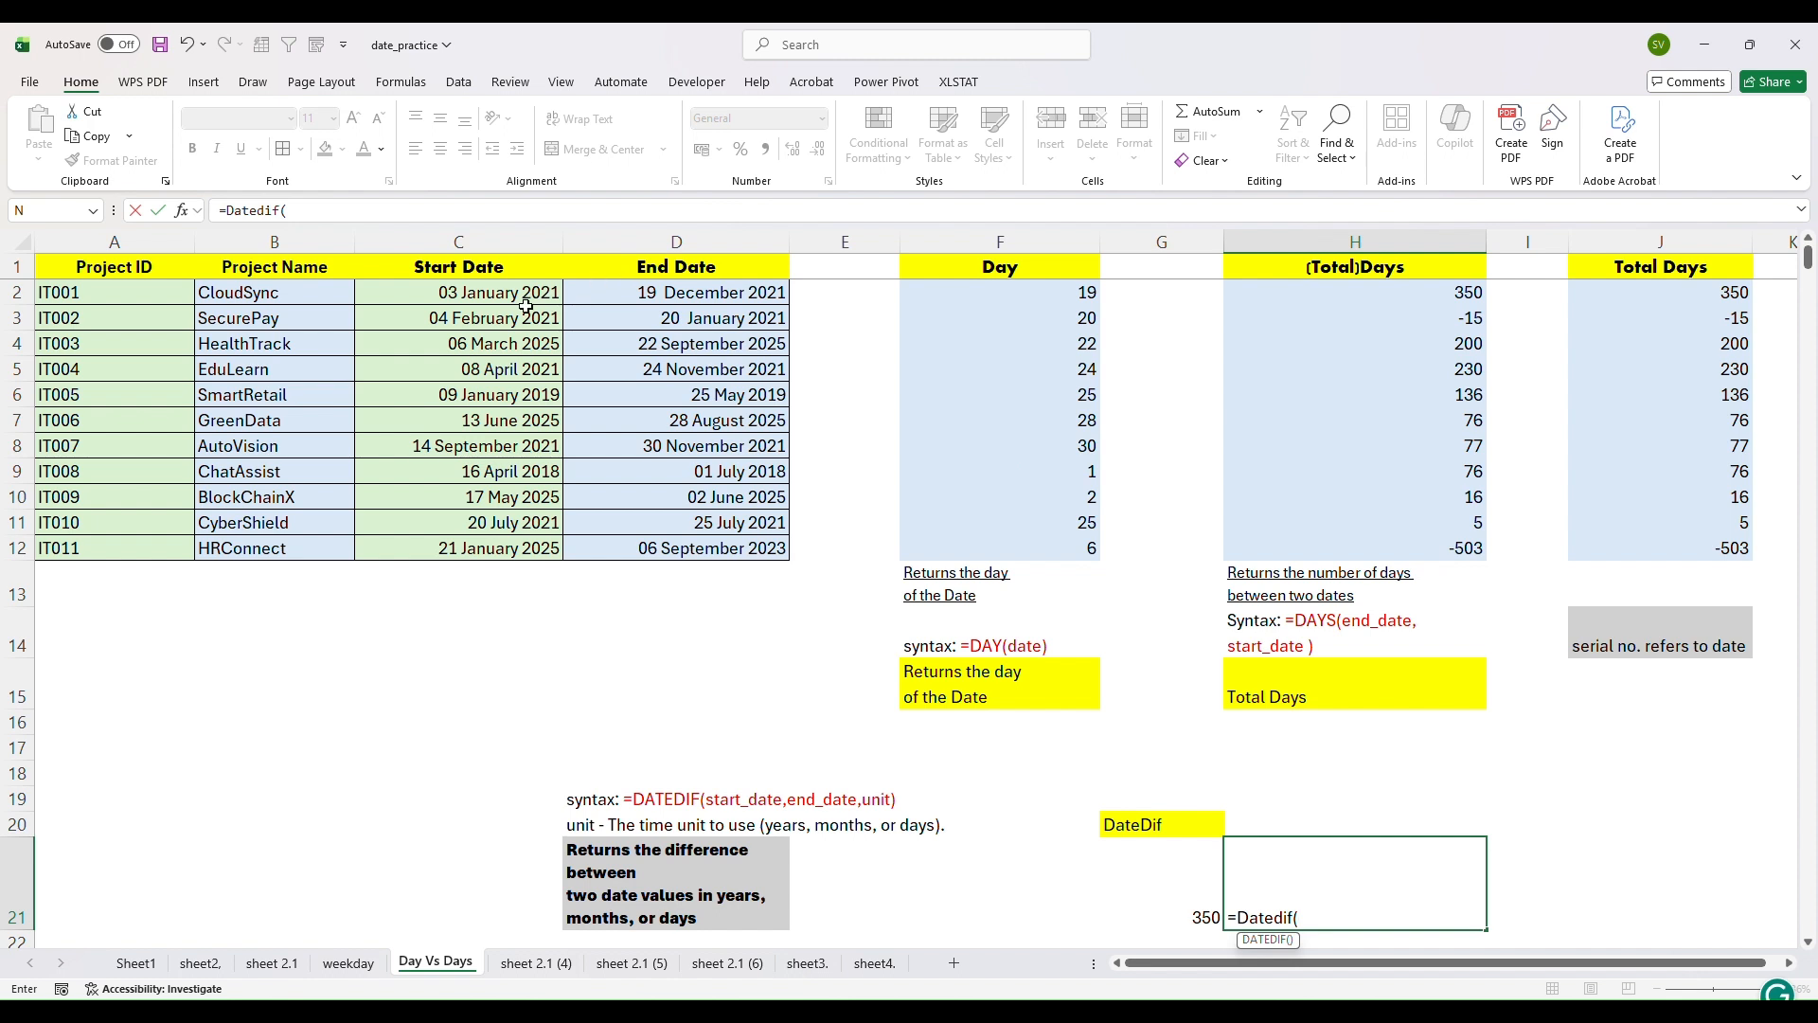
pyautogui.click(494, 297)
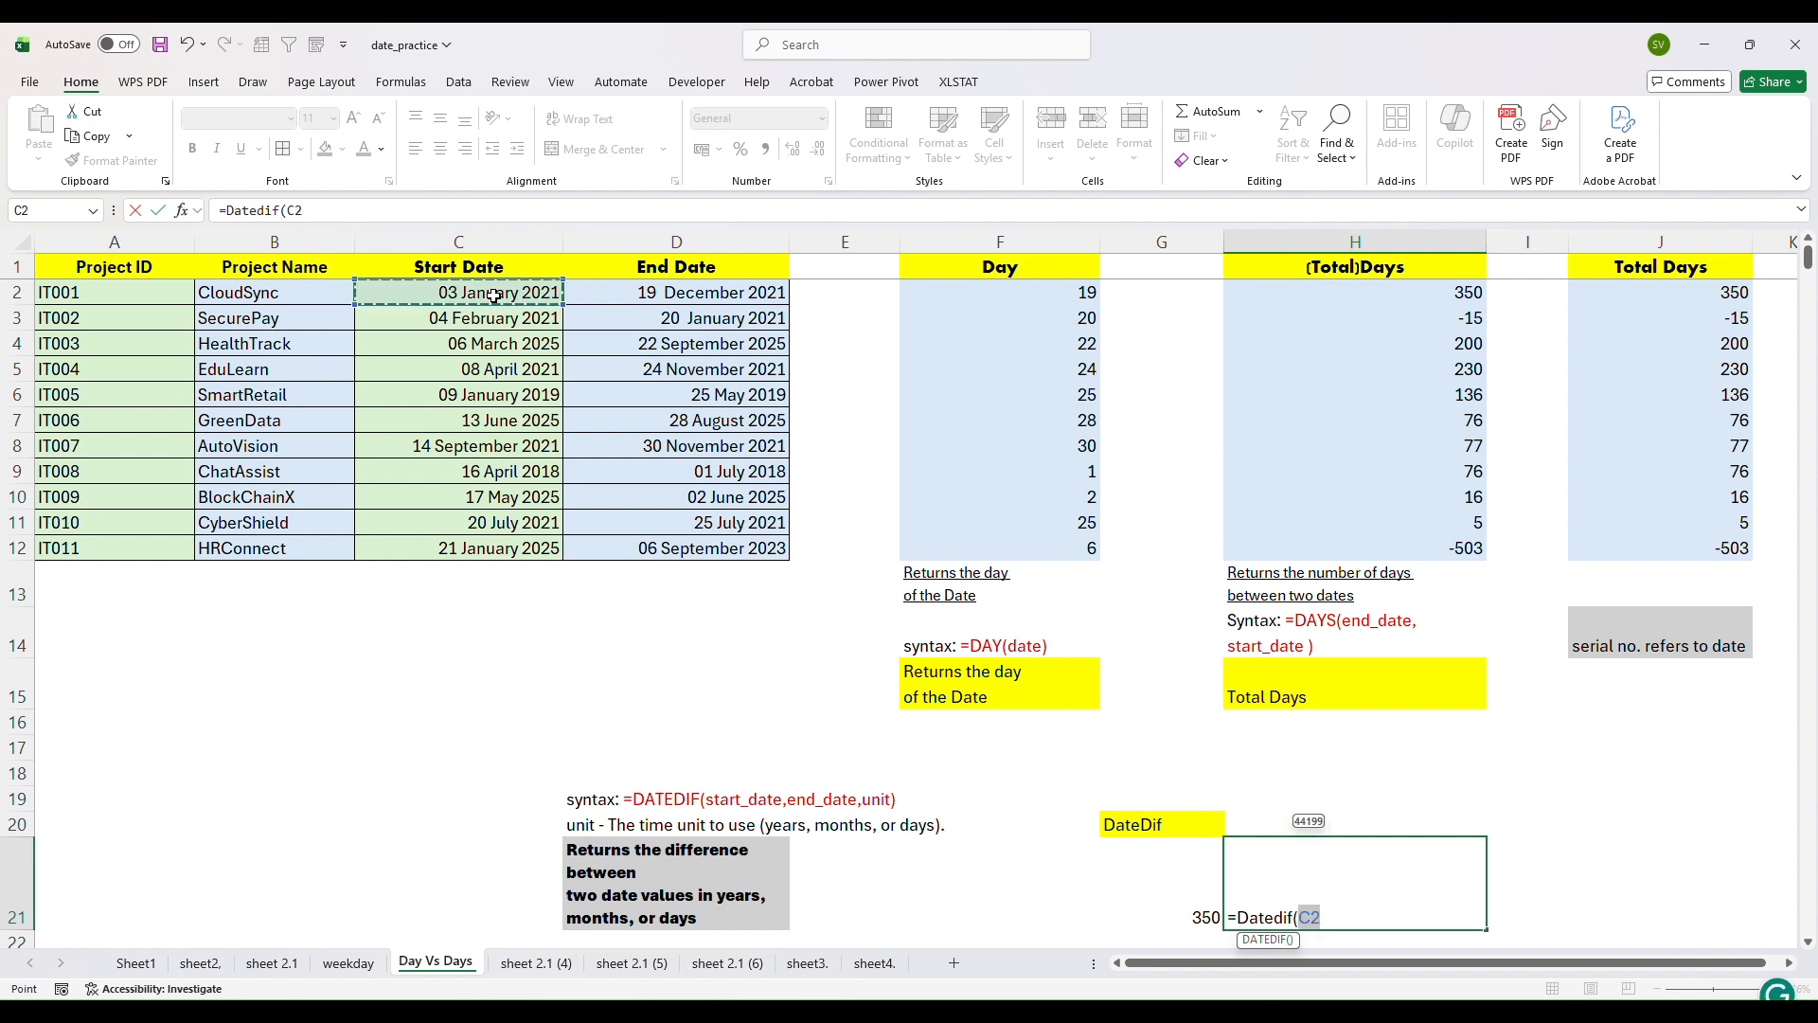
pyautogui.write(',')
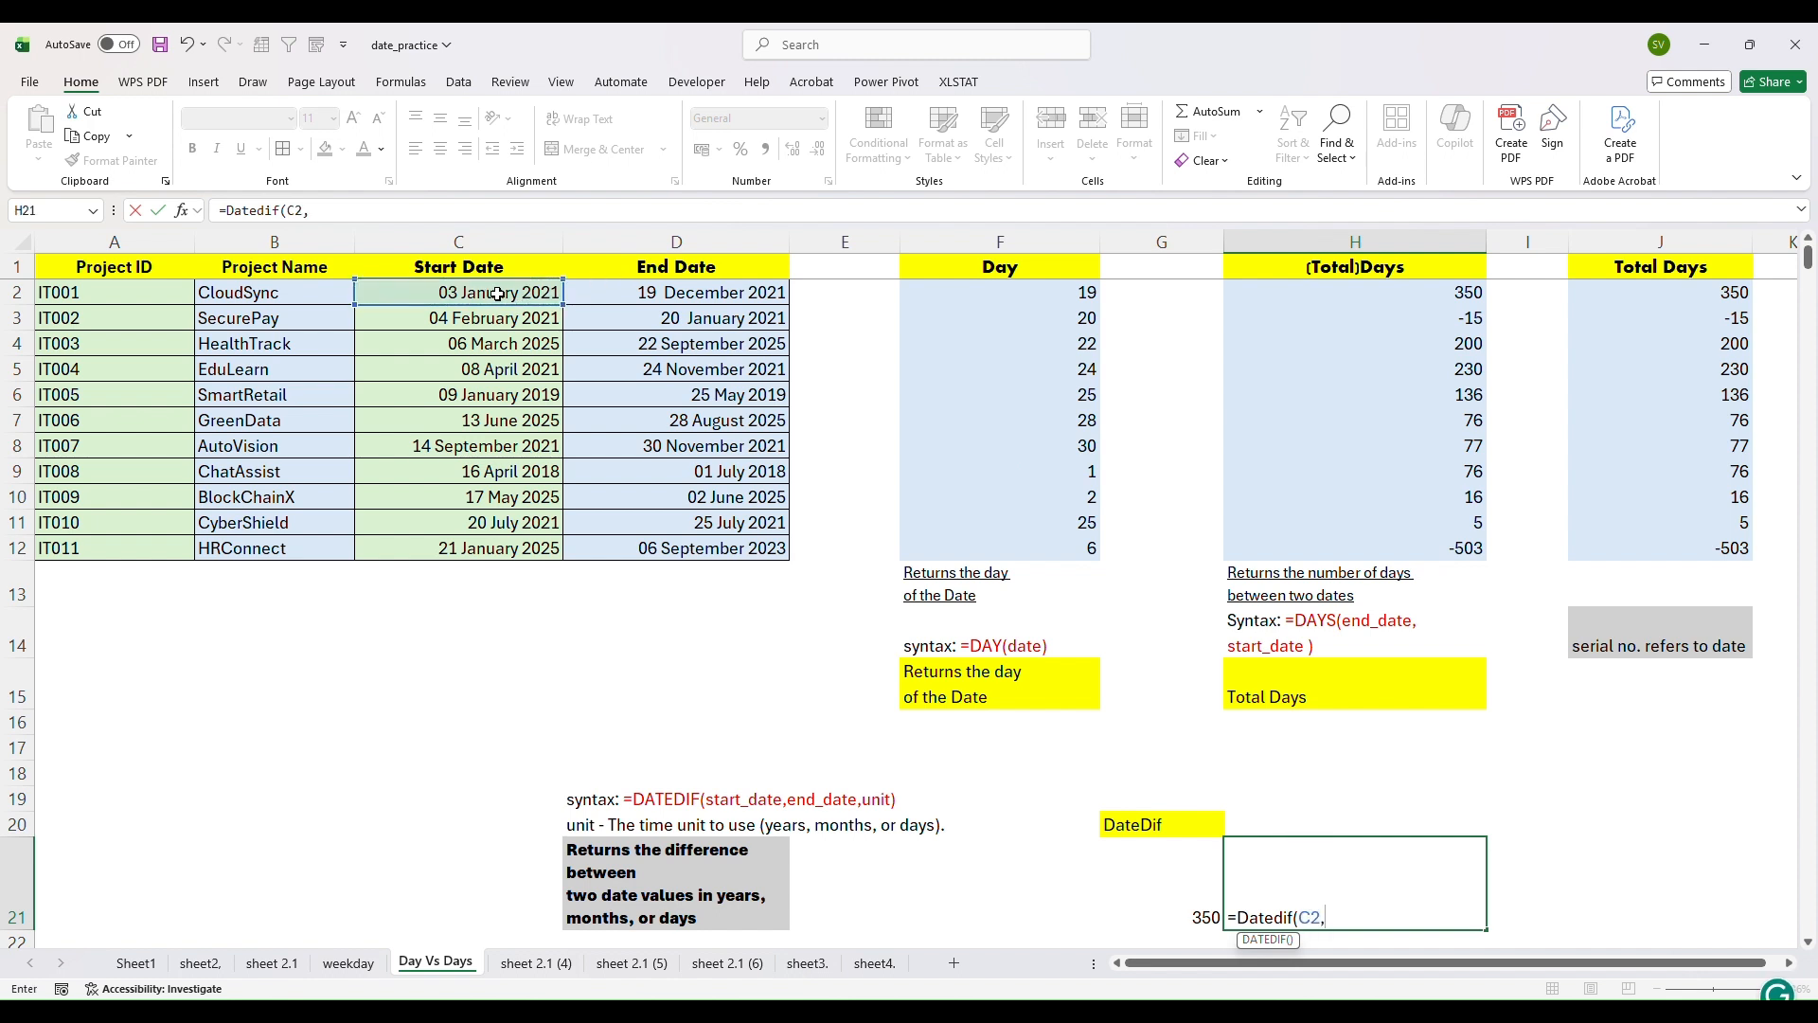
pyautogui.click(682, 297)
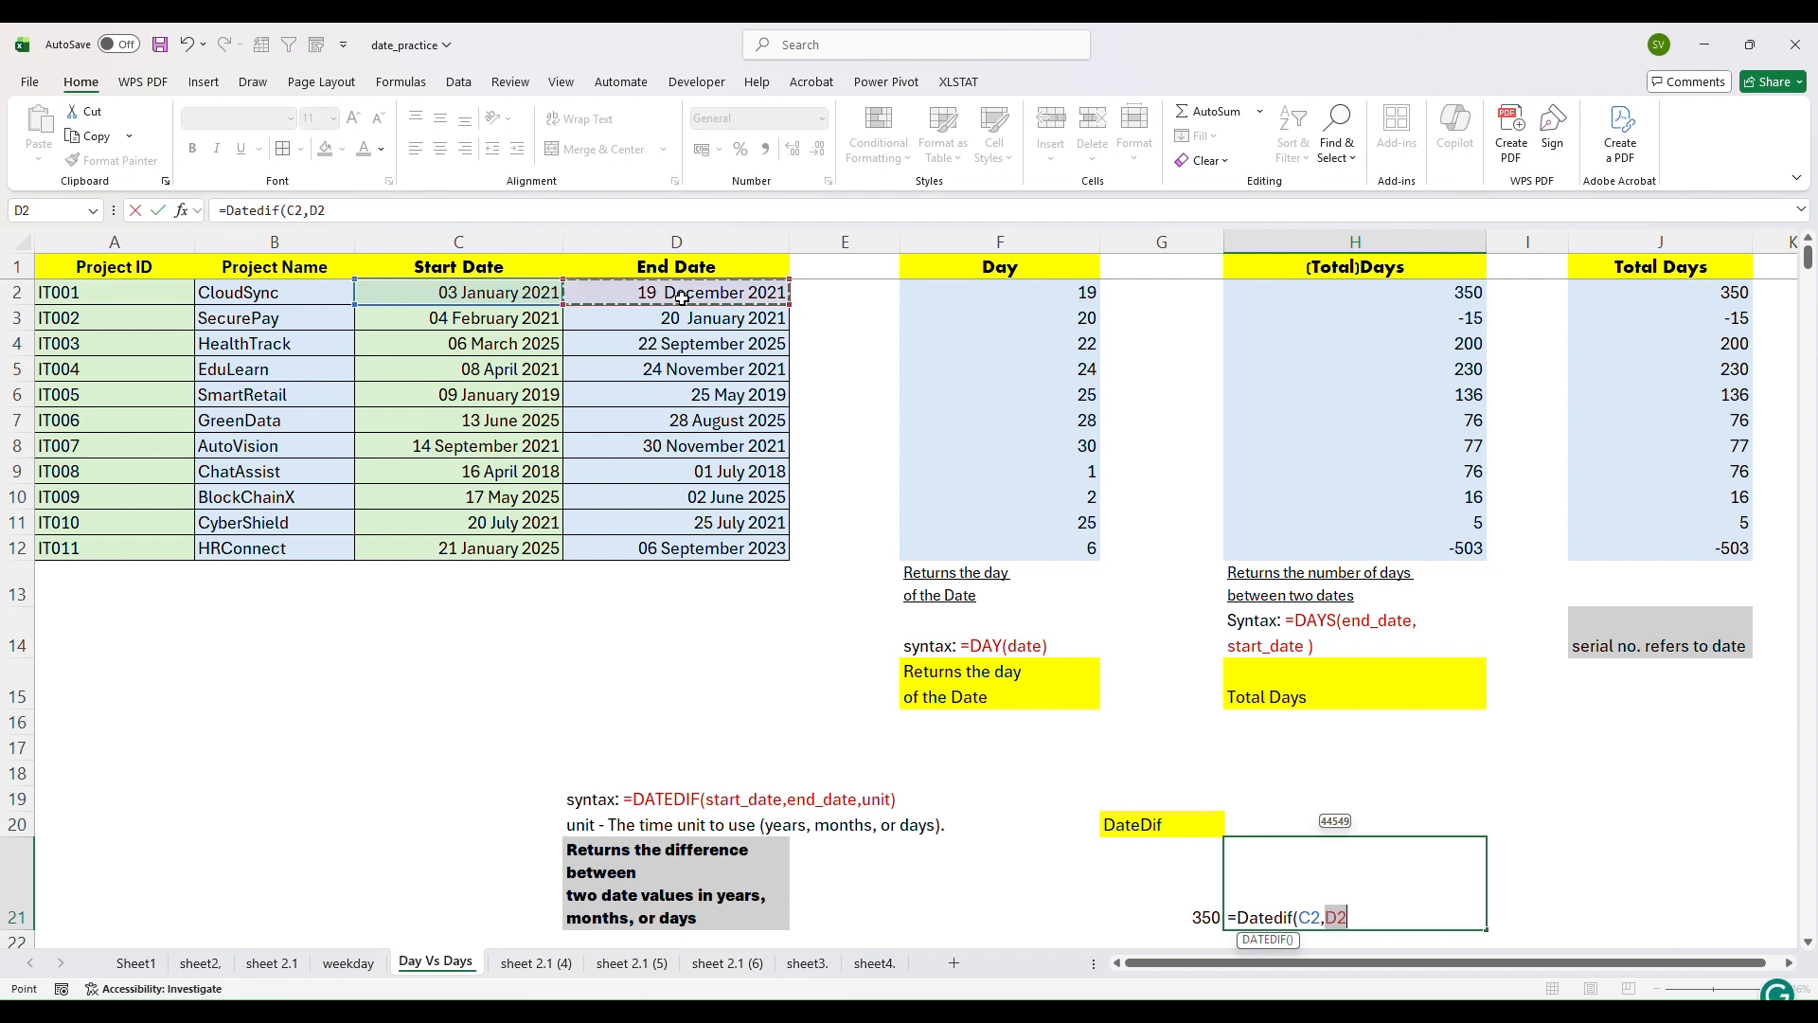
pyautogui.write(',"d')
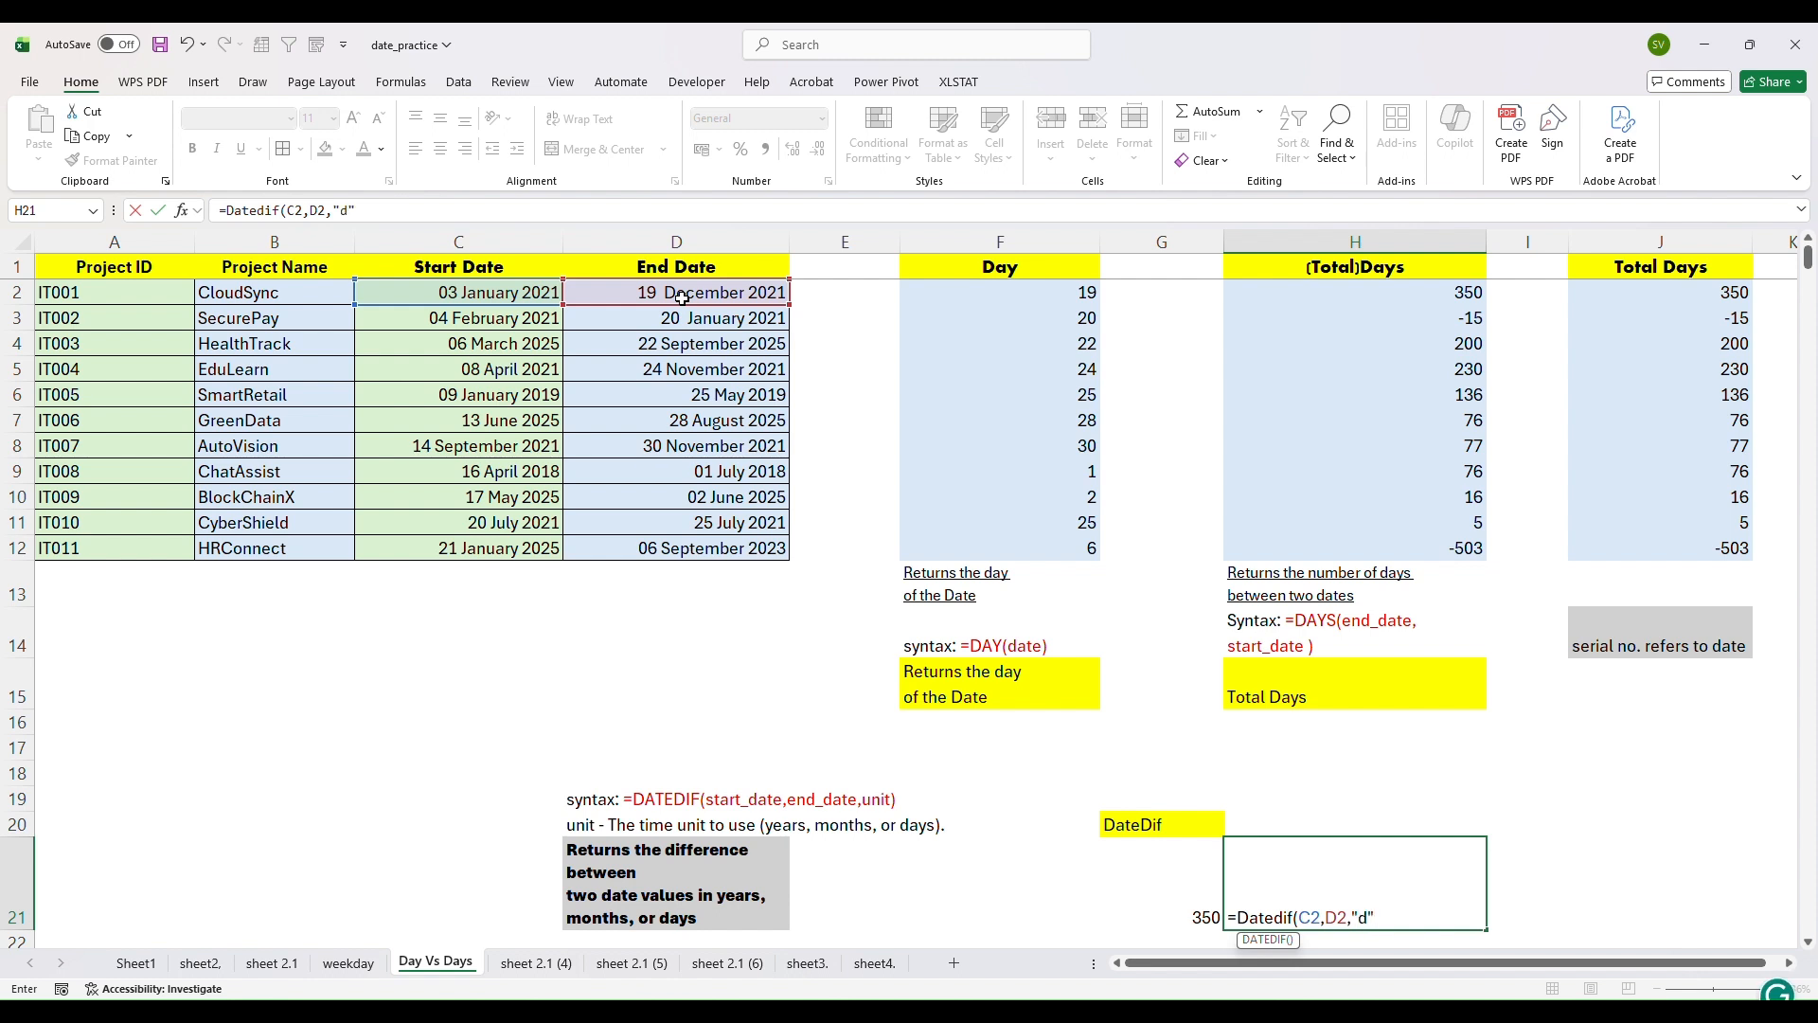
pyautogui.write(')')
pyautogui.press('Return')
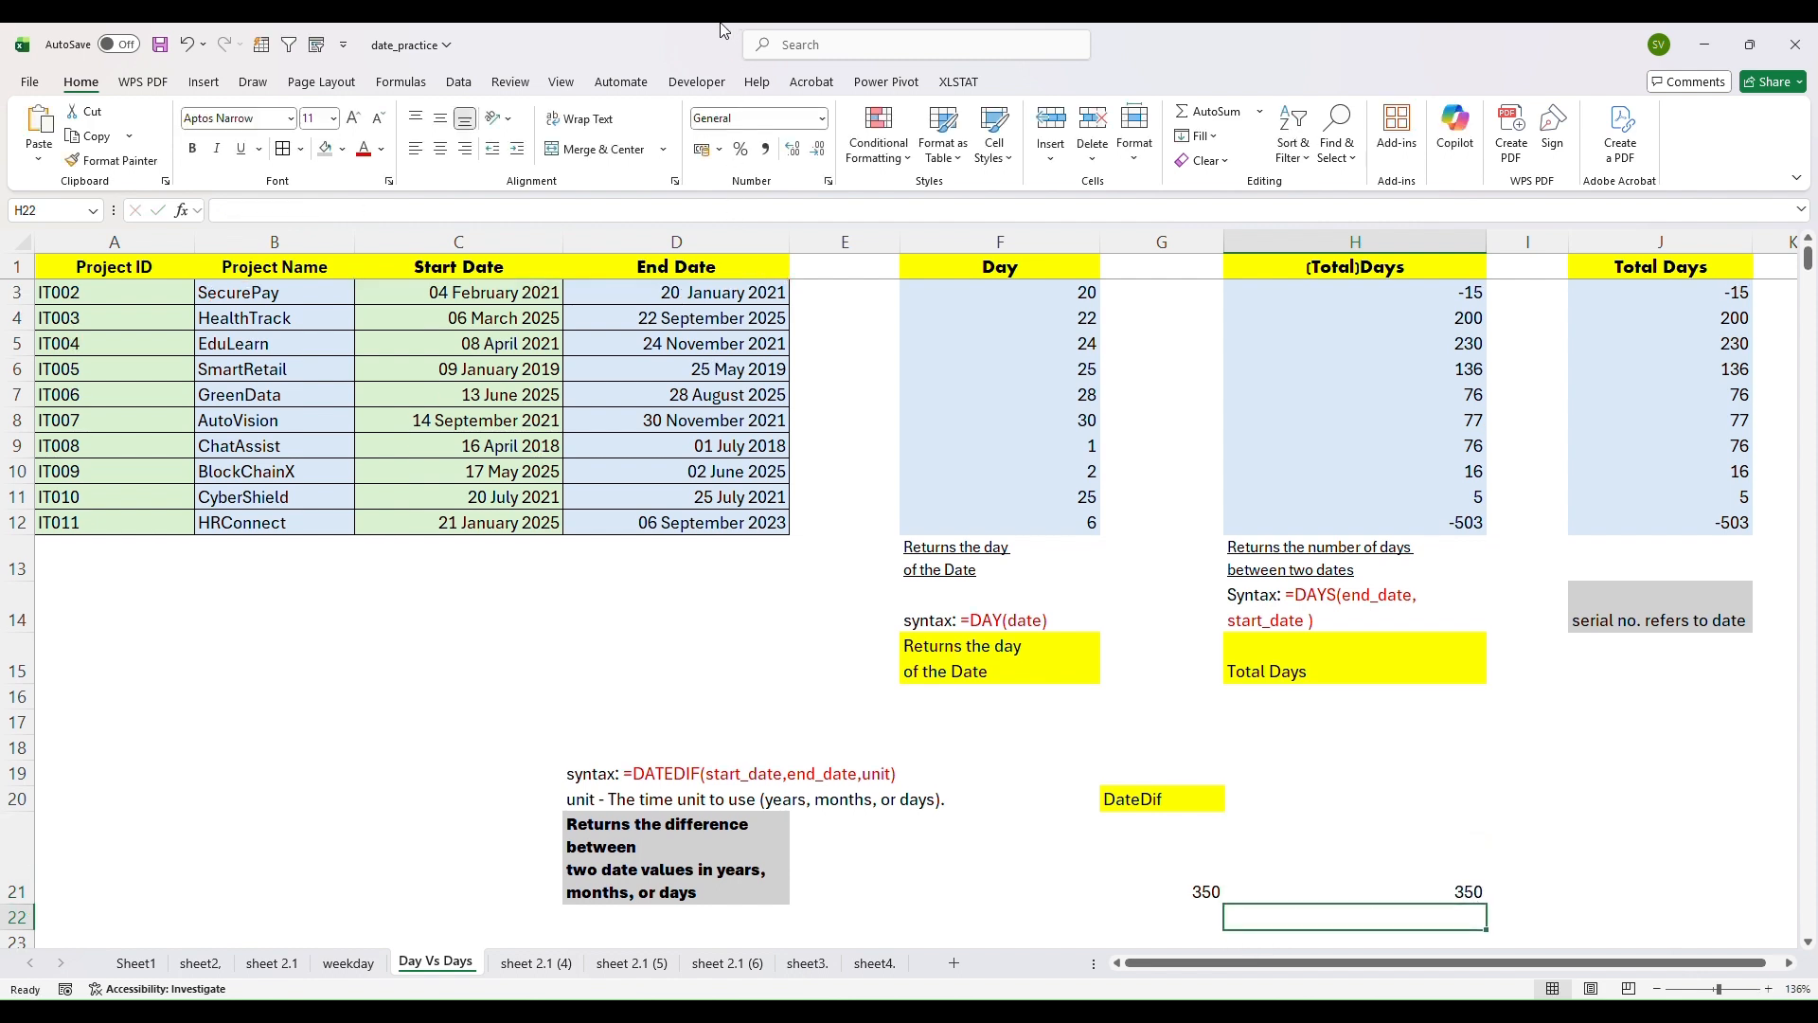
# Step: Compare the DATEDIF formulas and results in G21 and H21
pyautogui.moveTo(1809, 272); pyautogui.dragTo(1809, 281)
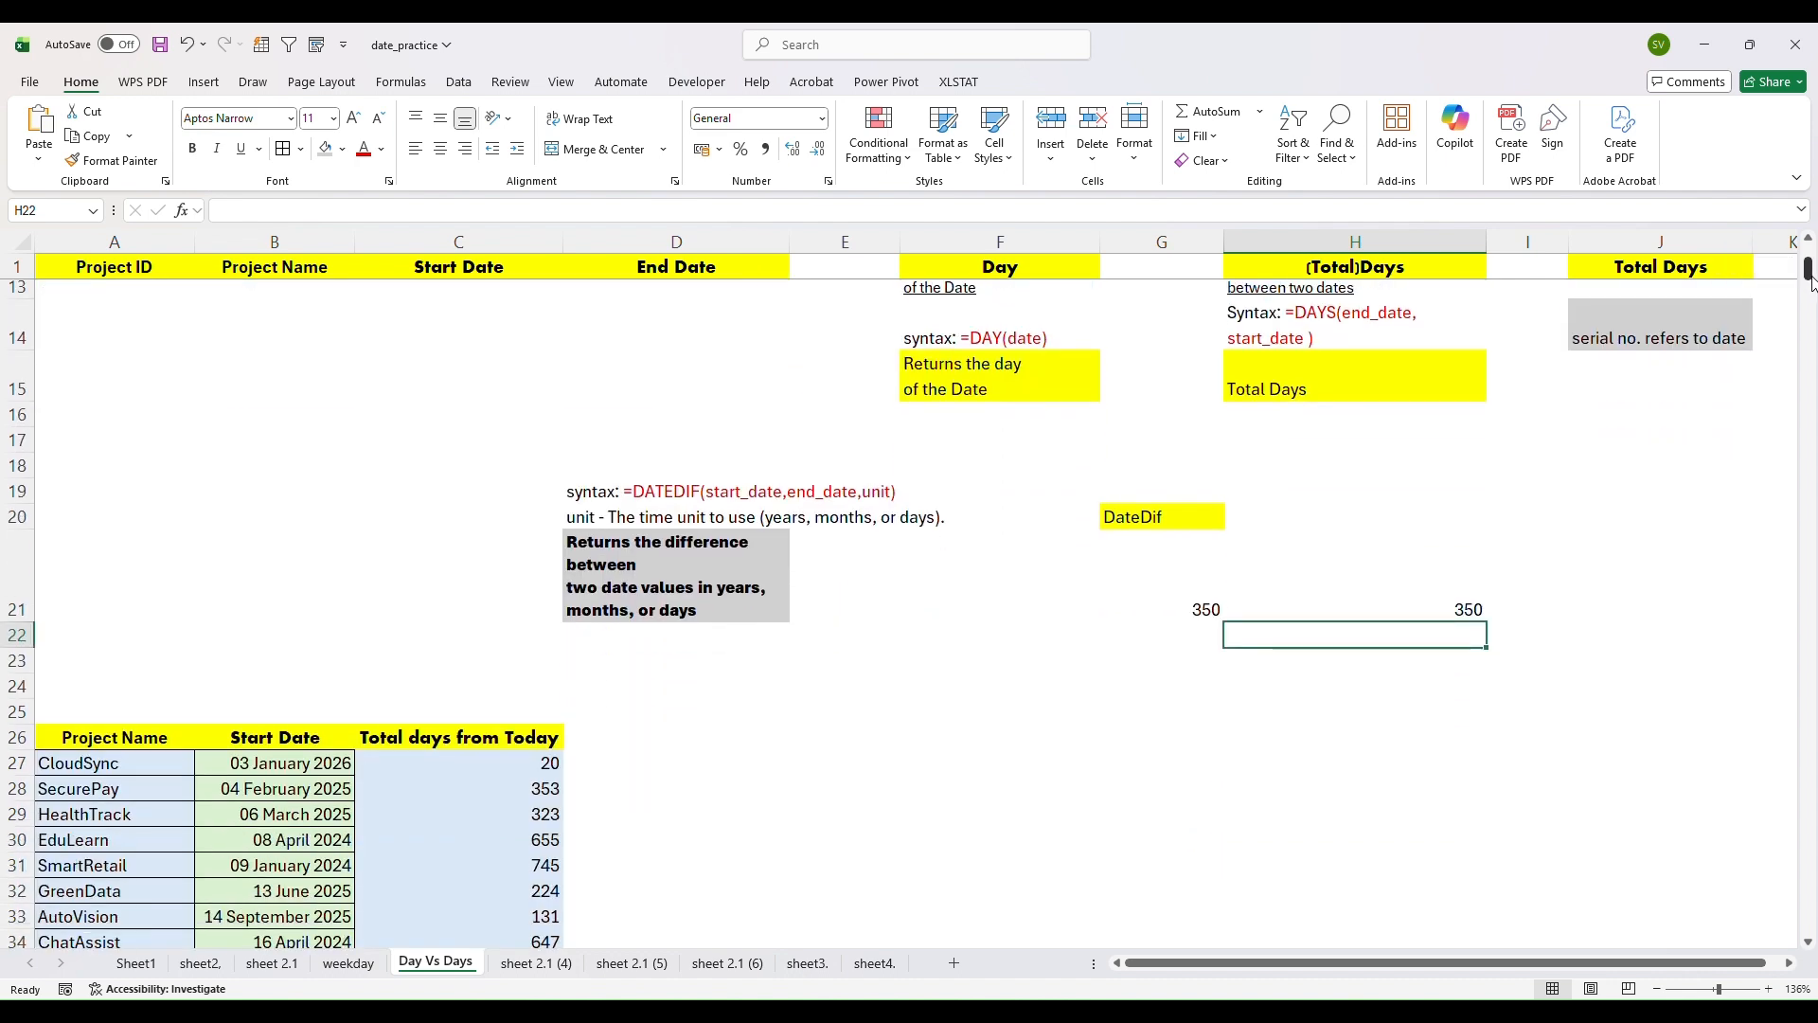
pyautogui.click(1383, 598)
pyautogui.click(1174, 609)
pyautogui.click(1349, 609)
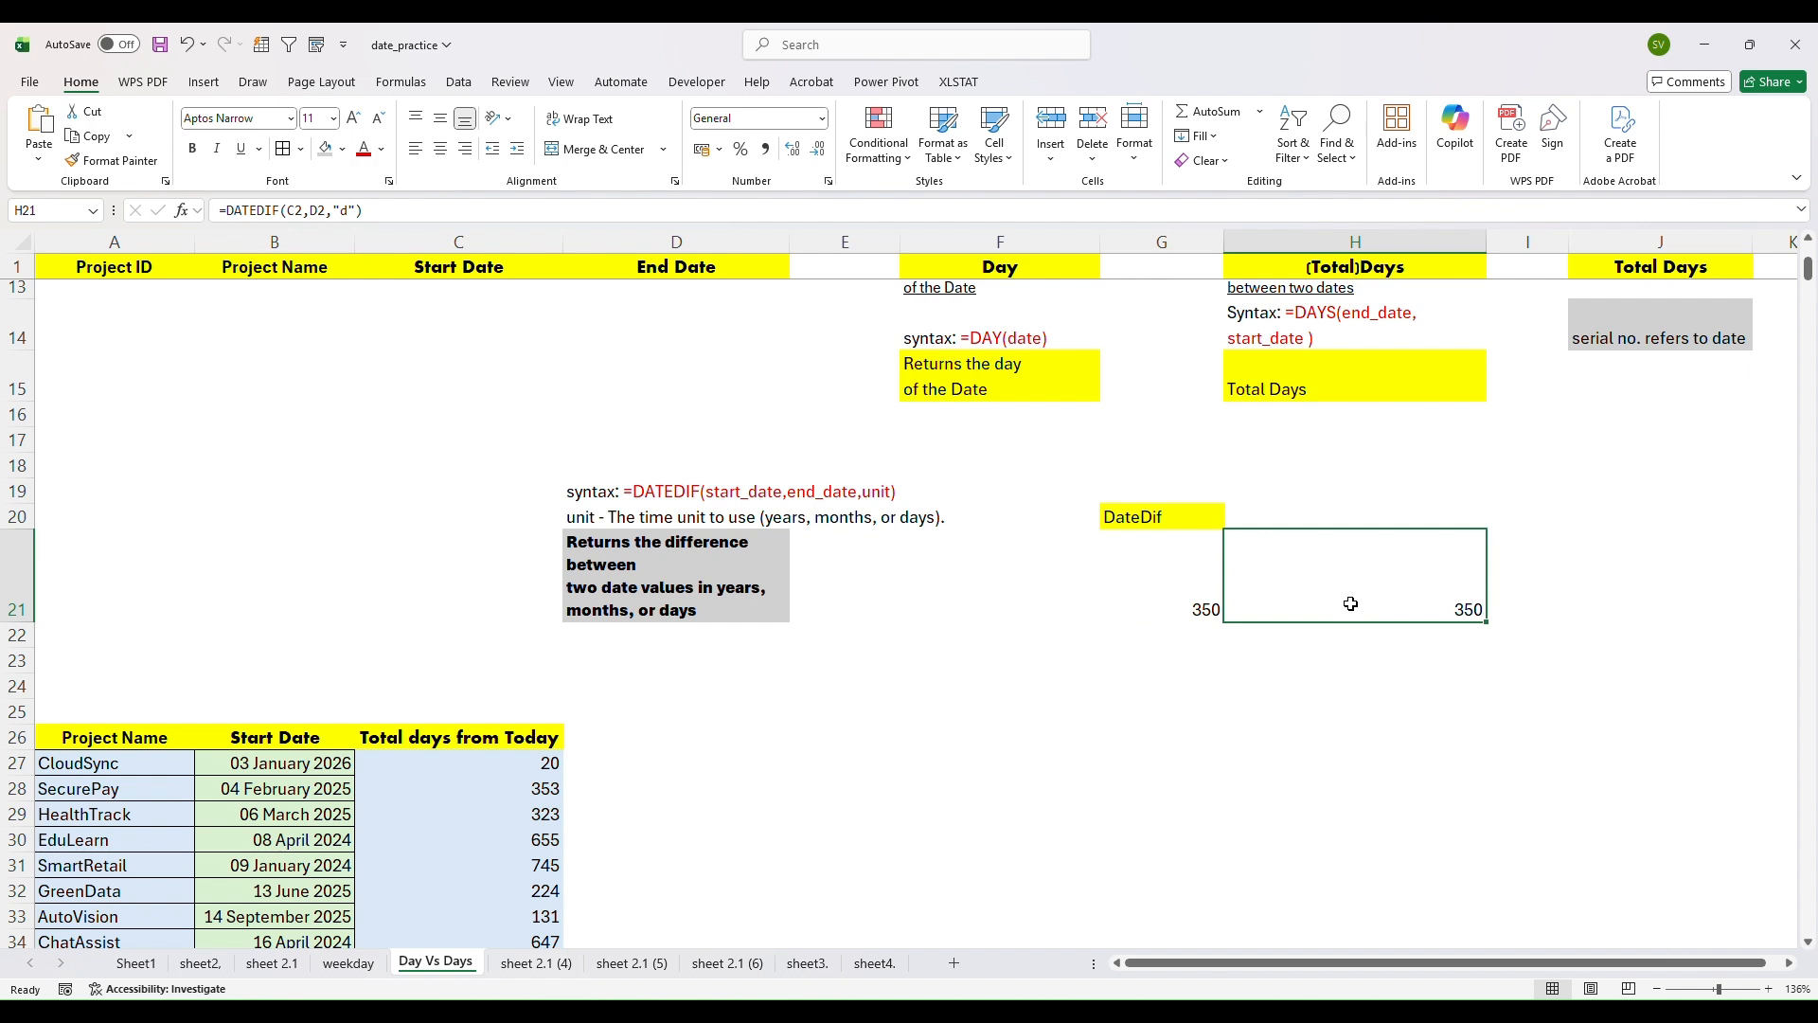
pyautogui.click(1508, 618)
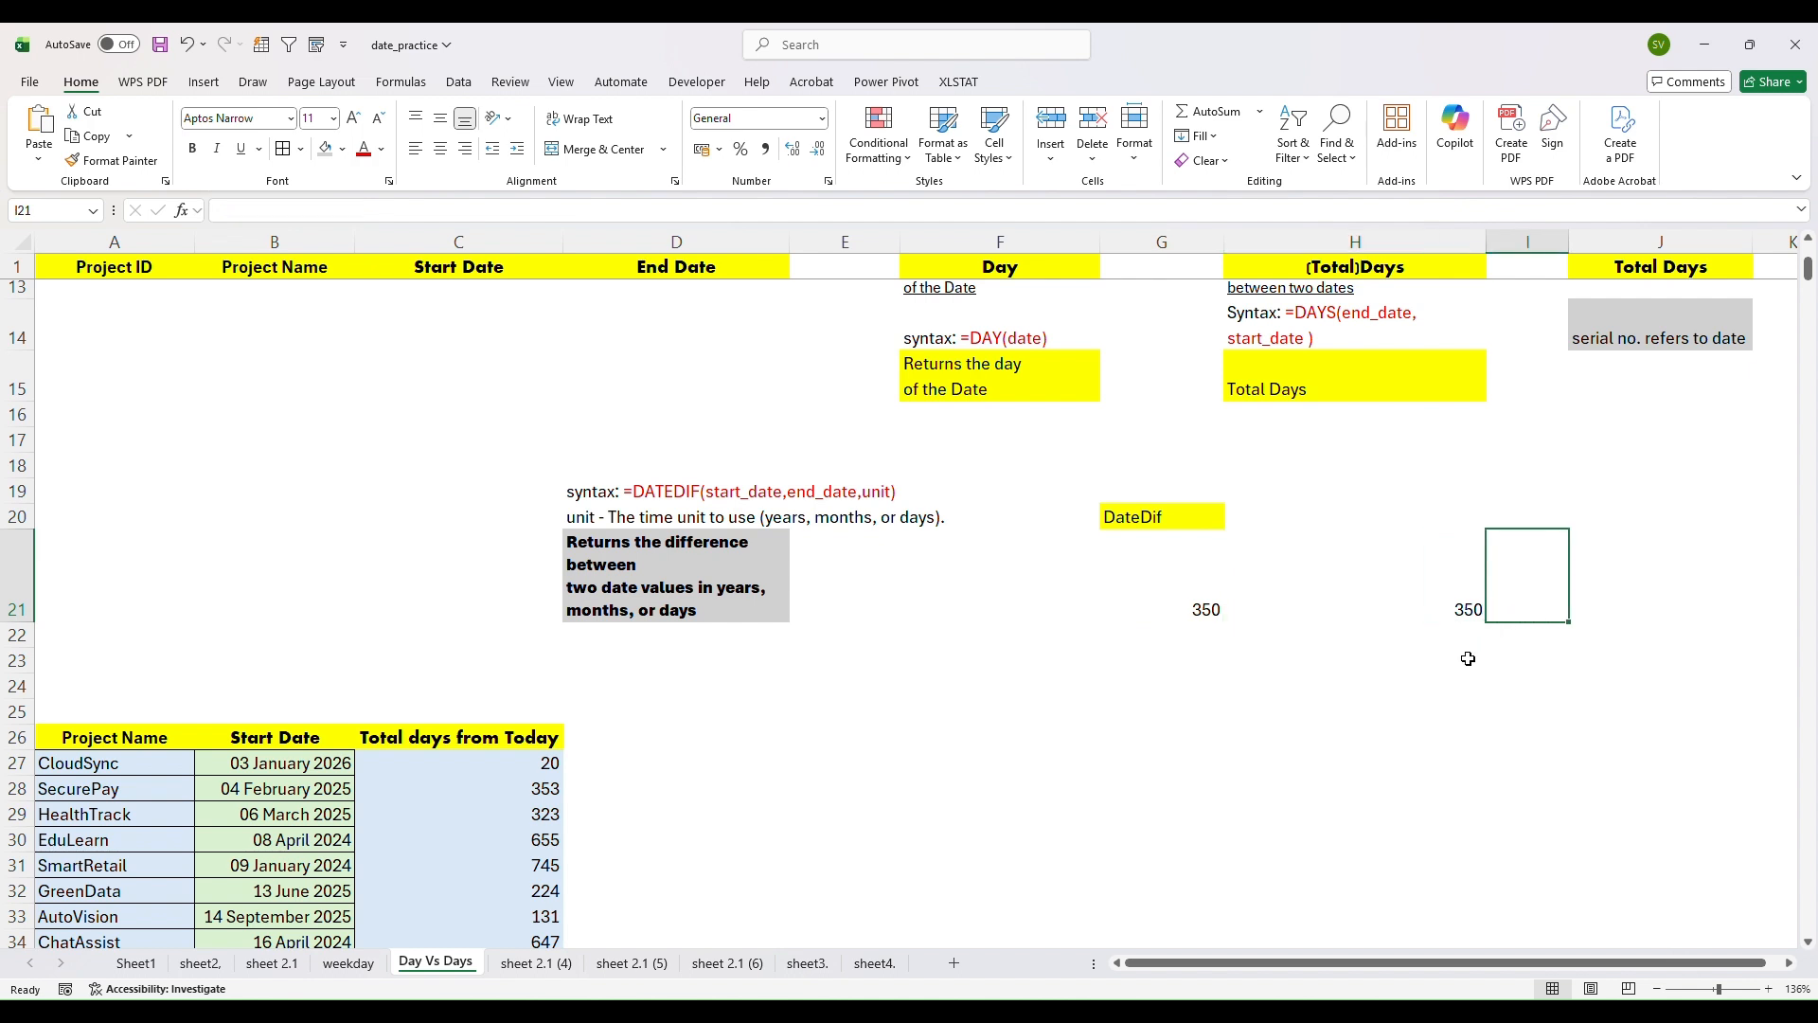
# Step: Enter =DATEDIF(C2,D2,"m") in H24 to calculate the complete months between CloudSync's start and end dates
pyautogui.click(1438, 679)
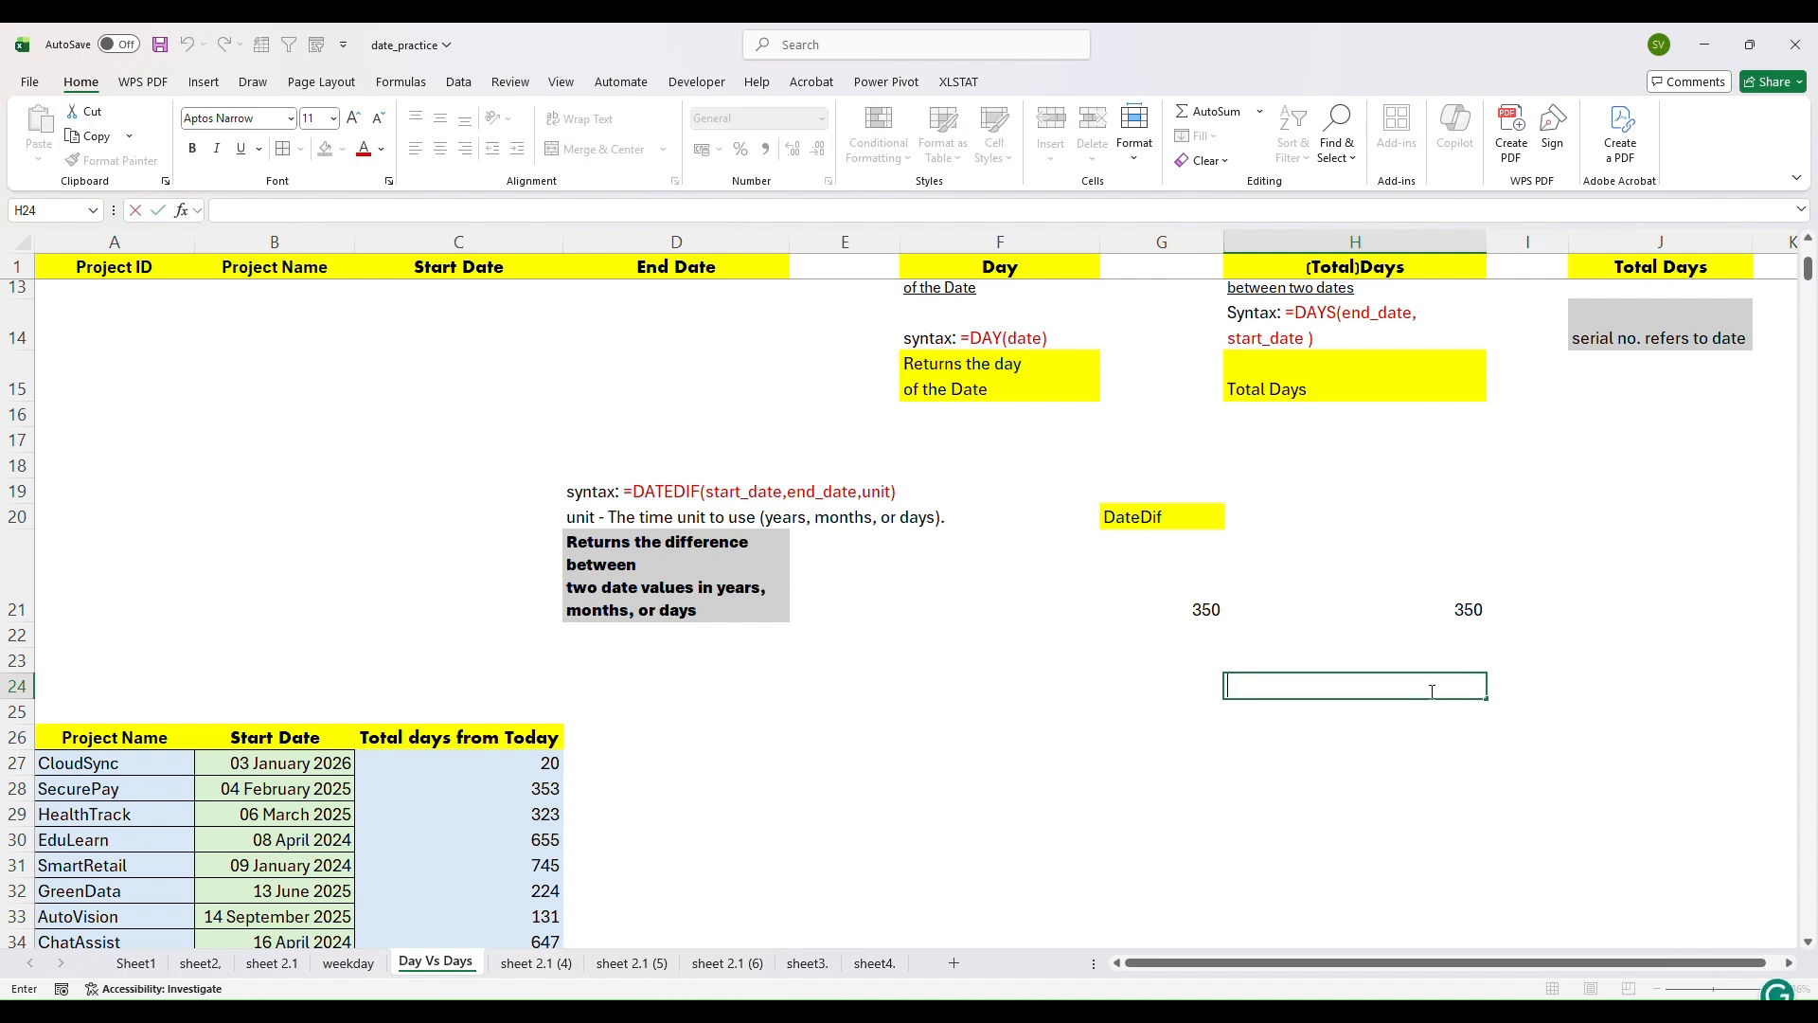
pyautogui.write('=')
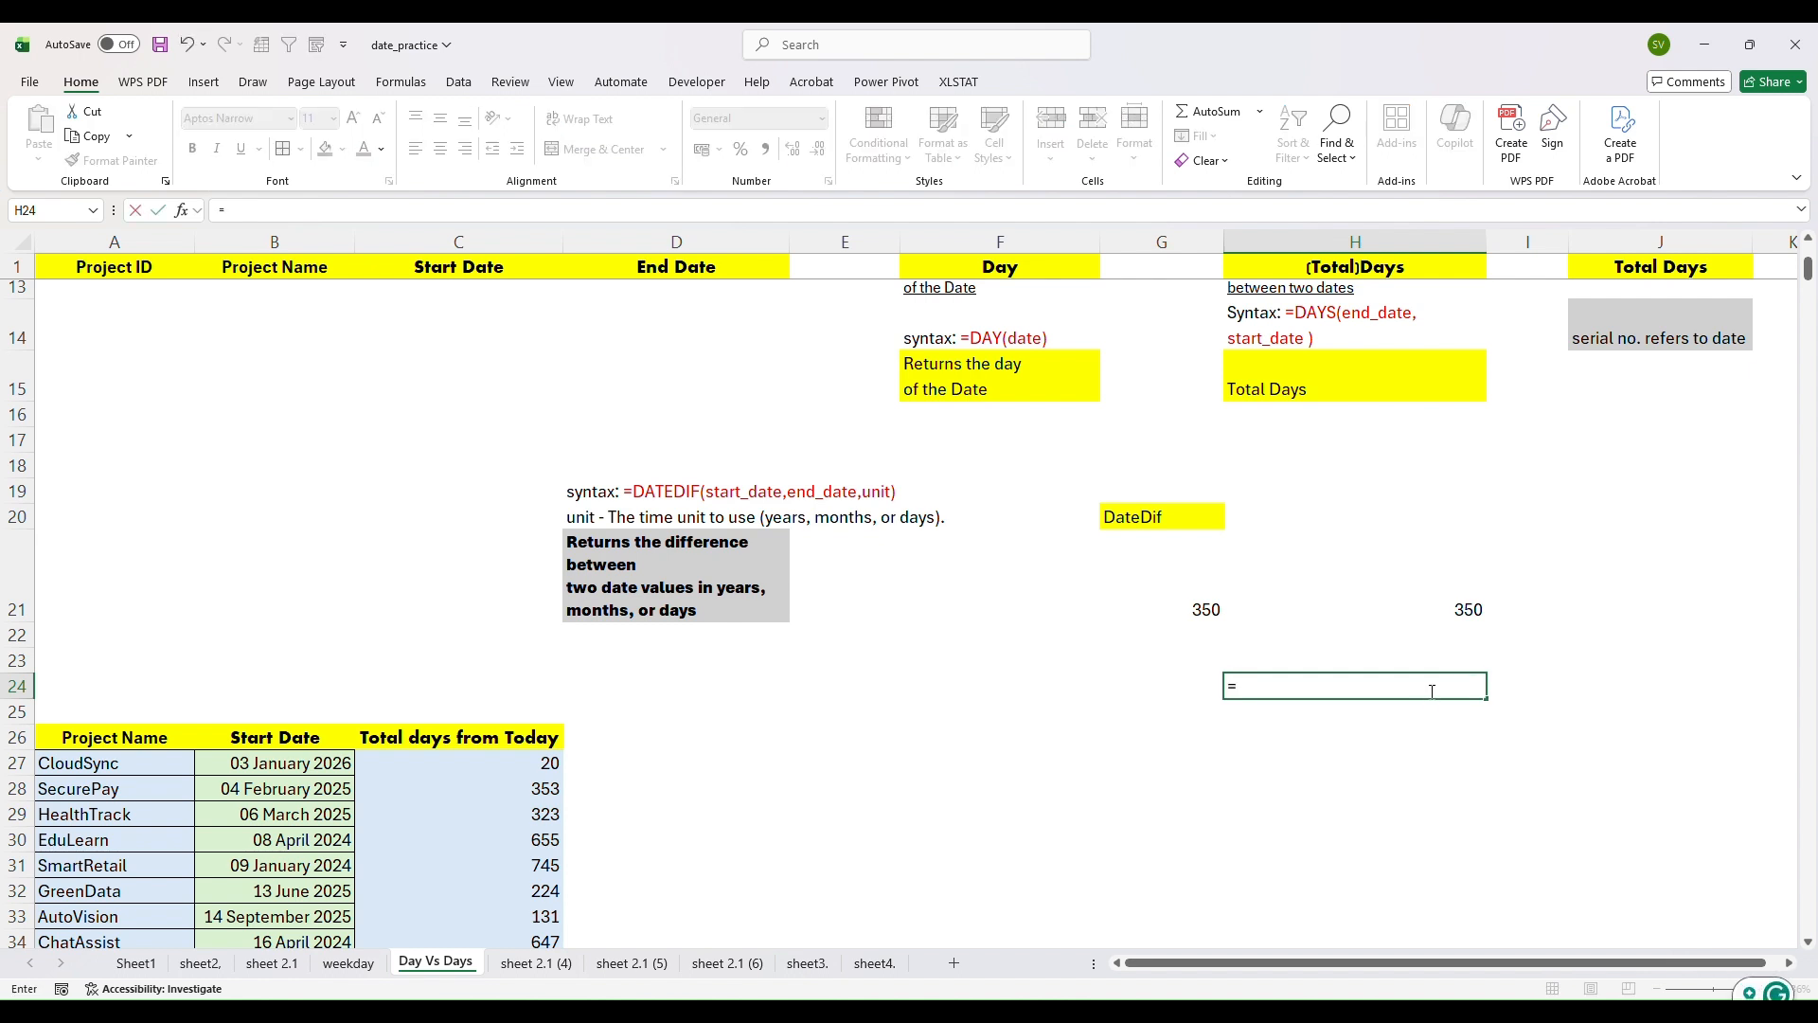
pyautogui.write('dat')
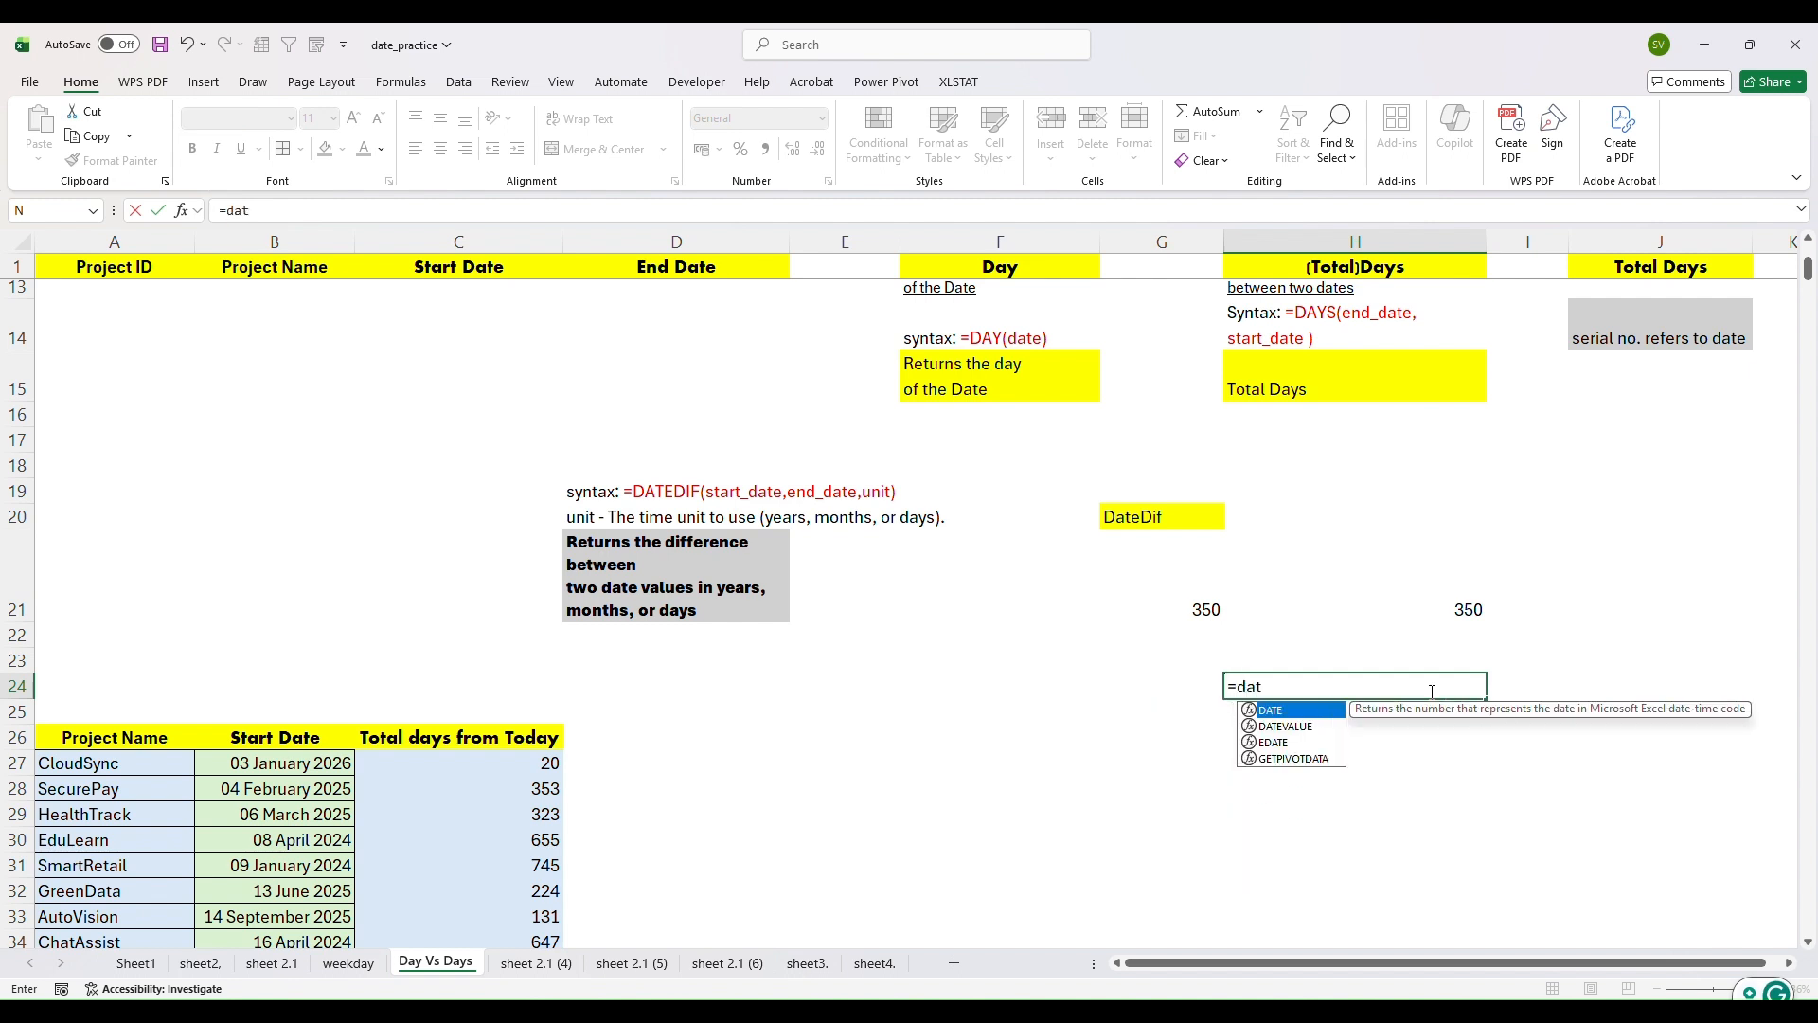
pyautogui.write('edif')
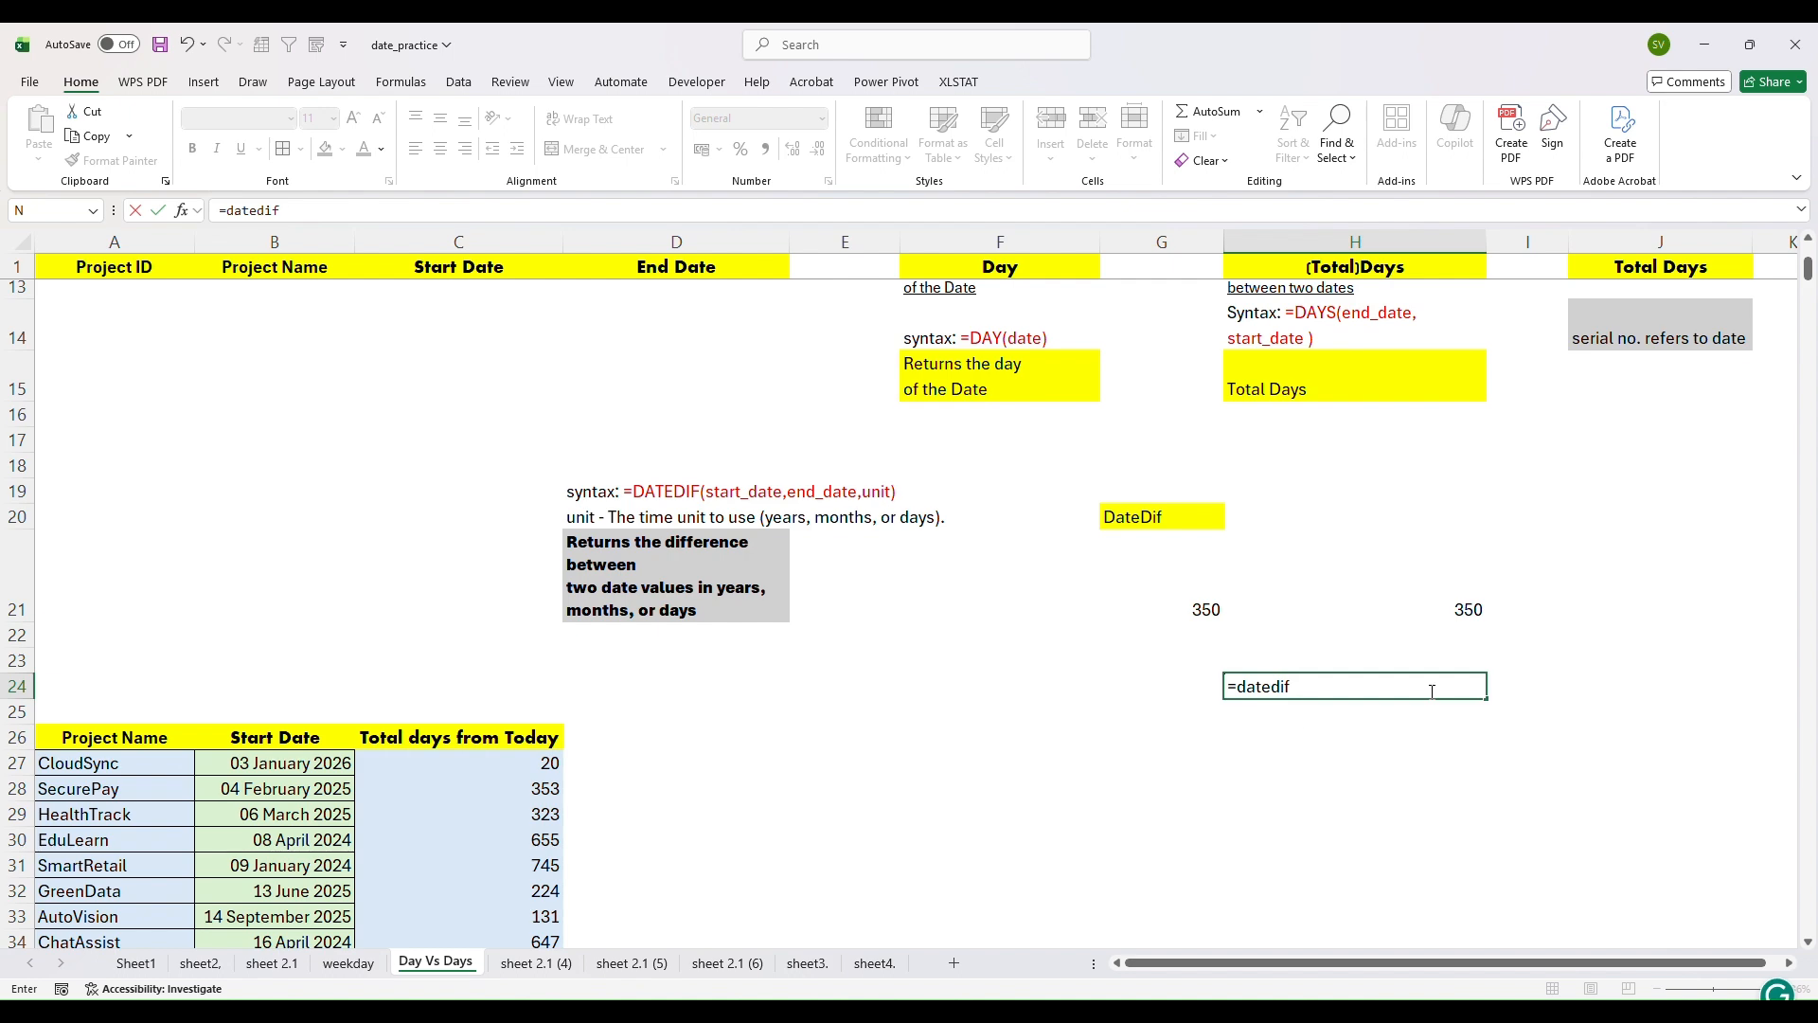
pyautogui.write('(')
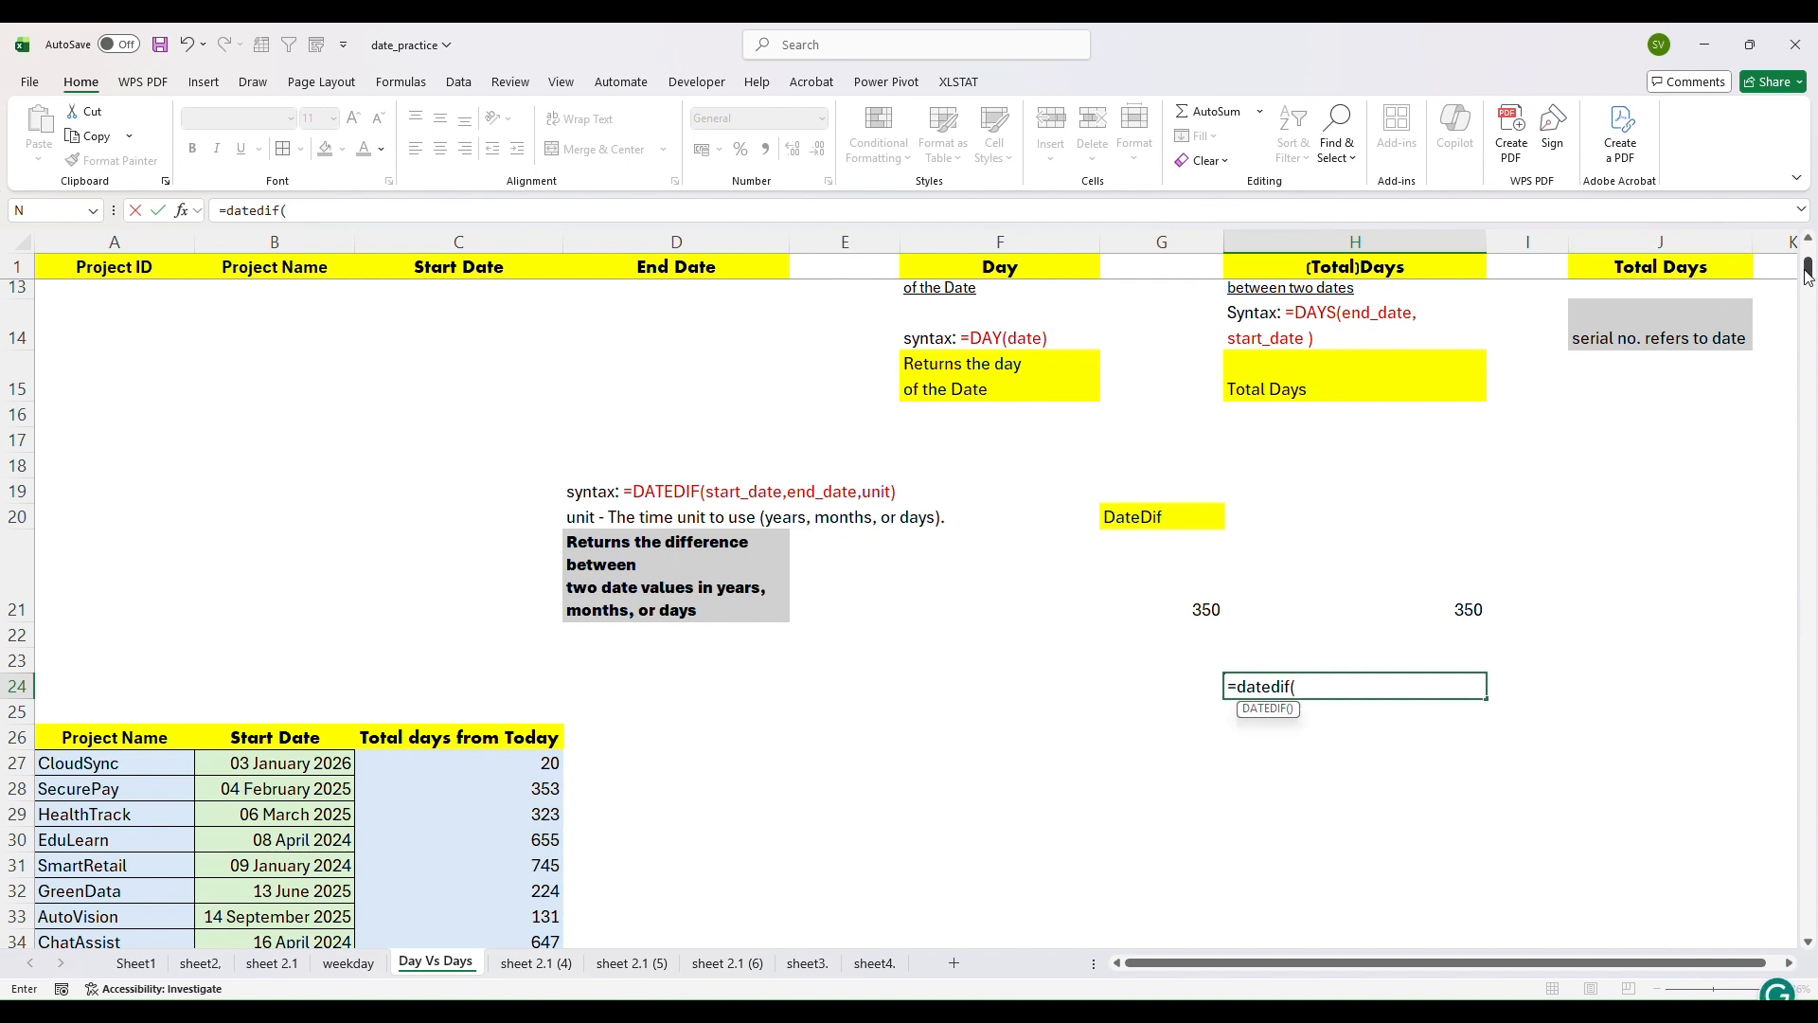
pyautogui.scroll(4, 1807, 275)
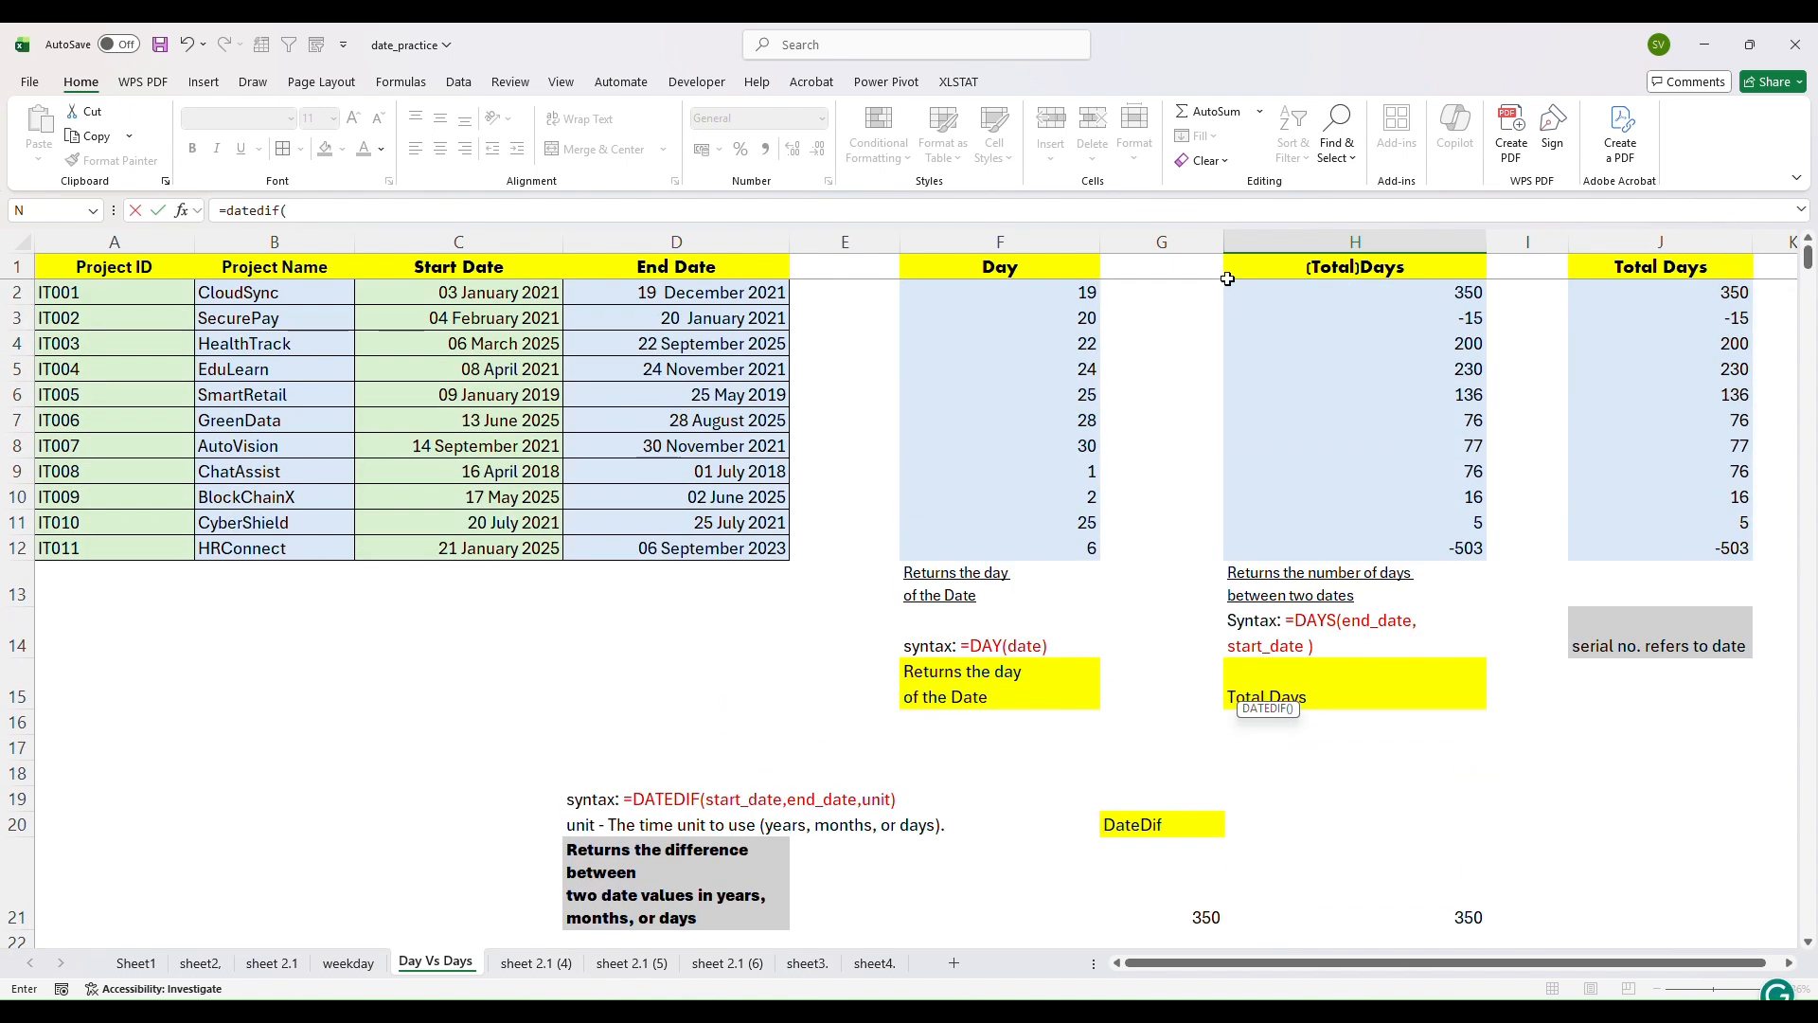
pyautogui.click(506, 289)
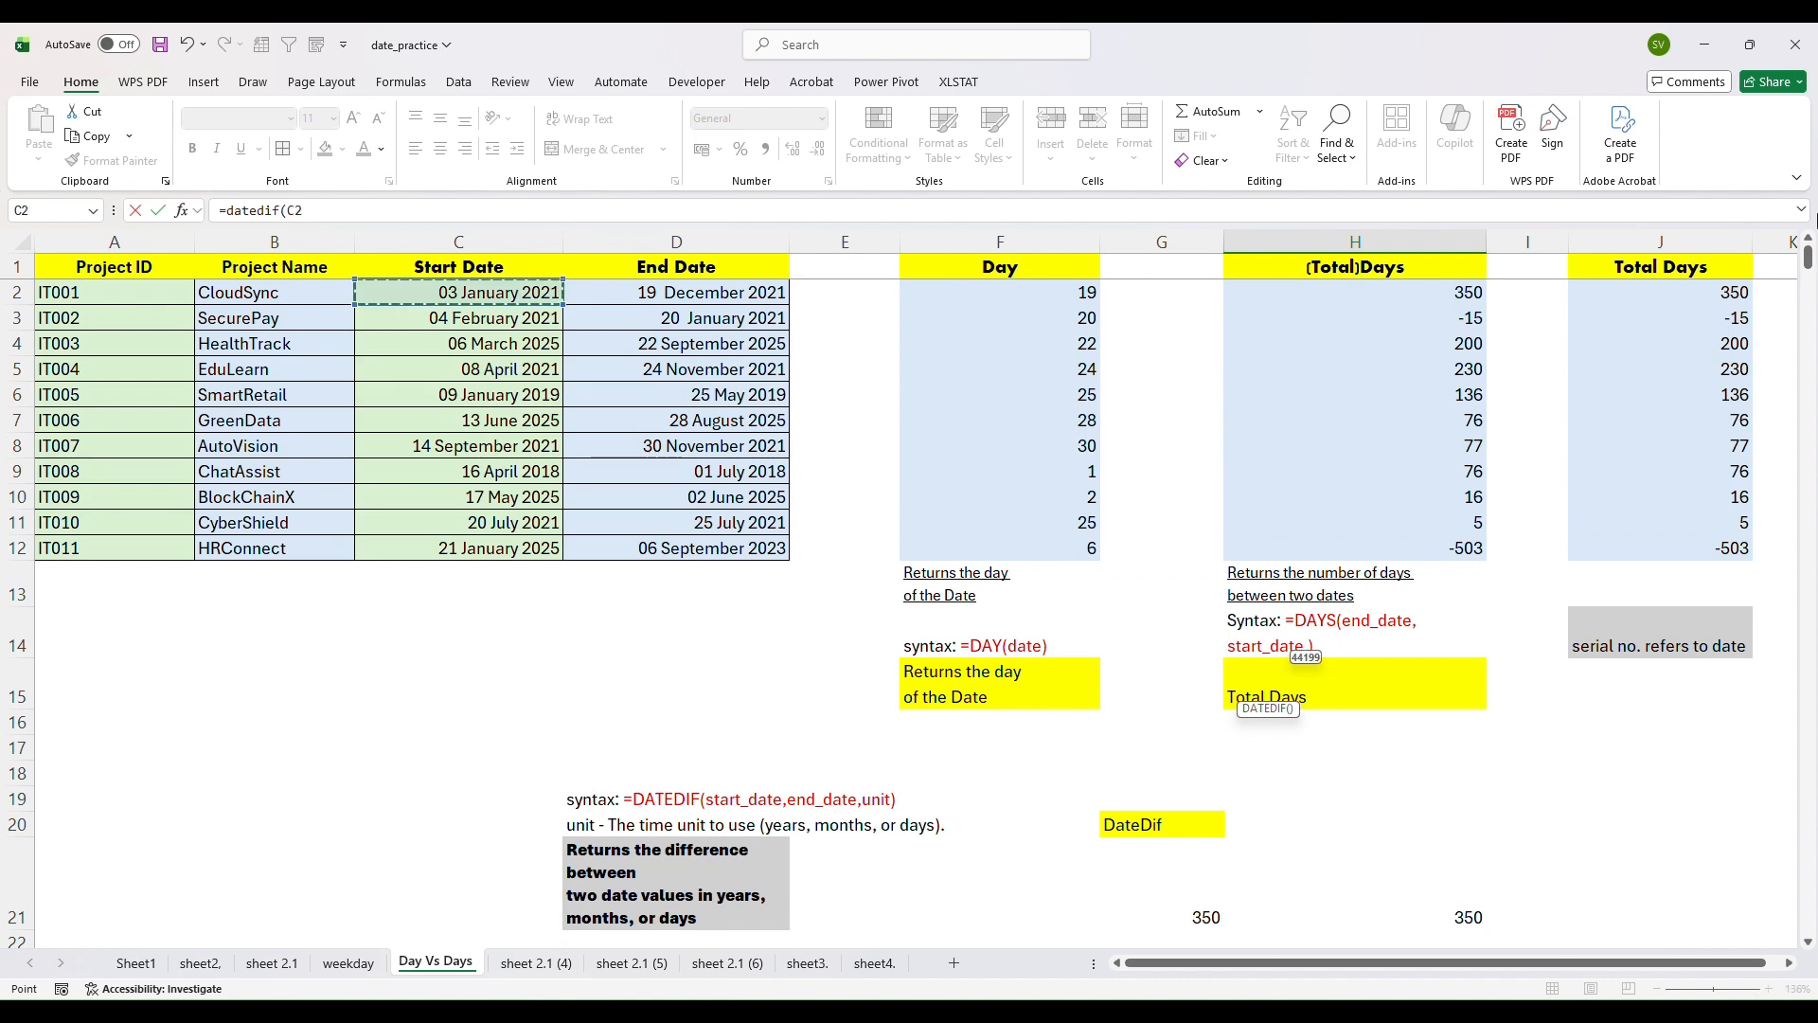
pyautogui.moveTo(1808, 254); pyautogui.dragTo(1808, 266)
pyautogui.write(',')
pyautogui.moveTo(1809, 270); pyautogui.dragTo(1808, 251)
pyautogui.click(615, 288)
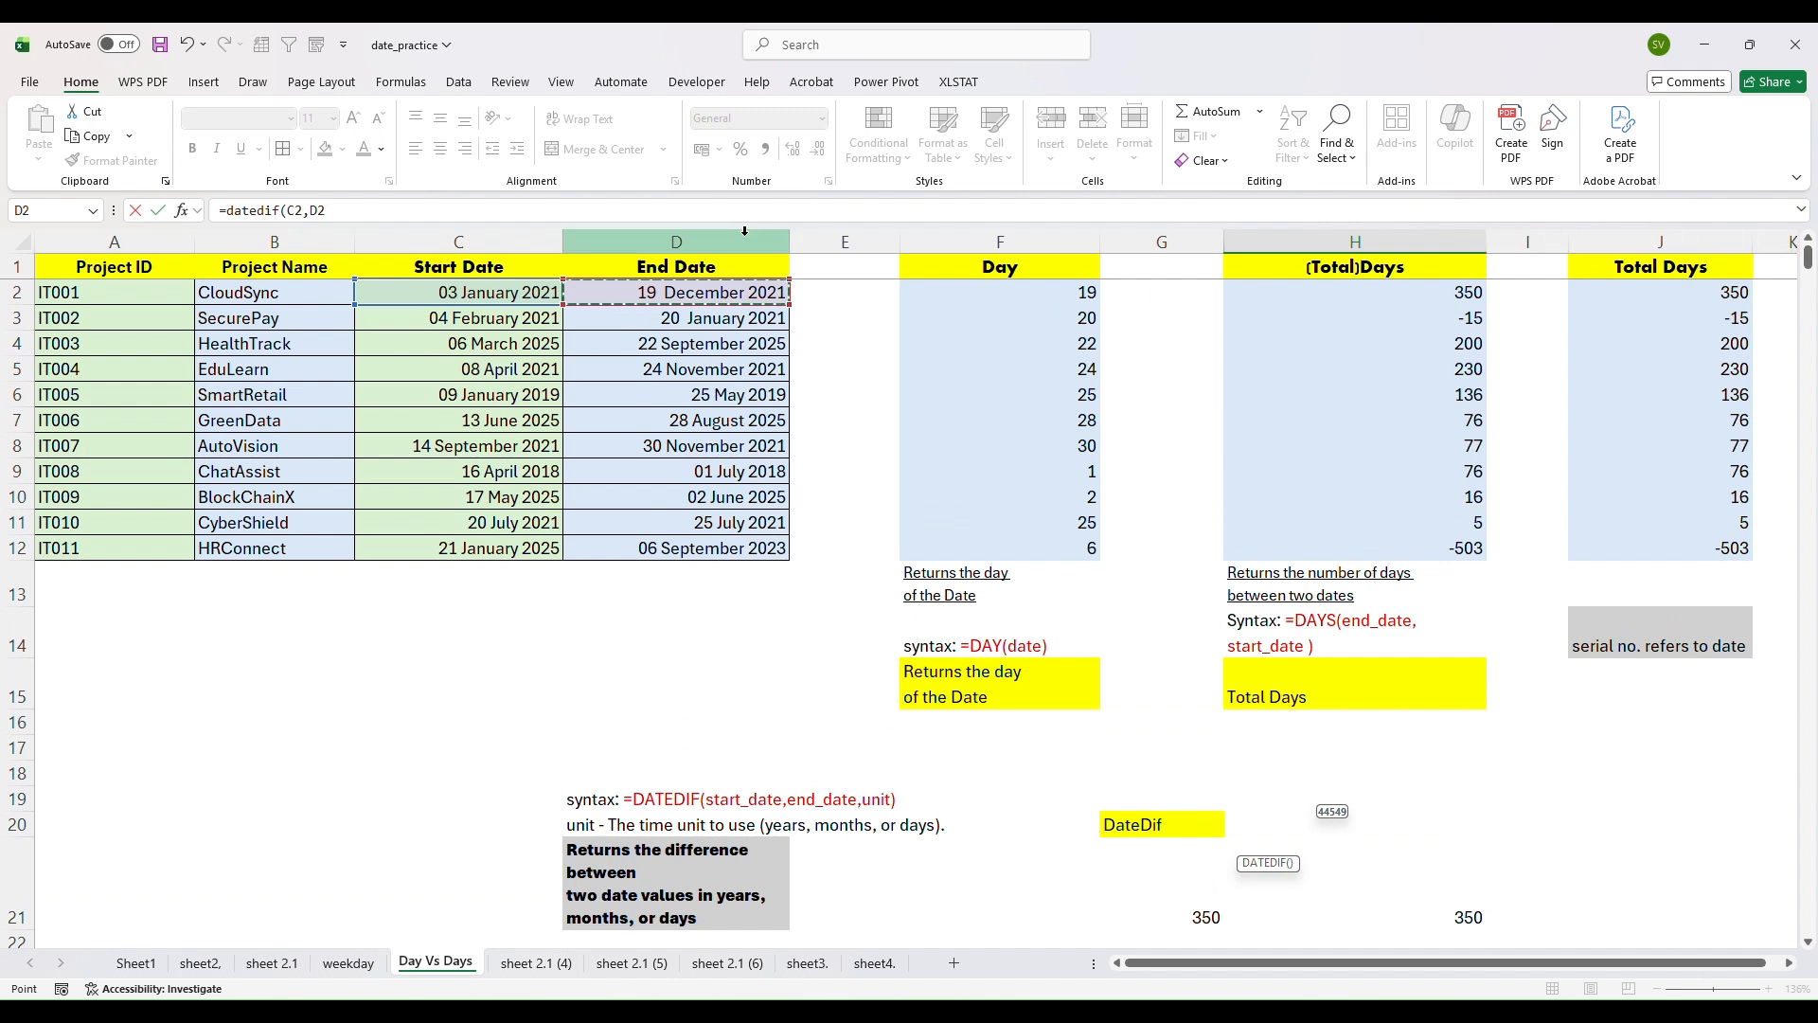
pyautogui.click(349, 210)
pyautogui.write(',')
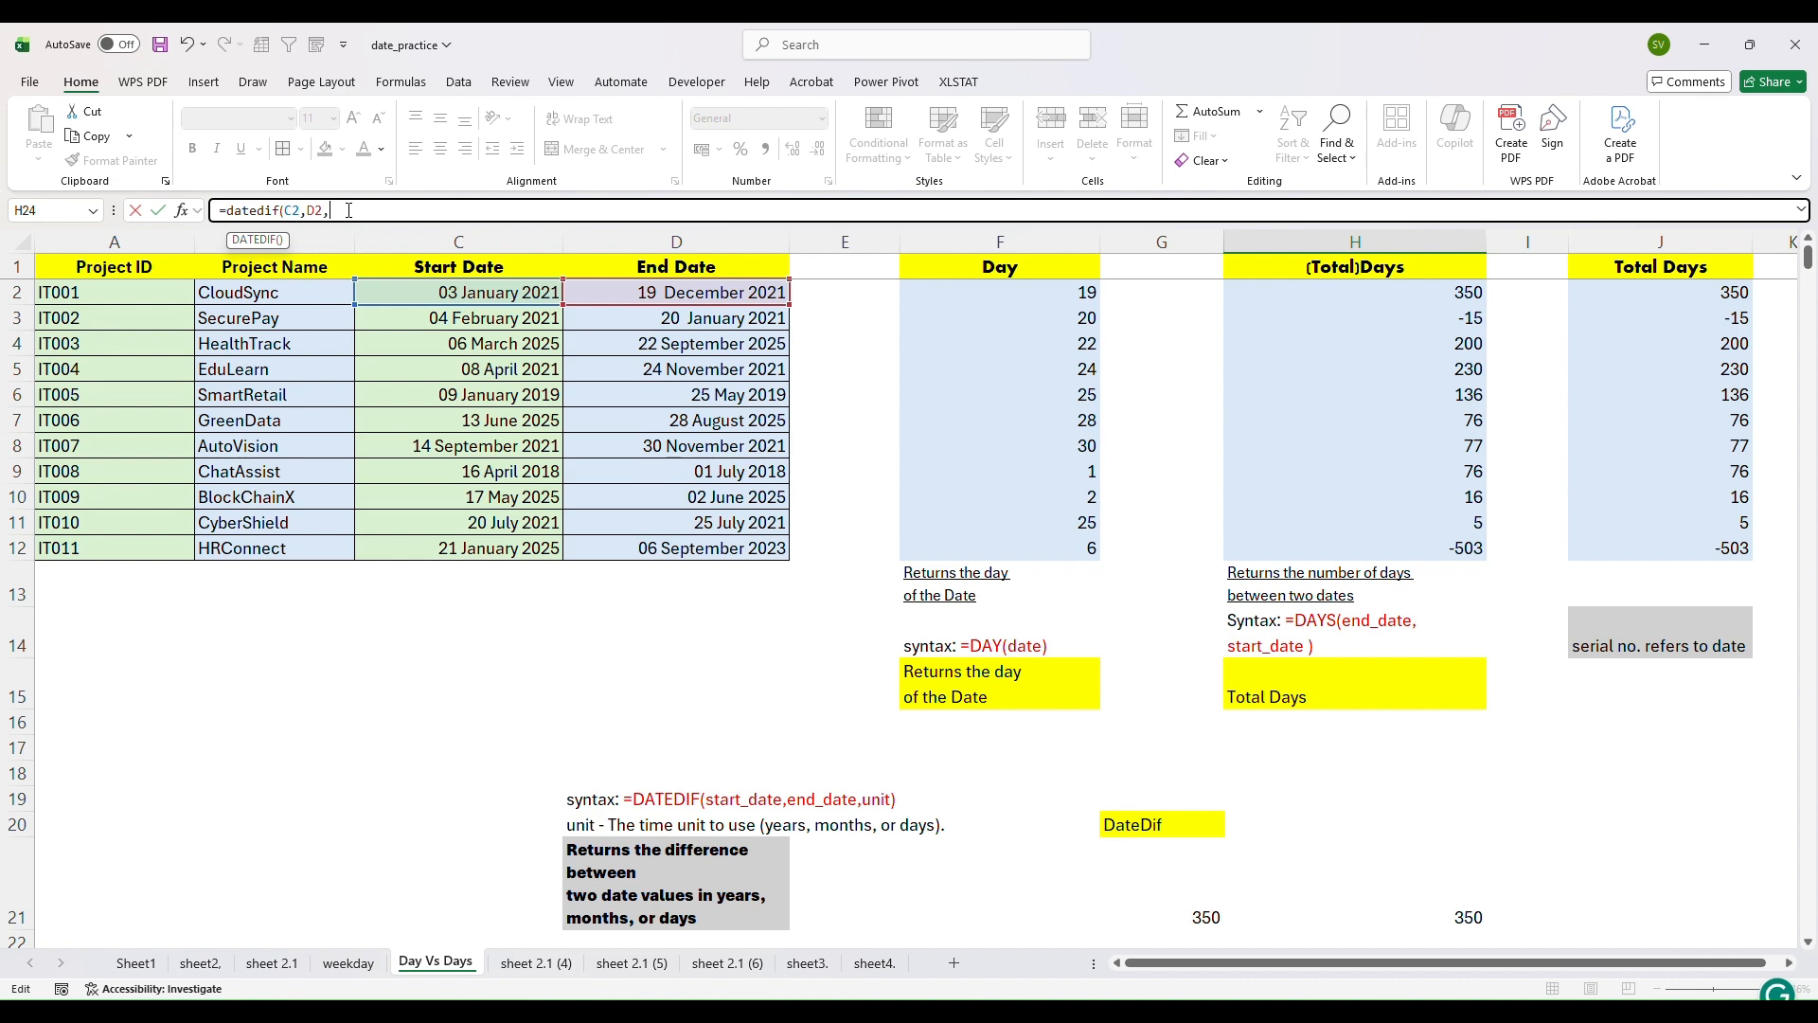
pyautogui.moveTo(1807, 255); pyautogui.dragTo(1806, 274)
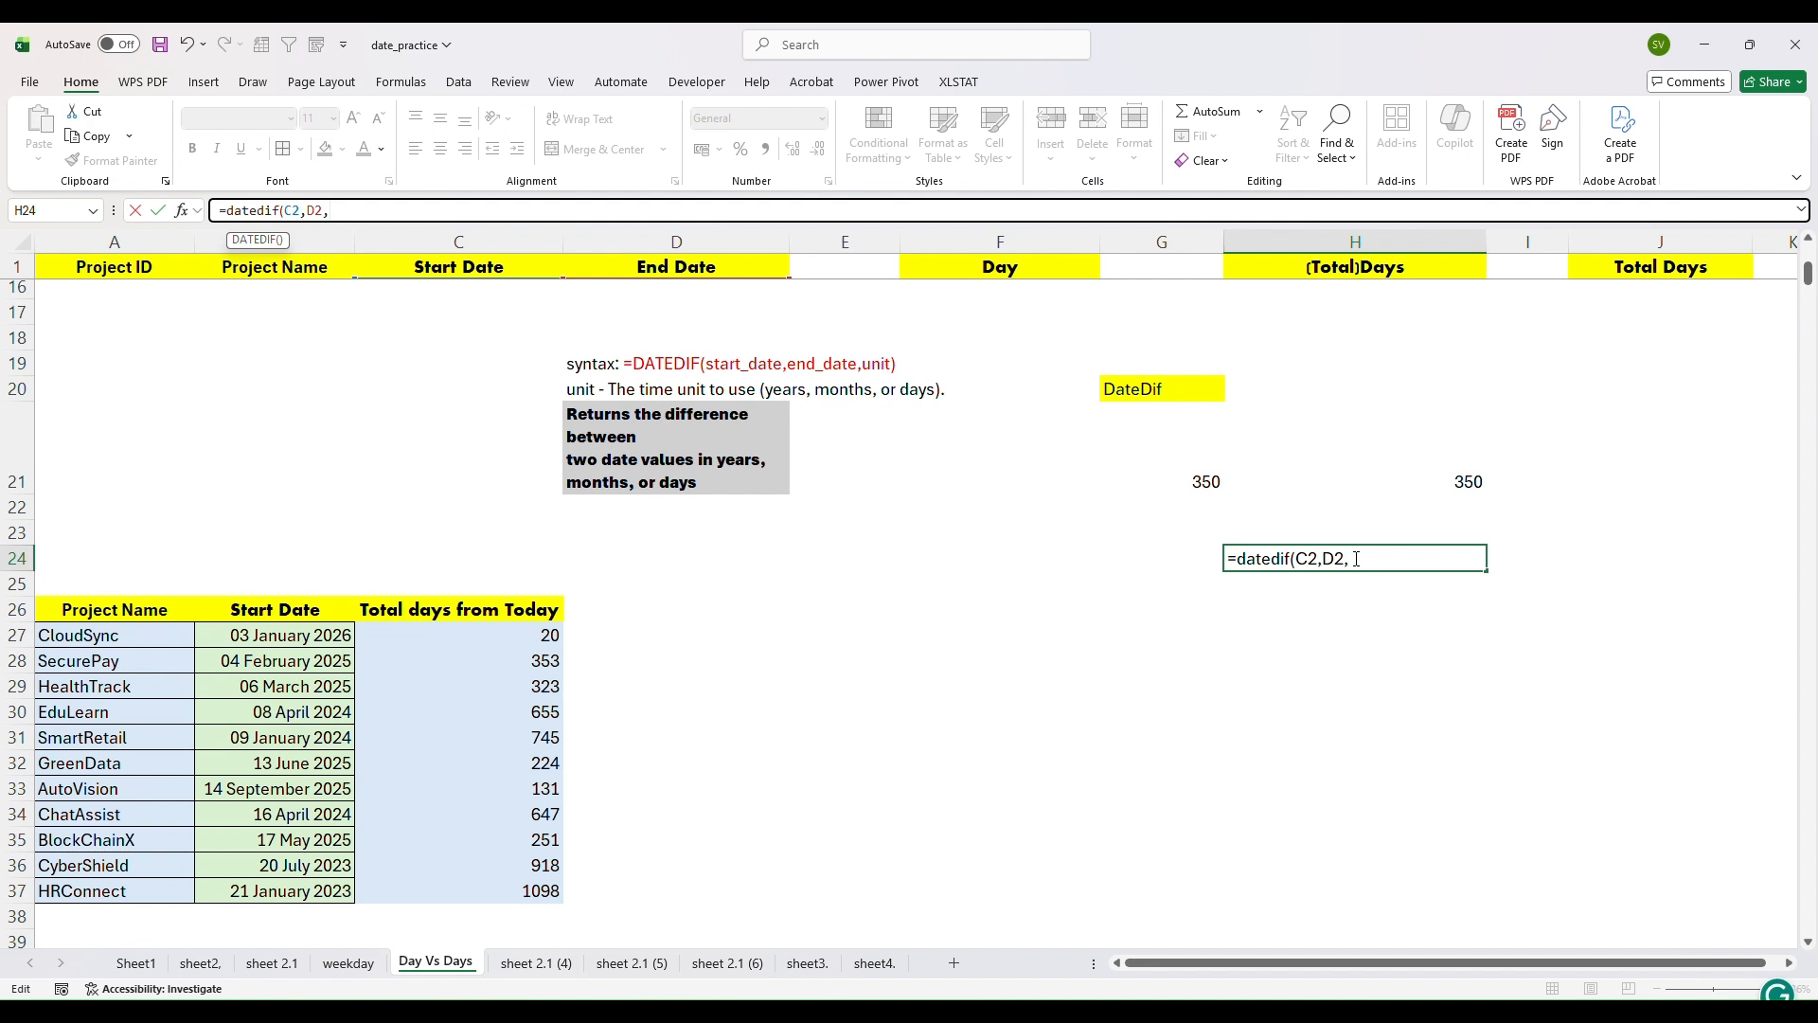
pyautogui.write('m")')
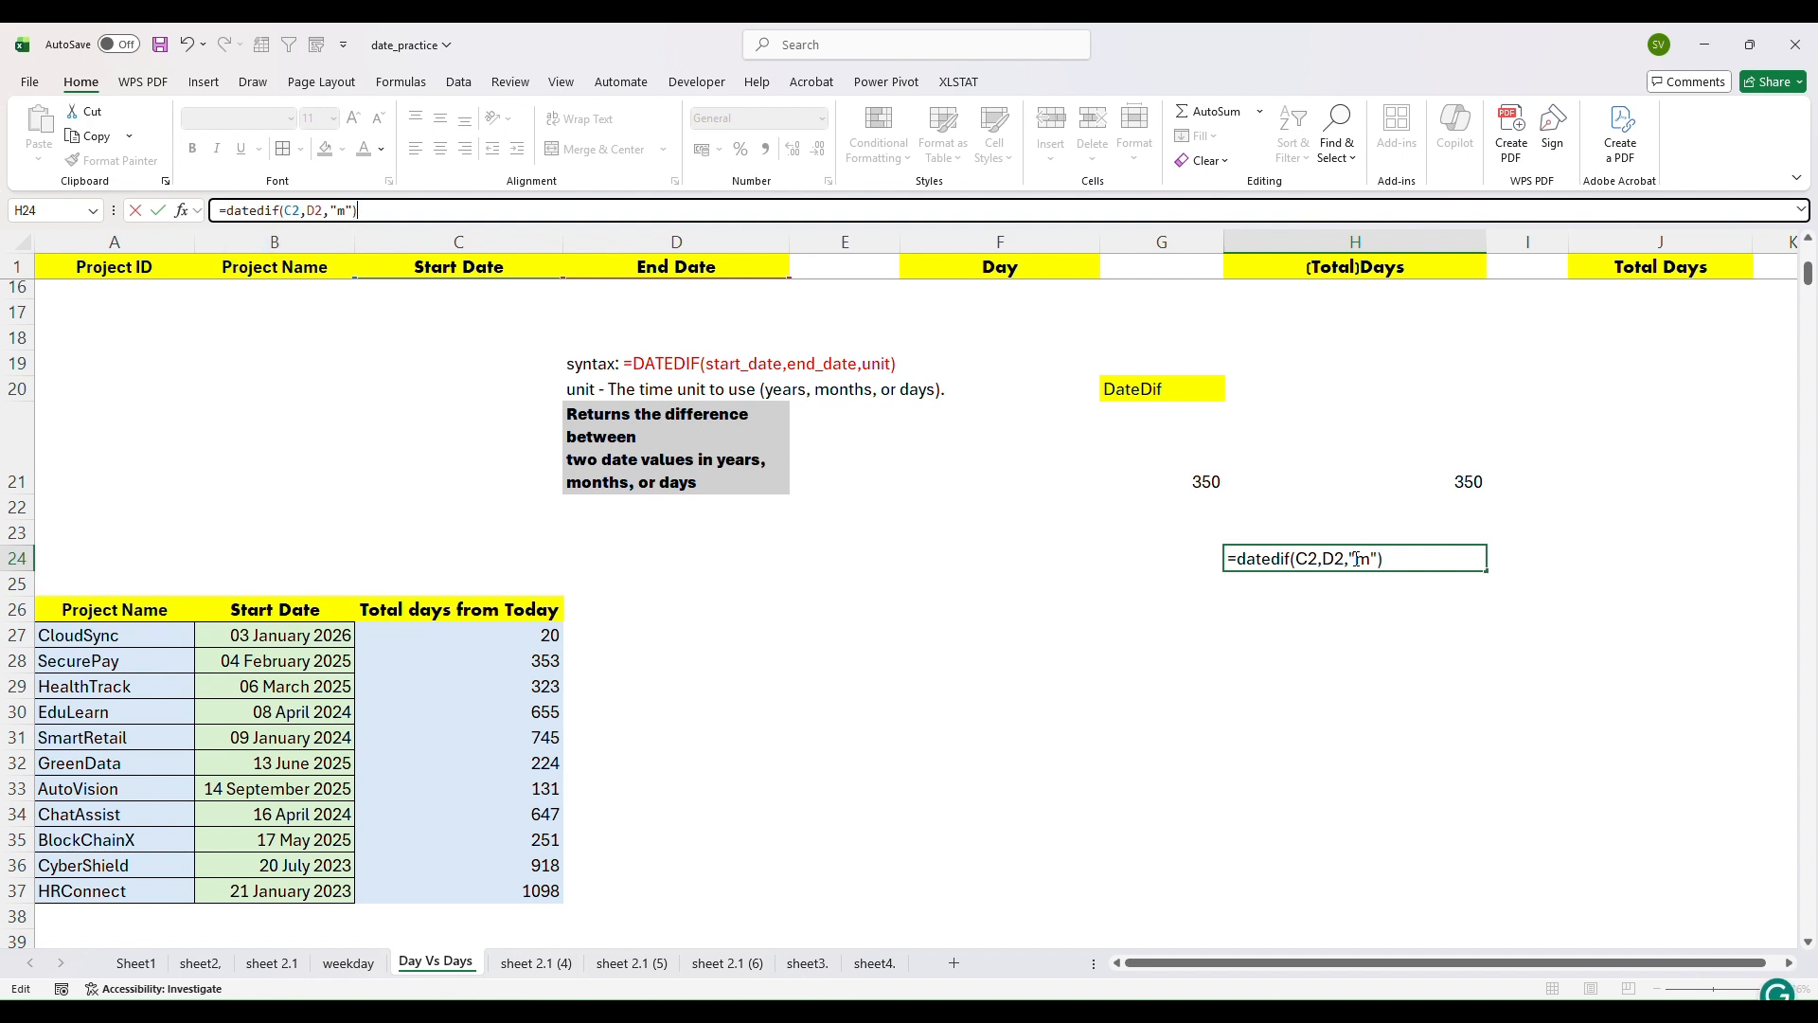
pyautogui.hotkey('ctrl', 'Return')
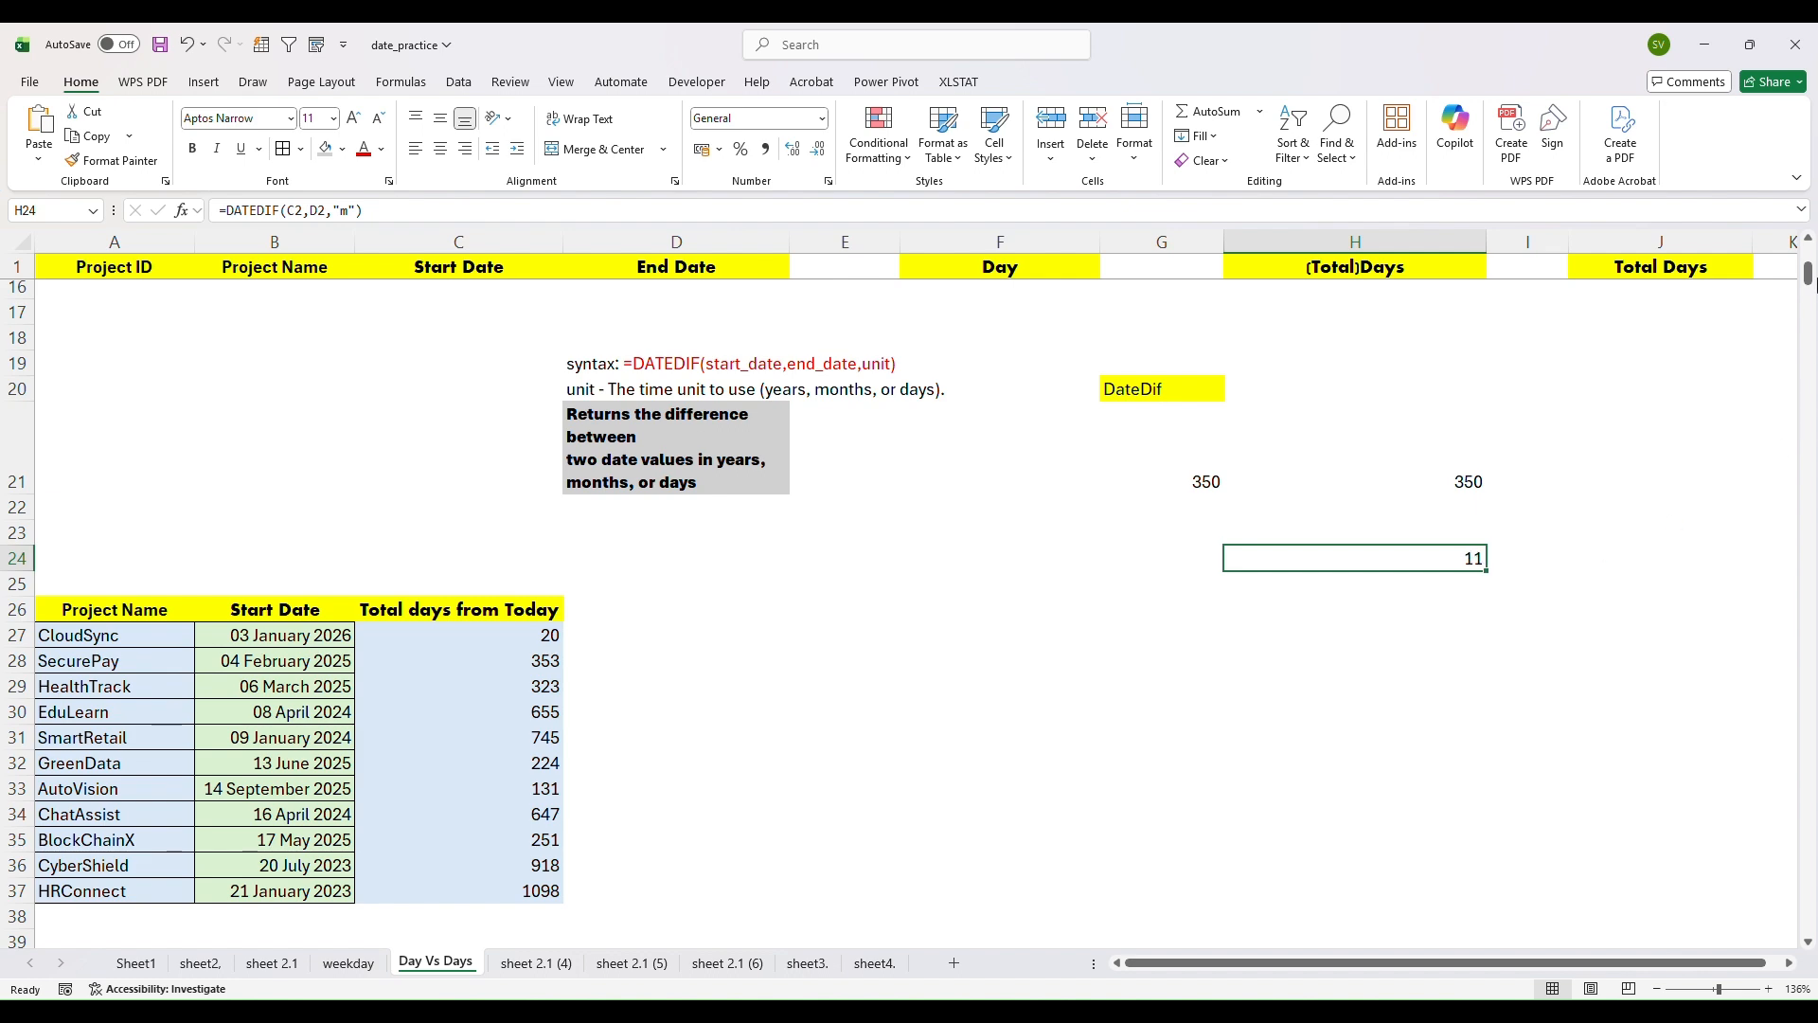
# Step: Enter =DATEDIF(C2,D2,"y") in H27 to calculate the complete years between CloudSync's start and end dates
pyautogui.moveTo(1809, 275); pyautogui.dragTo(1809, 248)
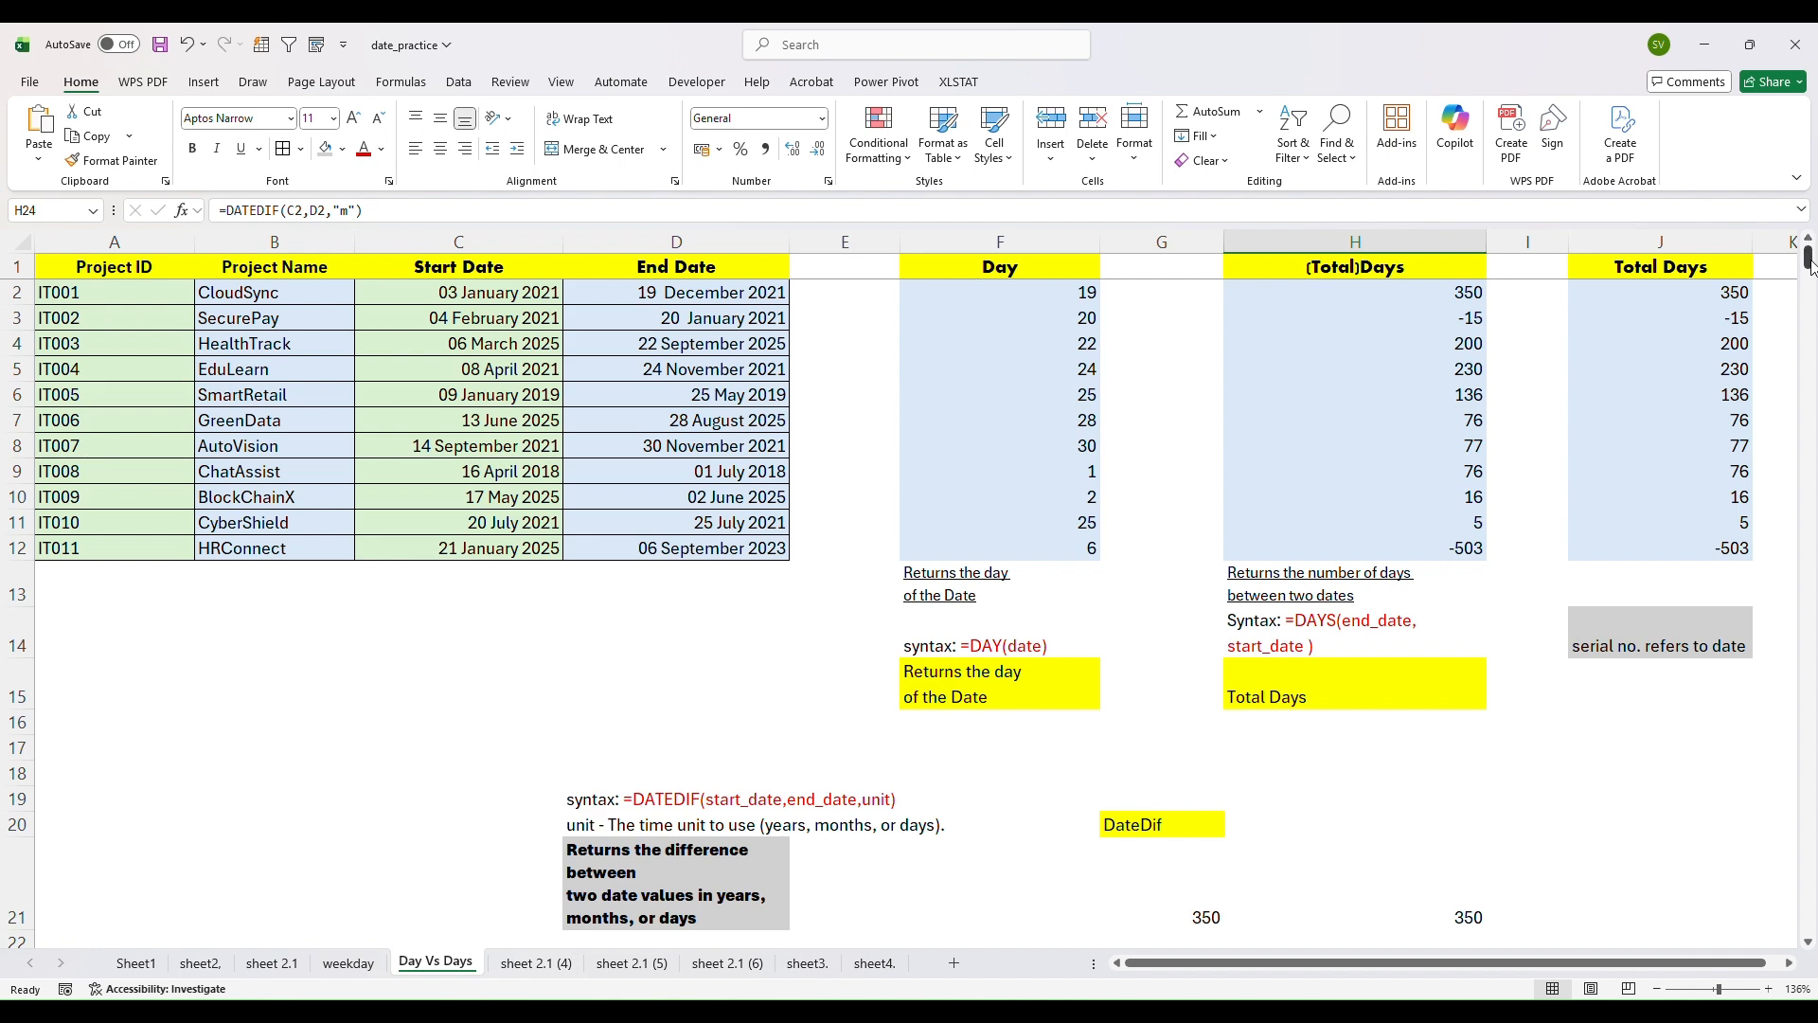
pyautogui.moveTo(1809, 258); pyautogui.dragTo(1809, 270)
pyautogui.click(1443, 731)
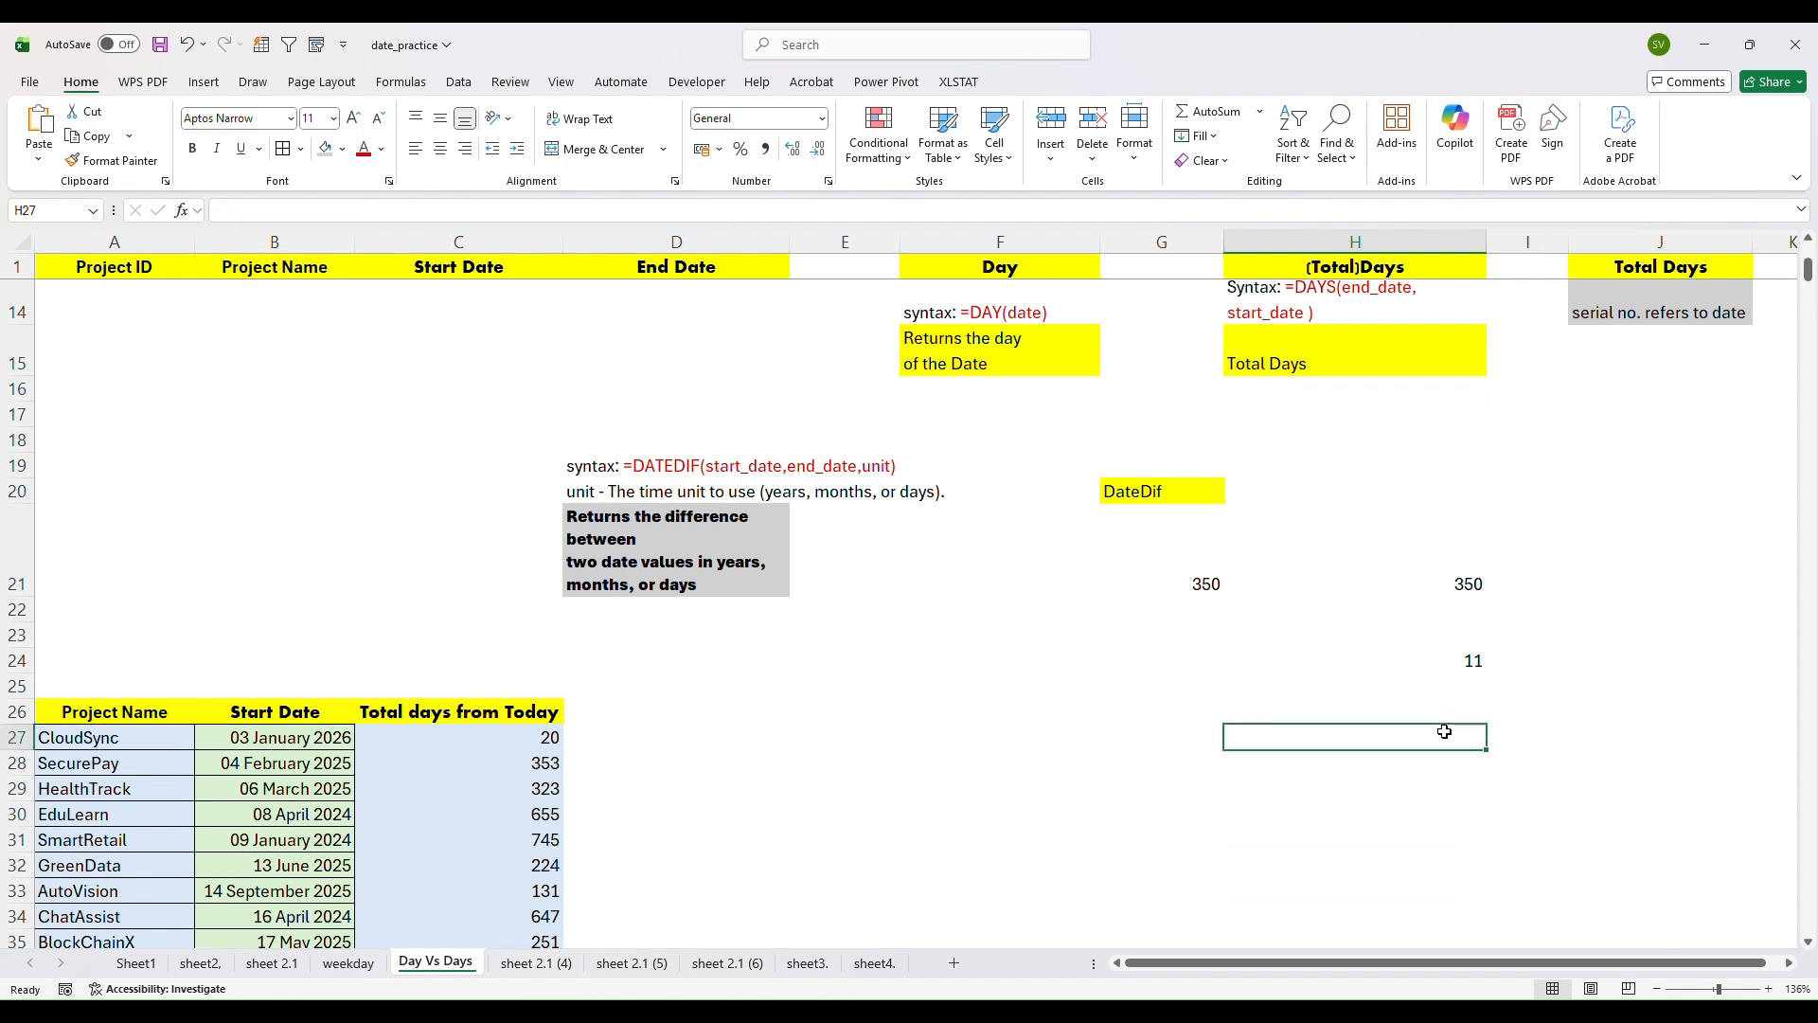
pyautogui.write('=dt')
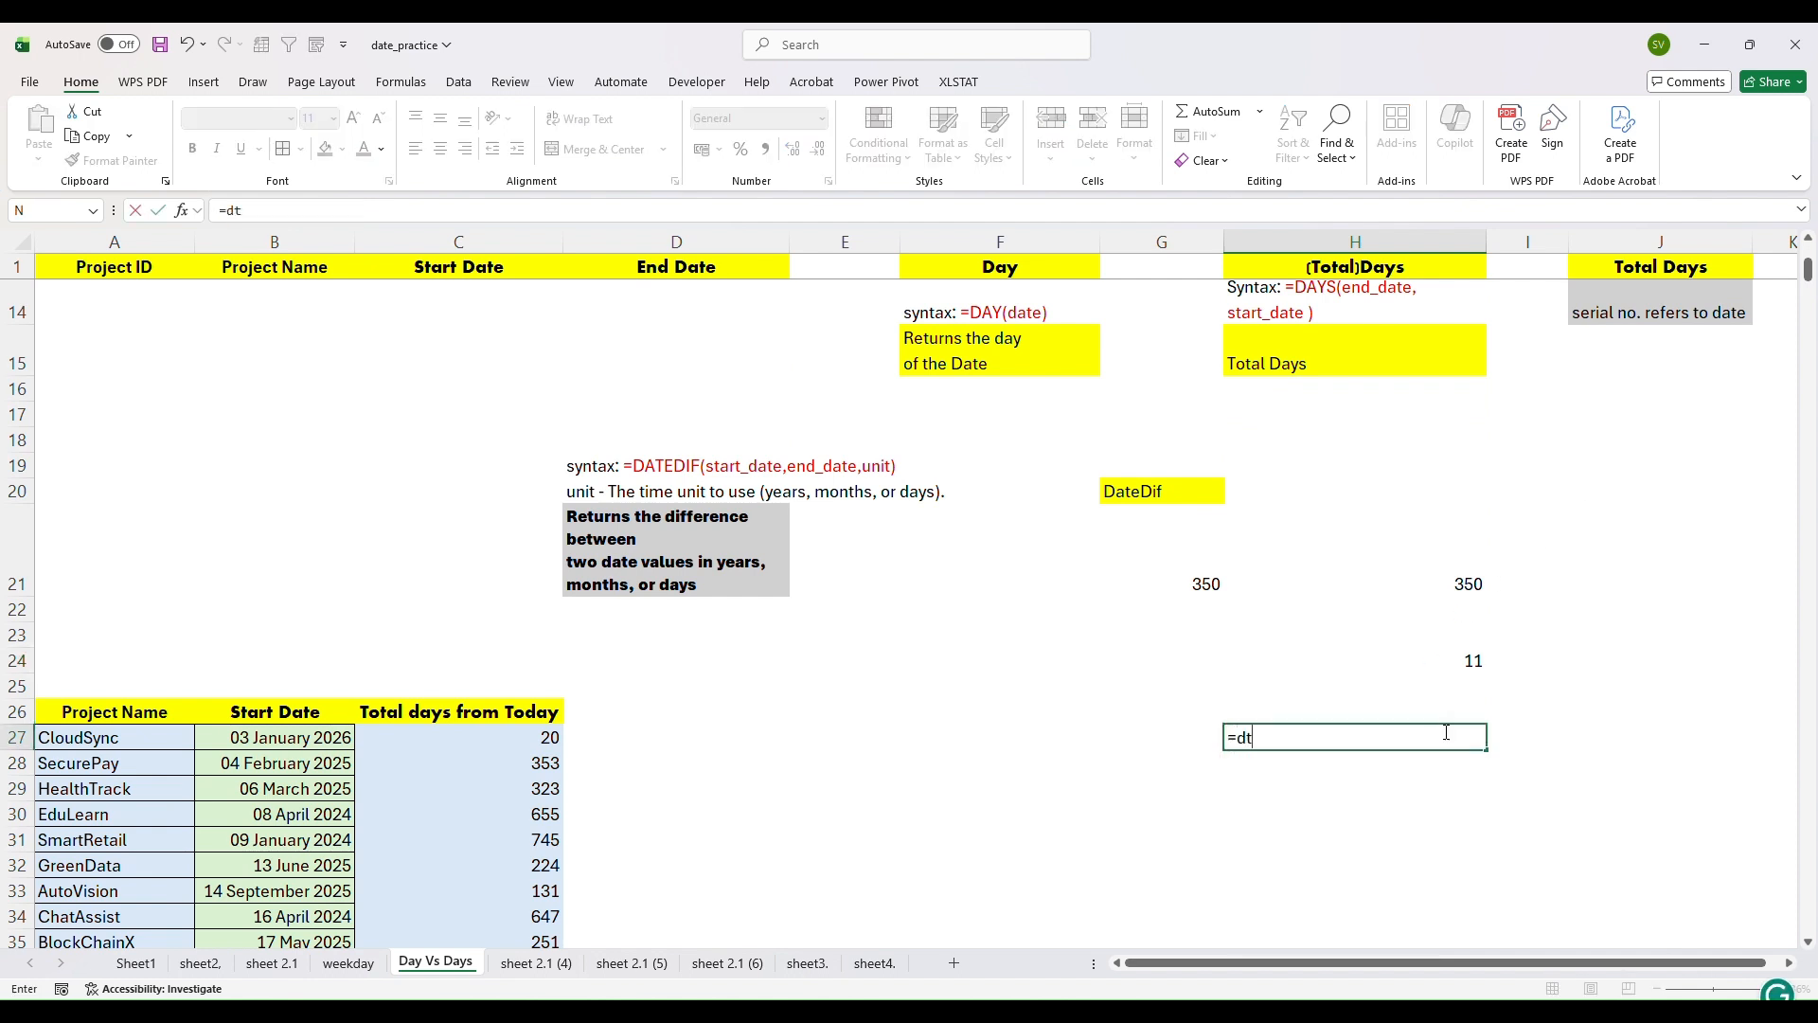
pyautogui.write('edid')
pyautogui.press('BackSpace')
pyautogui.press('BackSpace')
pyautogui.press('BackSpace')
pyautogui.press('BackSpace')
pyautogui.press('BackSpace')
pyautogui.press('BackSpace')
pyautogui.write('Datedif(')
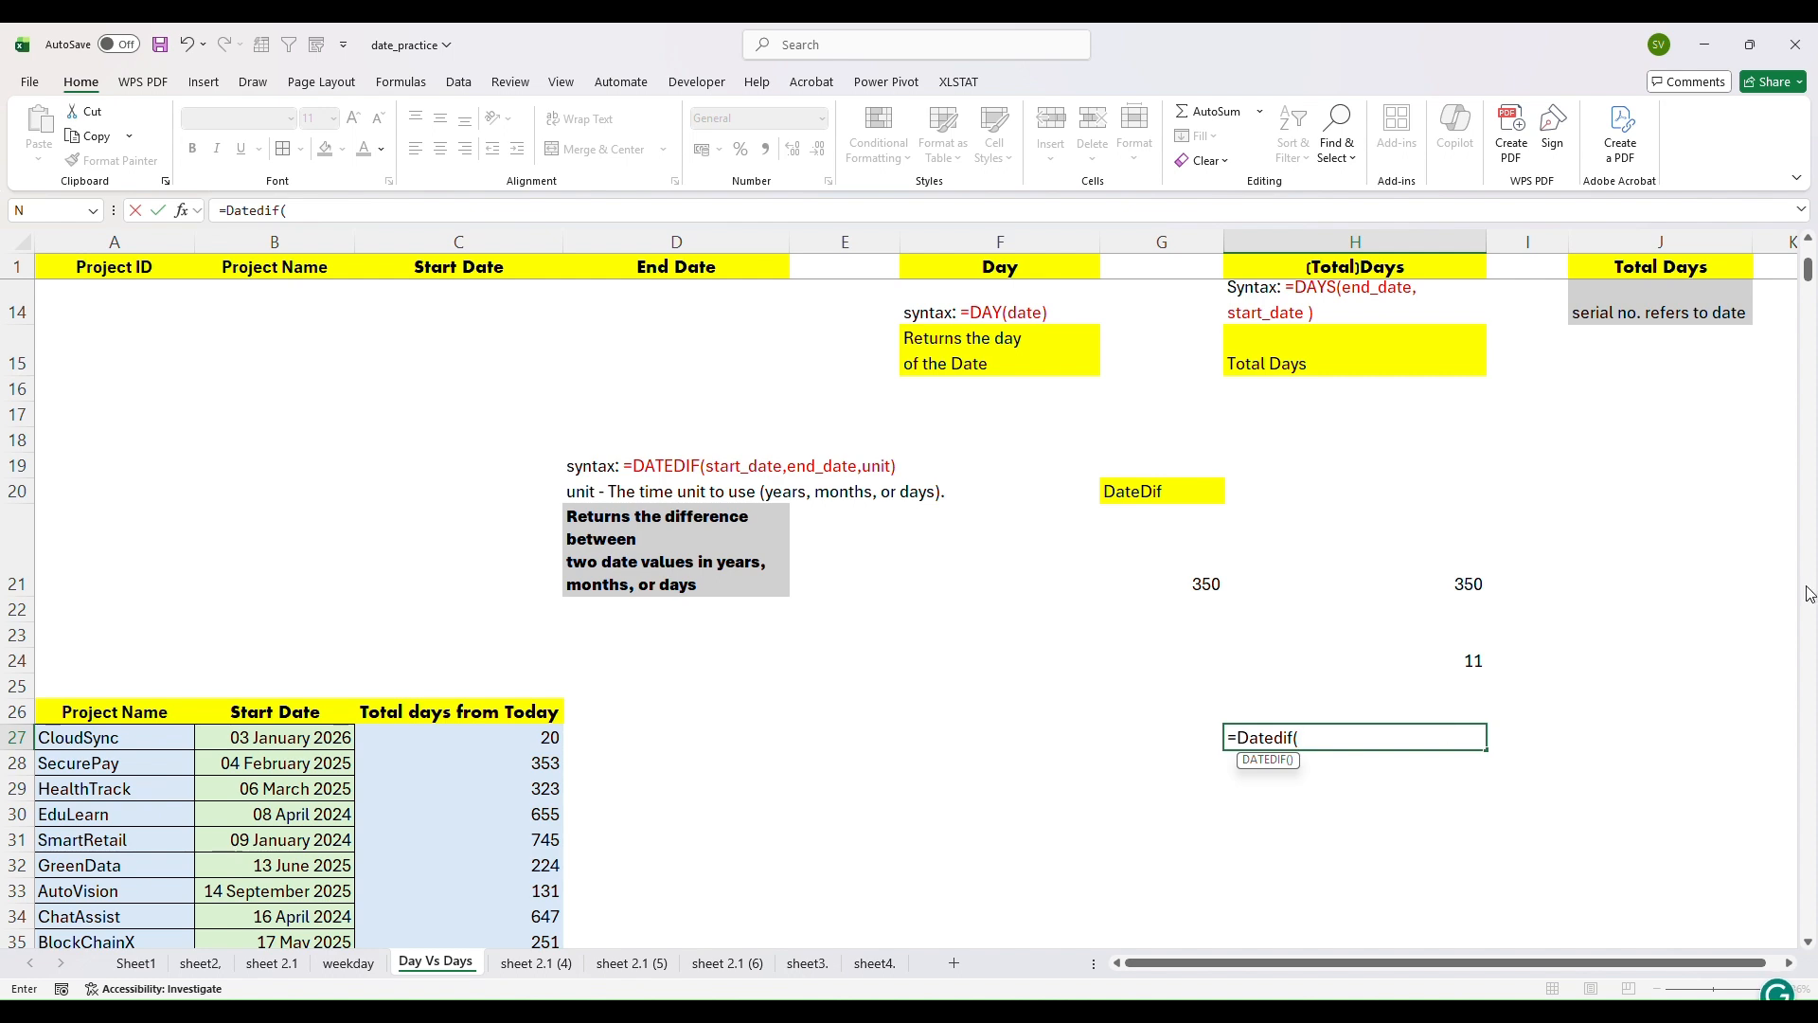
pyautogui.scroll(4, 1809, 244)
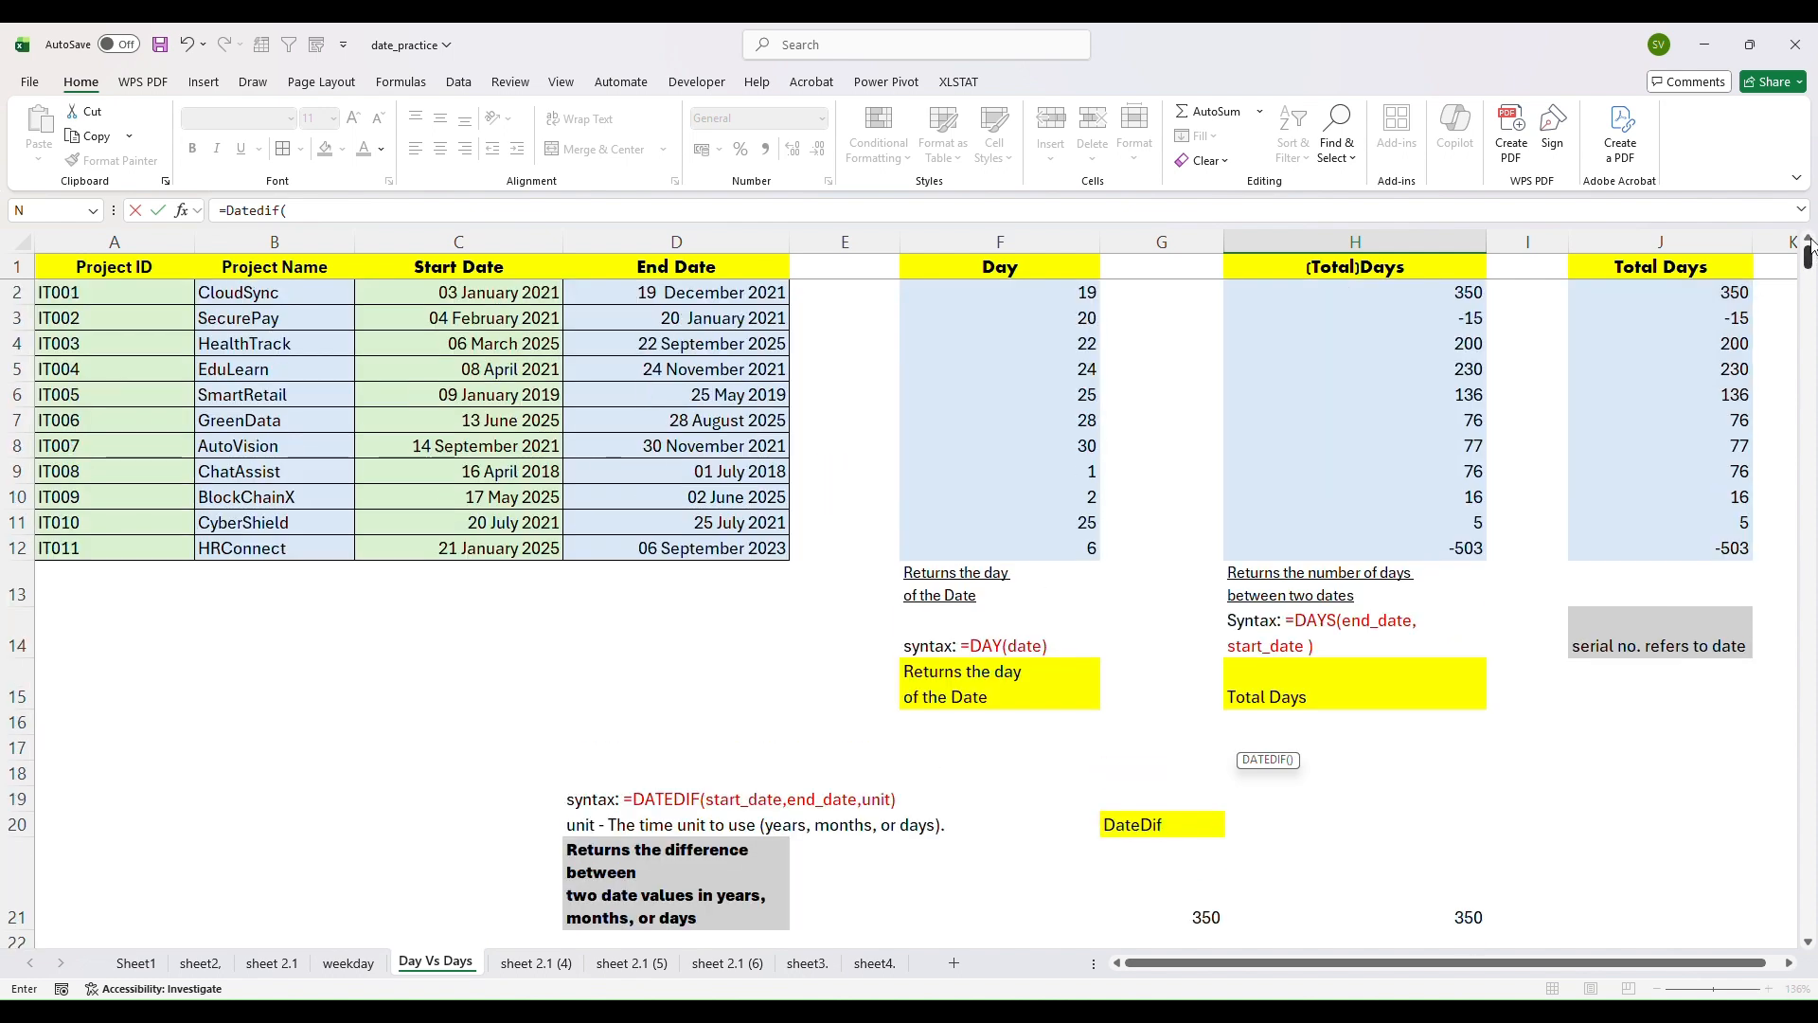
pyautogui.click(507, 293)
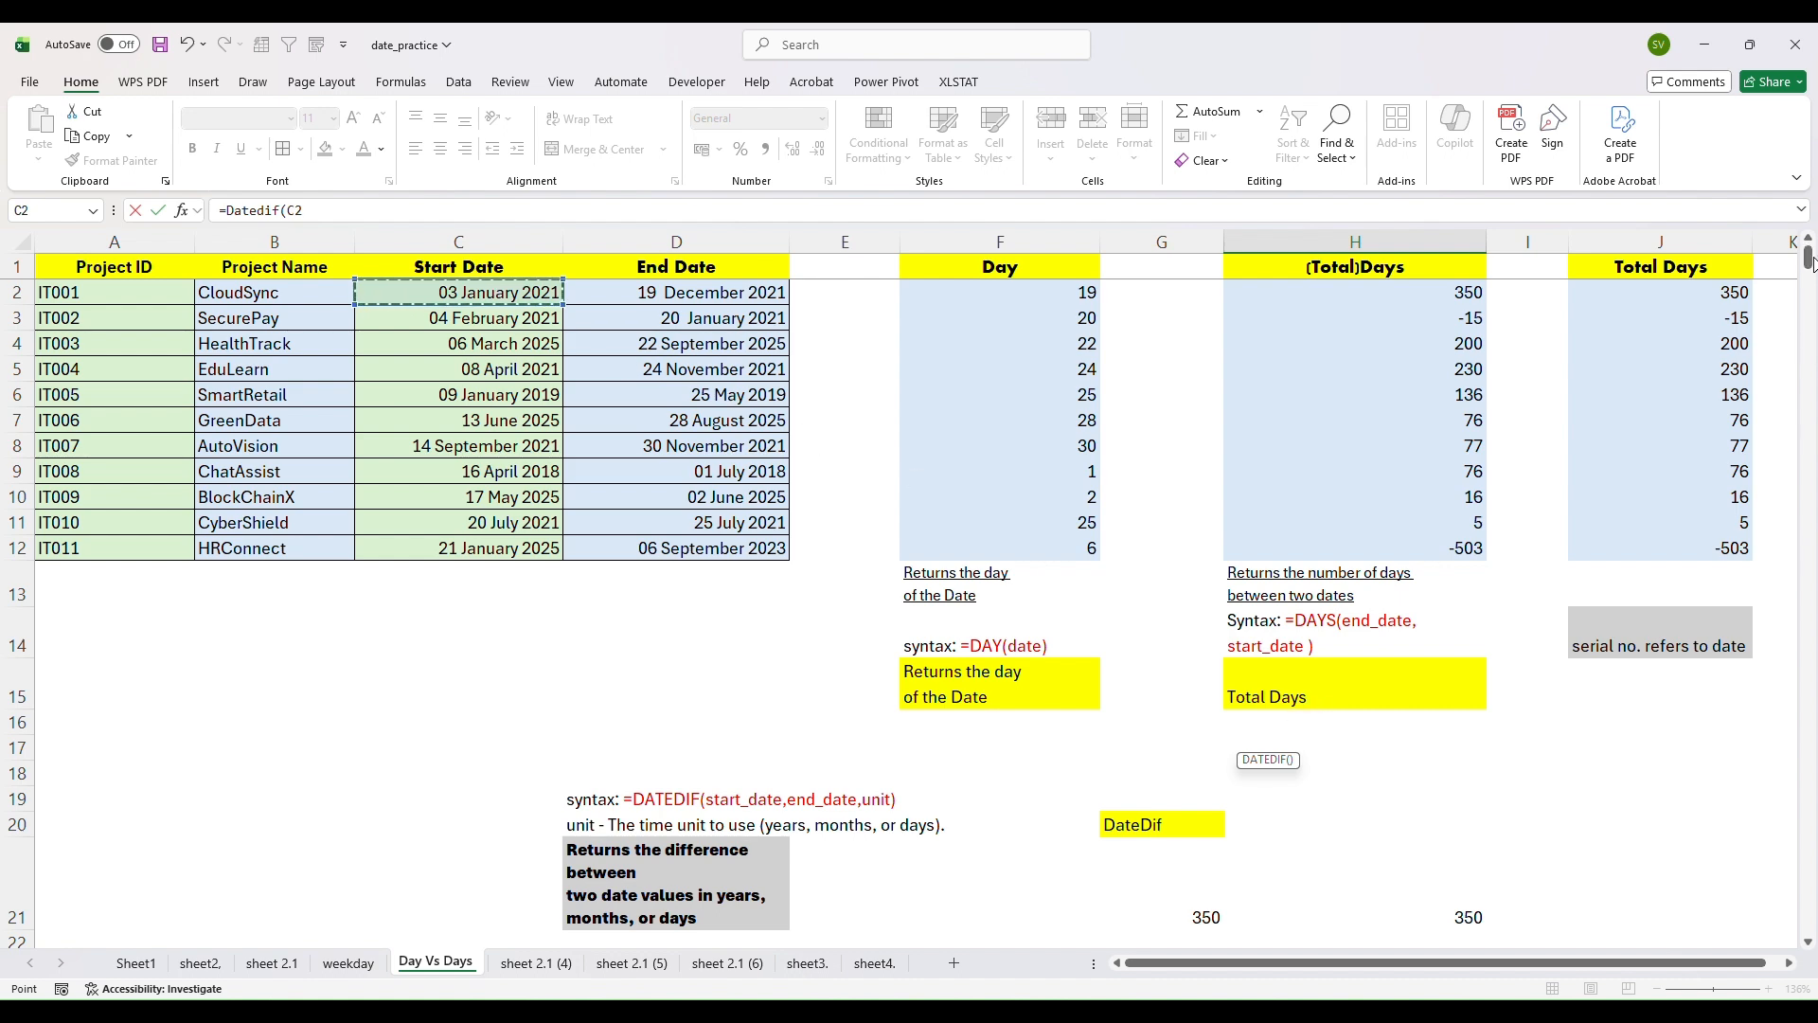
pyautogui.moveTo(1810, 260); pyautogui.dragTo(1810, 275)
pyautogui.write(',')
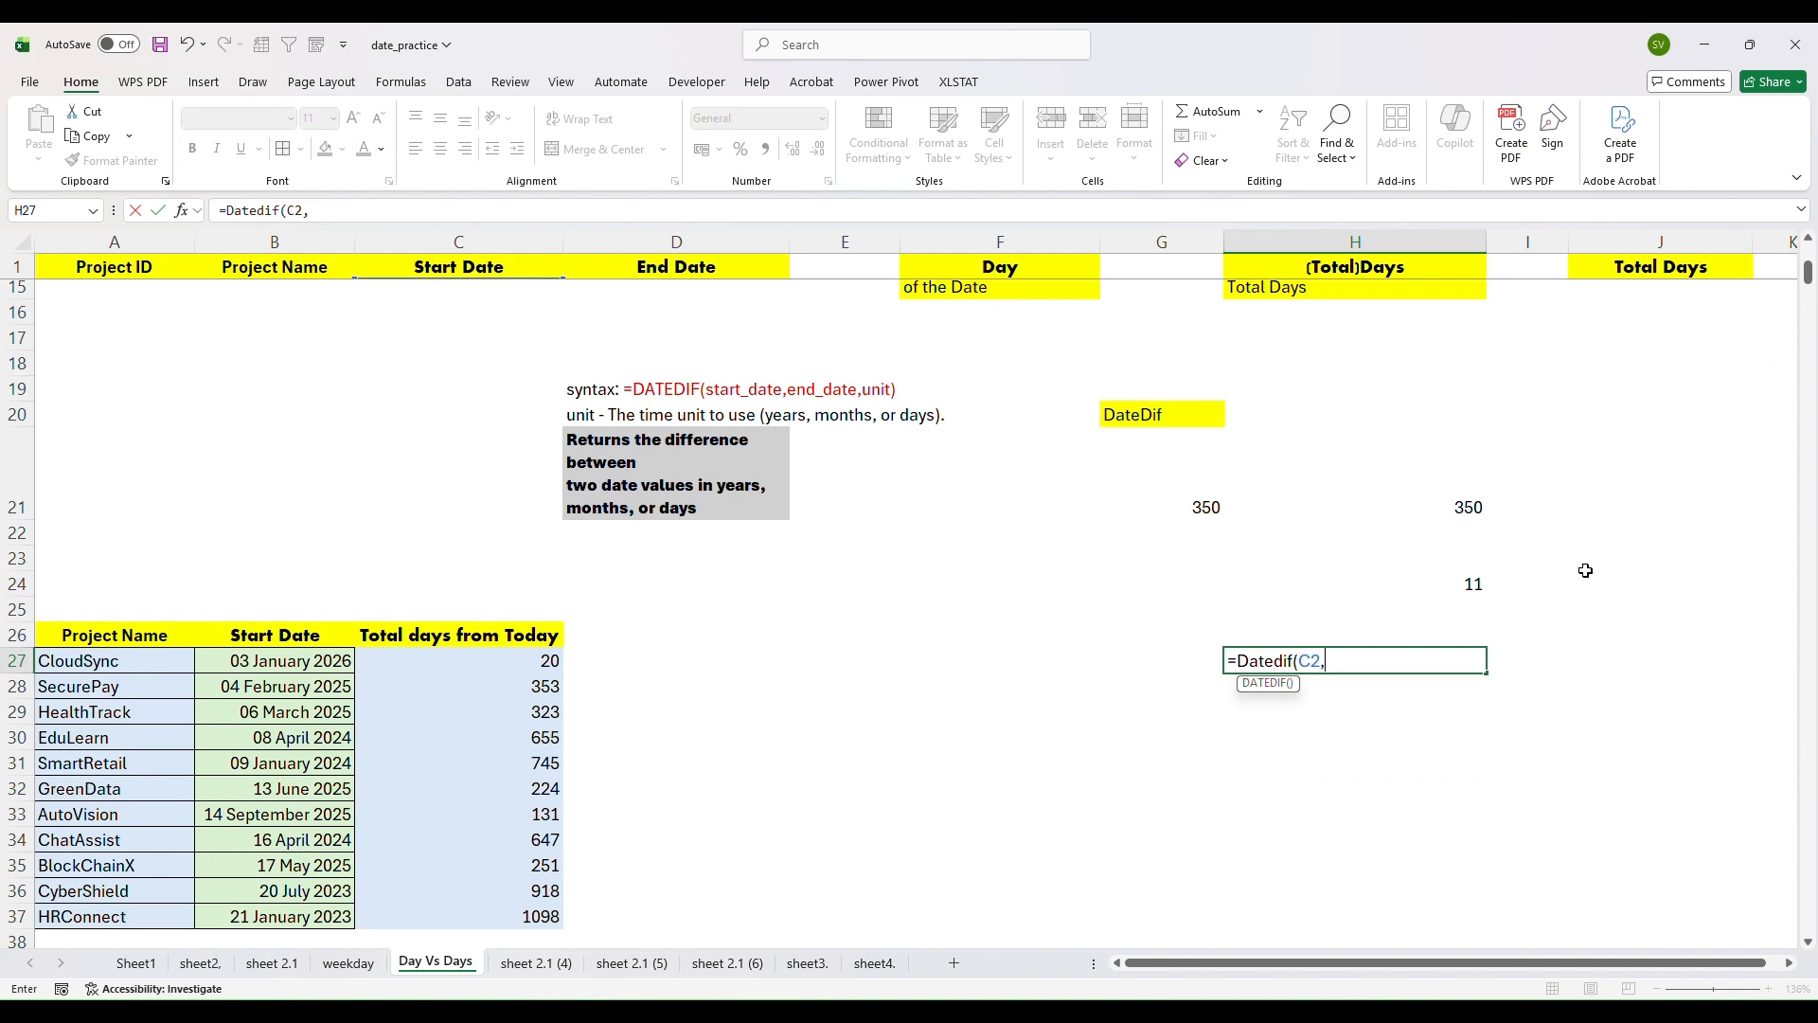
pyautogui.moveTo(1810, 275)
pyautogui.mouseDown()
pyautogui.moveTo(1810, 253)
pyautogui.moveTo(1810, 279)
pyautogui.mouseUp()
pyautogui.click(723, 299)
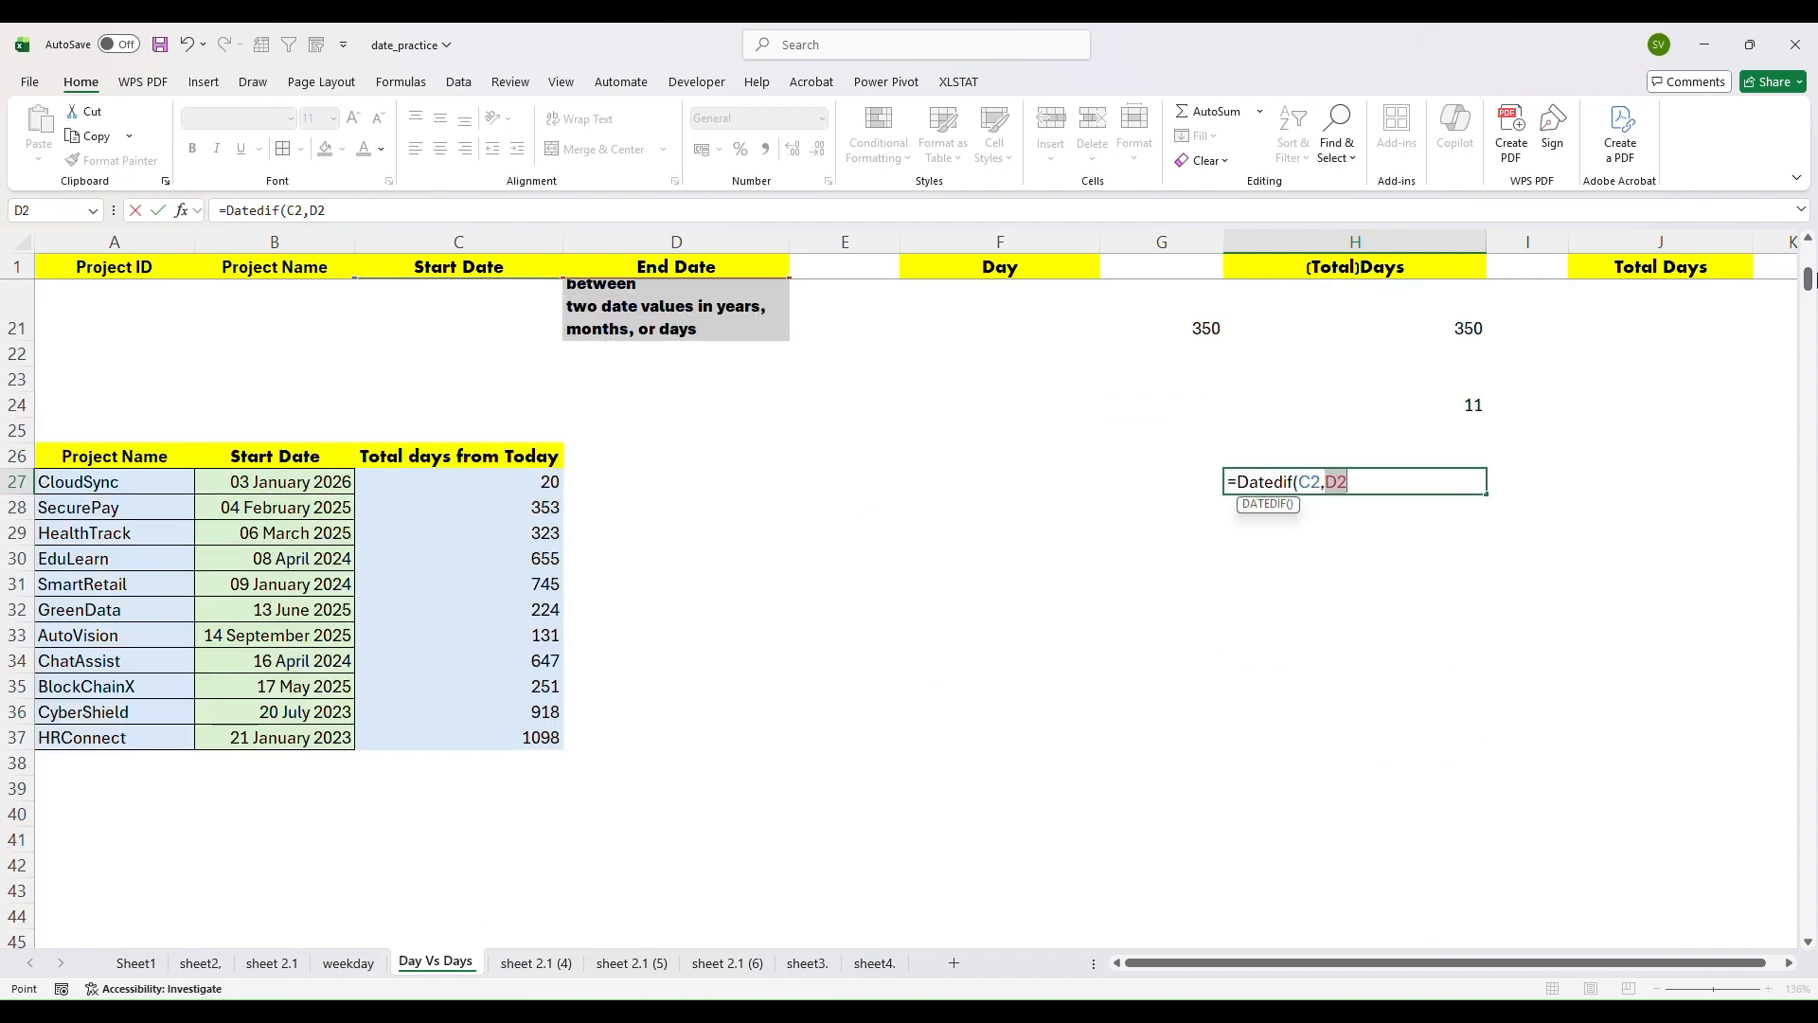
pyautogui.click(1369, 482)
pyautogui.write('")')
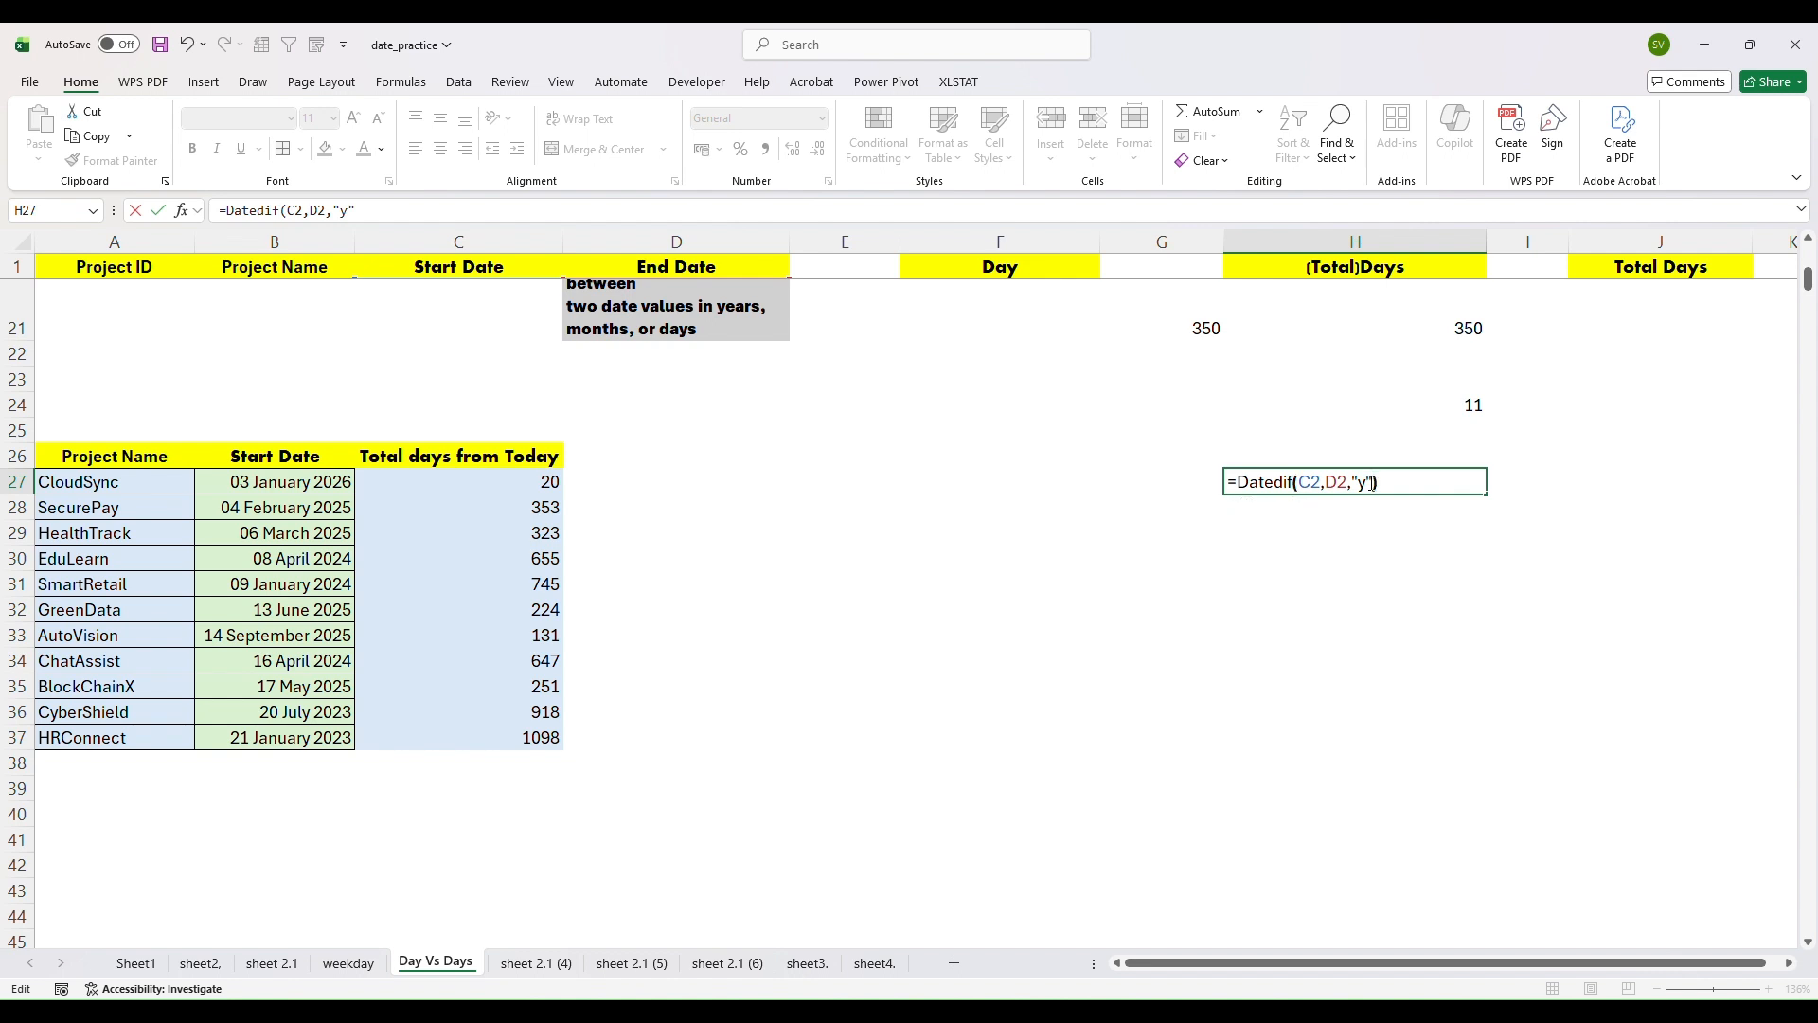
pyautogui.press('Return')
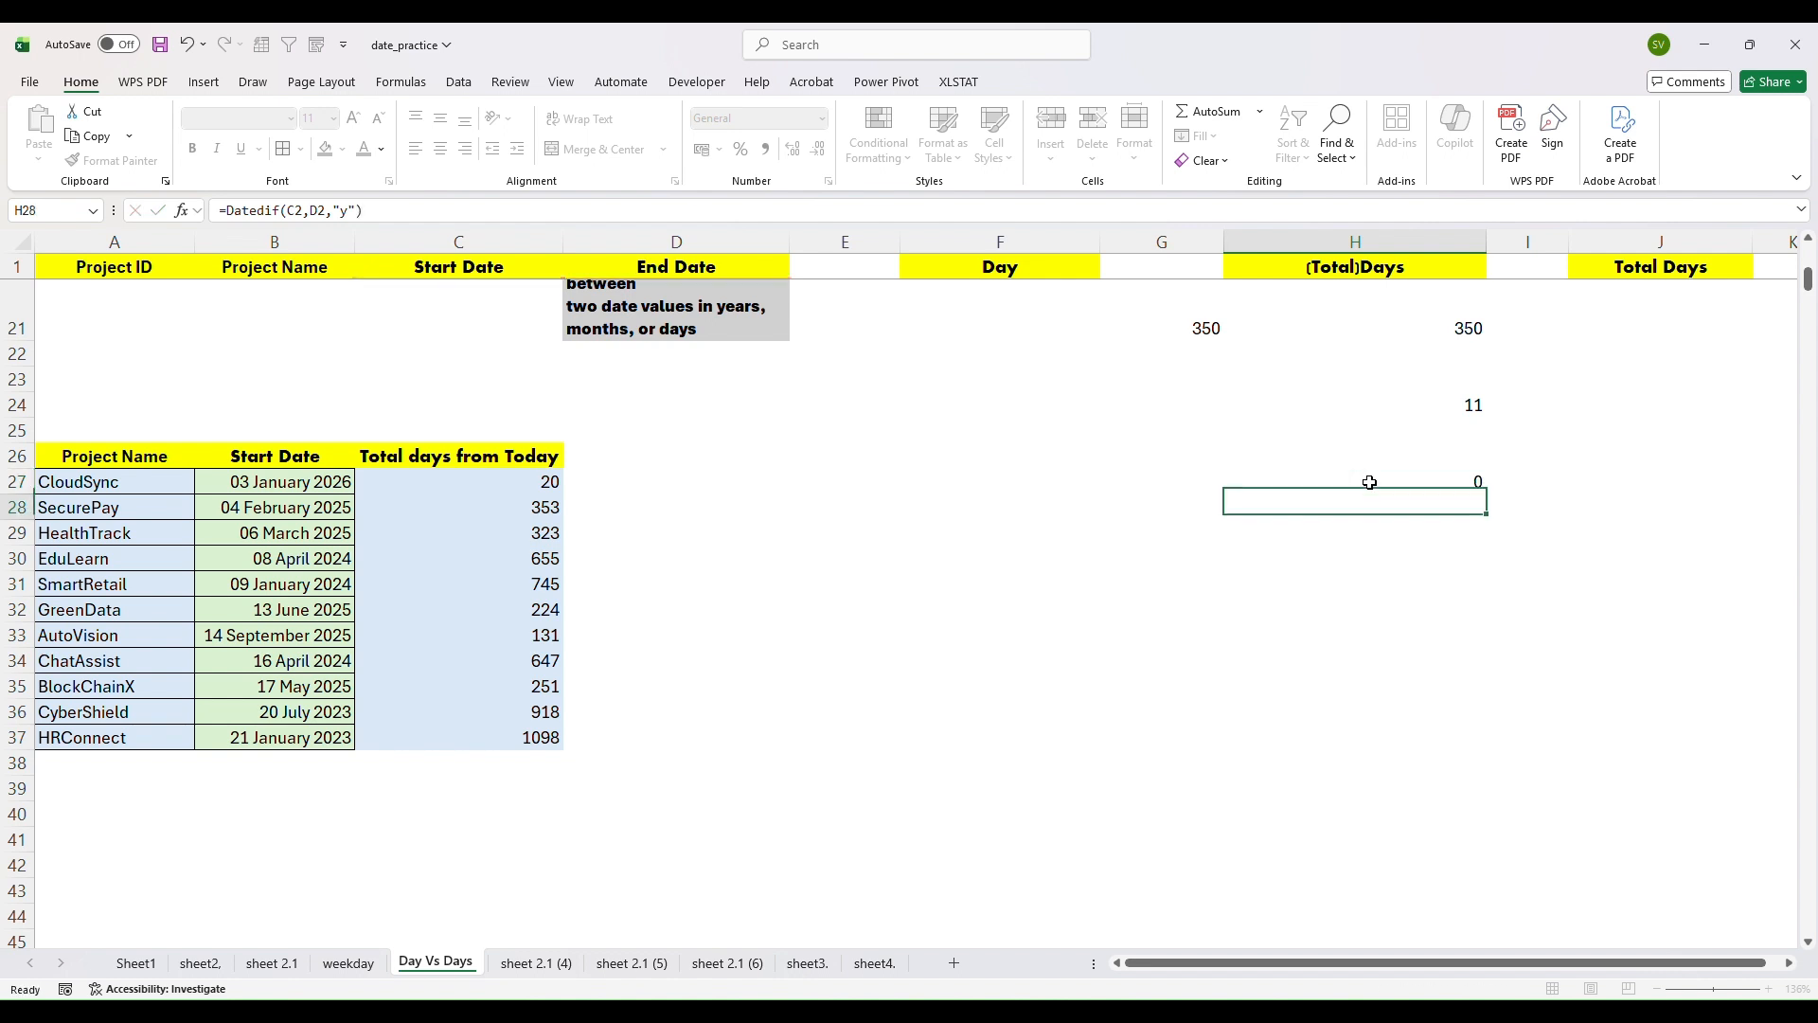
# Step: Compare the month and year DATEDIF formulas and their results in H24 and H27
pyautogui.click(1481, 479)
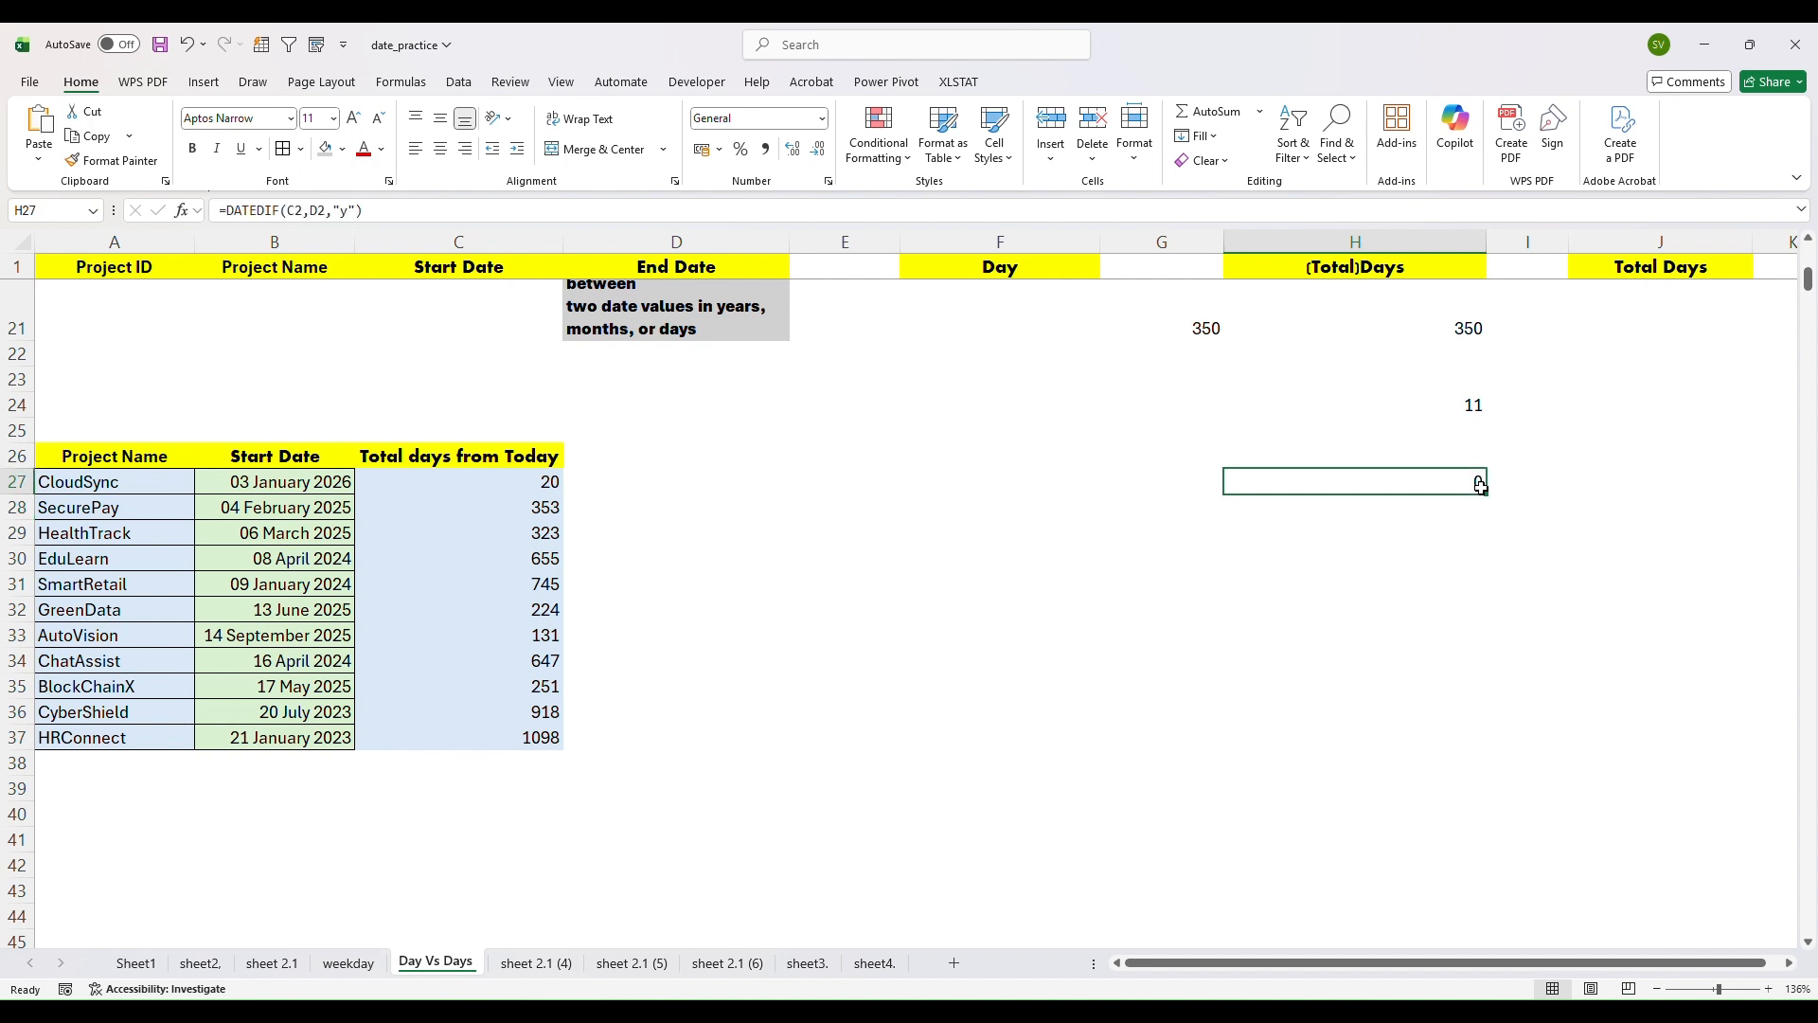
pyautogui.click(1478, 405)
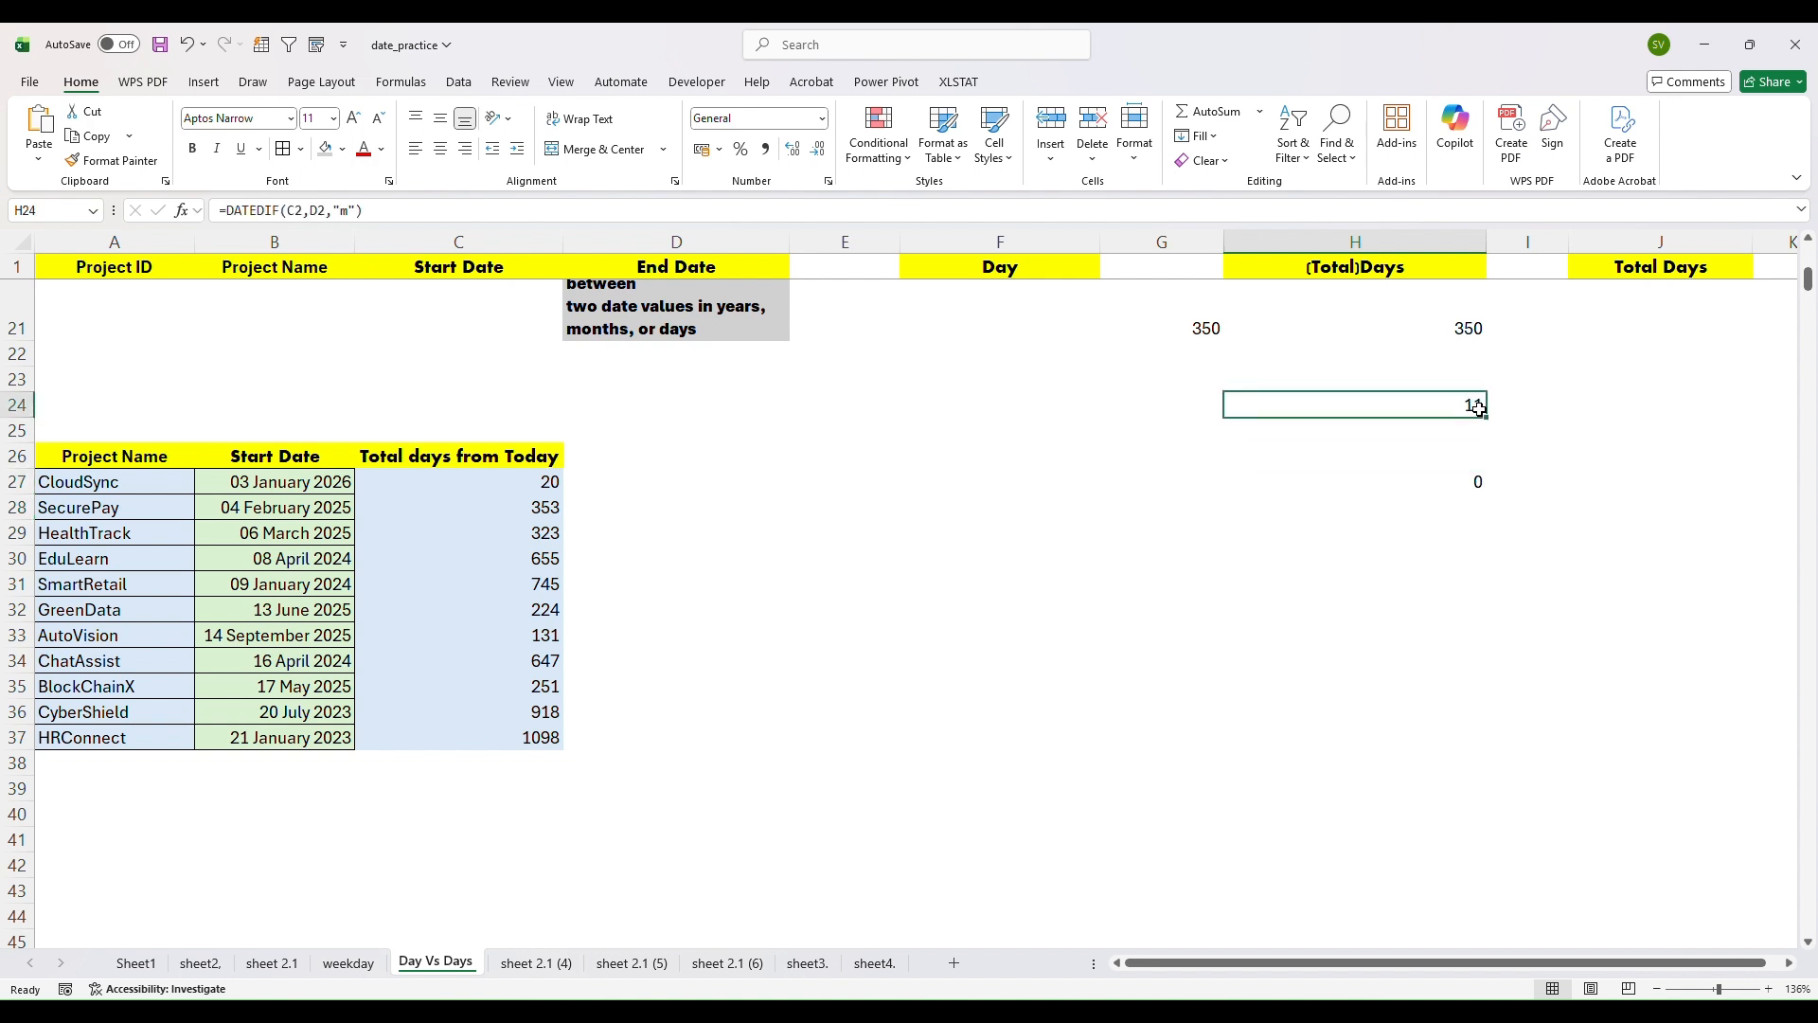
pyautogui.click(1485, 482)
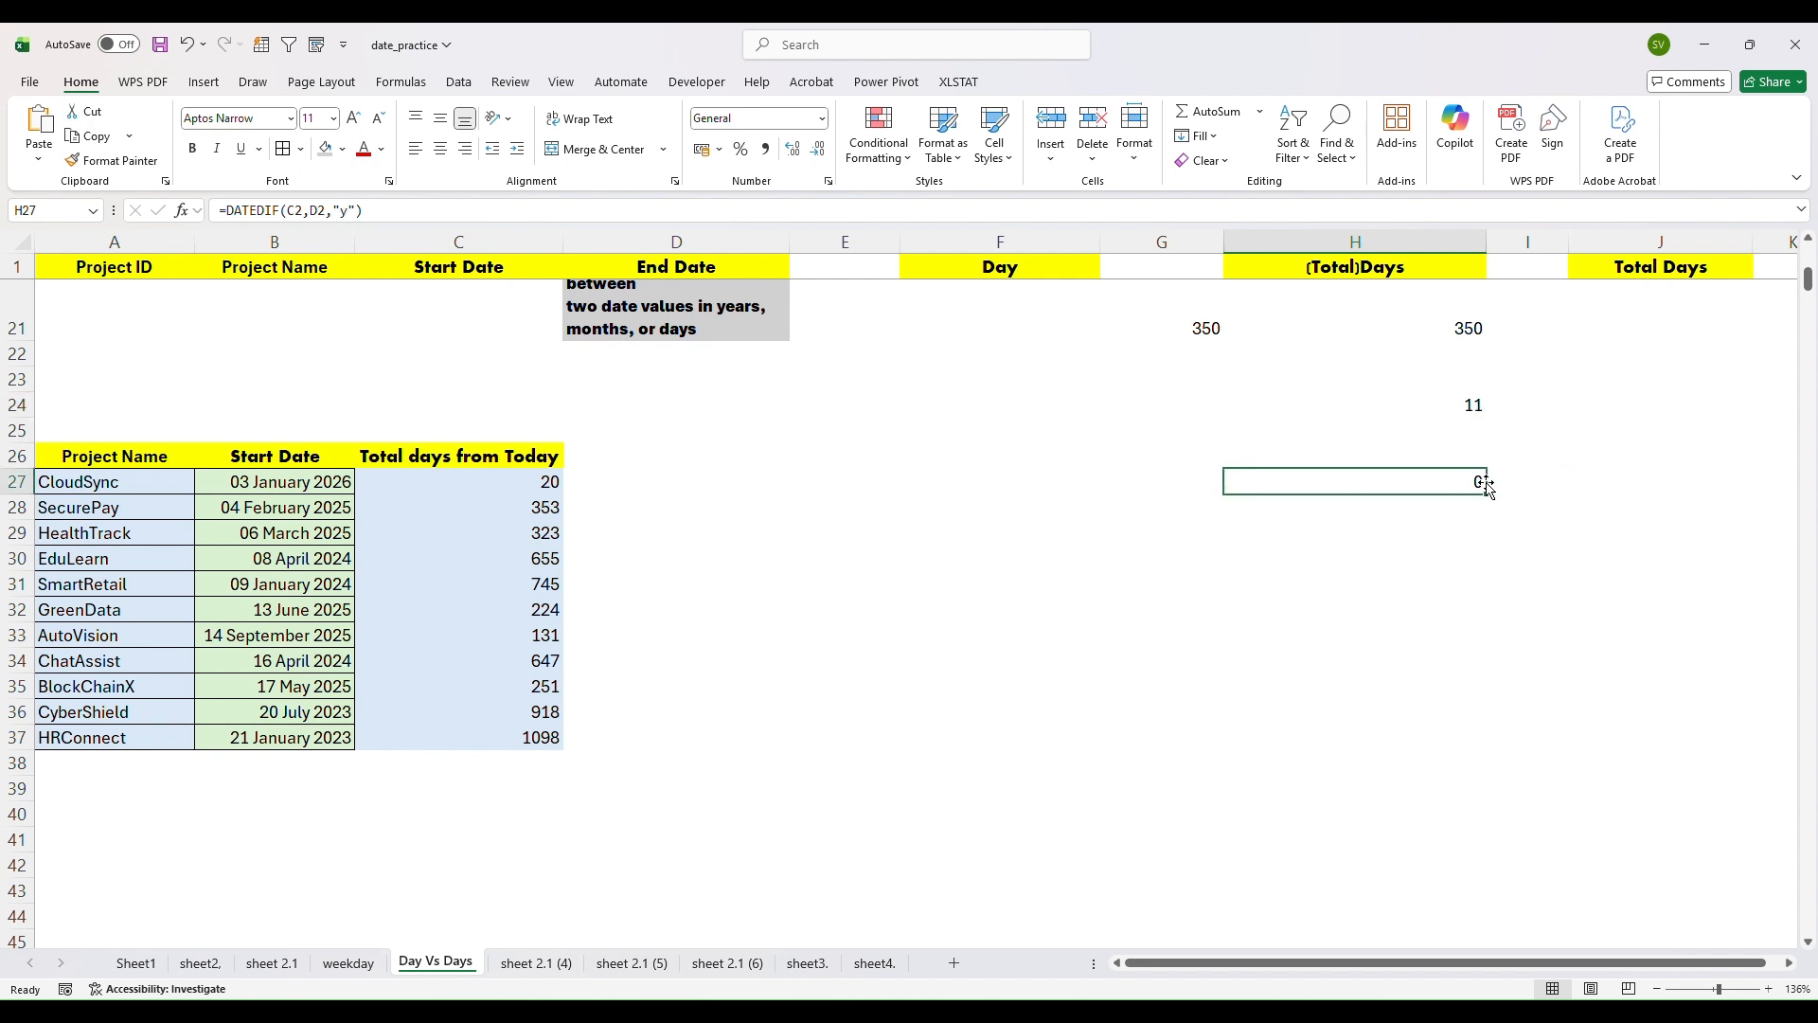
pyautogui.click(1478, 406)
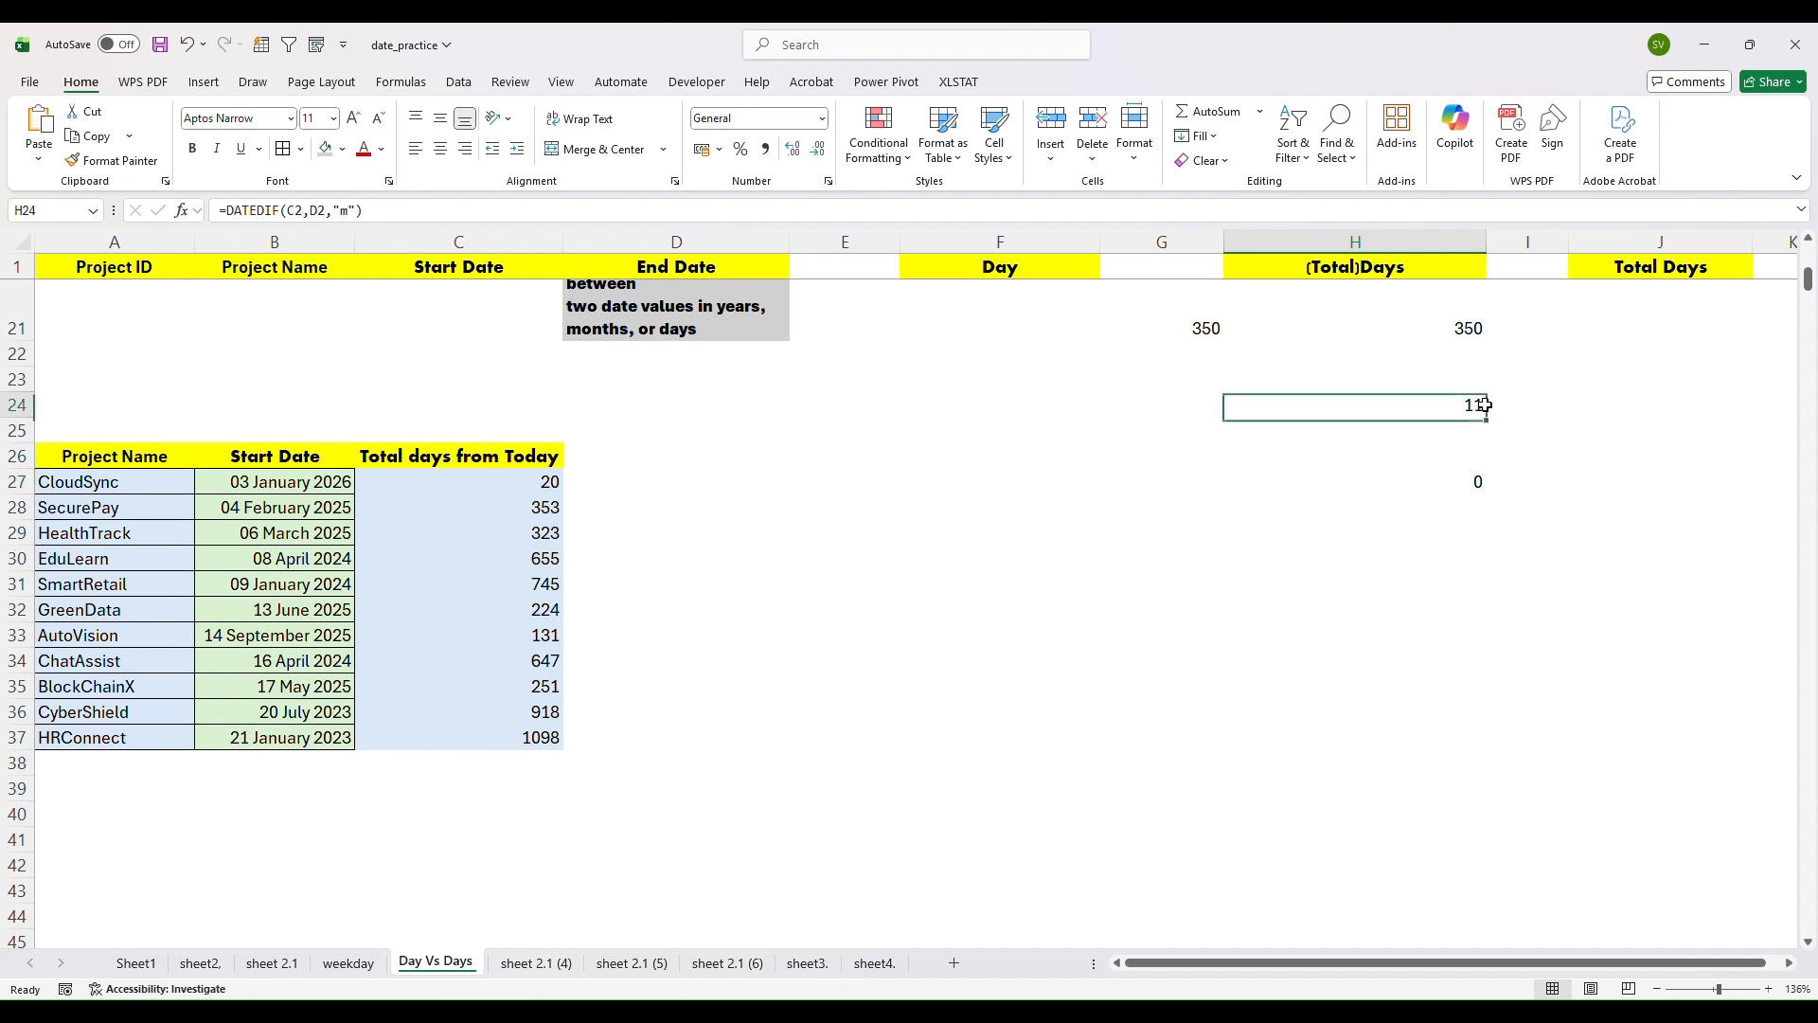
pyautogui.click(1482, 482)
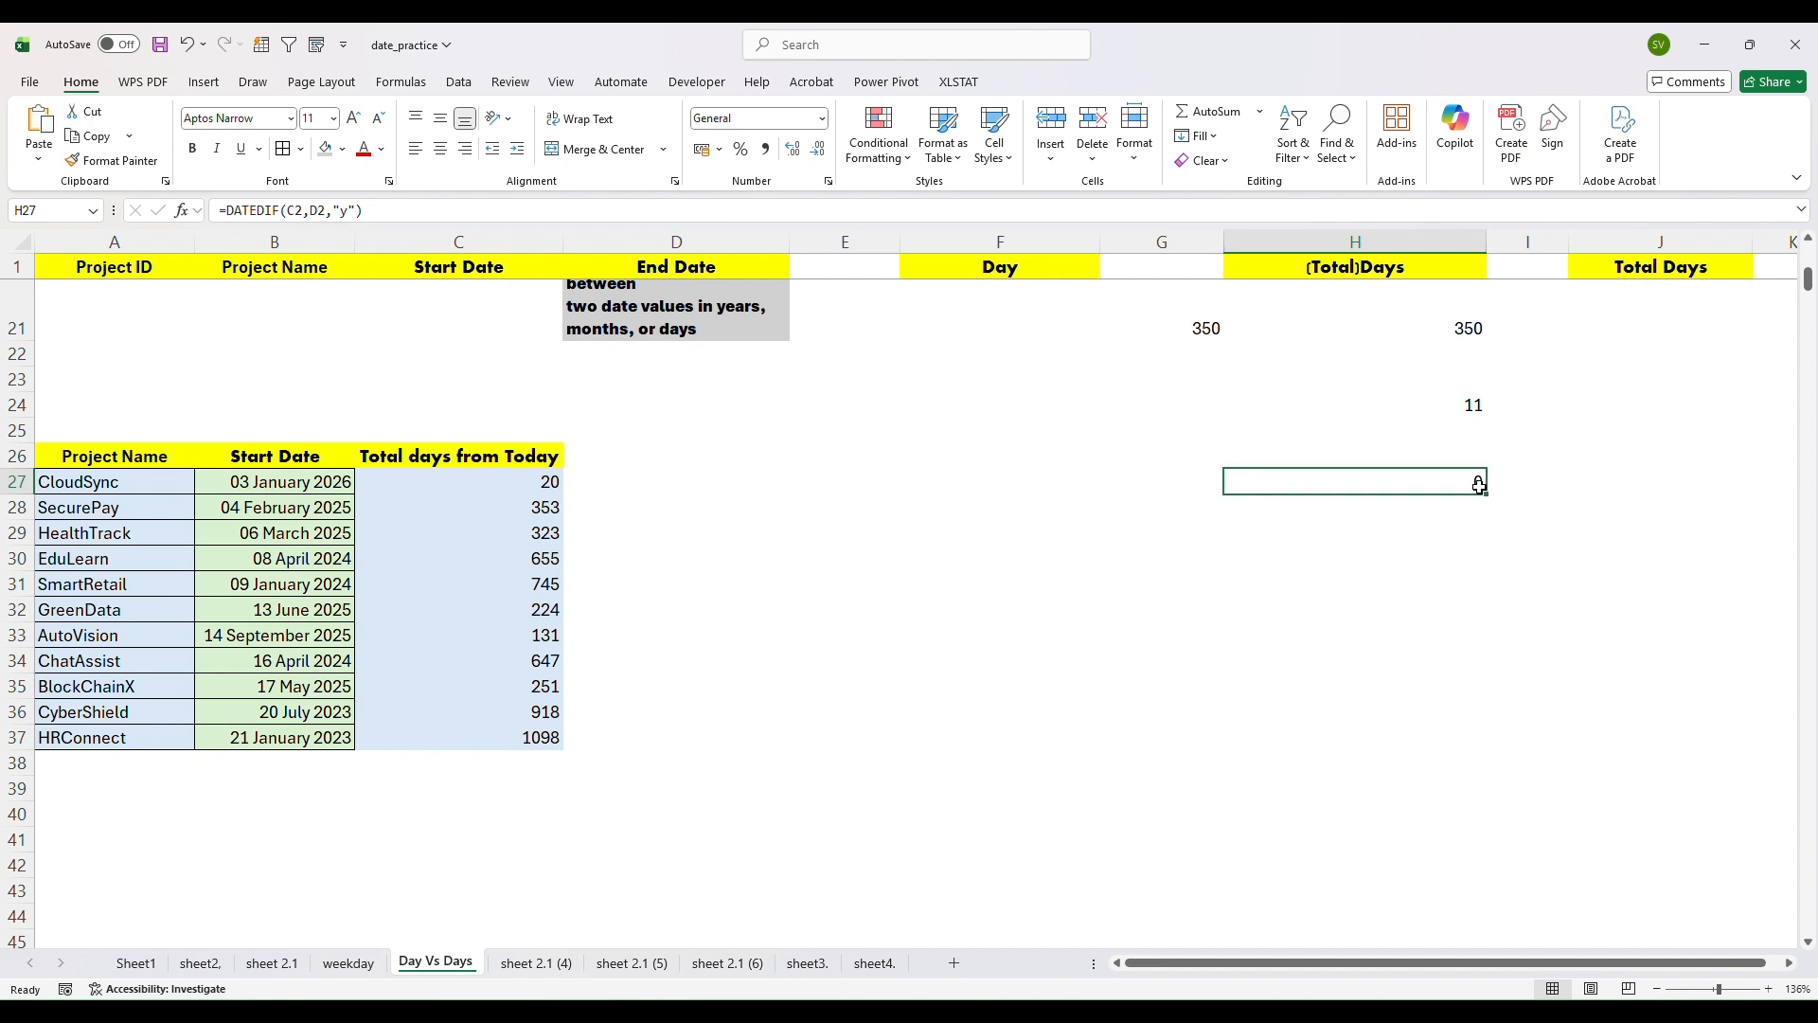
# Step: Examine CloudSync's start date in B27 and the DAYS formula with TODAY() in C27
pyautogui.click(472, 482)
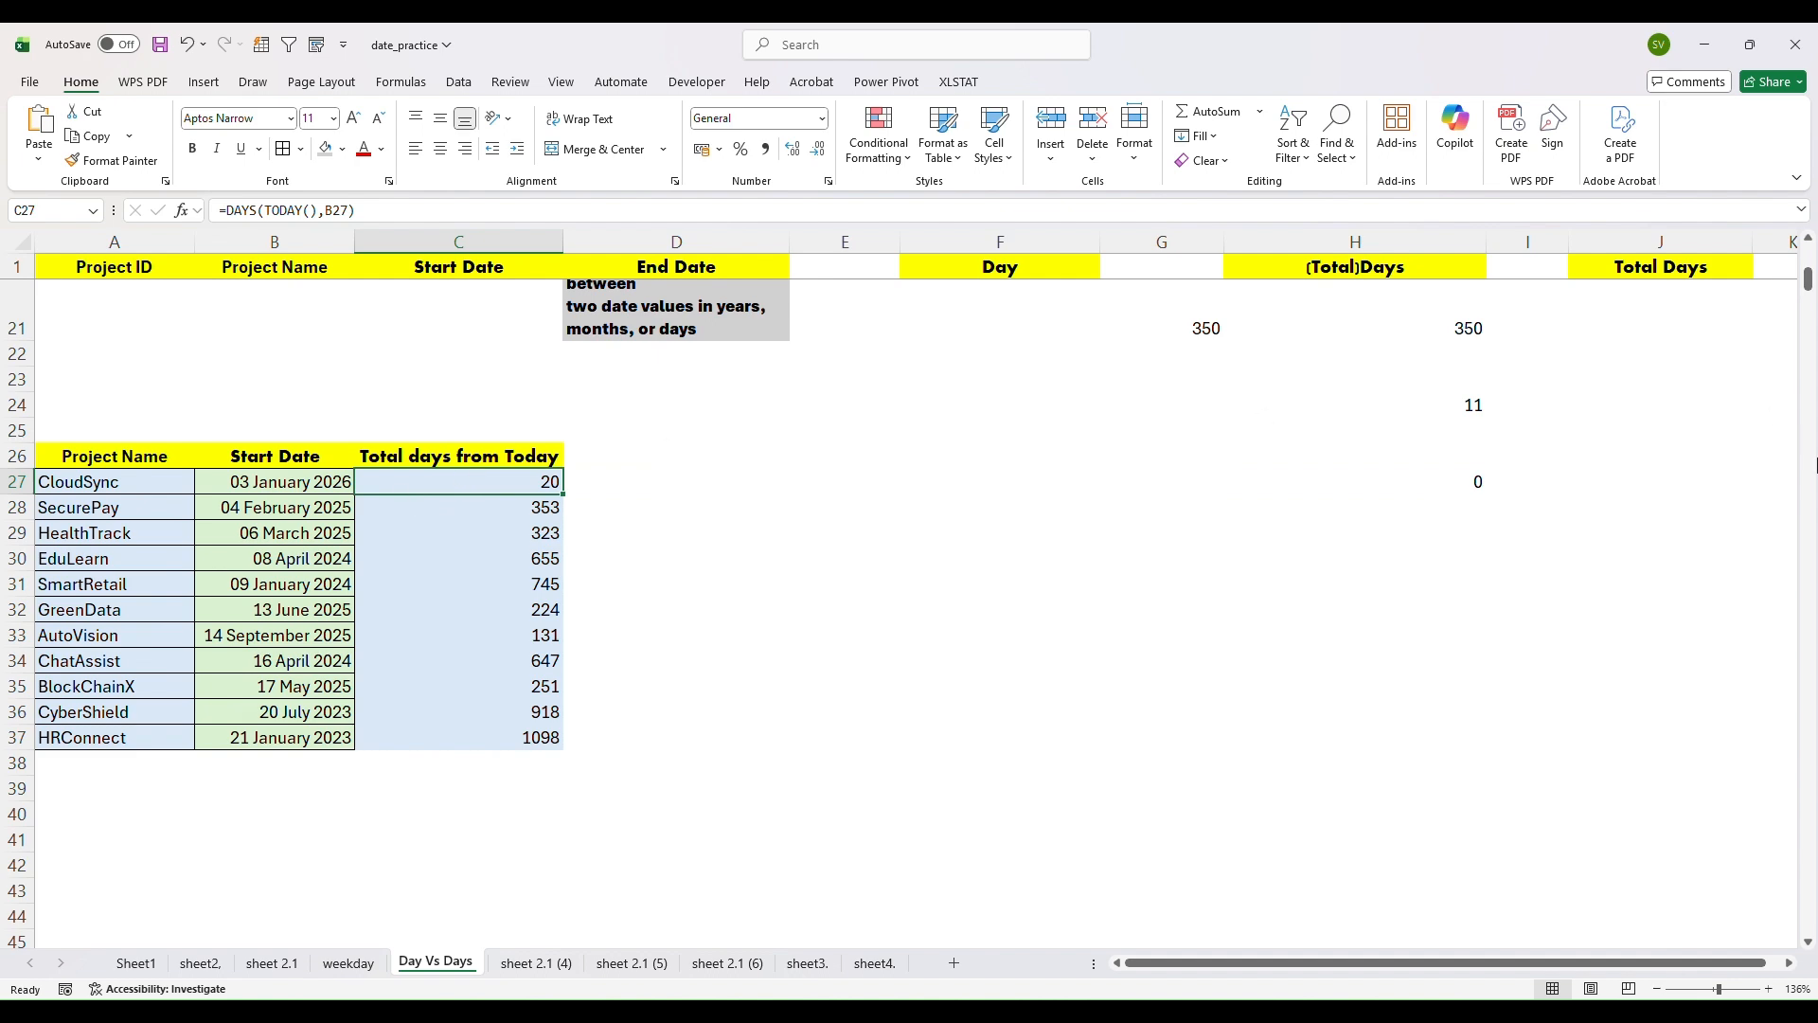
pyautogui.moveTo(1796, 278)
pyautogui.mouseDown()
pyautogui.moveTo(1810, 296)
pyautogui.moveTo(1811, 275)
pyautogui.mouseUp()
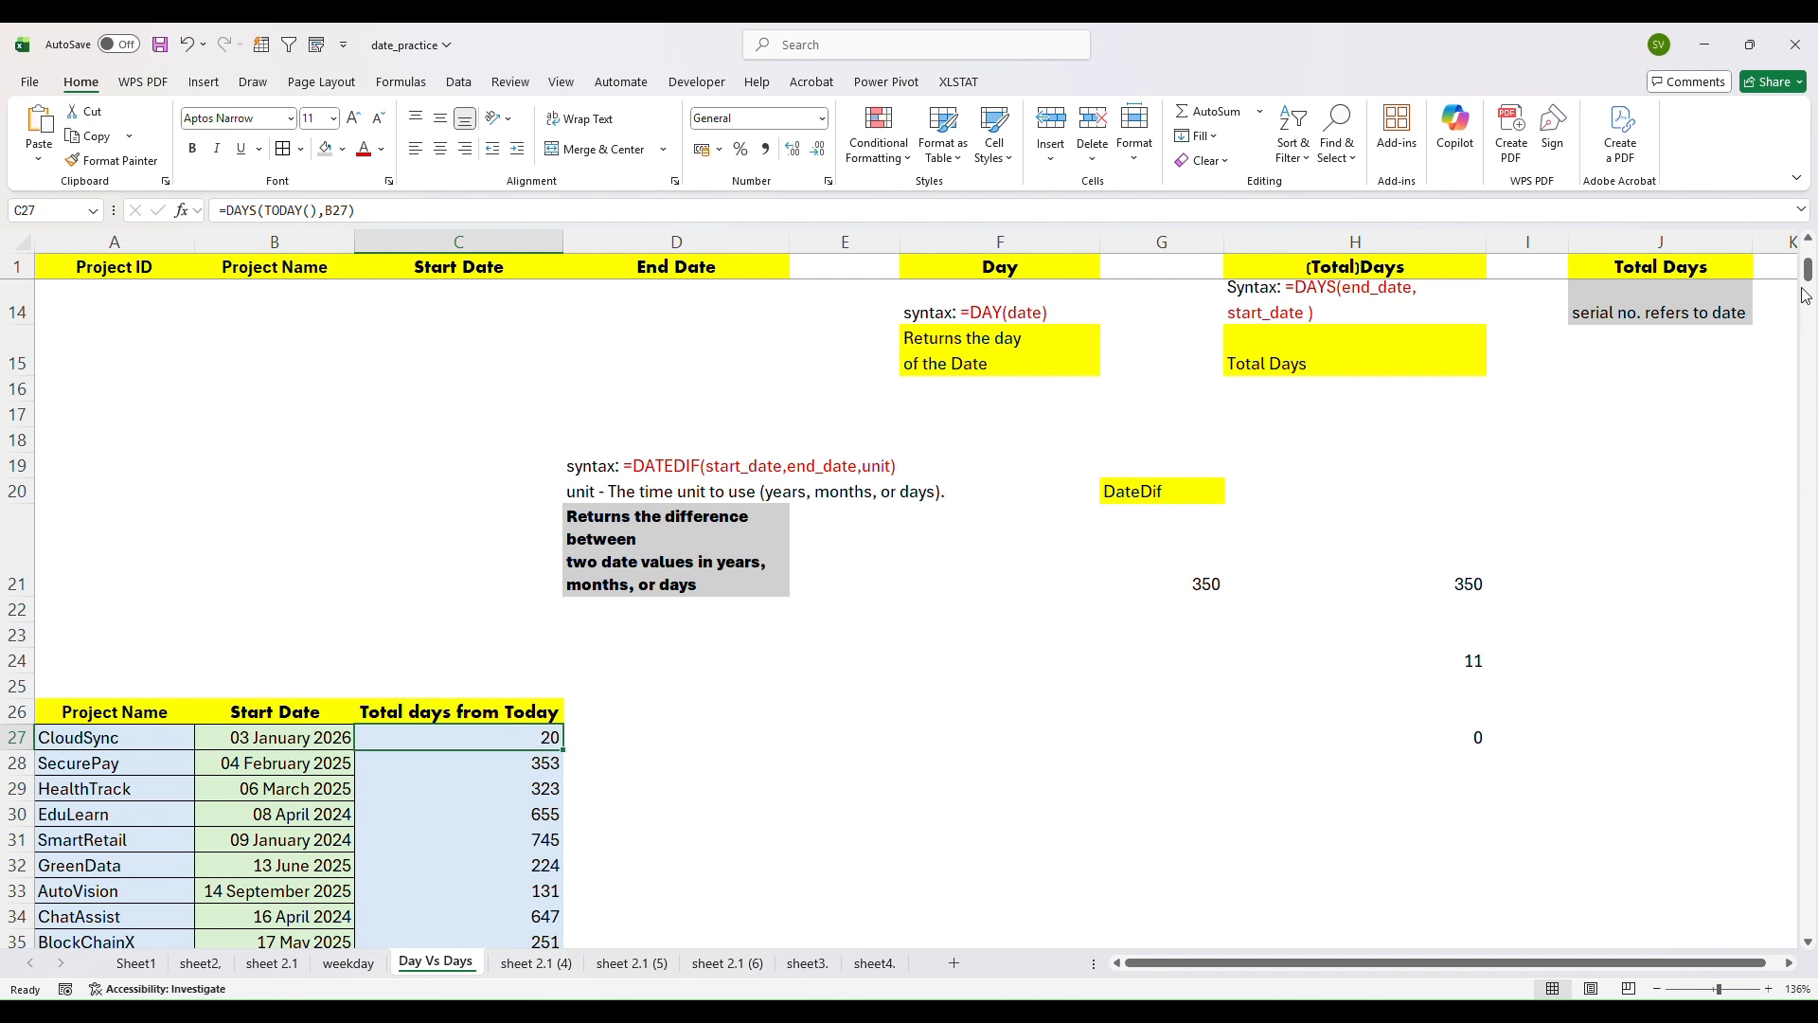
pyautogui.moveTo(1813, 275); pyautogui.dragTo(1810, 282)
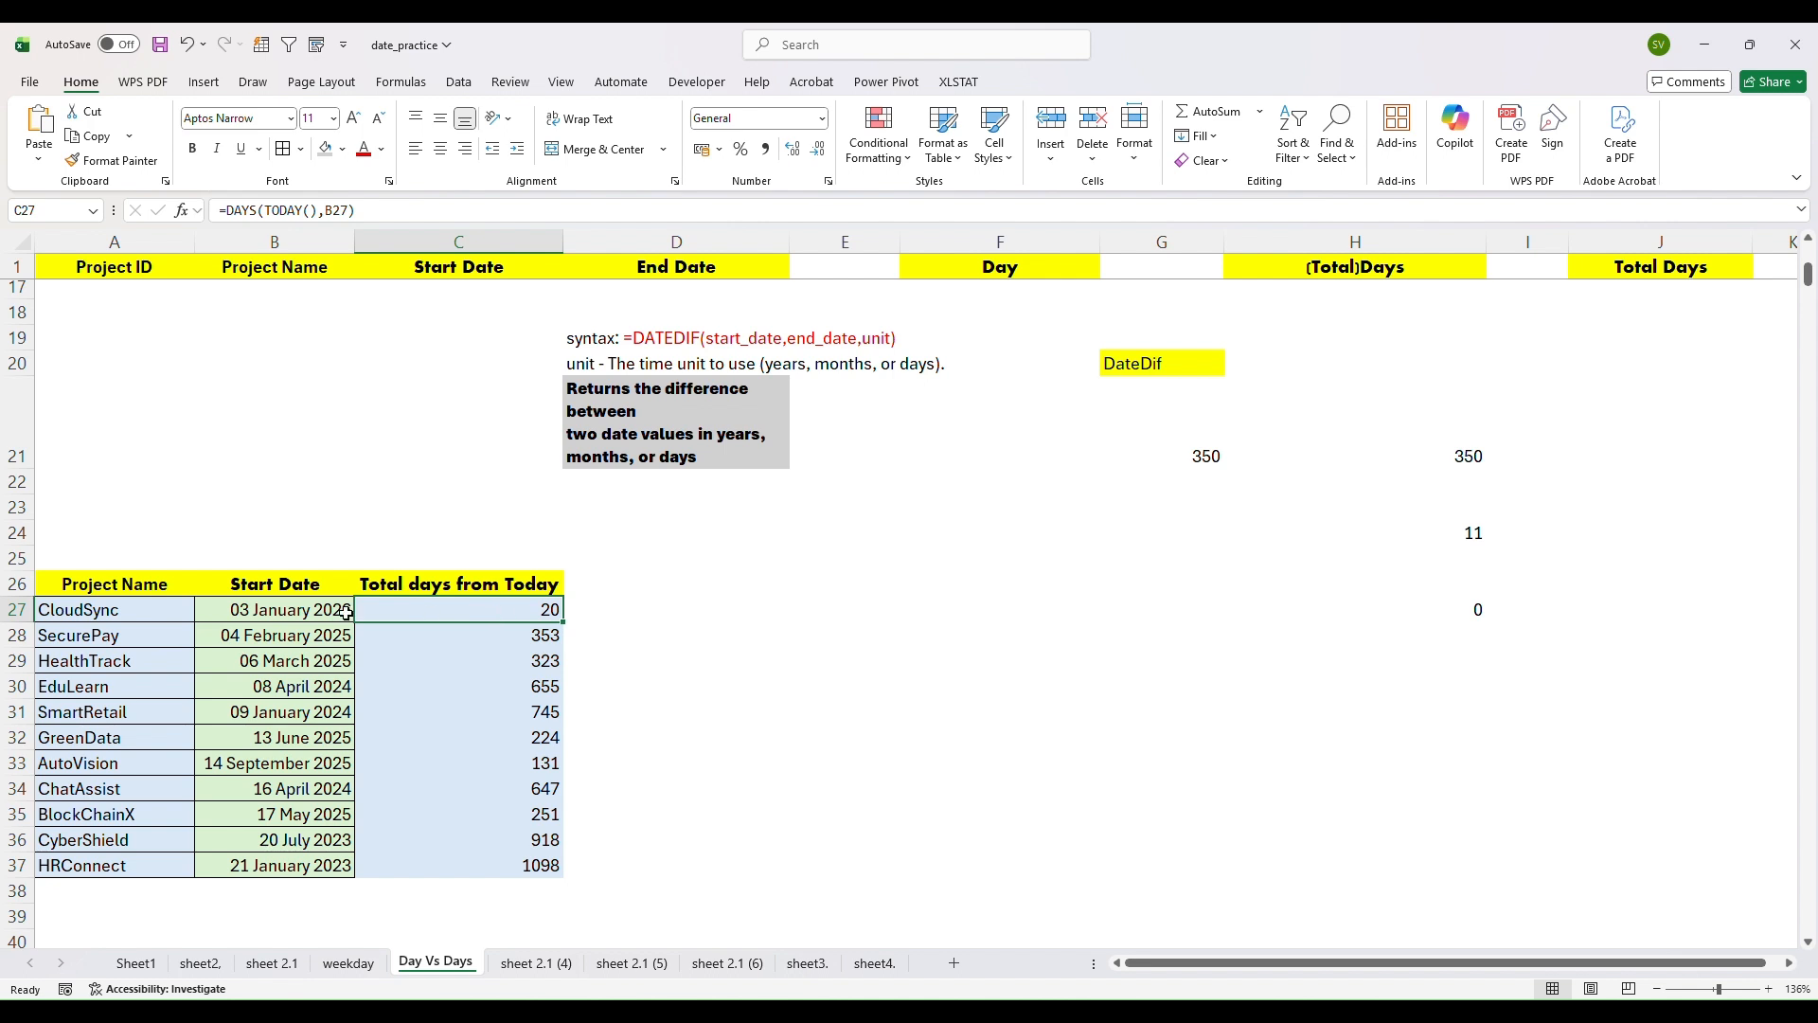
pyautogui.click(238, 610)
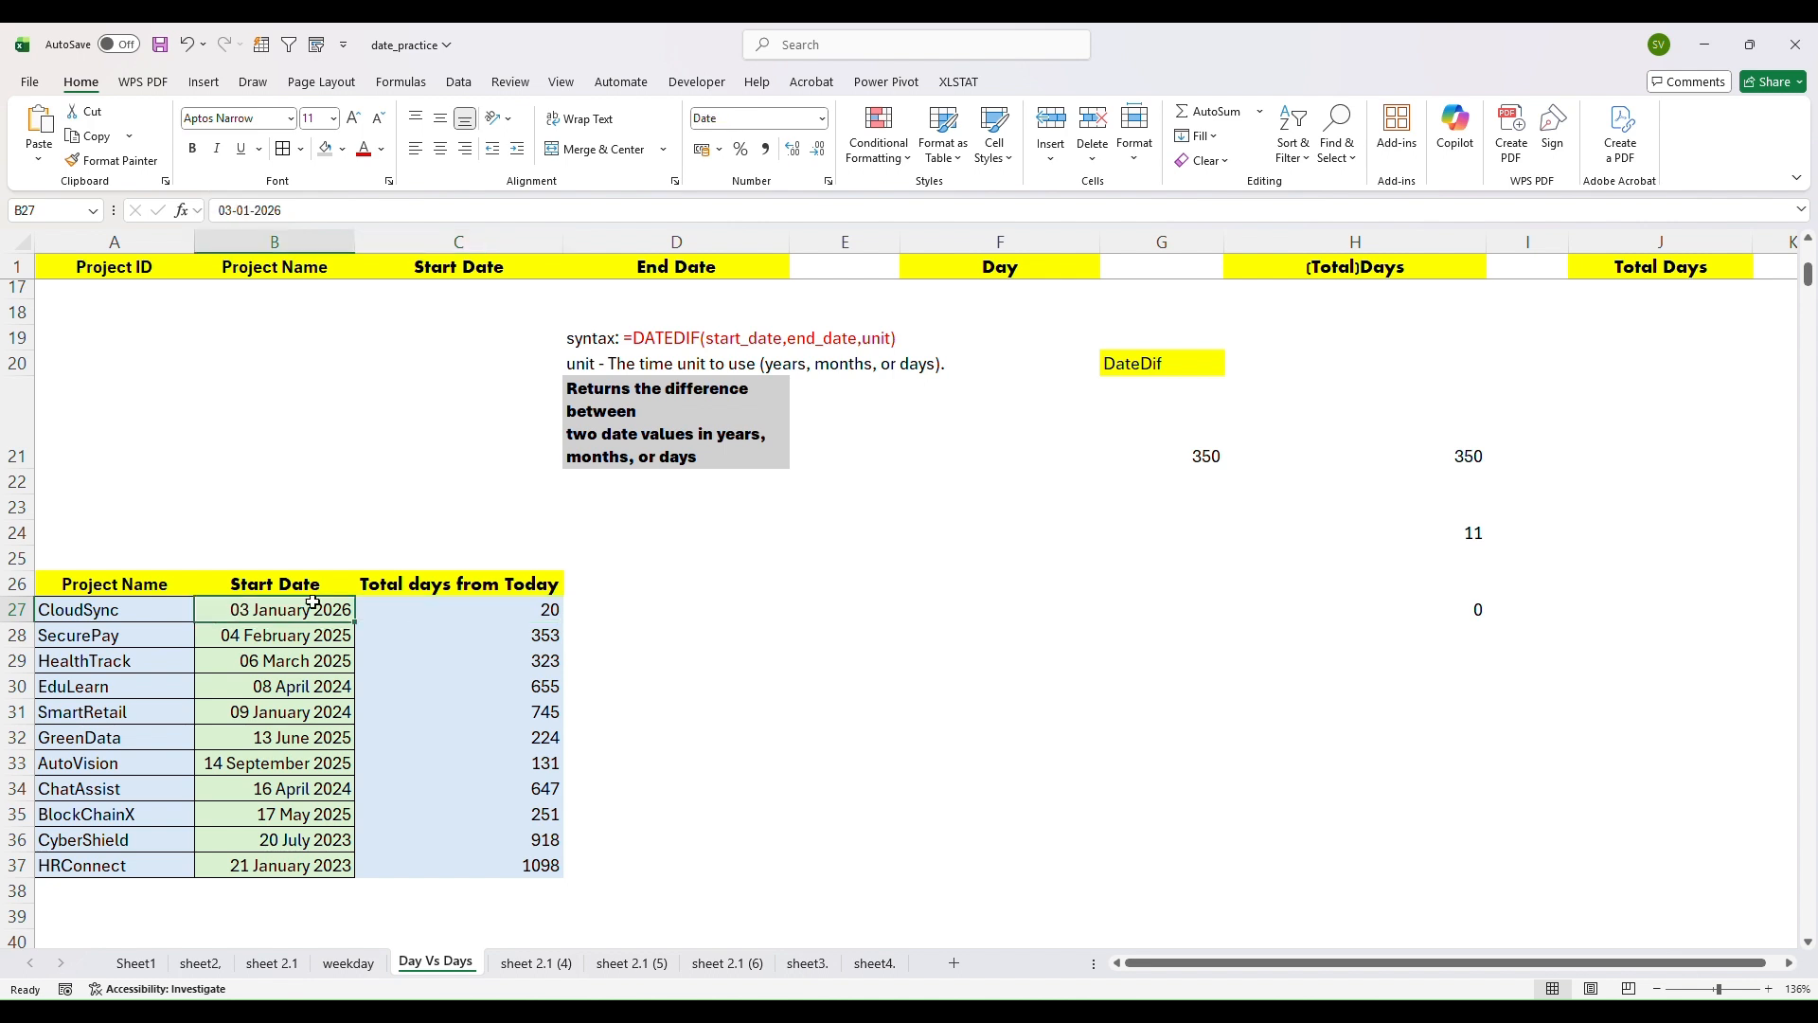
pyautogui.click(430, 606)
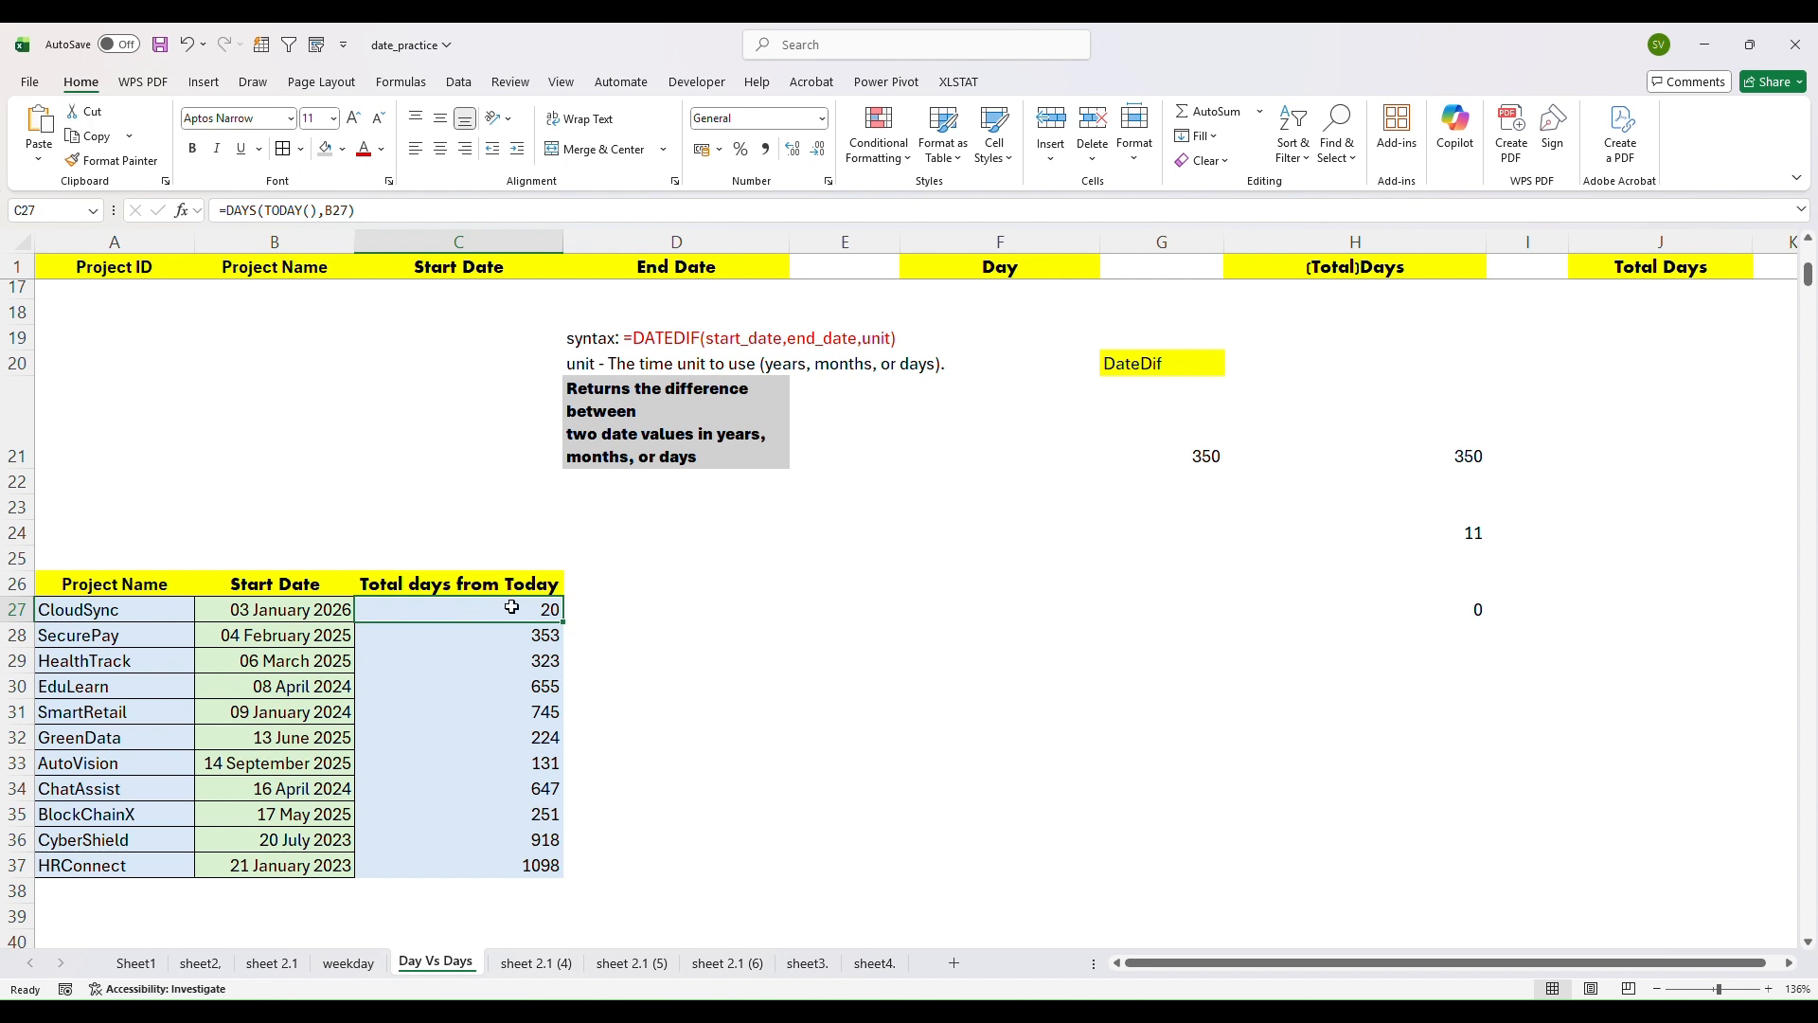
pyautogui.click(219, 210)
pyautogui.moveTo(221, 212); pyautogui.dragTo(358, 214)
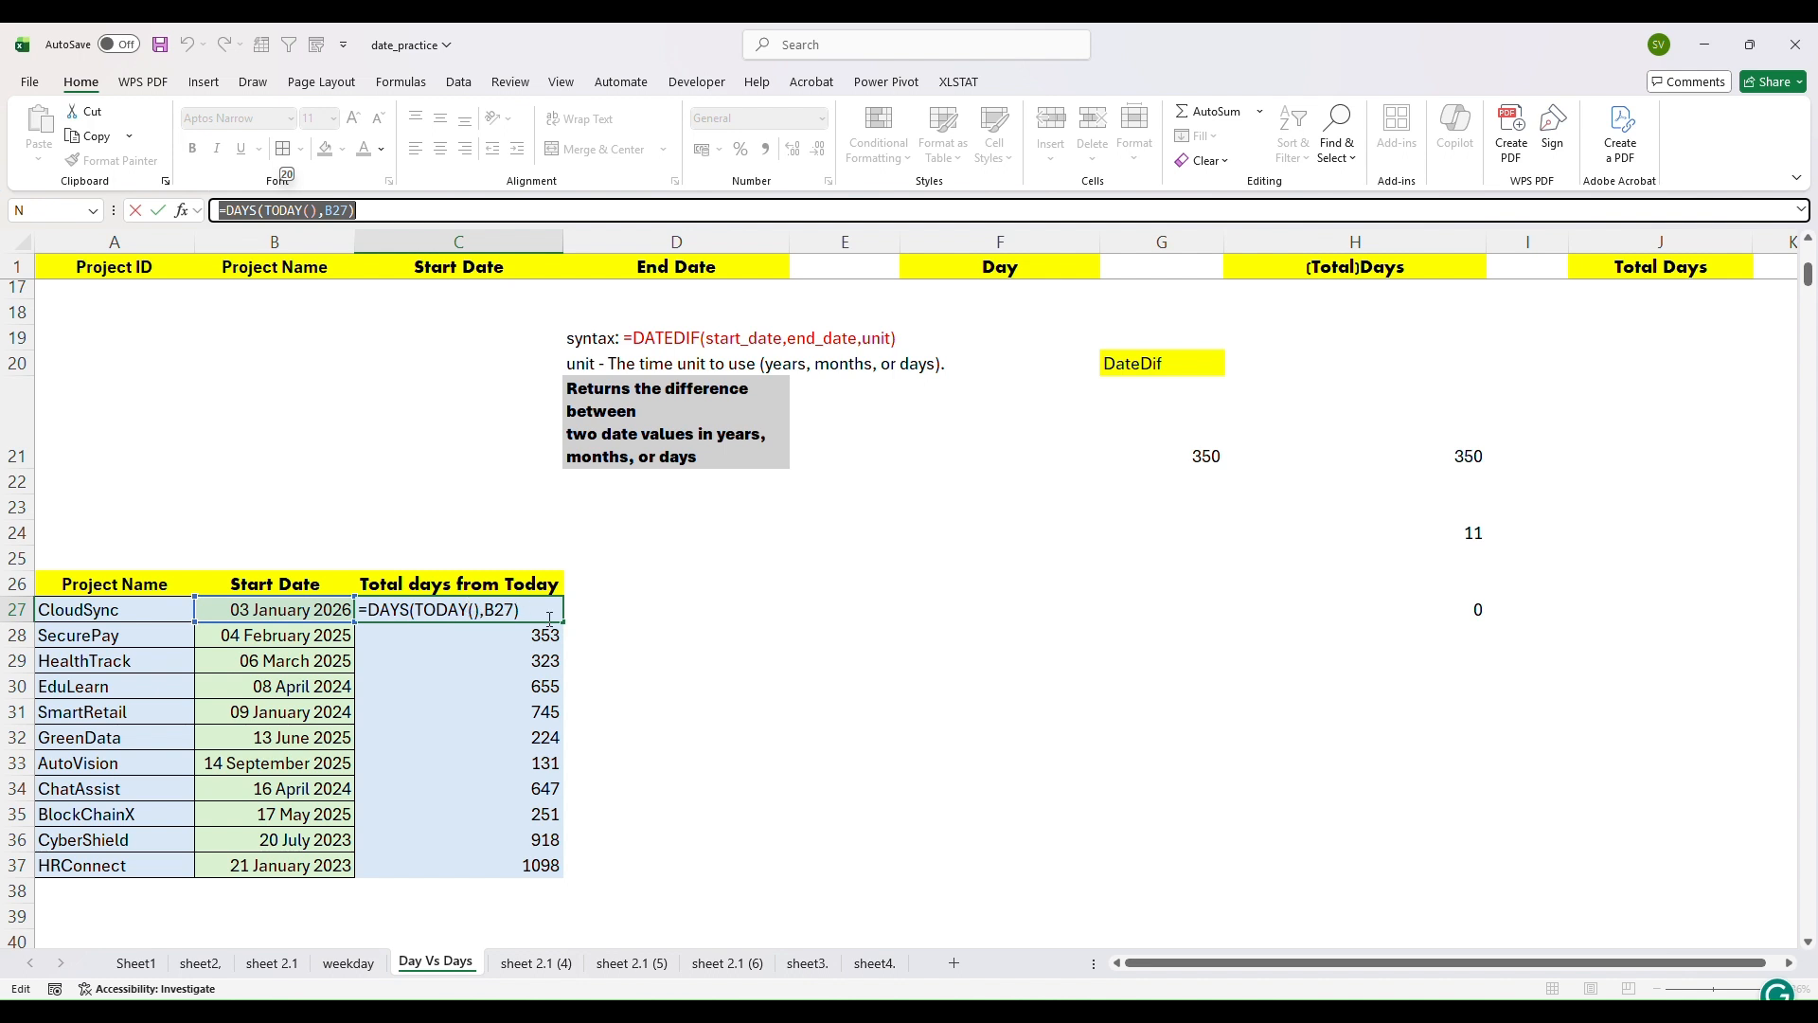
pyautogui.write('=')
pyautogui.click(598, 615)
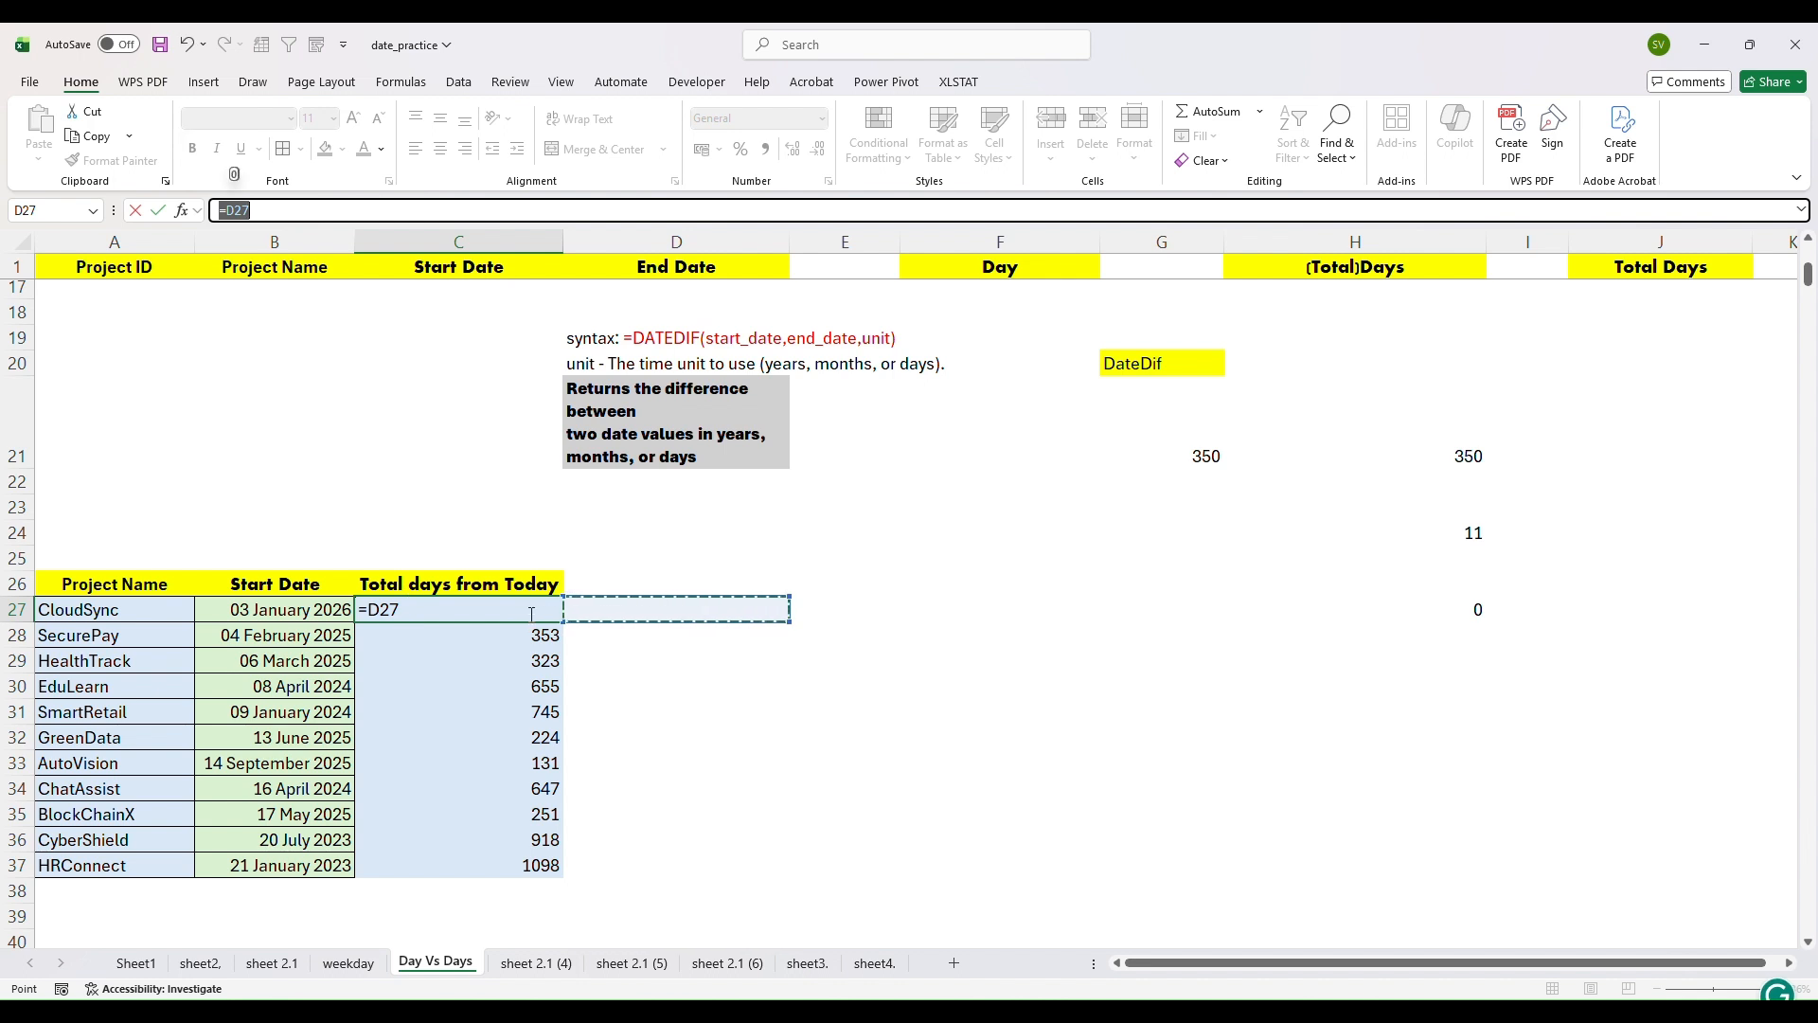
pyautogui.click(187, 44)
pyautogui.click(380, 212)
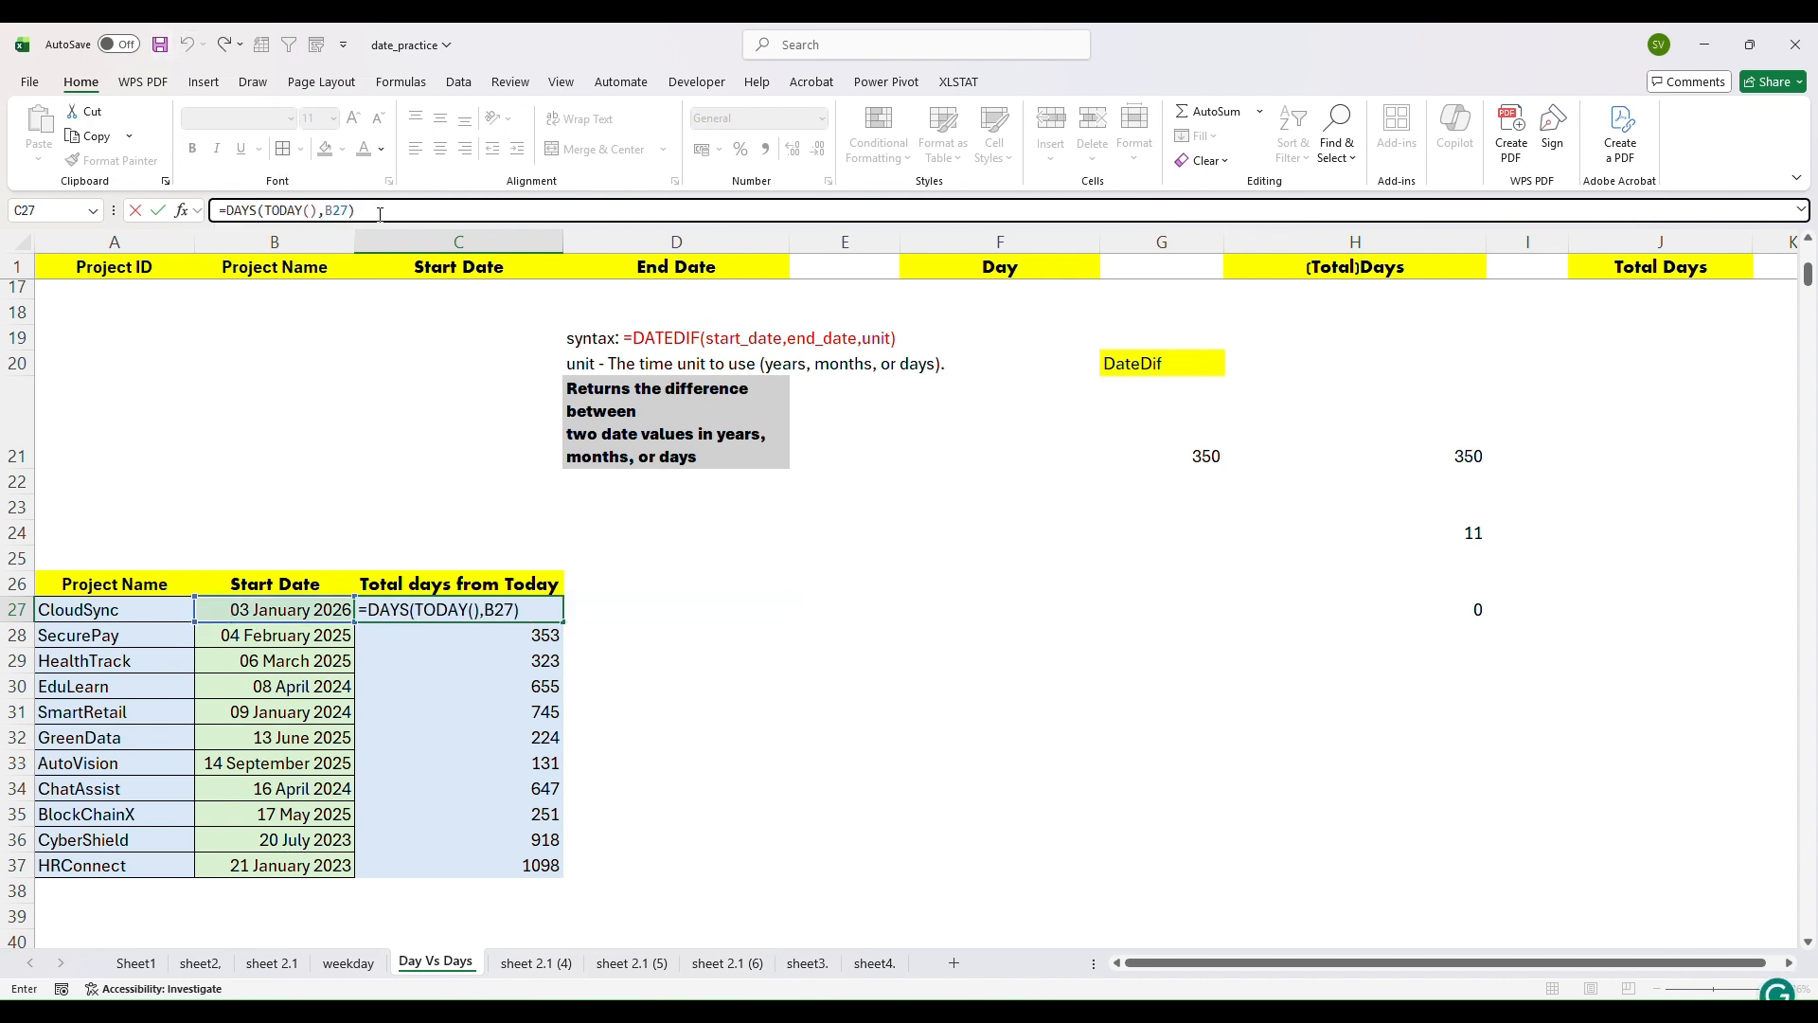
pyautogui.press('Return')
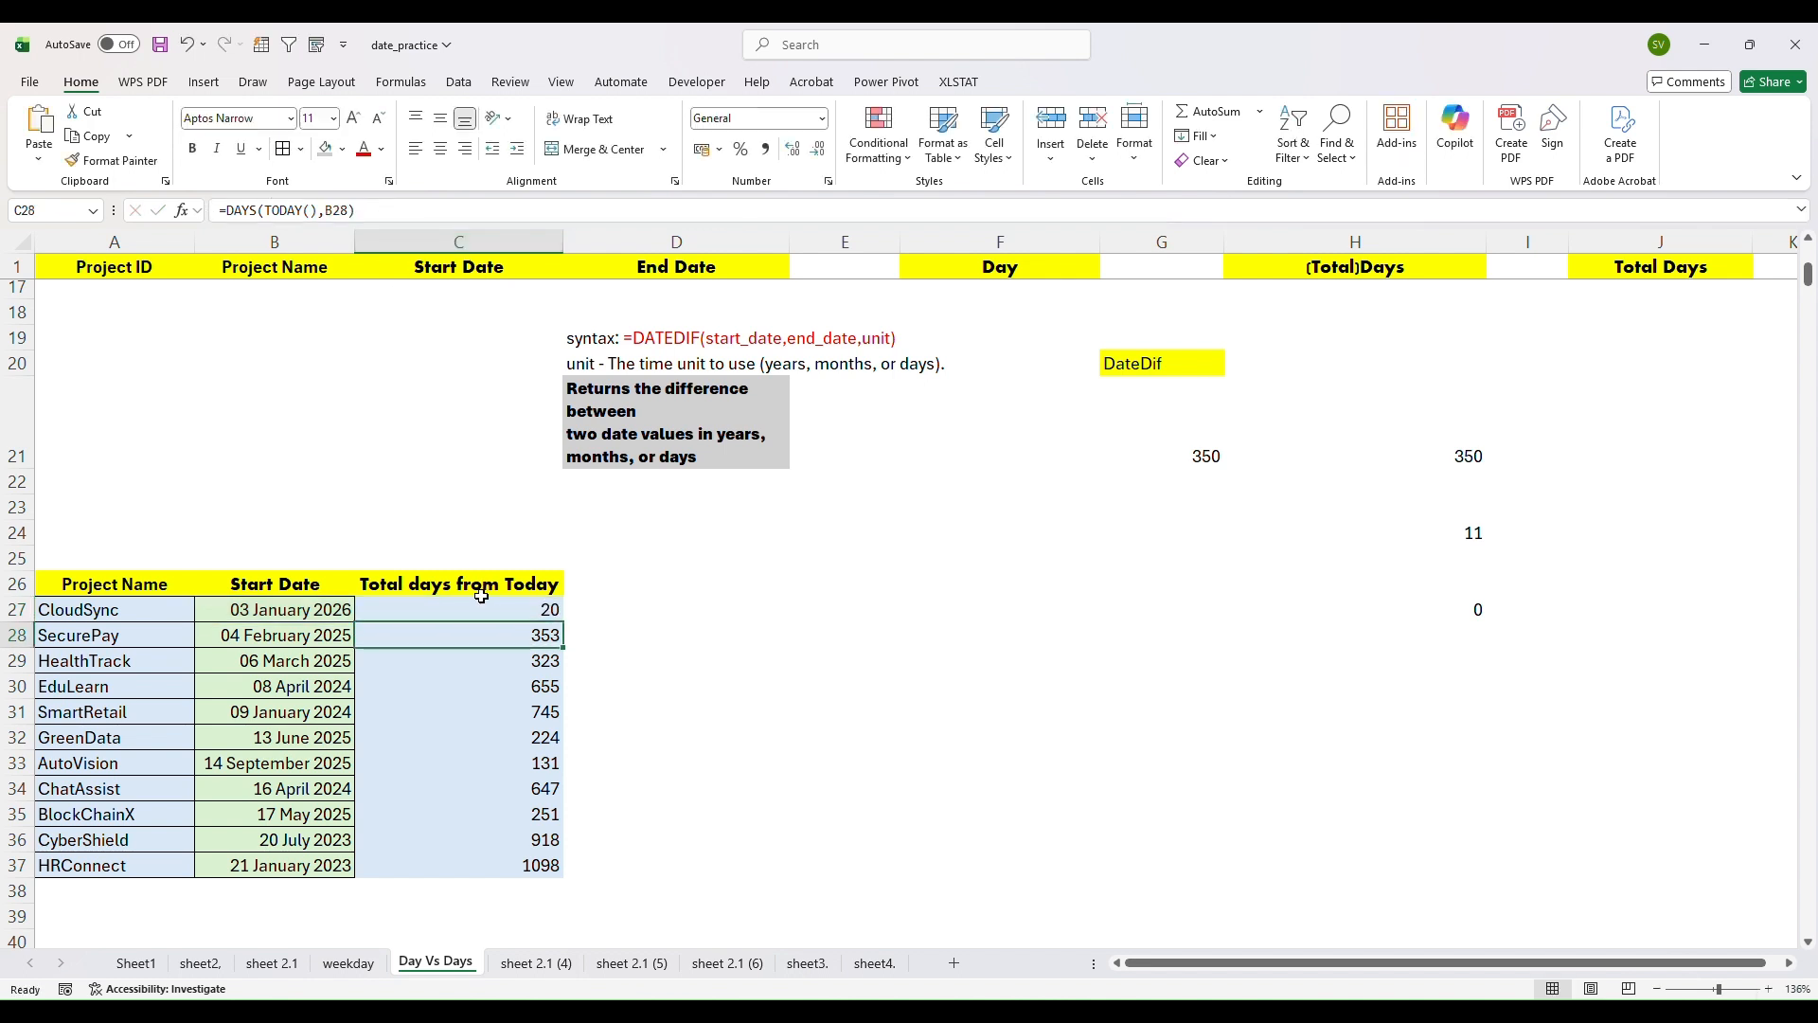
# Step: Clear the total days from today in C27:C37 and enter =DAYS in C27
pyautogui.moveTo(482, 607); pyautogui.dragTo(509, 849)
pyautogui.press('Delete')
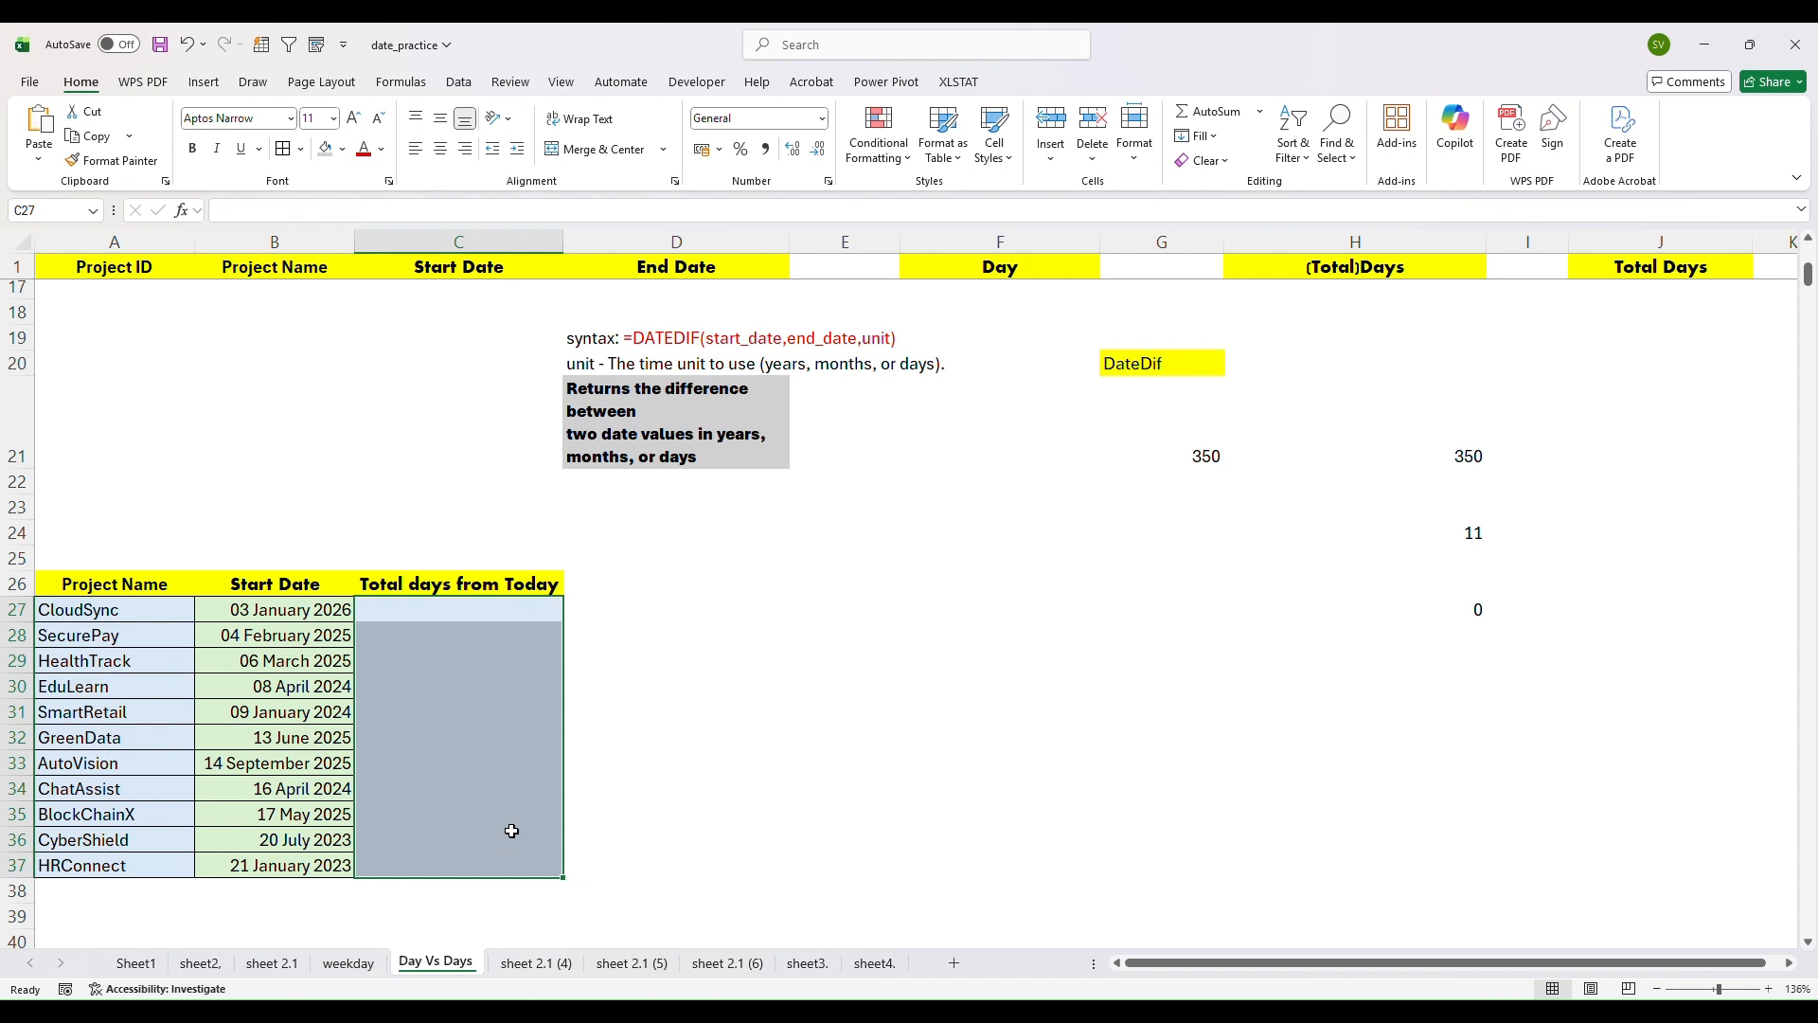
pyautogui.click(494, 607)
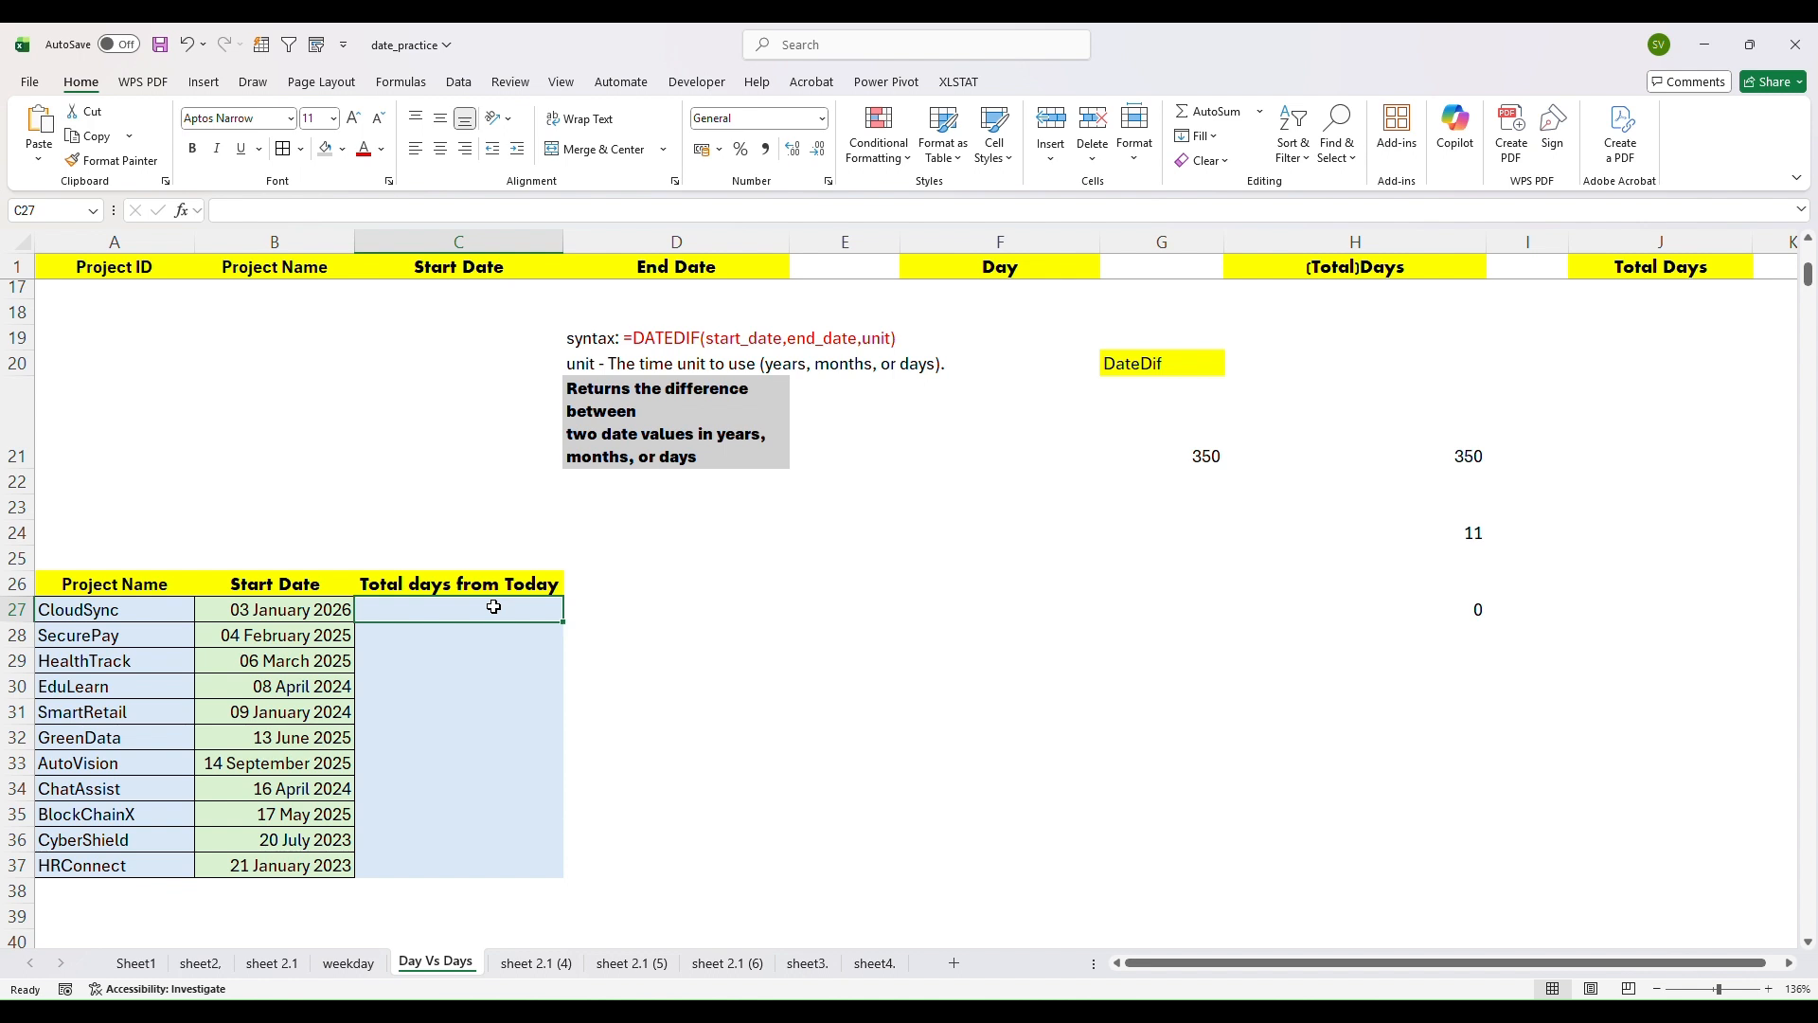
pyautogui.write('=')
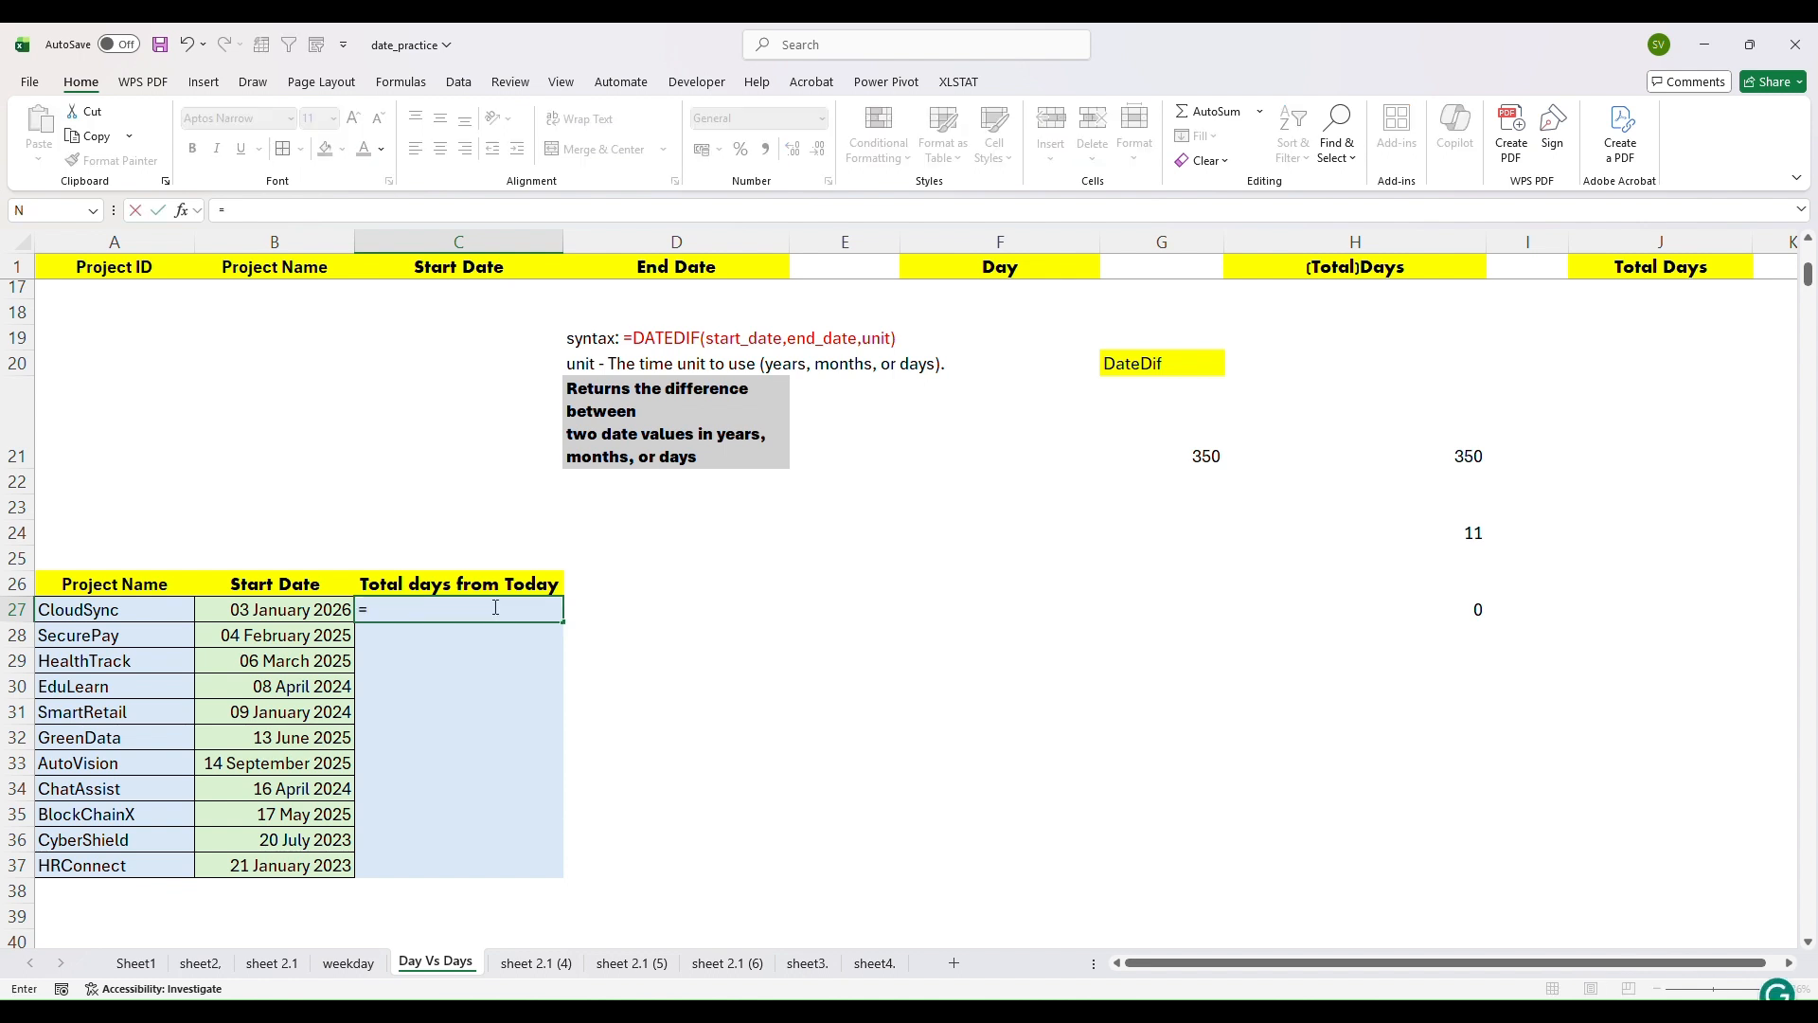
pyautogui.write('Days')
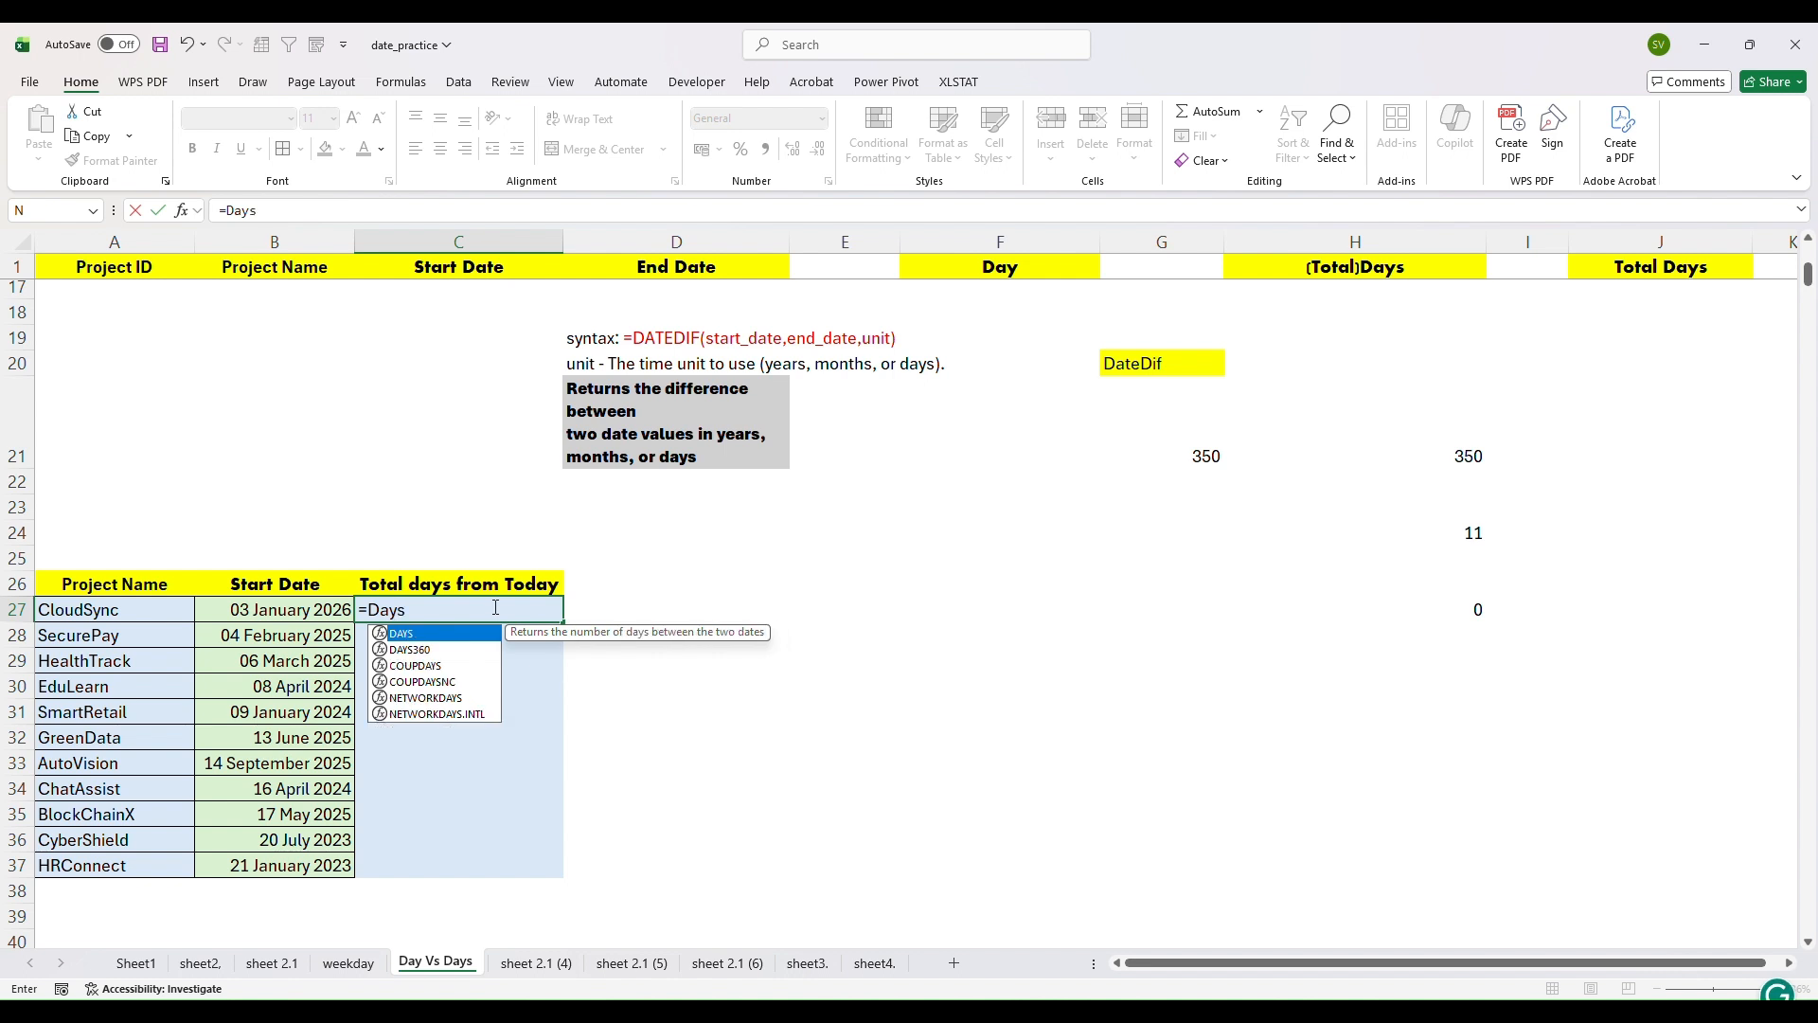
pyautogui.press('Return')
pyautogui.write('9t')
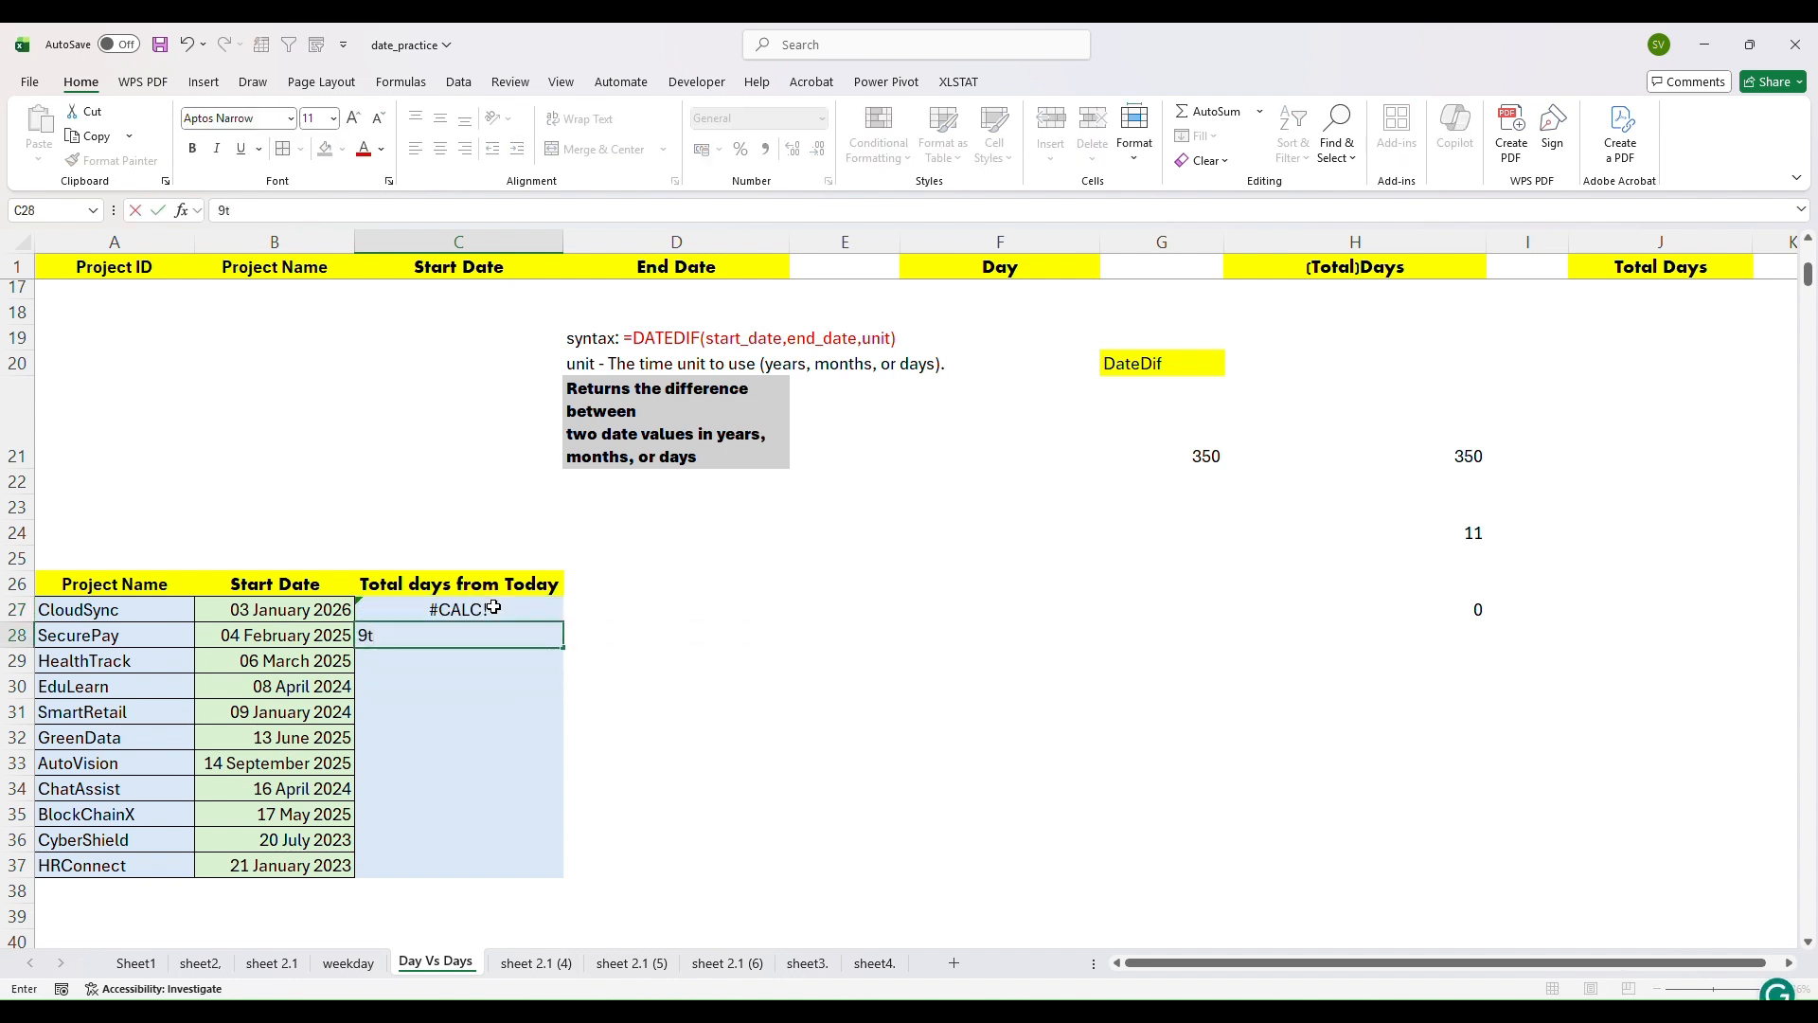
pyautogui.write('oday()')
pyautogui.press('BackSpace')
pyautogui.press('BackSpace')
pyautogui.press('BackSpace')
pyautogui.press('BackSpace')
pyautogui.press('BackSpace')
pyautogui.press('BackSpace')
pyautogui.press('BackSpace')
pyautogui.click(494, 607)
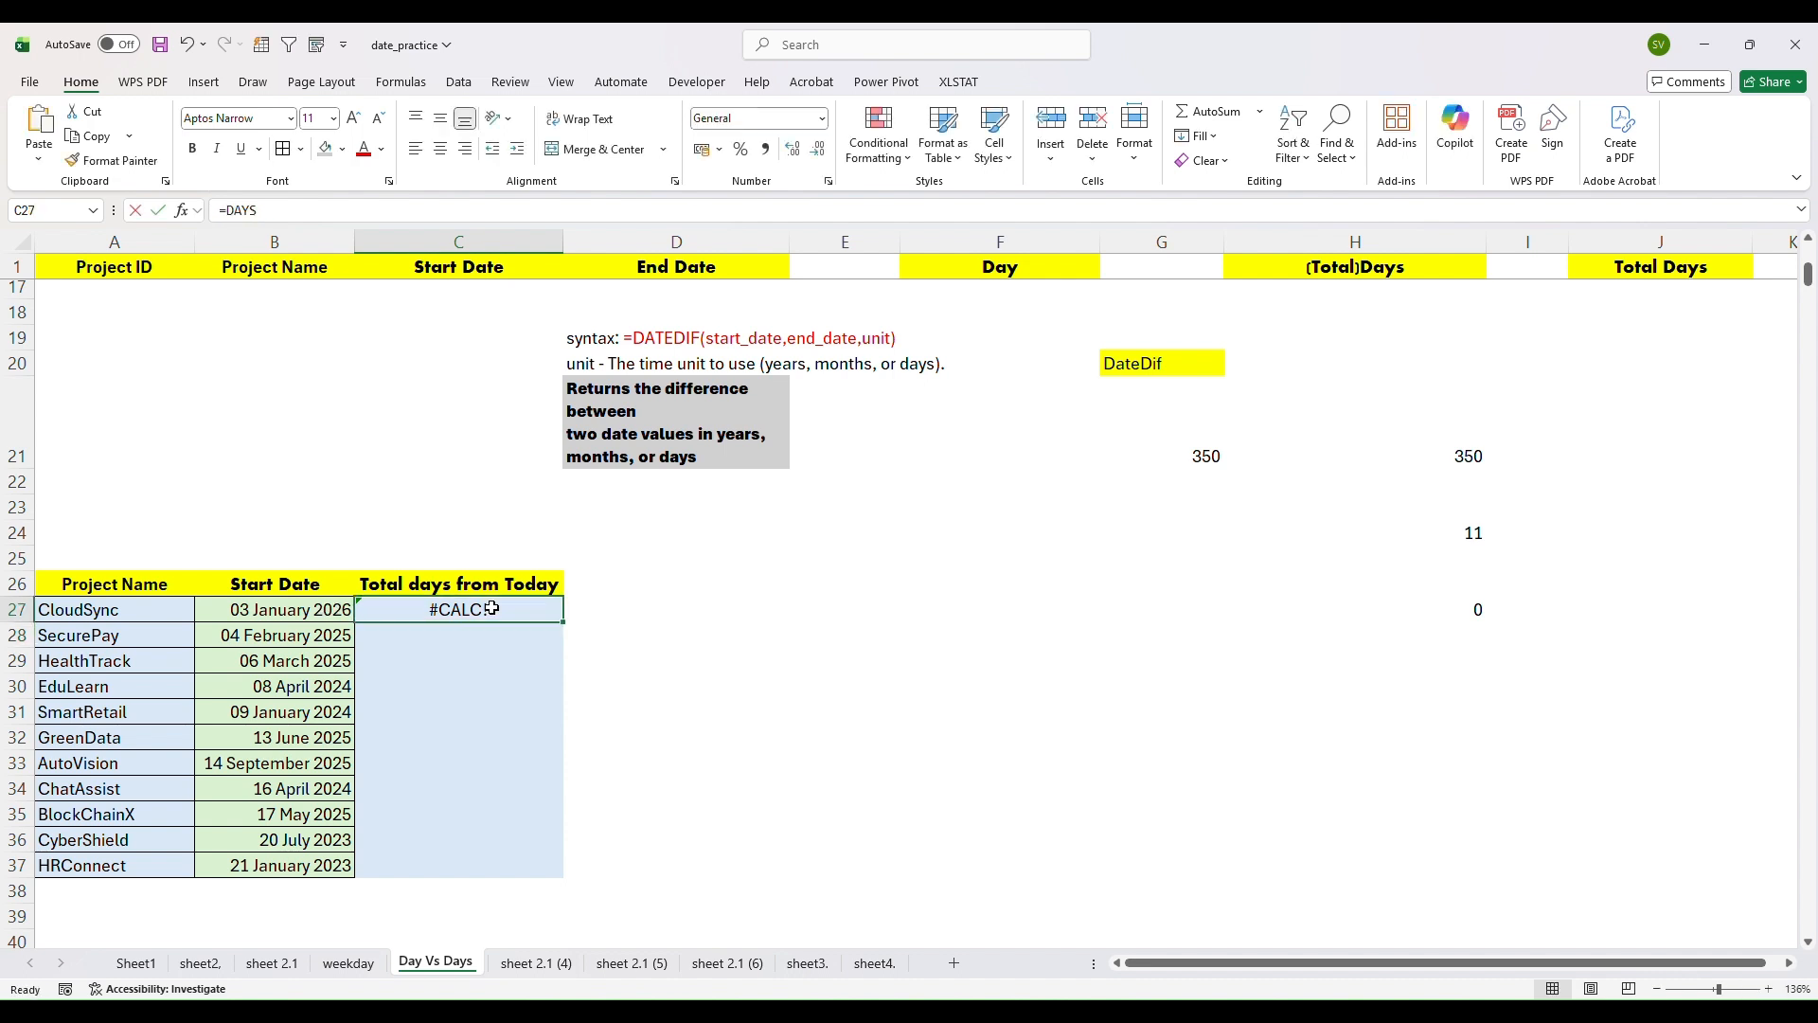
pyautogui.write('=DAYS')
pyautogui.press('Return')
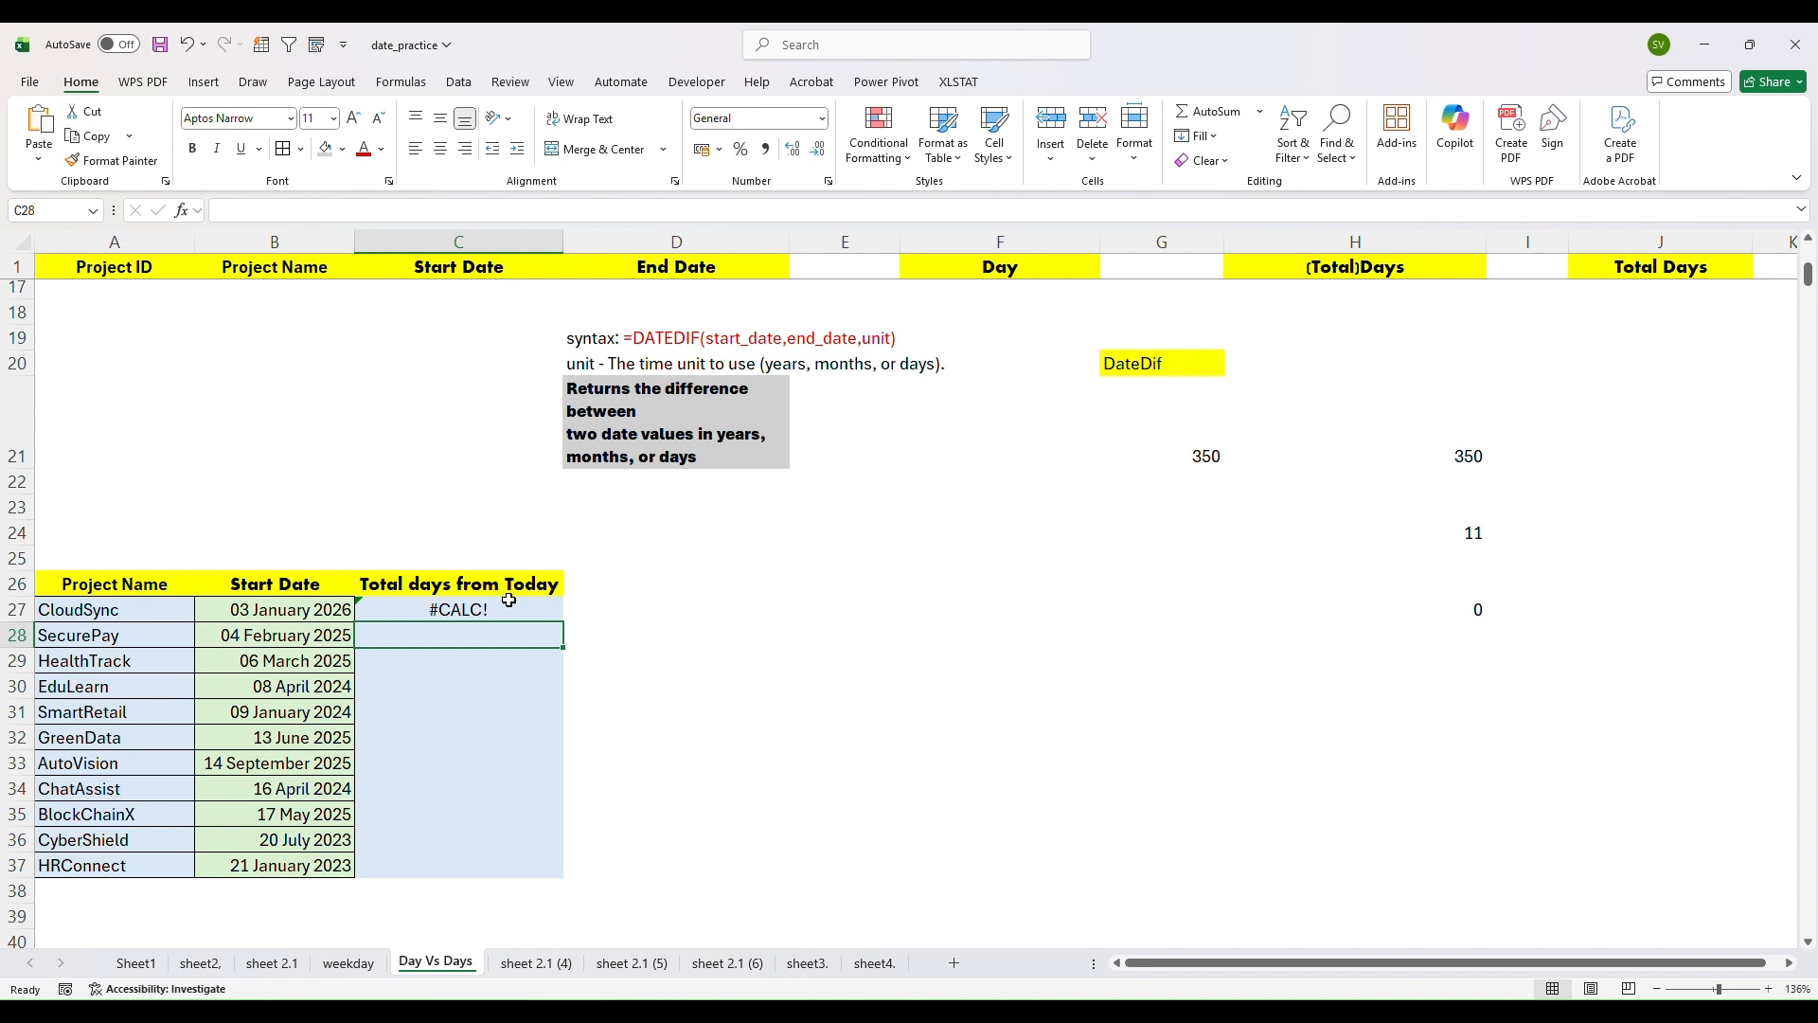
# Step: Complete the formula in C27 as =DAYS(TODAY(),B27) to calculate the days from CloudSync's start date to today
pyautogui.click(492, 607)
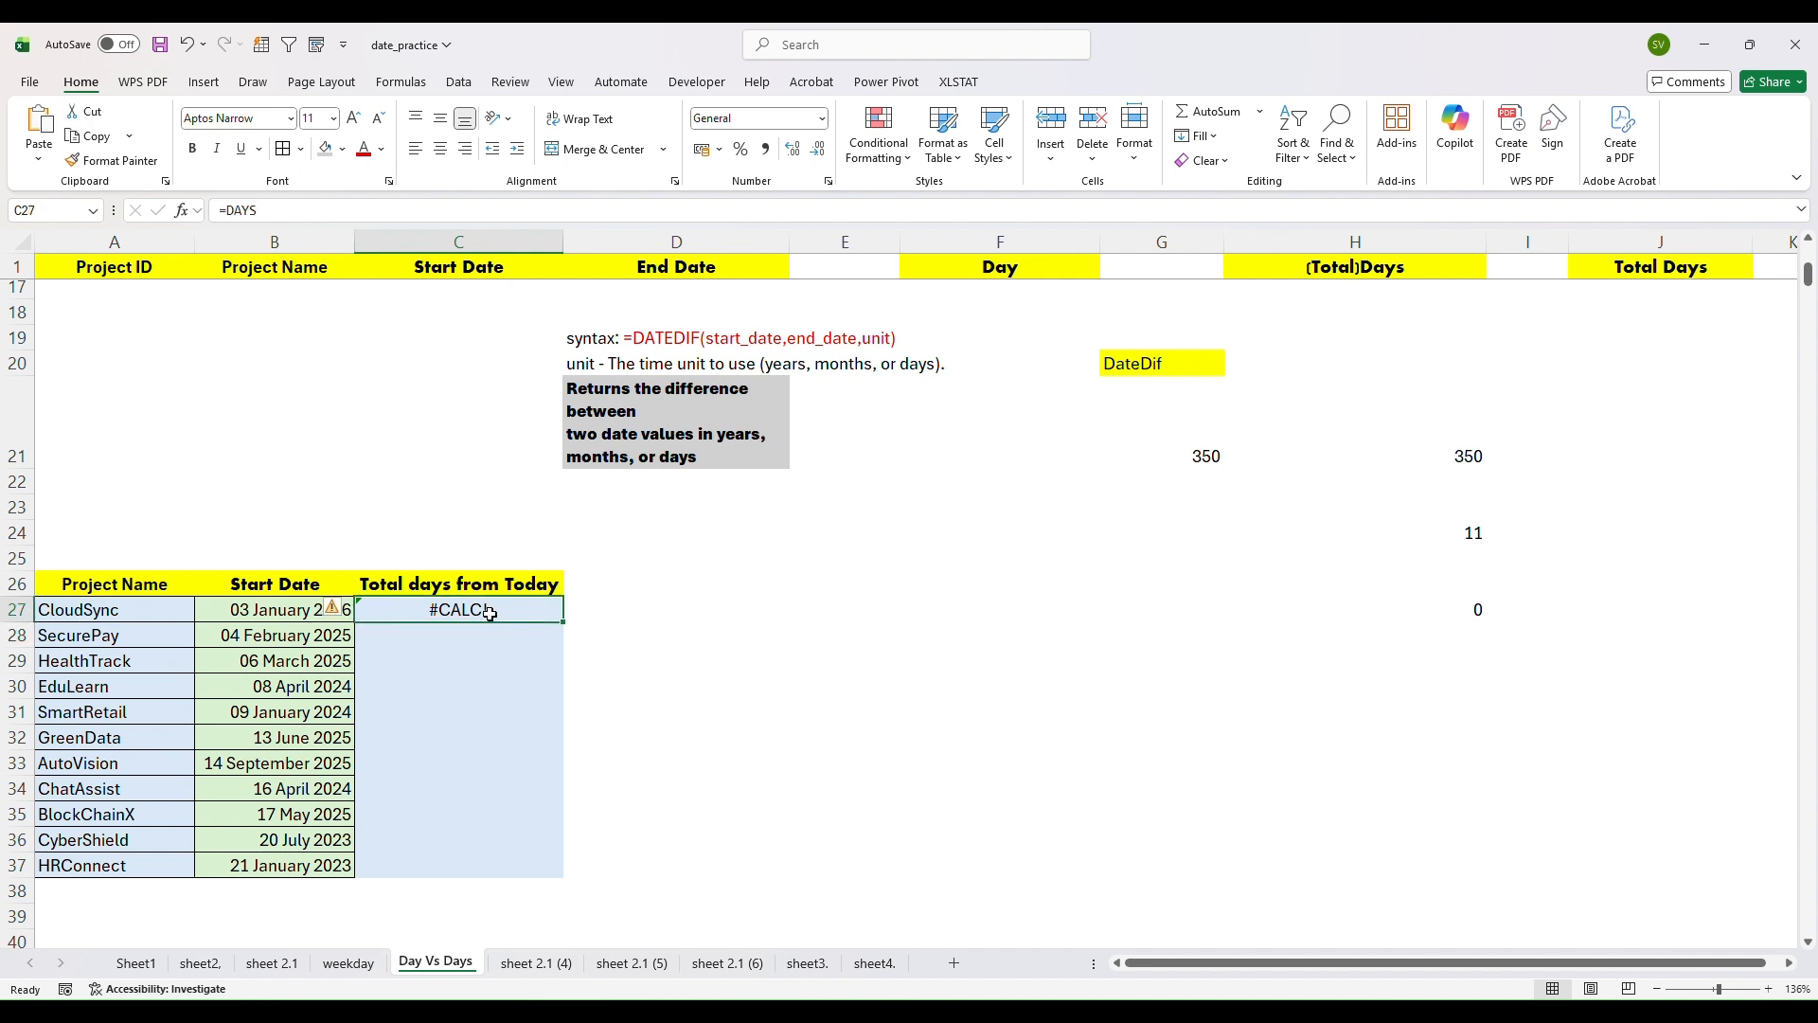
pyautogui.doubleClick(492, 609)
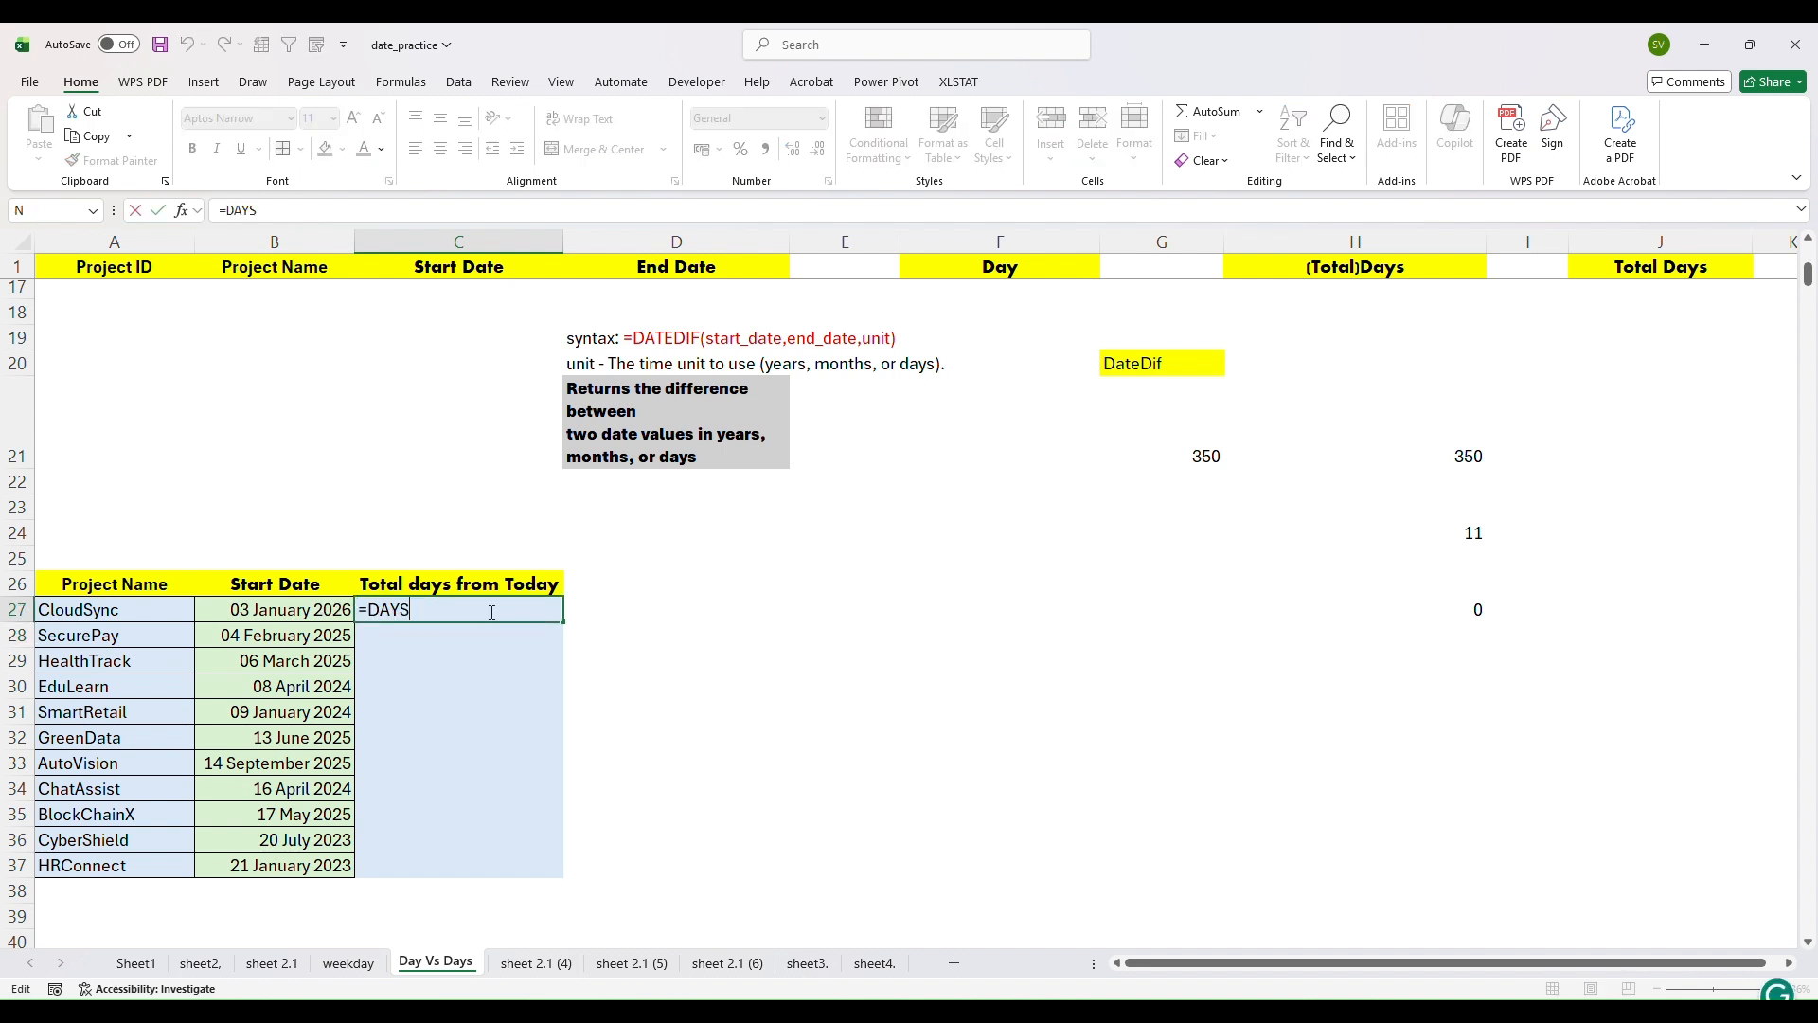
pyautogui.write('(')
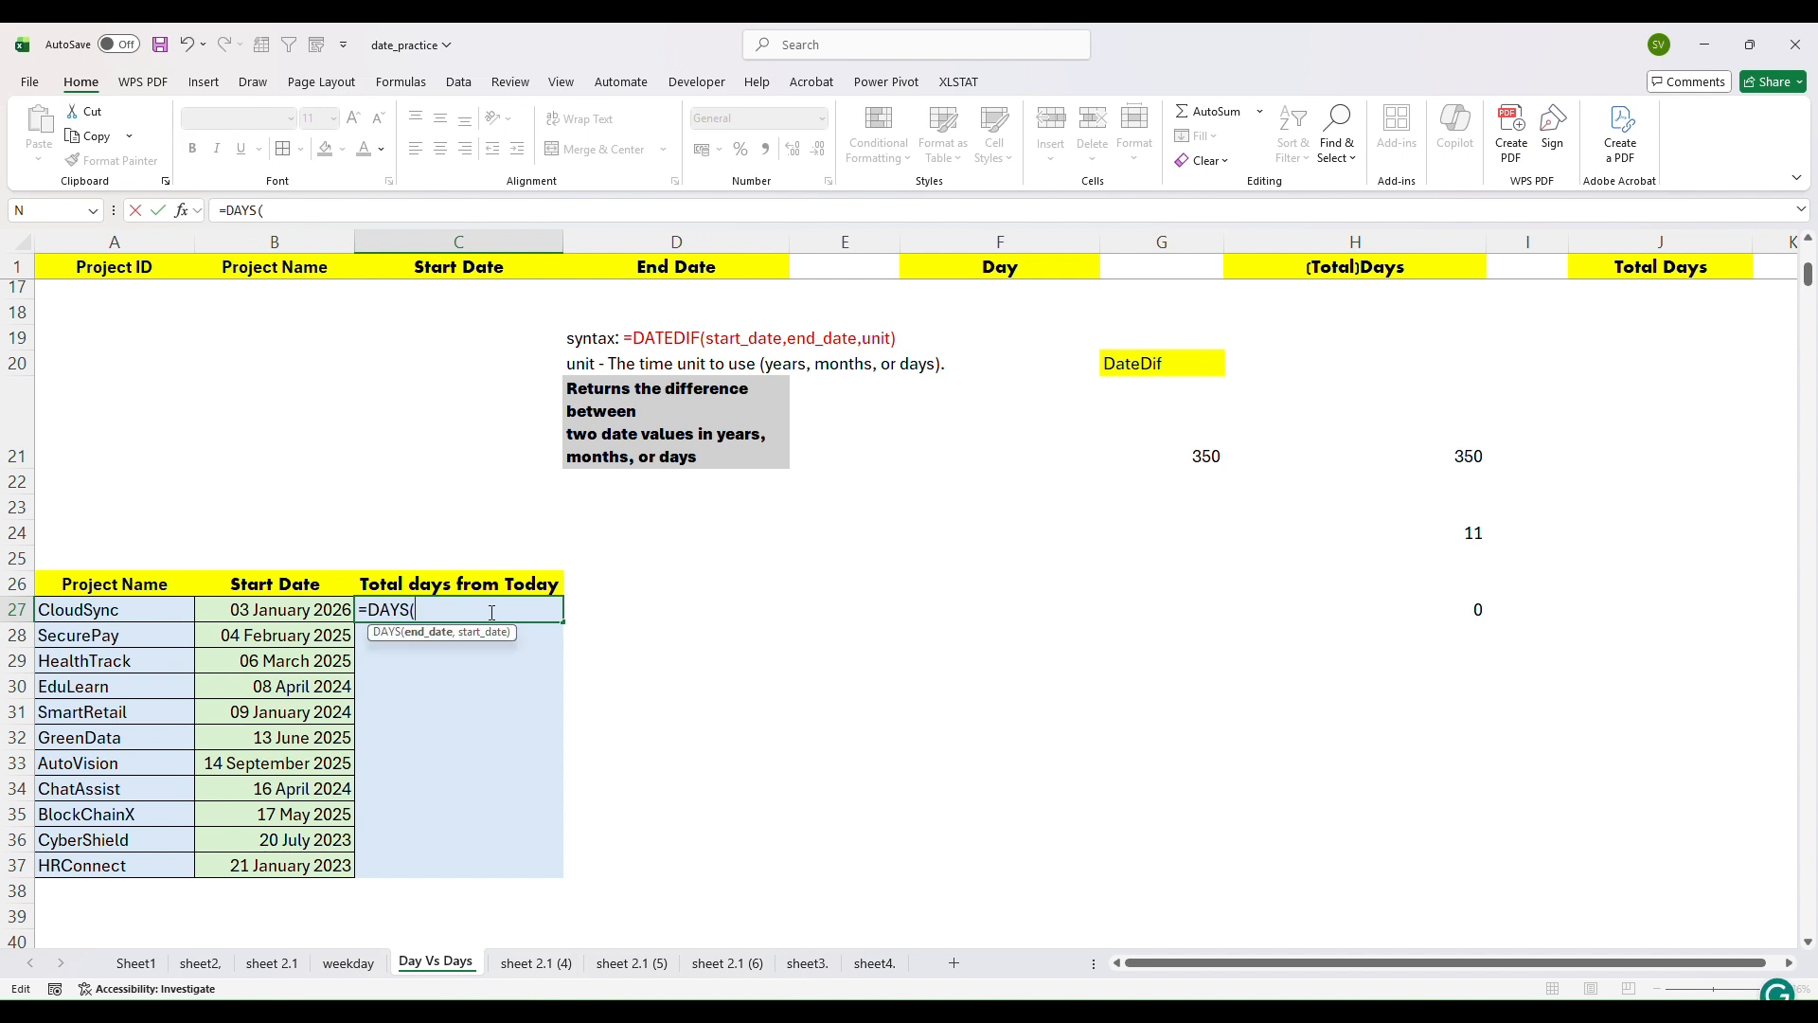
pyautogui.write('today(')
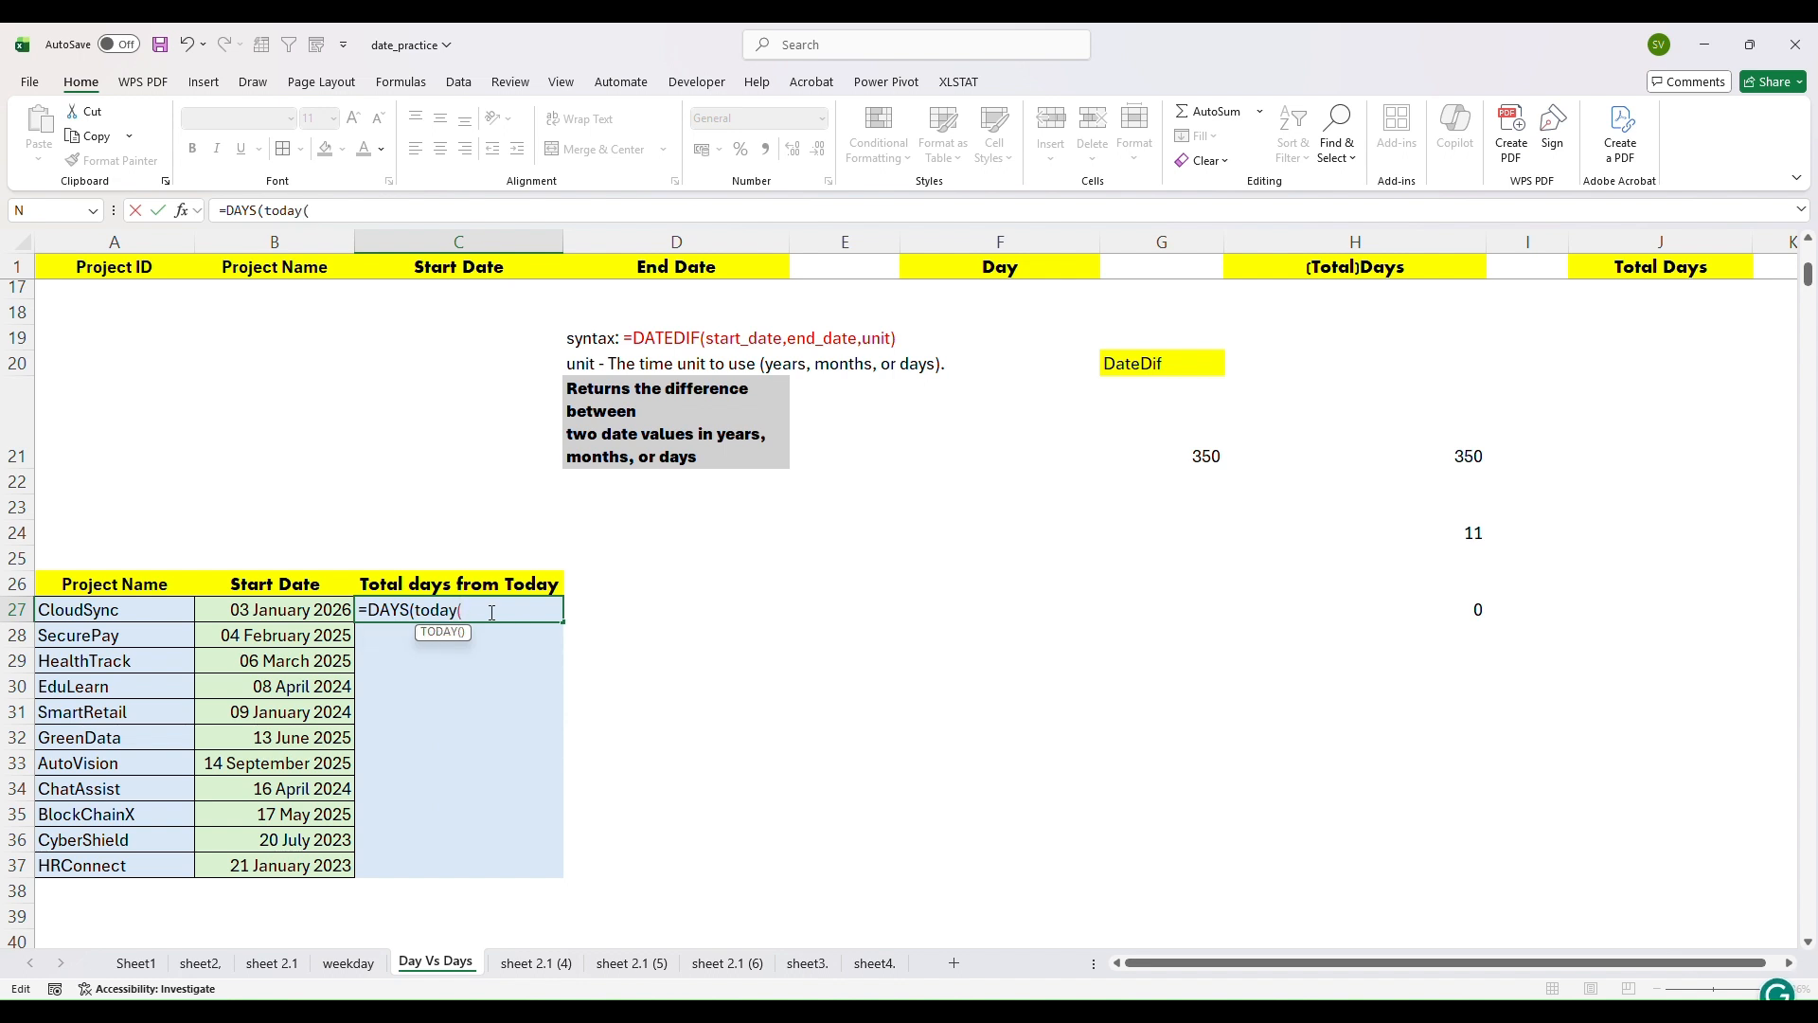
pyautogui.write('),')
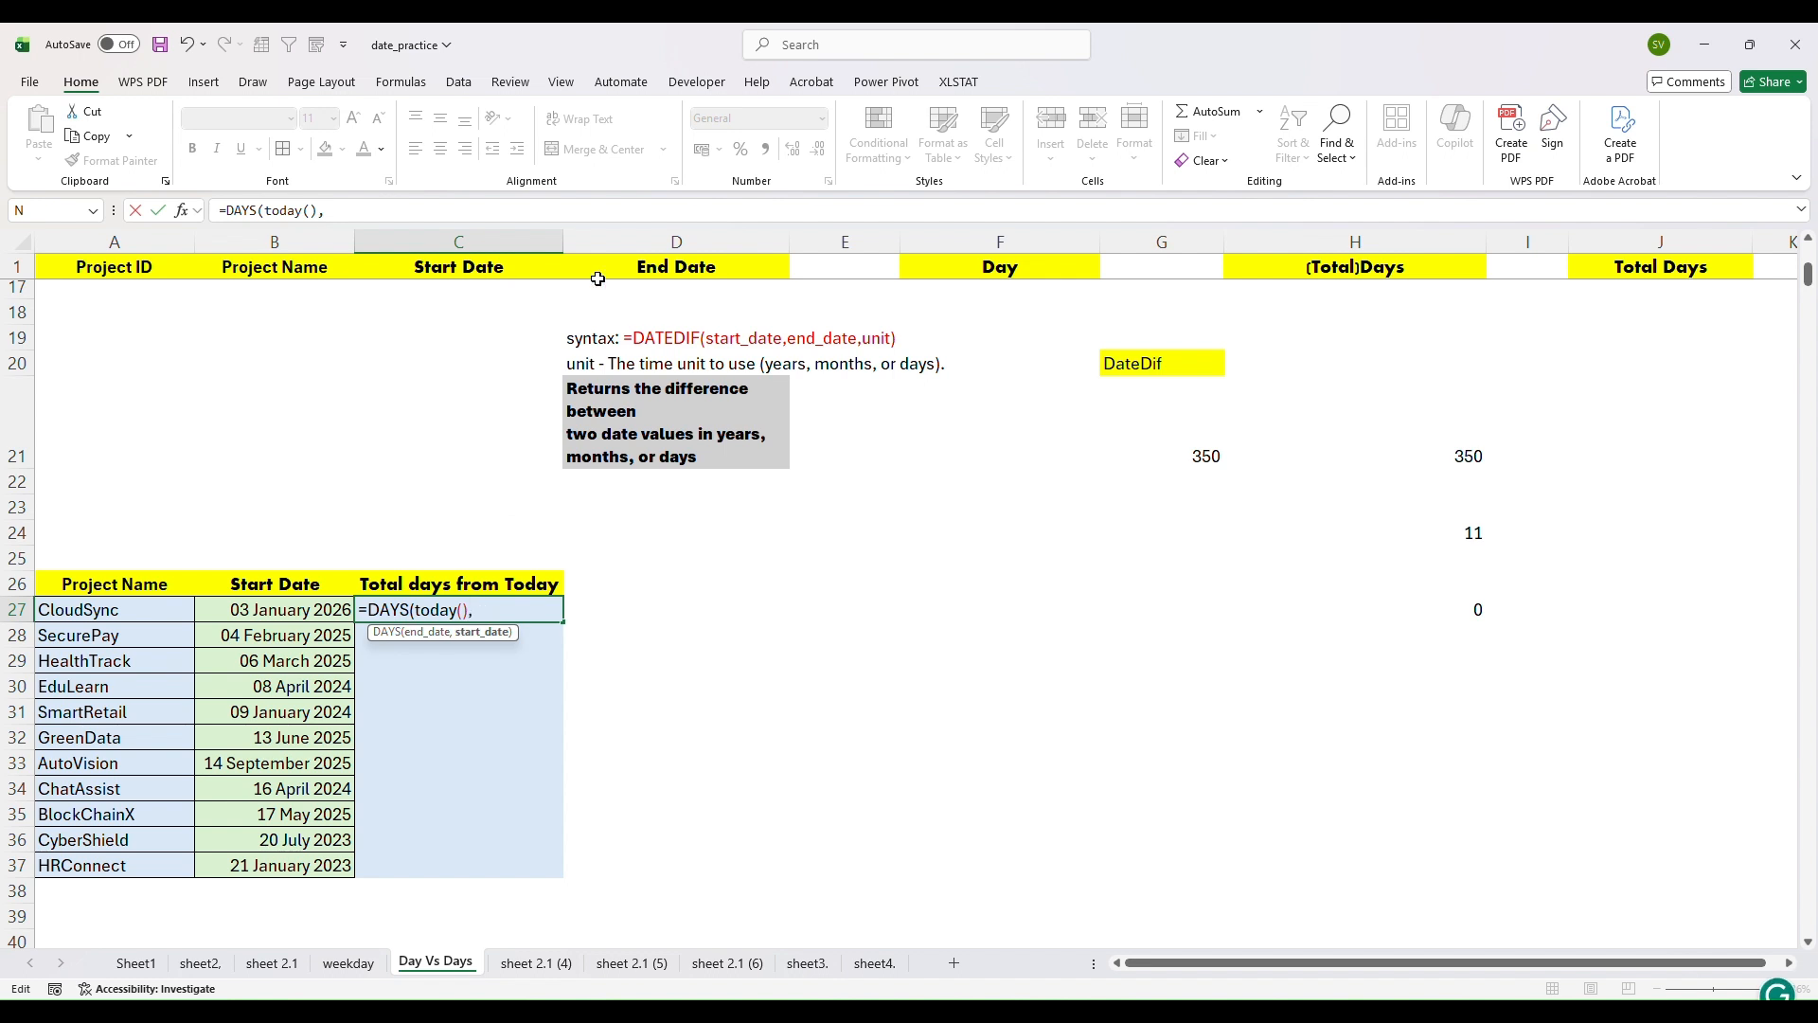
pyautogui.click(301, 616)
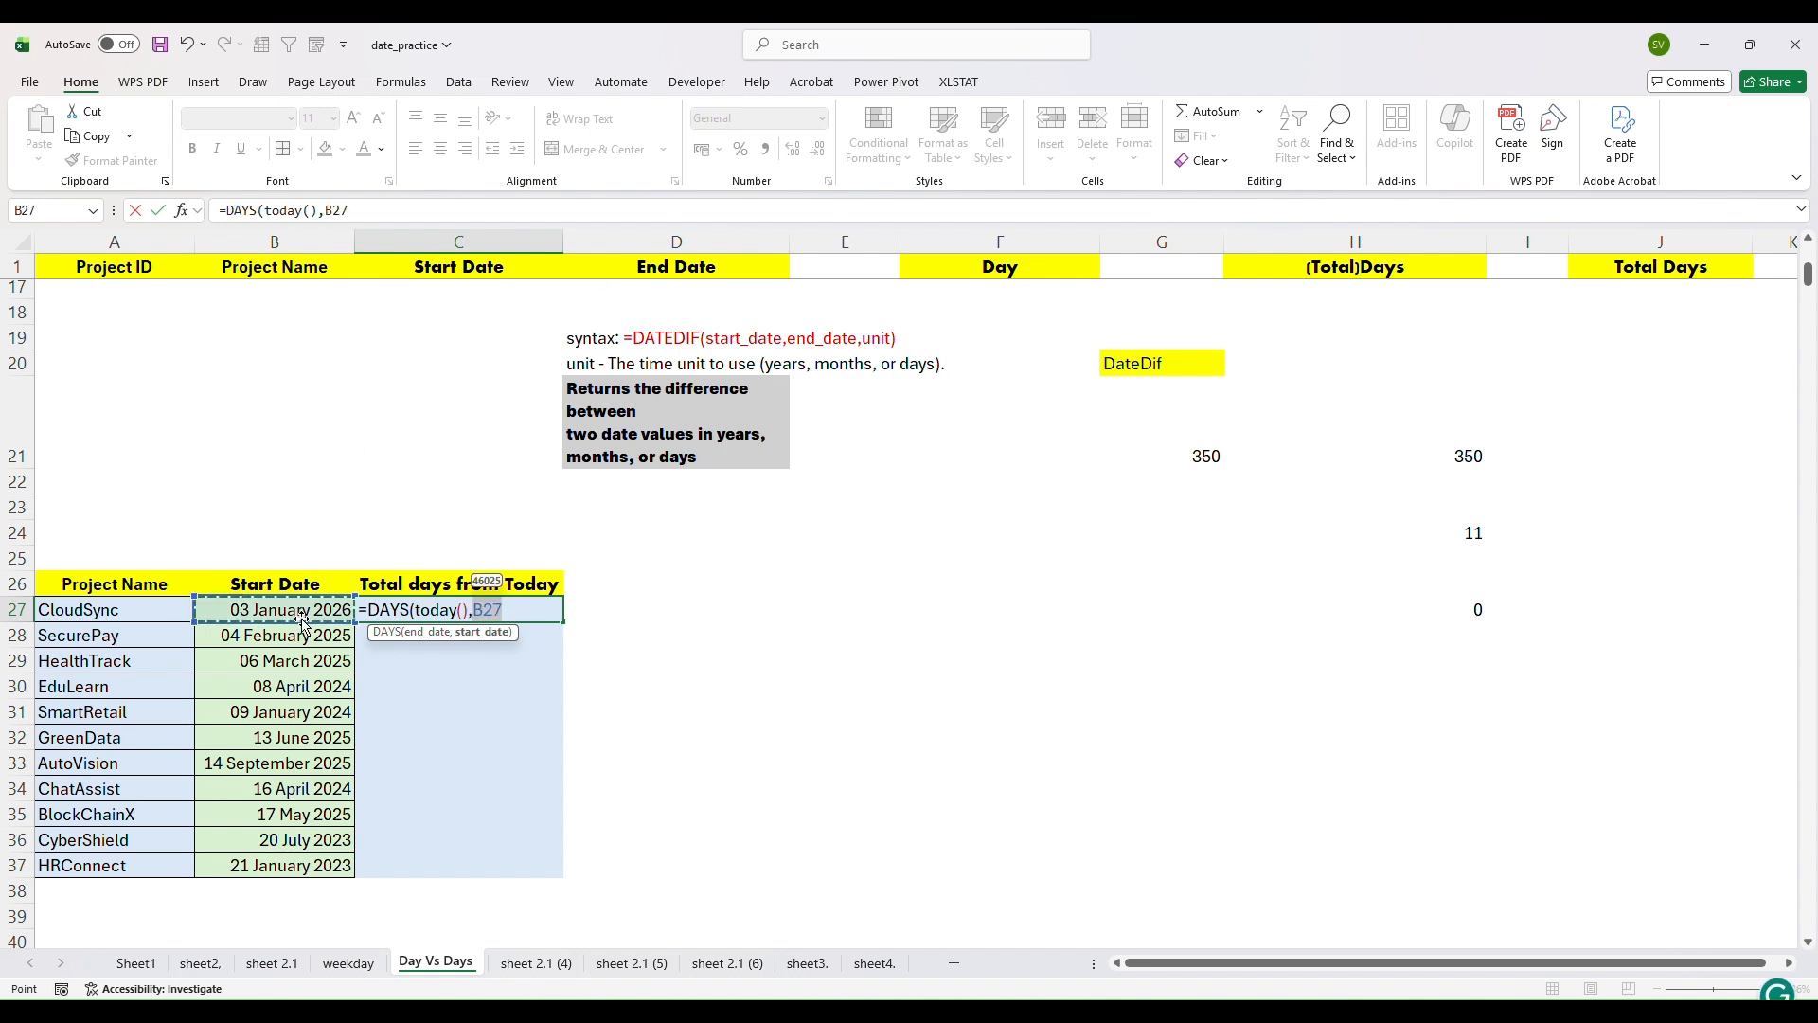
pyautogui.write(')')
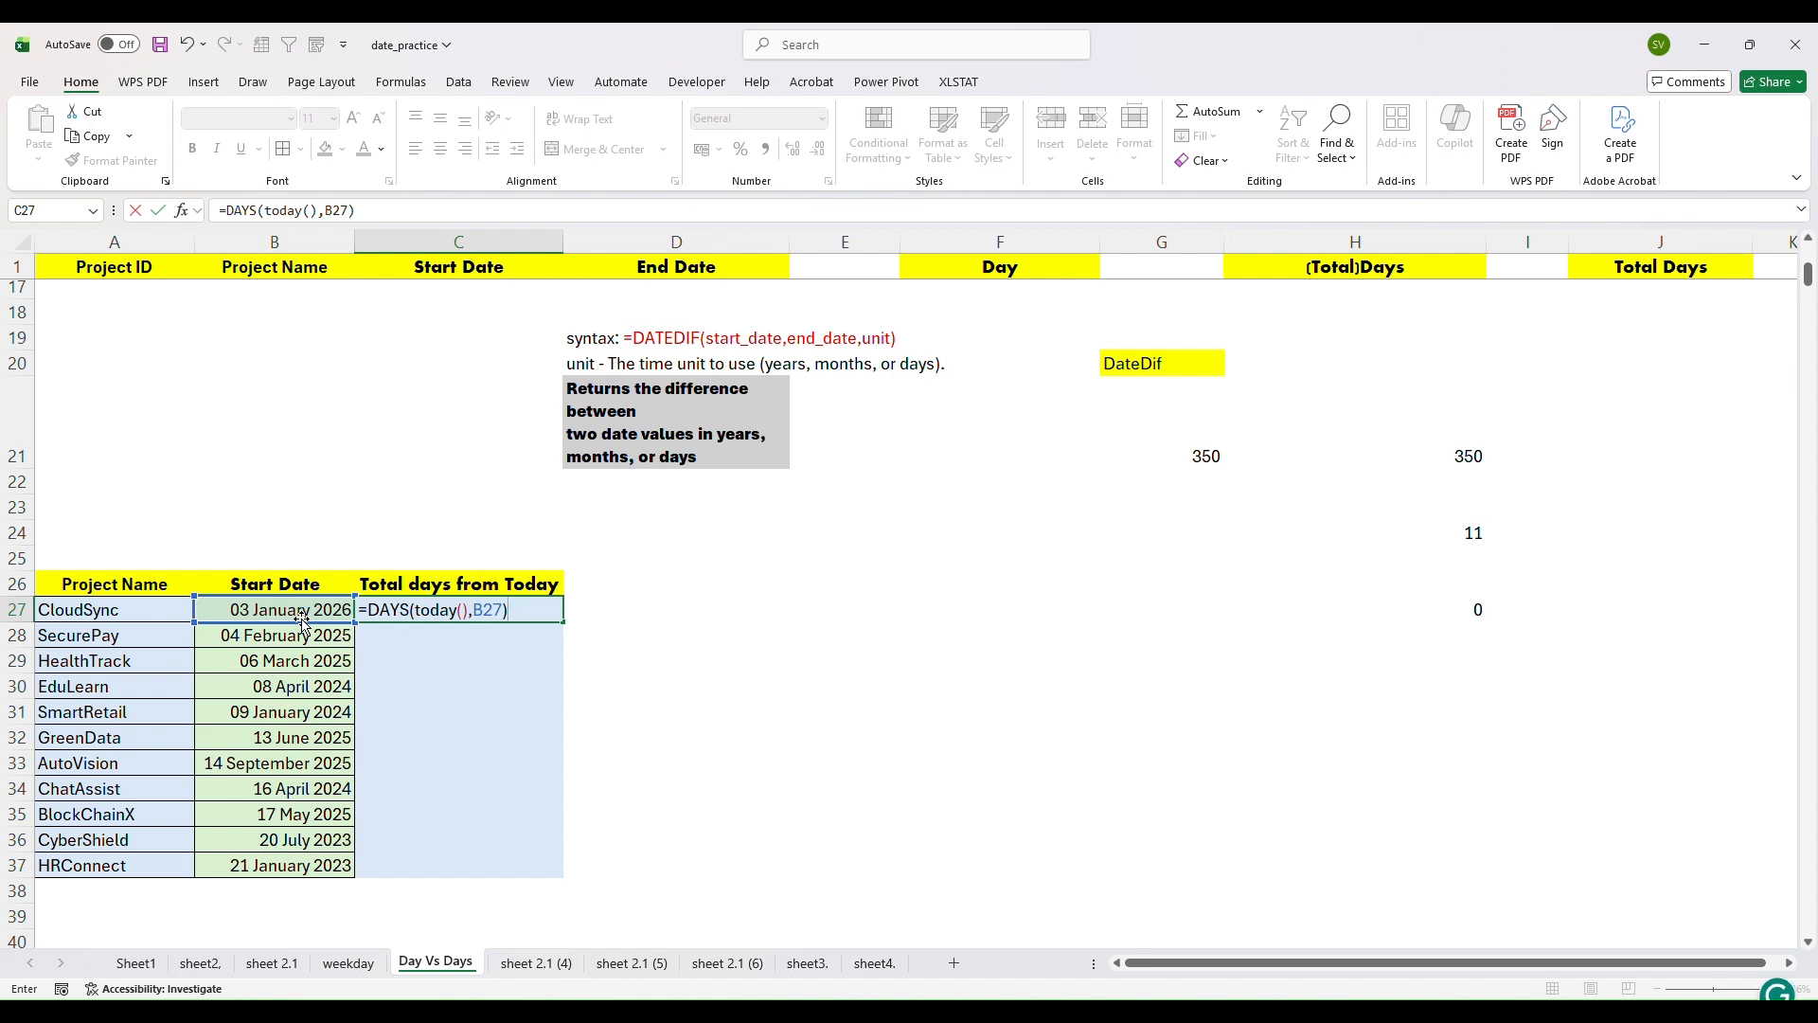
pyautogui.press('Return')
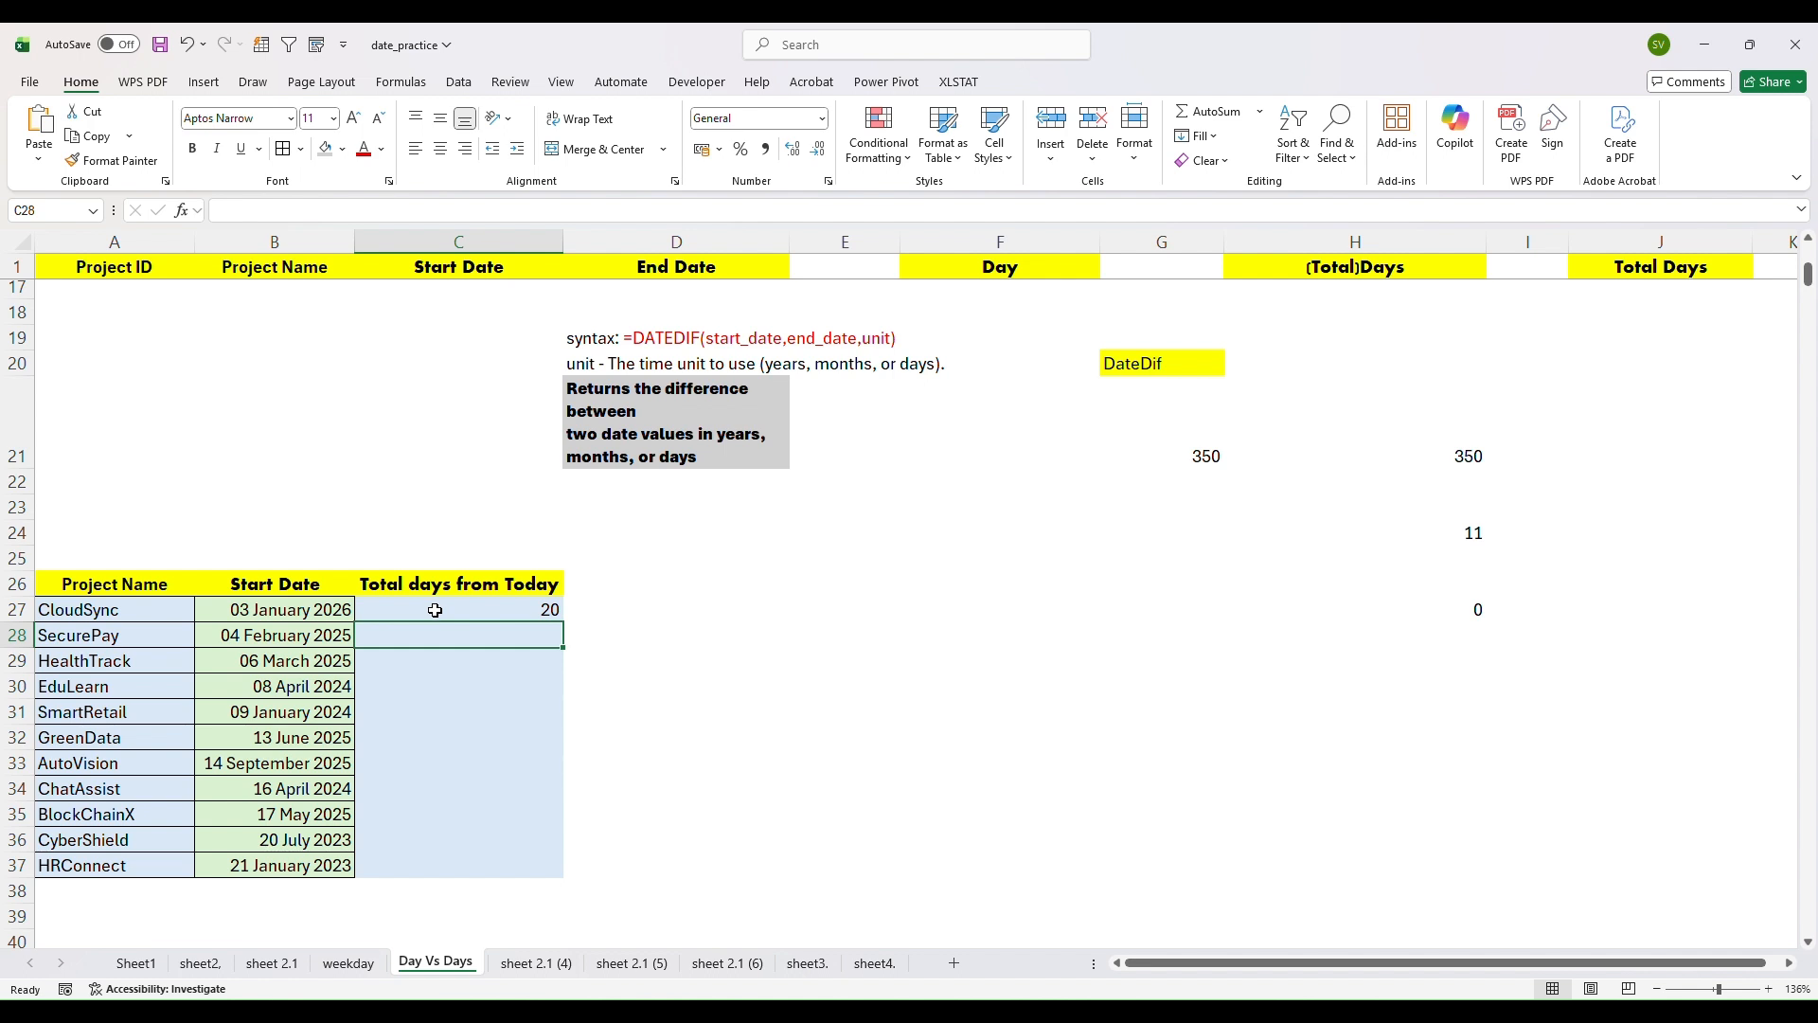
pyautogui.click(435, 610)
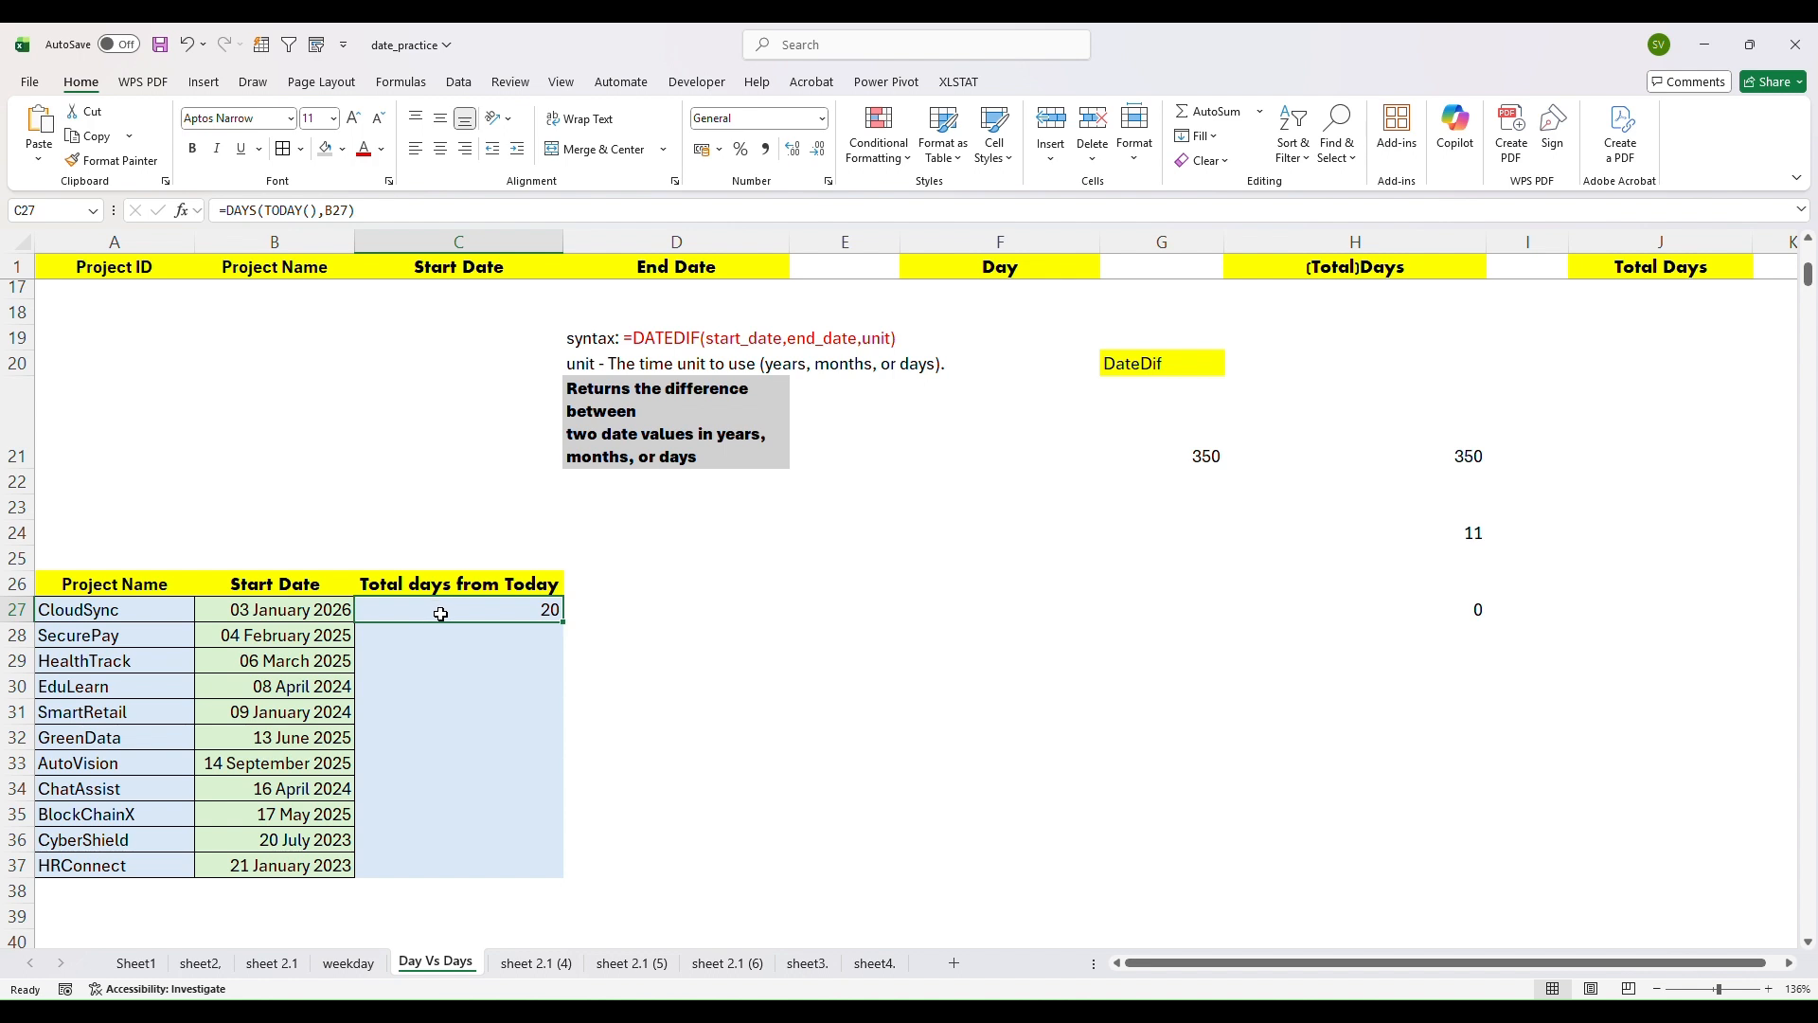
# Step: Enter =DAYS(TODAY(),B28) in C28 to calculate the days from SecurePay's start date to today
pyautogui.click(523, 637)
pyautogui.doubleClick(545, 631)
pyautogui.write('=')
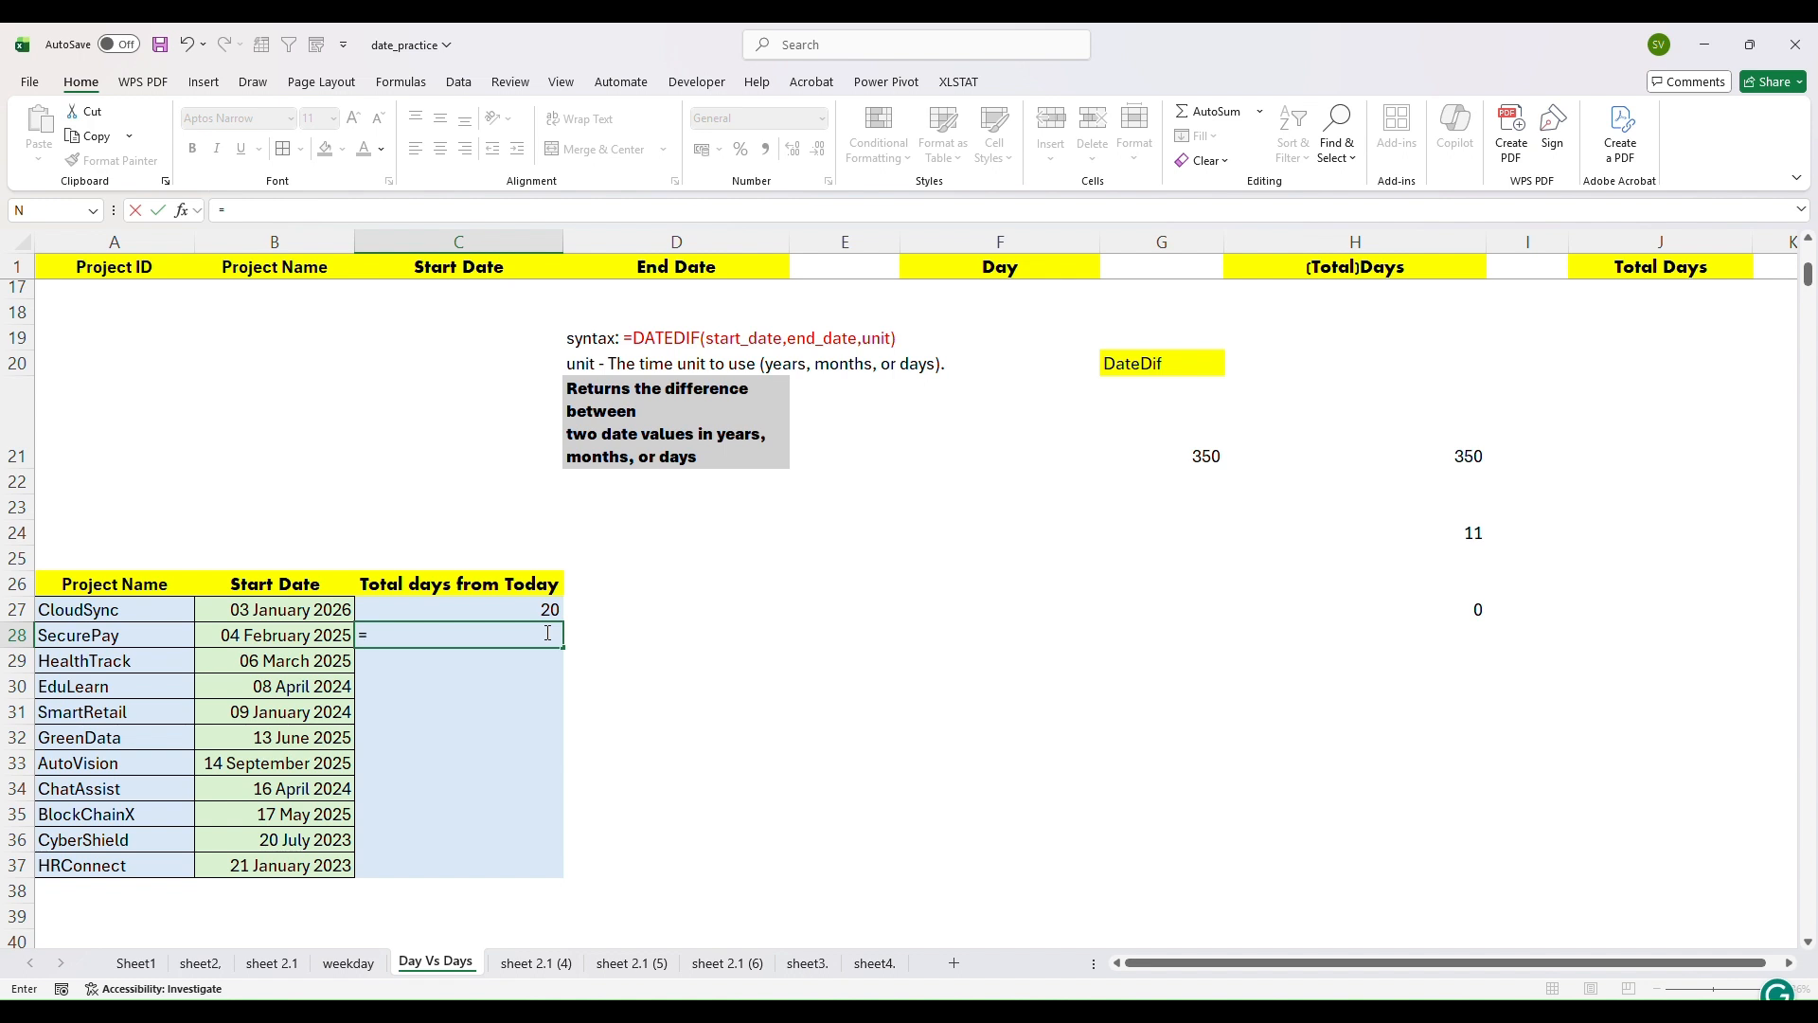
pyautogui.write('days')
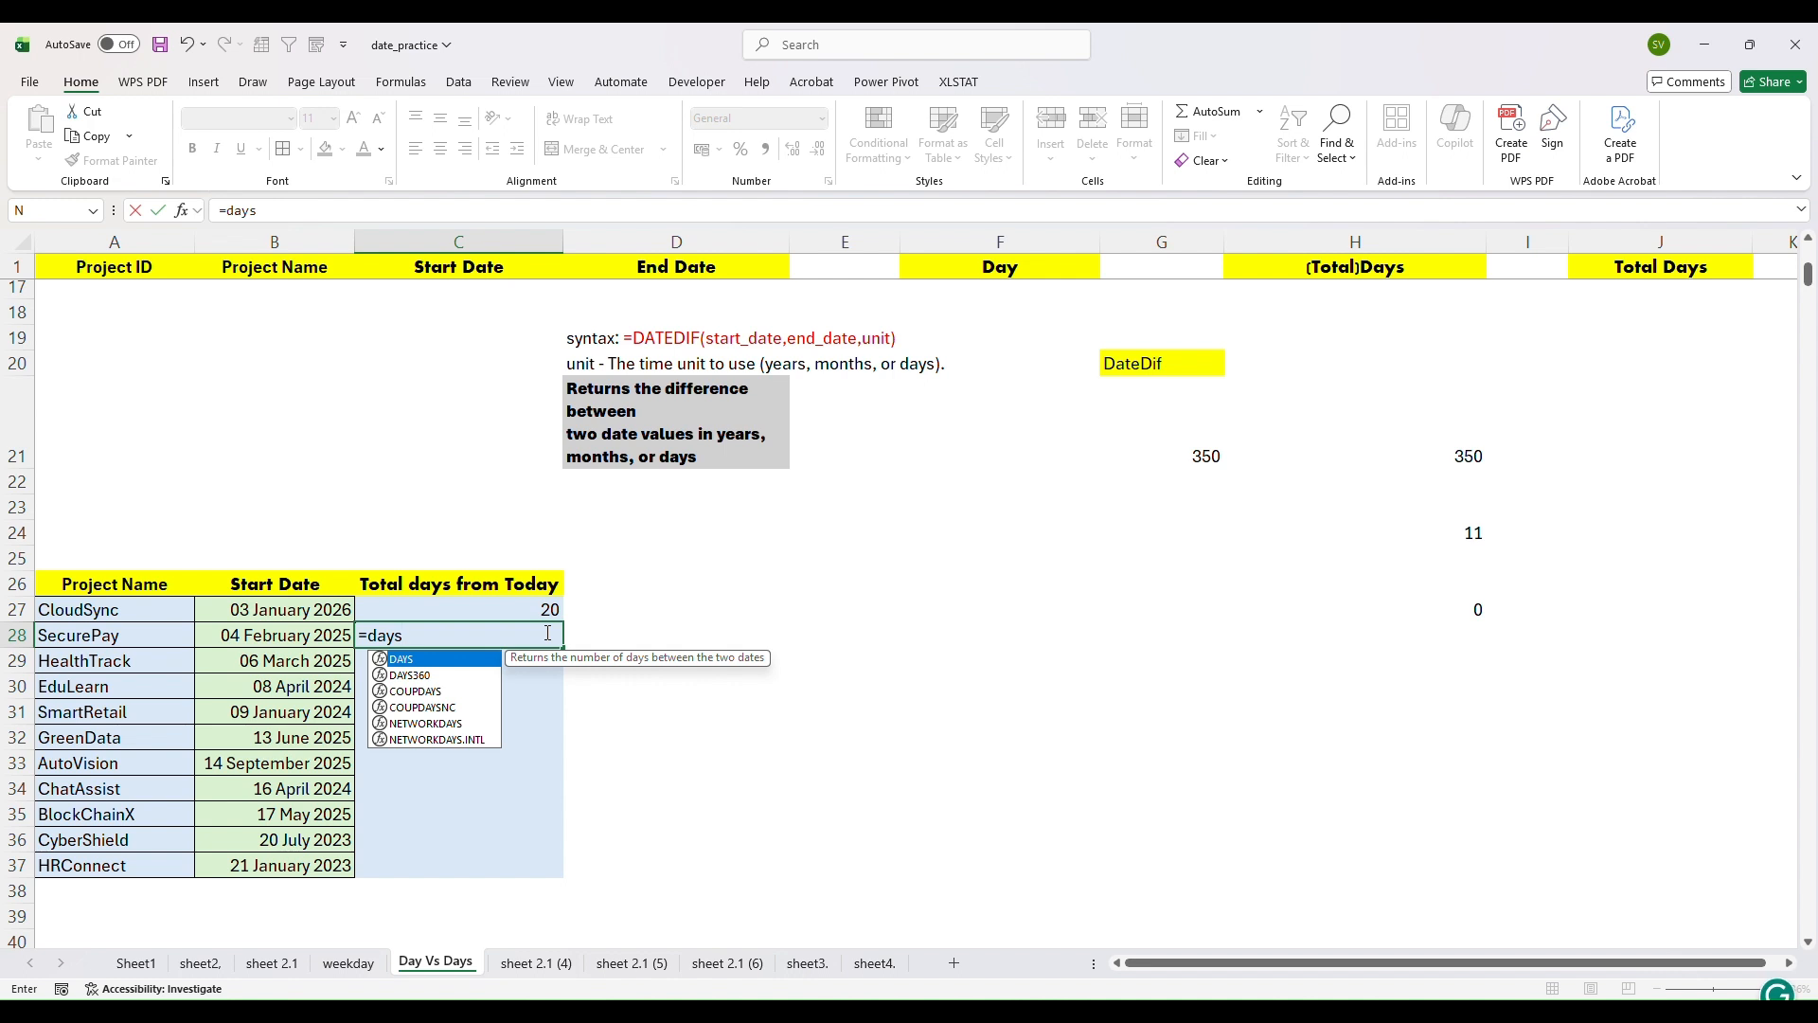
pyautogui.write('(')
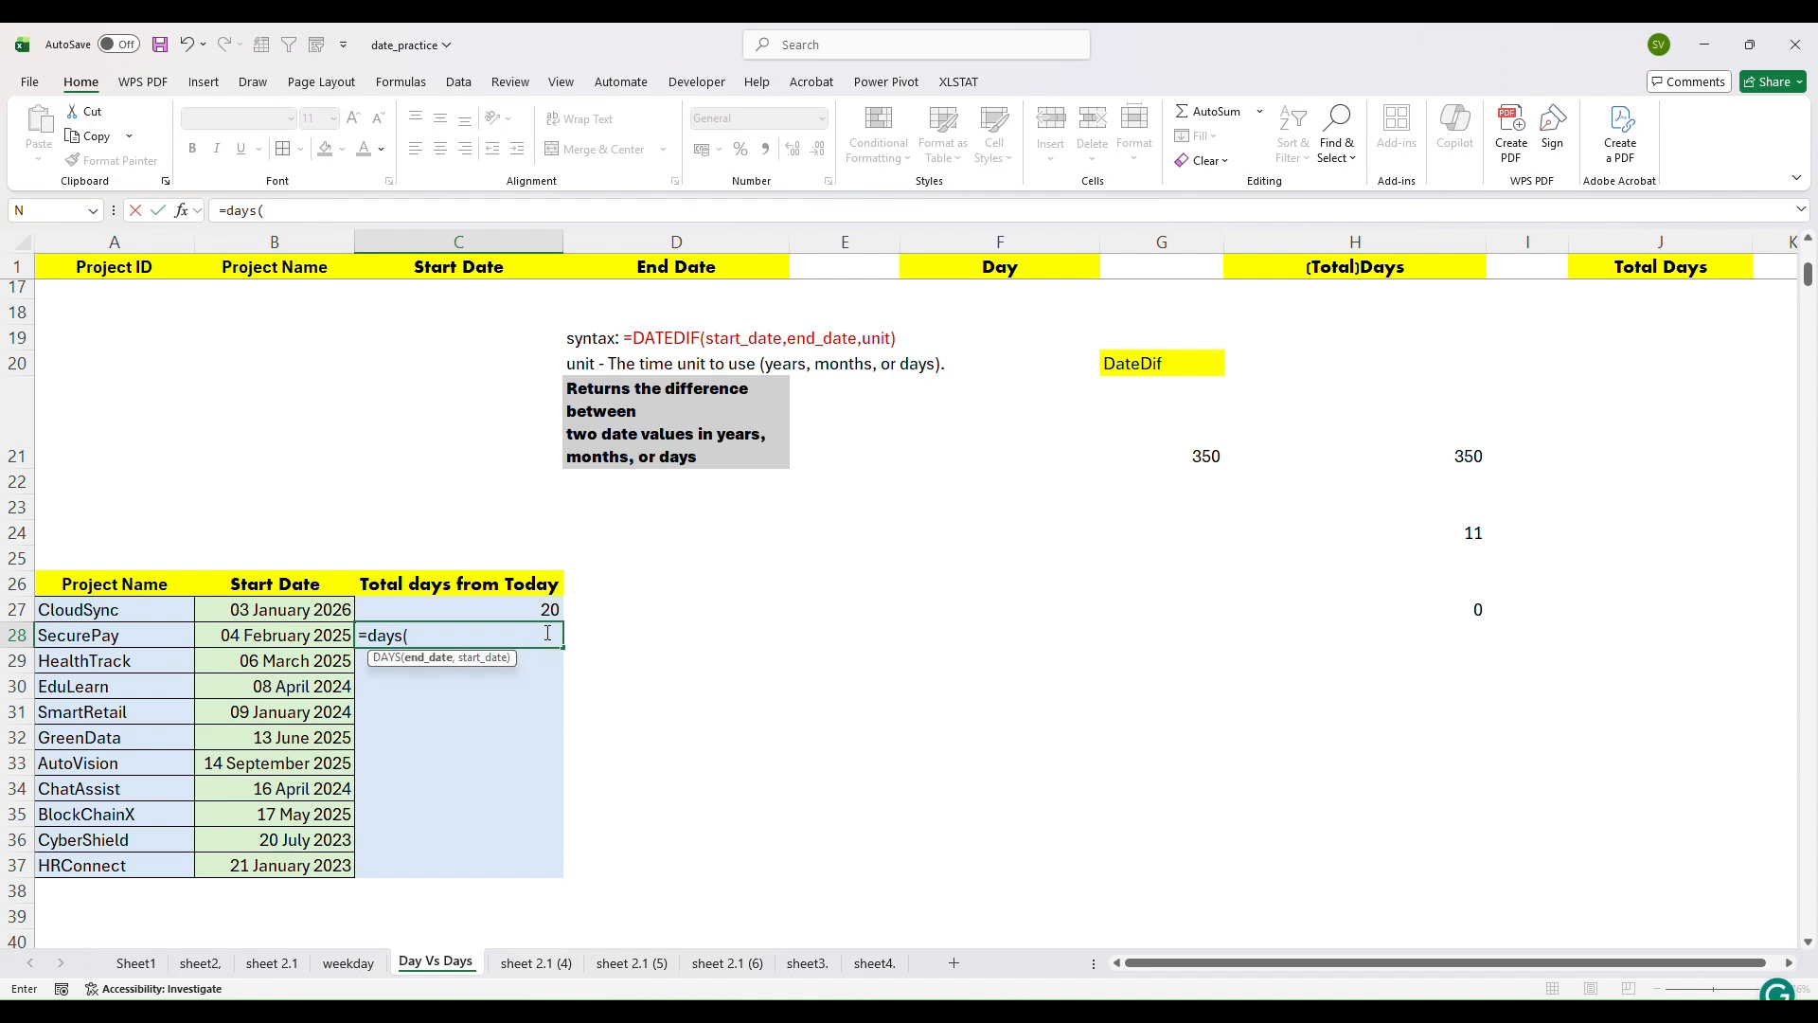
pyautogui.write('toda')
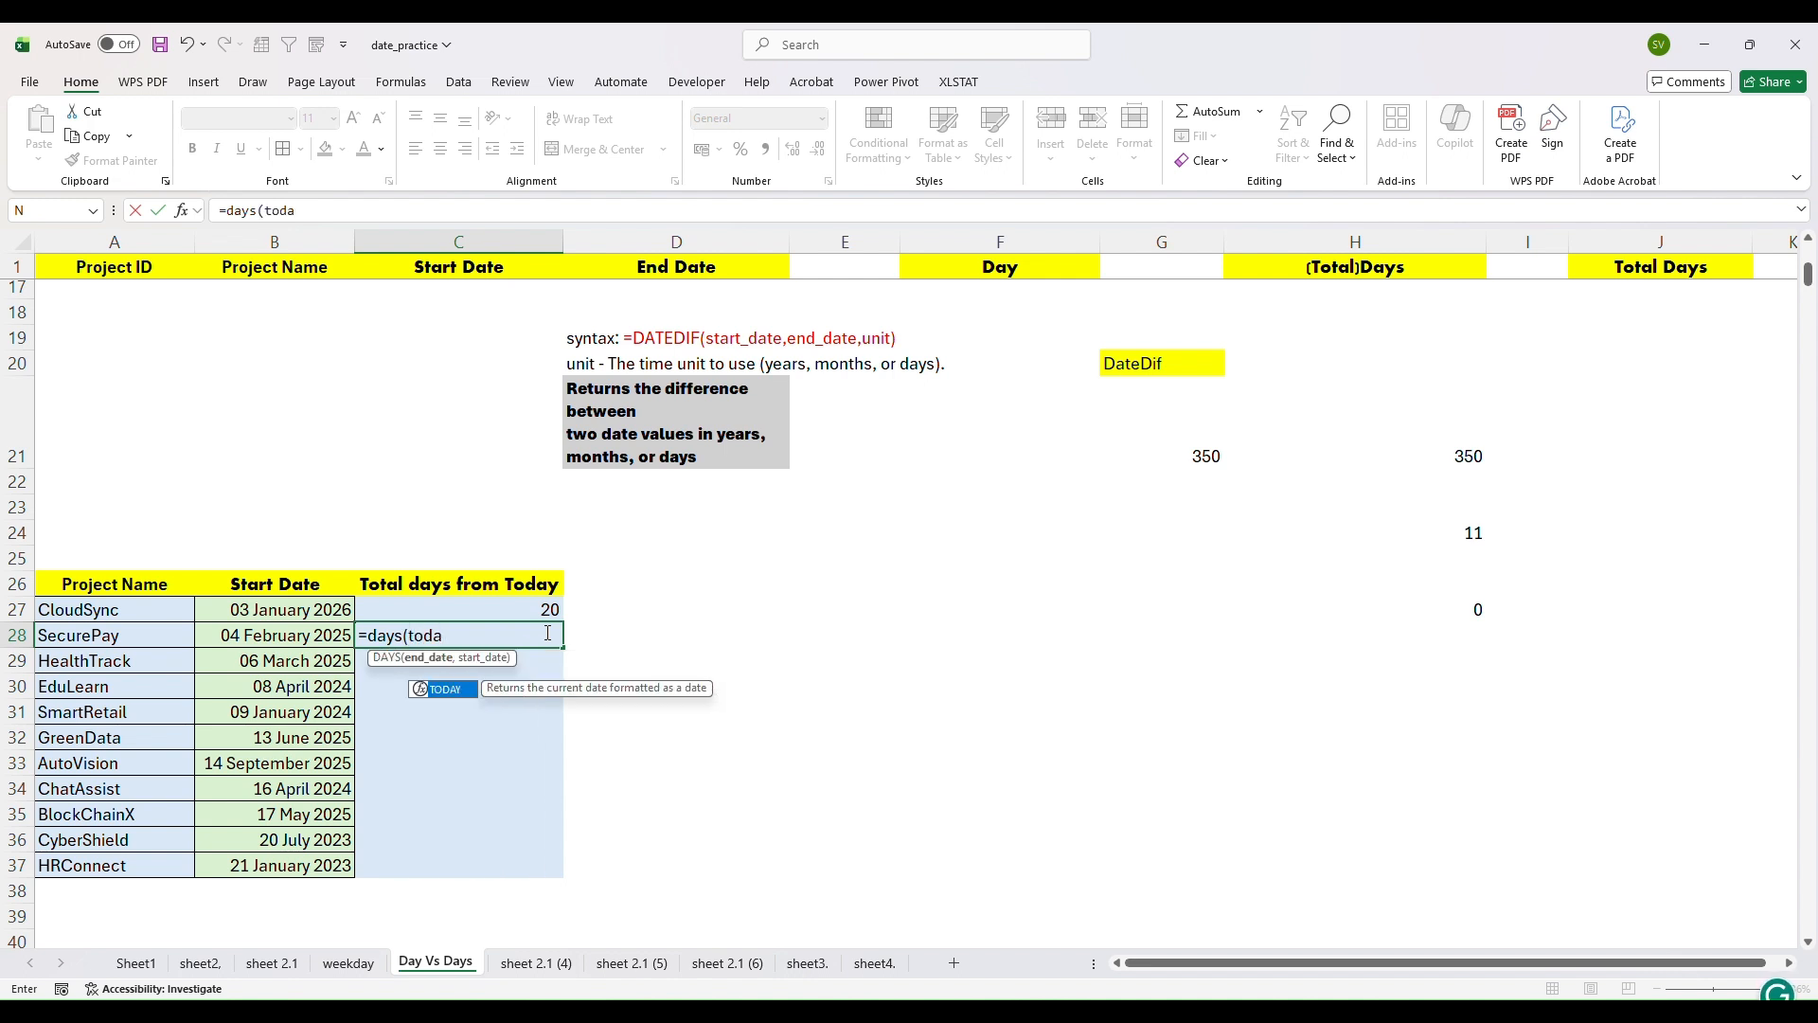
pyautogui.write('y(')
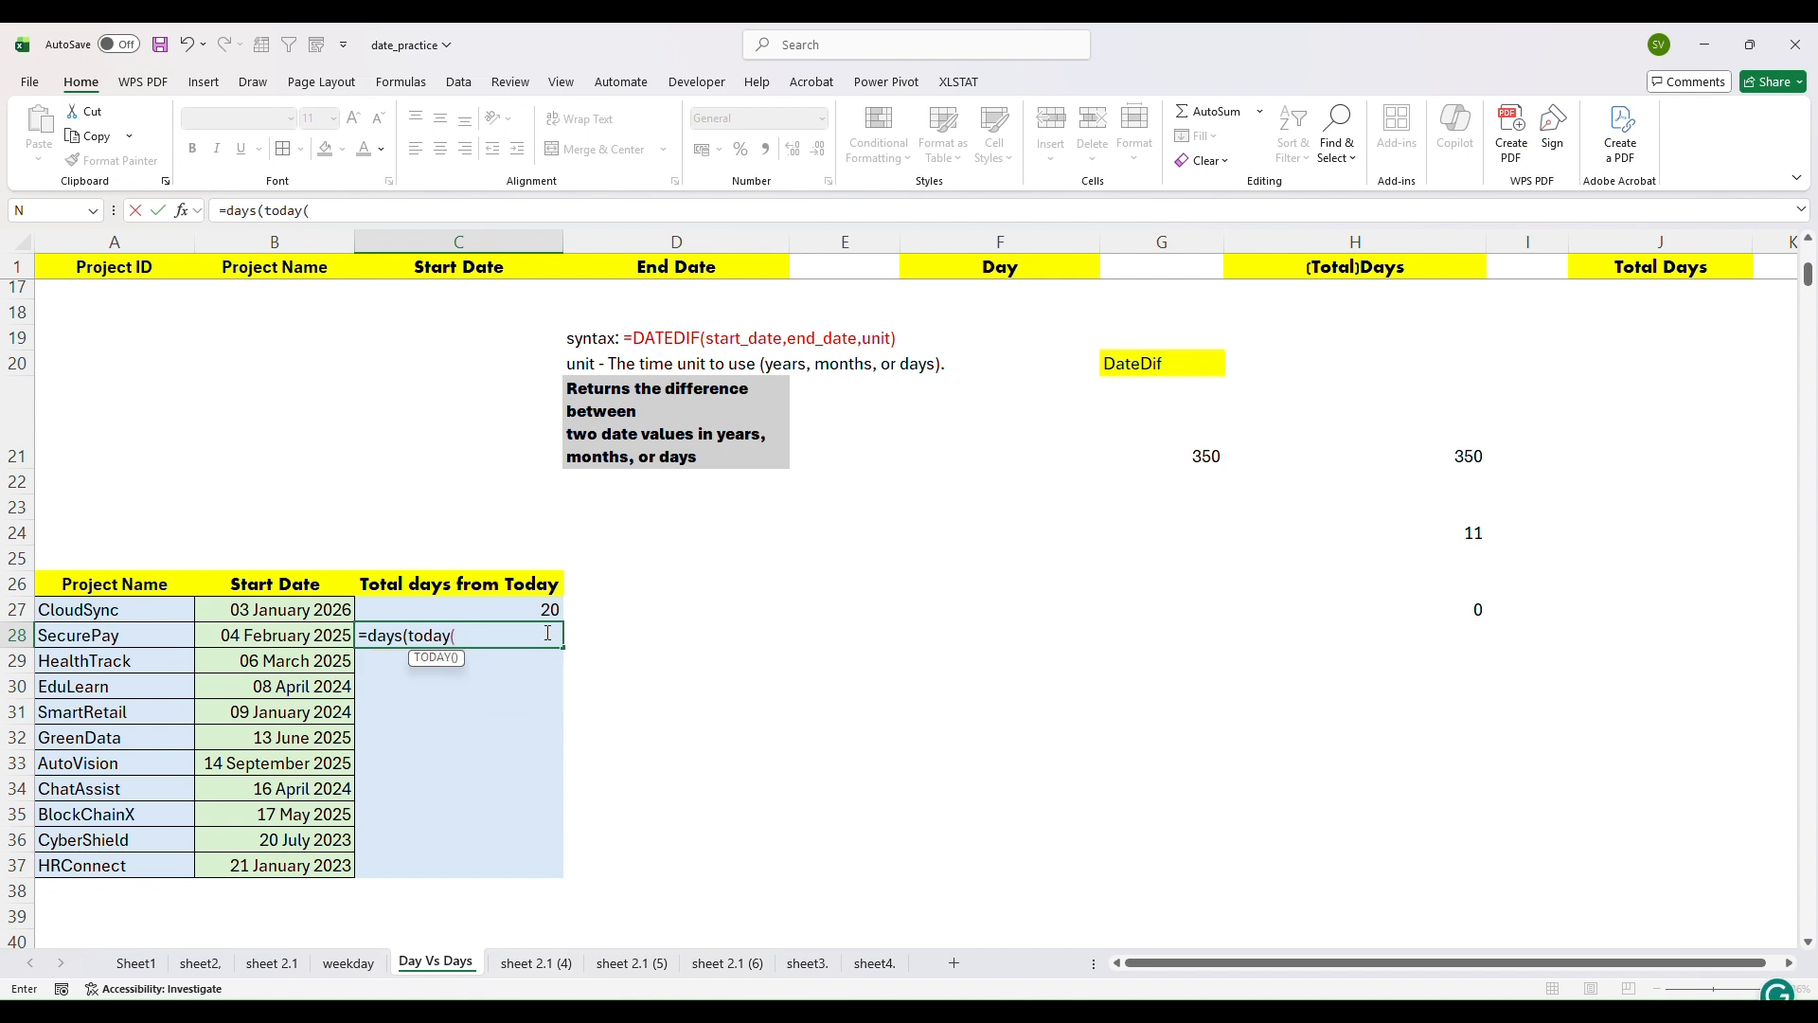
pyautogui.write('),')
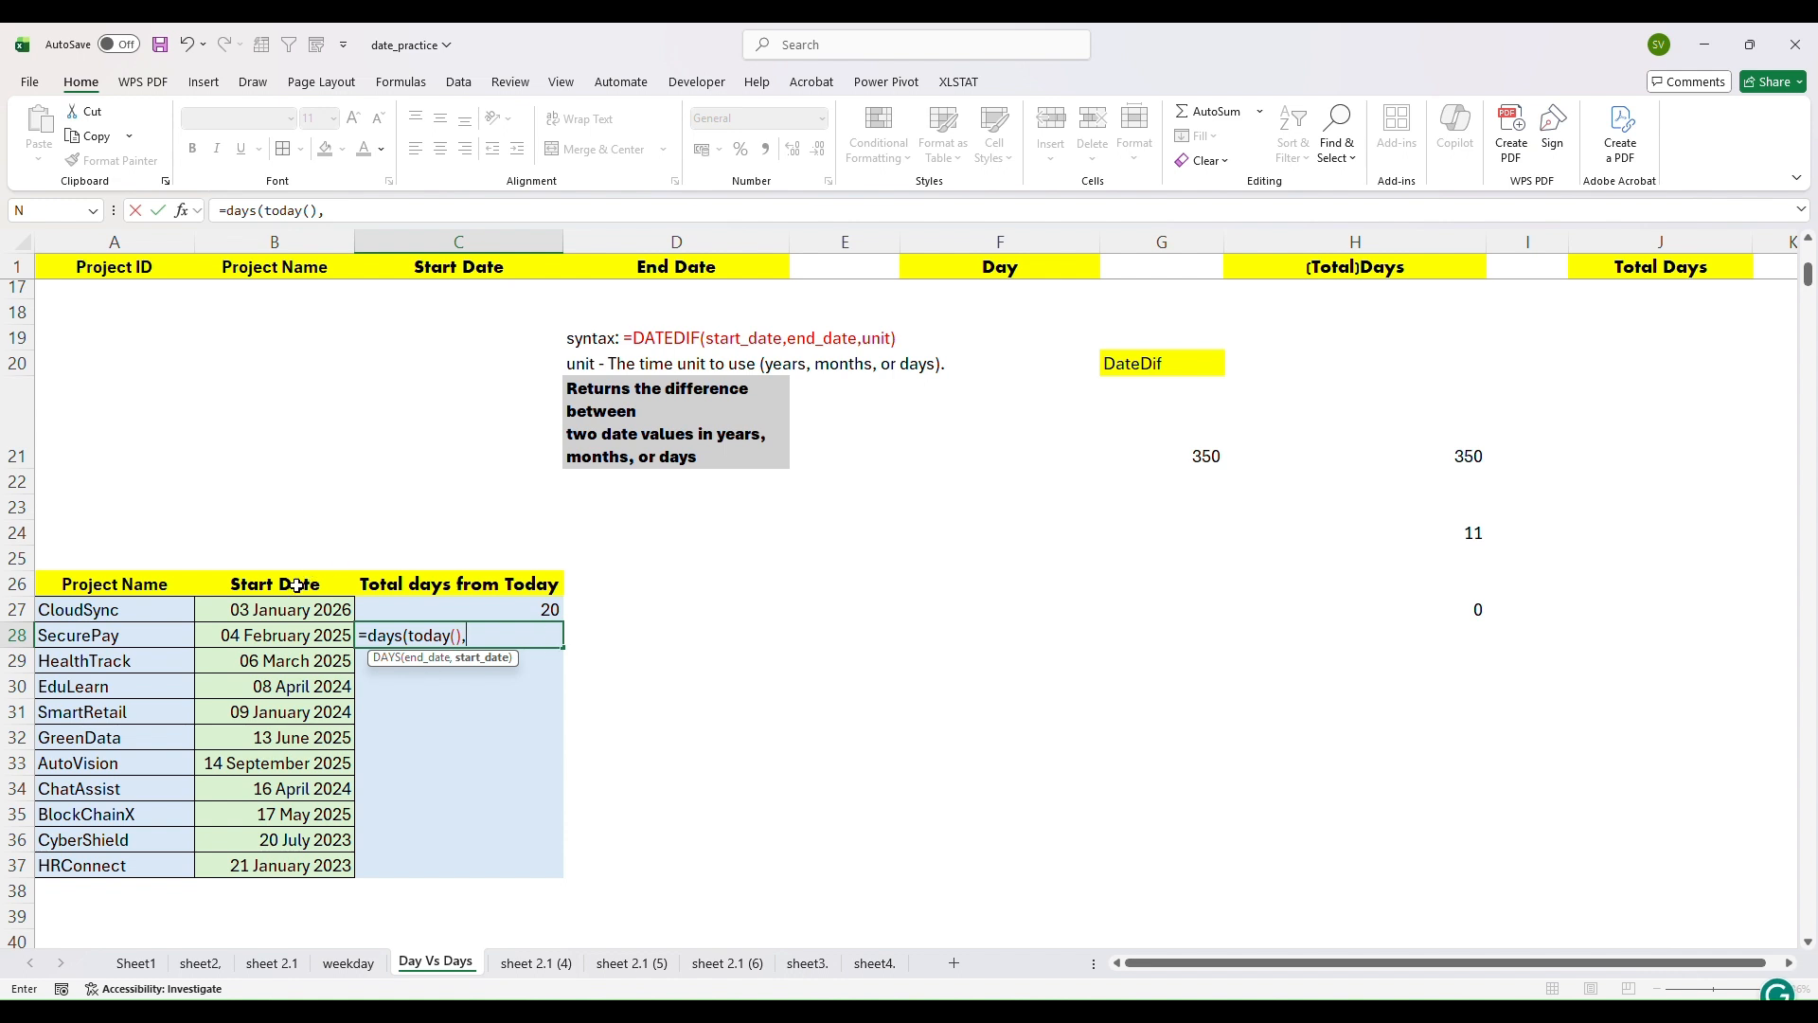
pyautogui.click(279, 635)
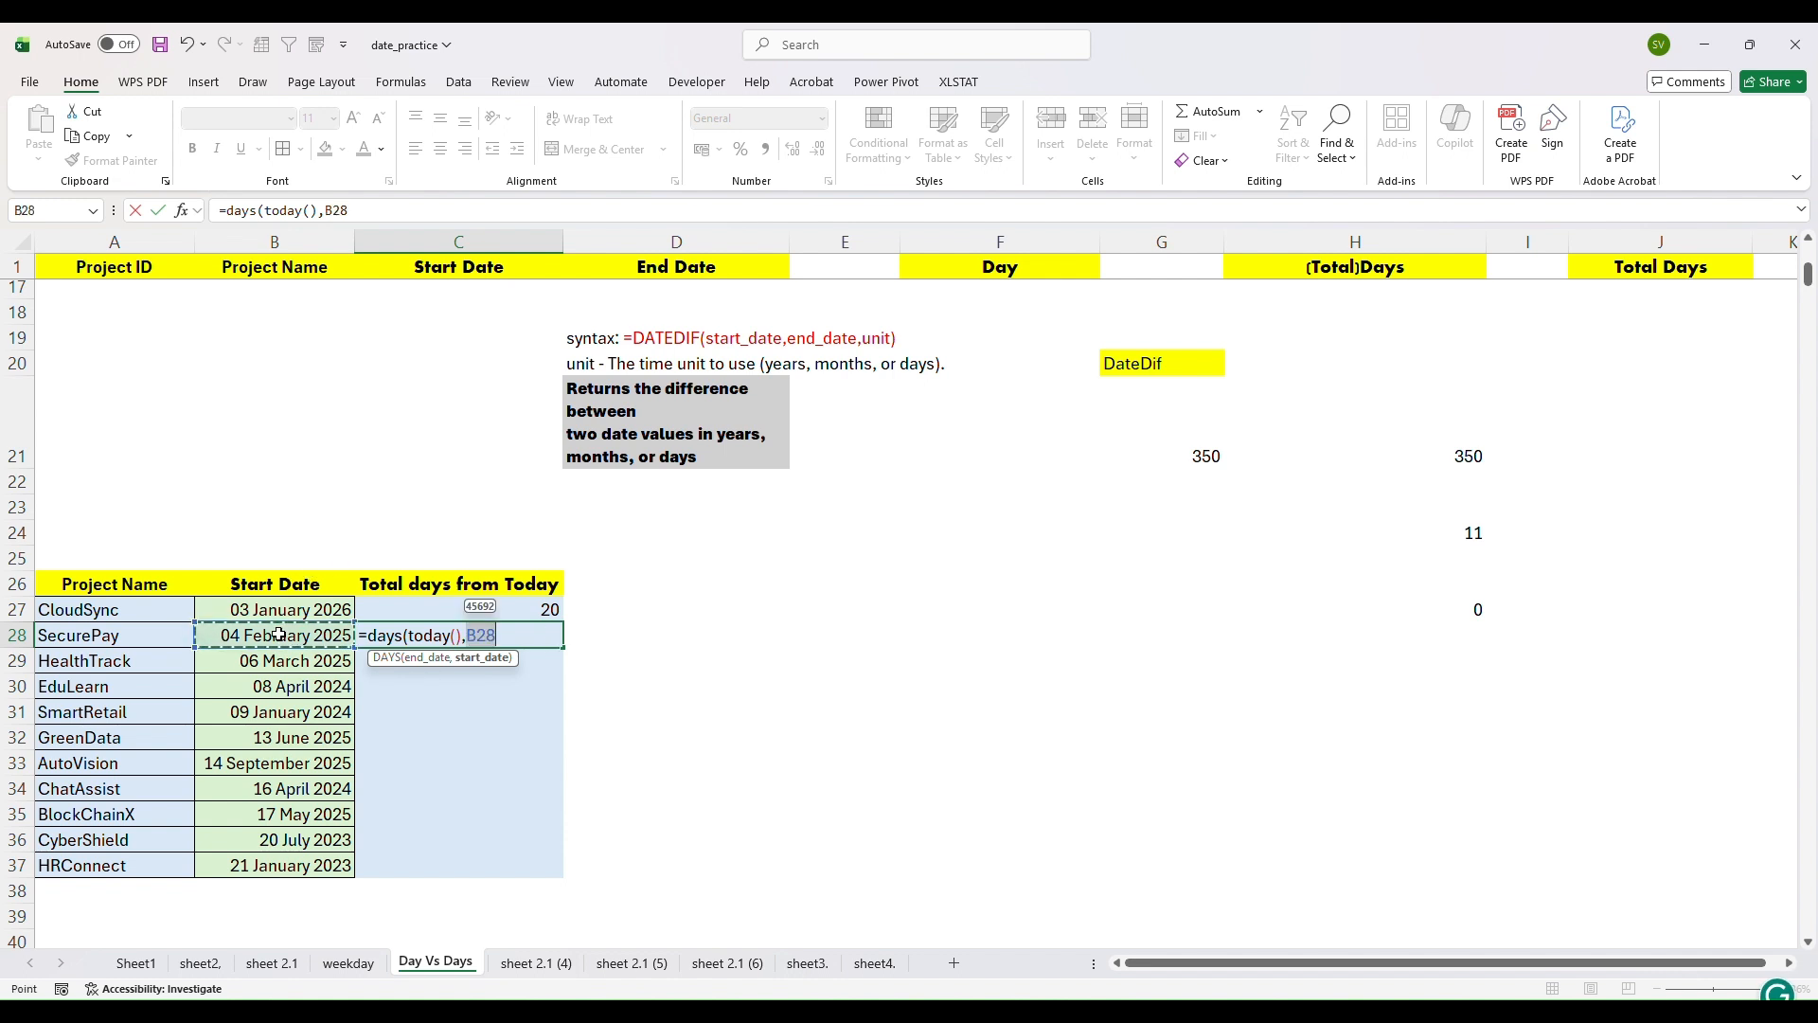
pyautogui.write(')')
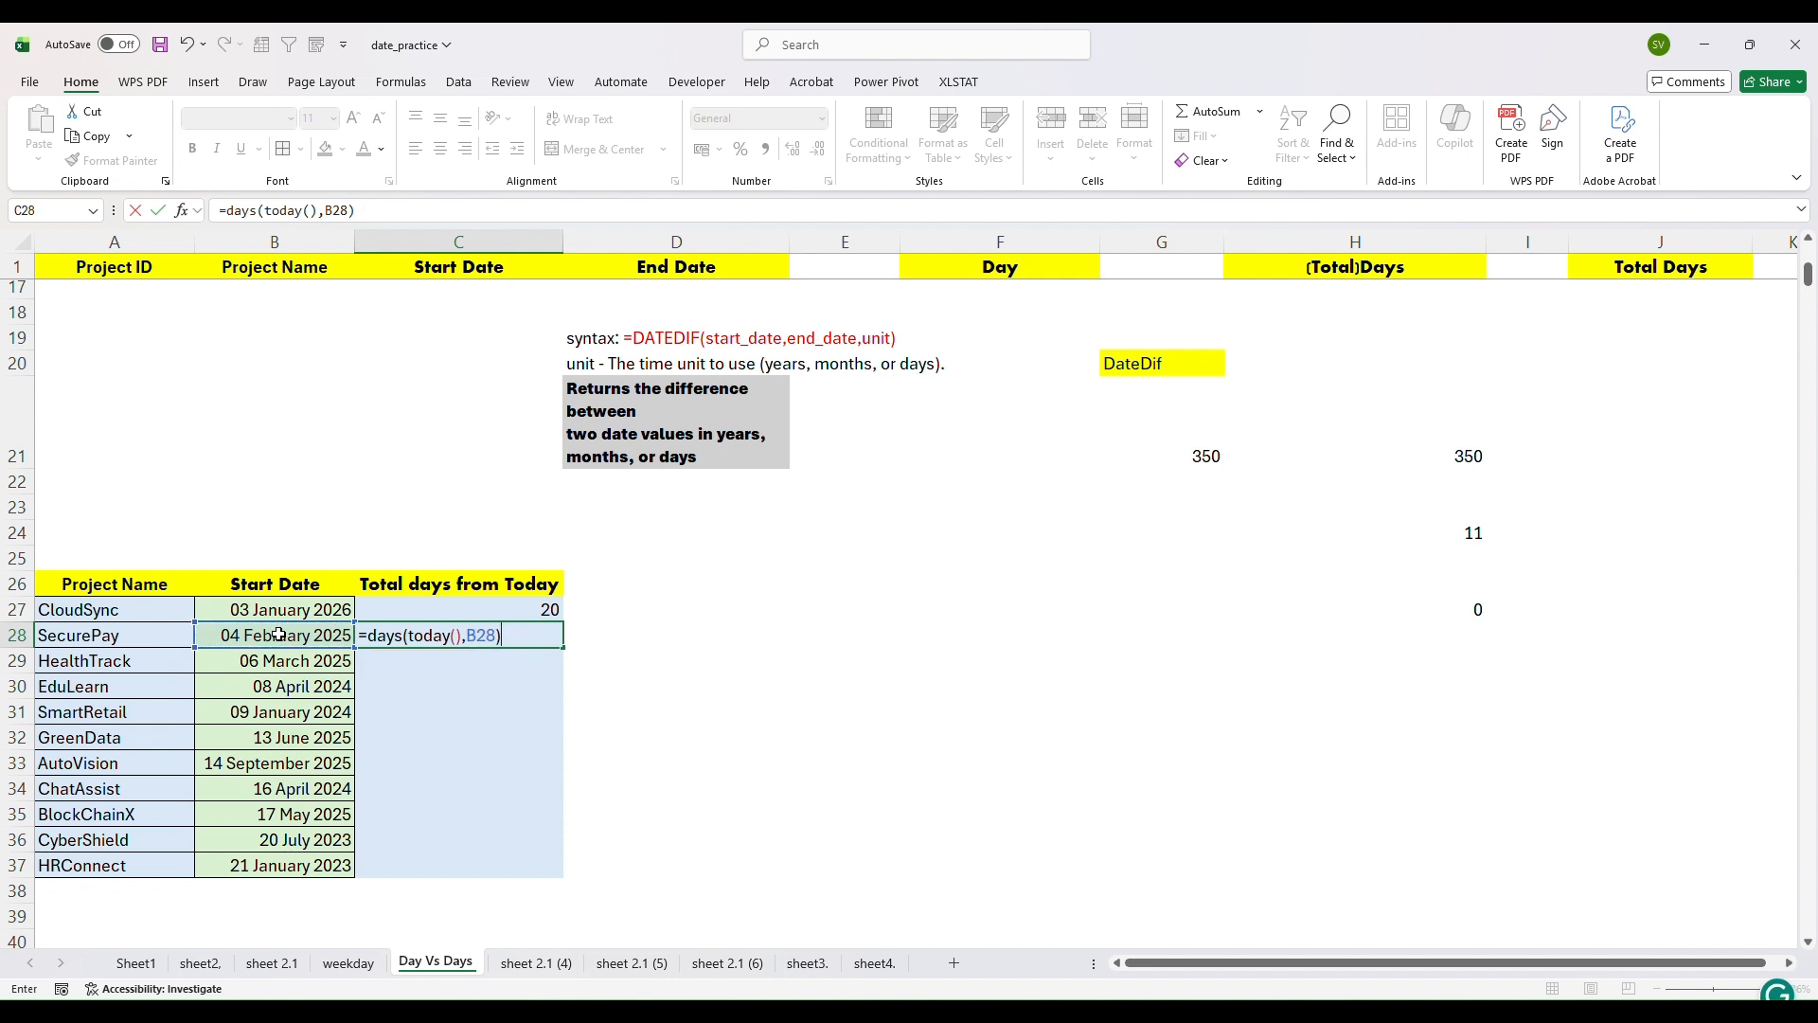
pyautogui.press('Return')
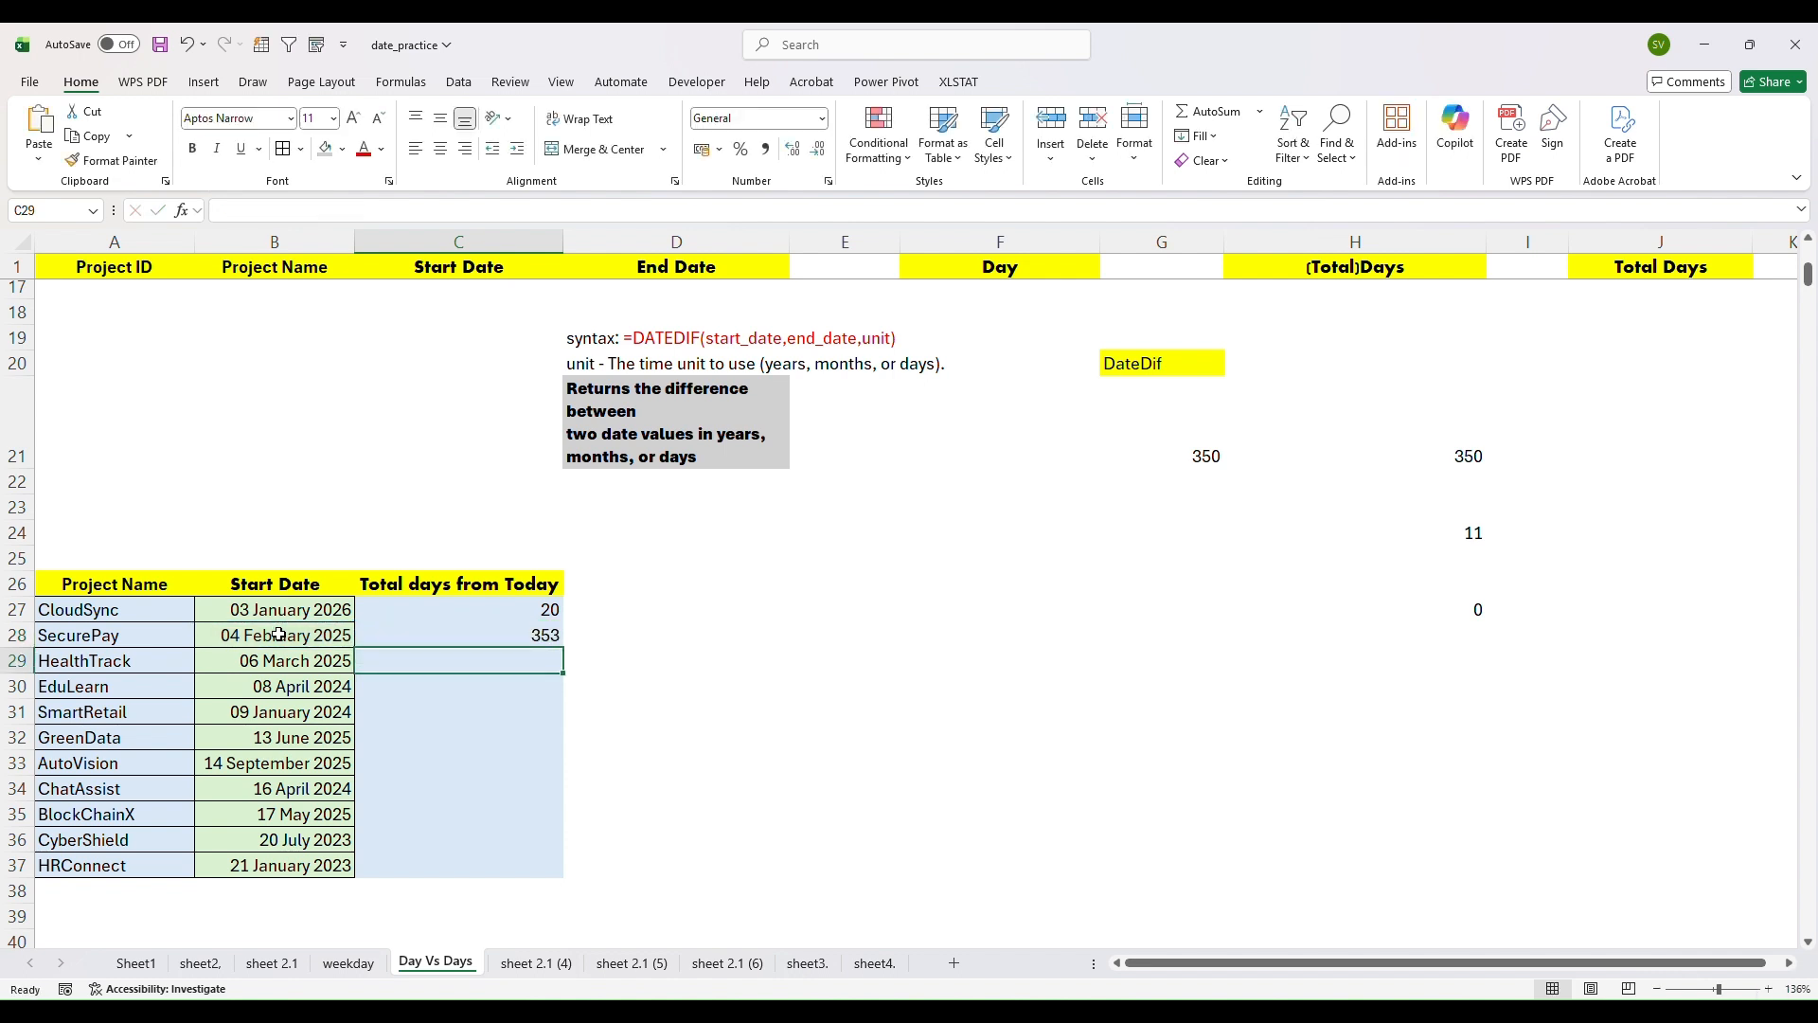
# Step: Fill the DAYS formula from C27 down through C37 to calculate the days to today for all remaining projects
pyautogui.click(485, 637)
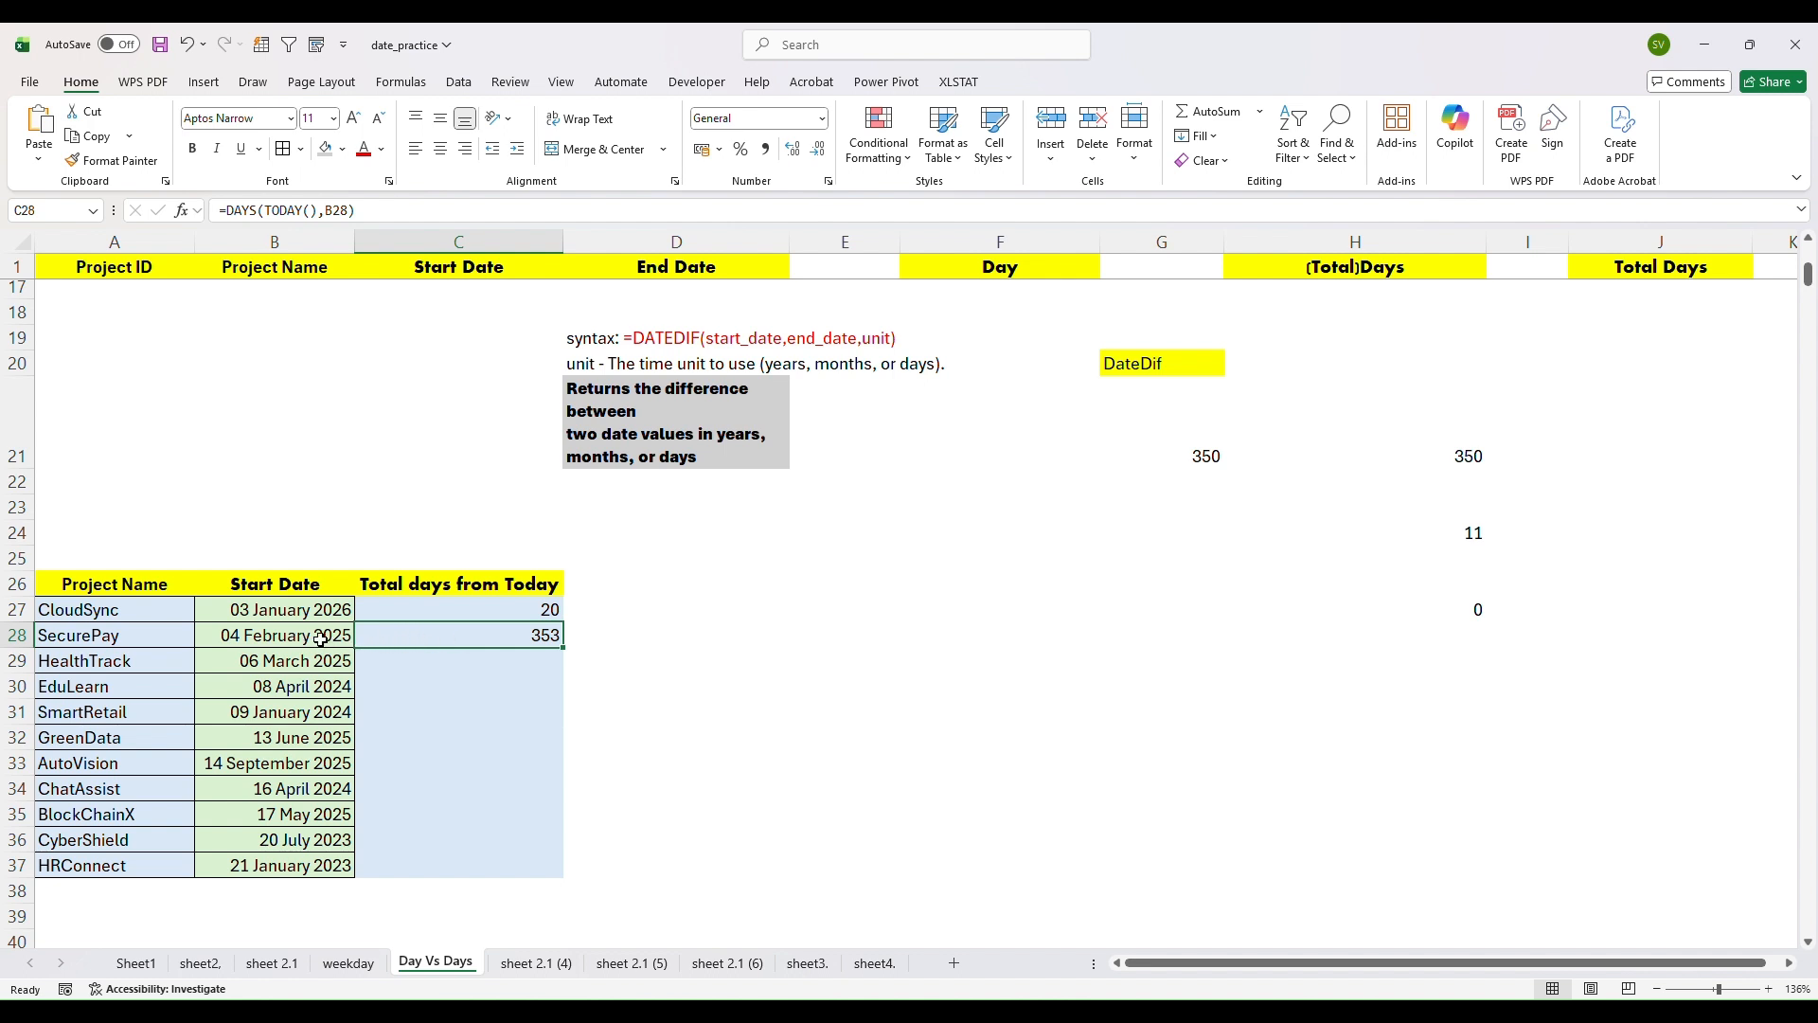
pyautogui.click(467, 611)
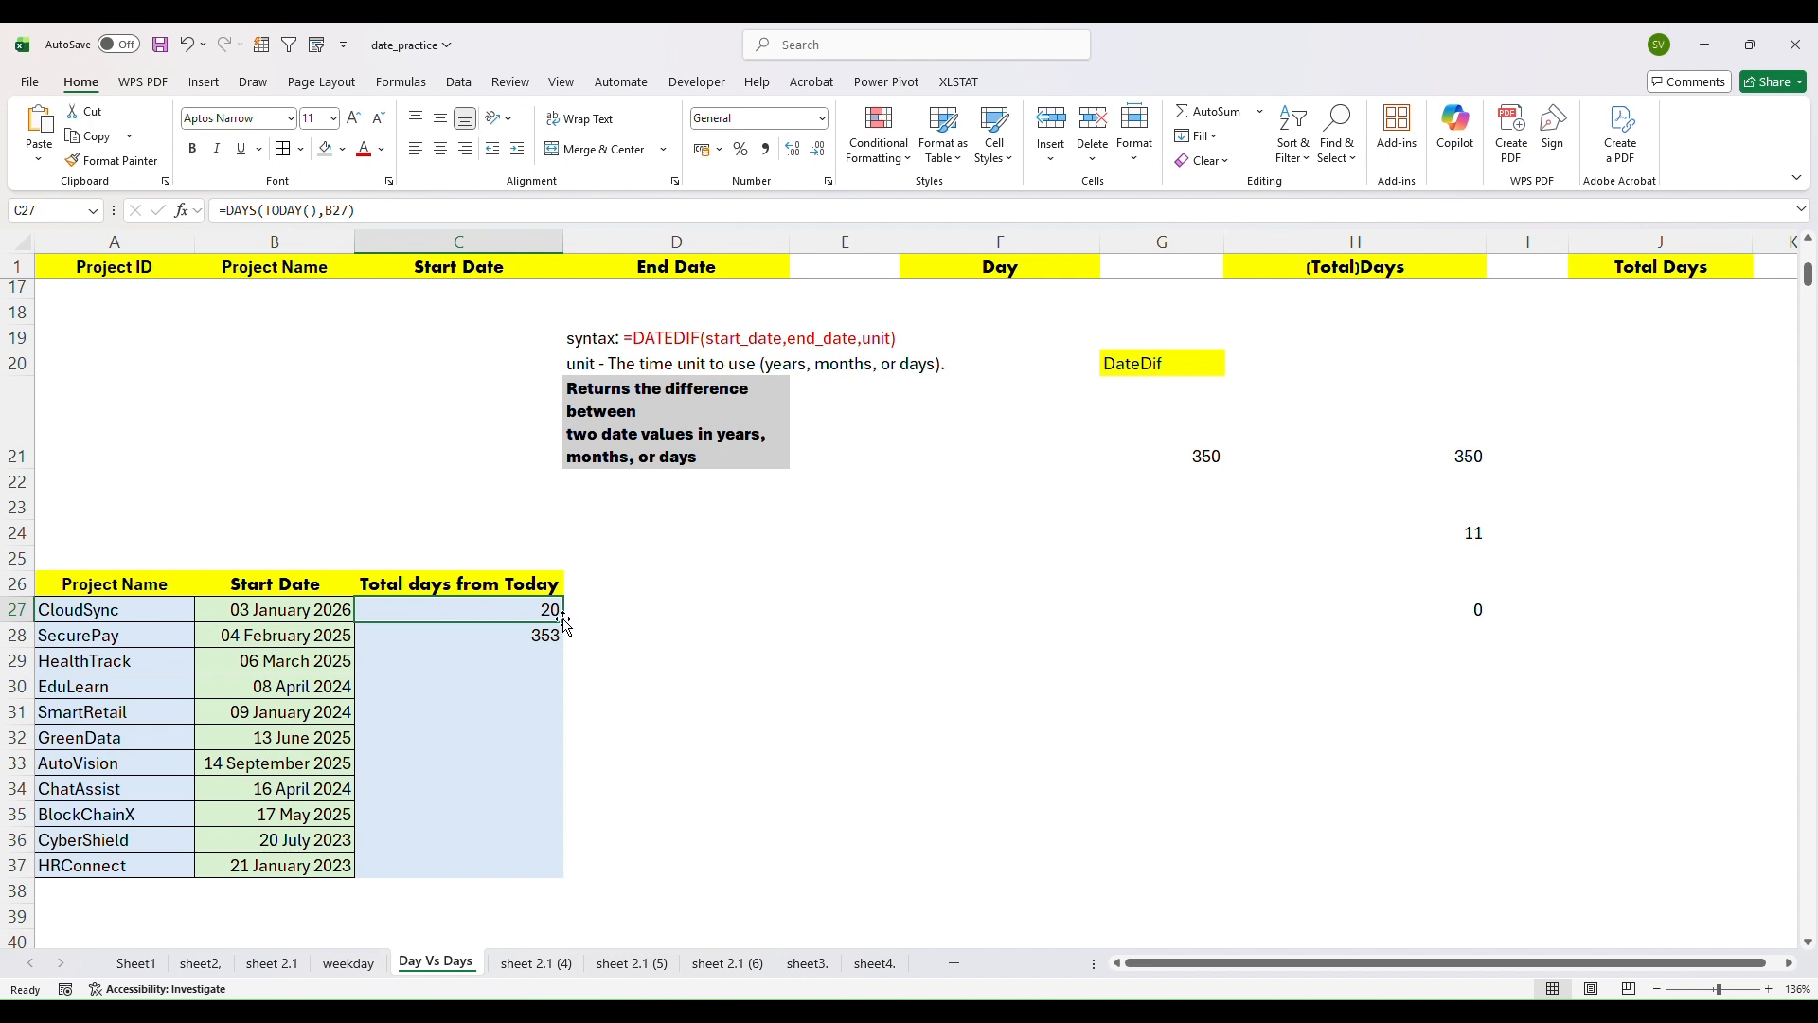
pyautogui.moveTo(566, 621); pyautogui.dragTo(565, 621)
pyautogui.doubleClick(536, 613)
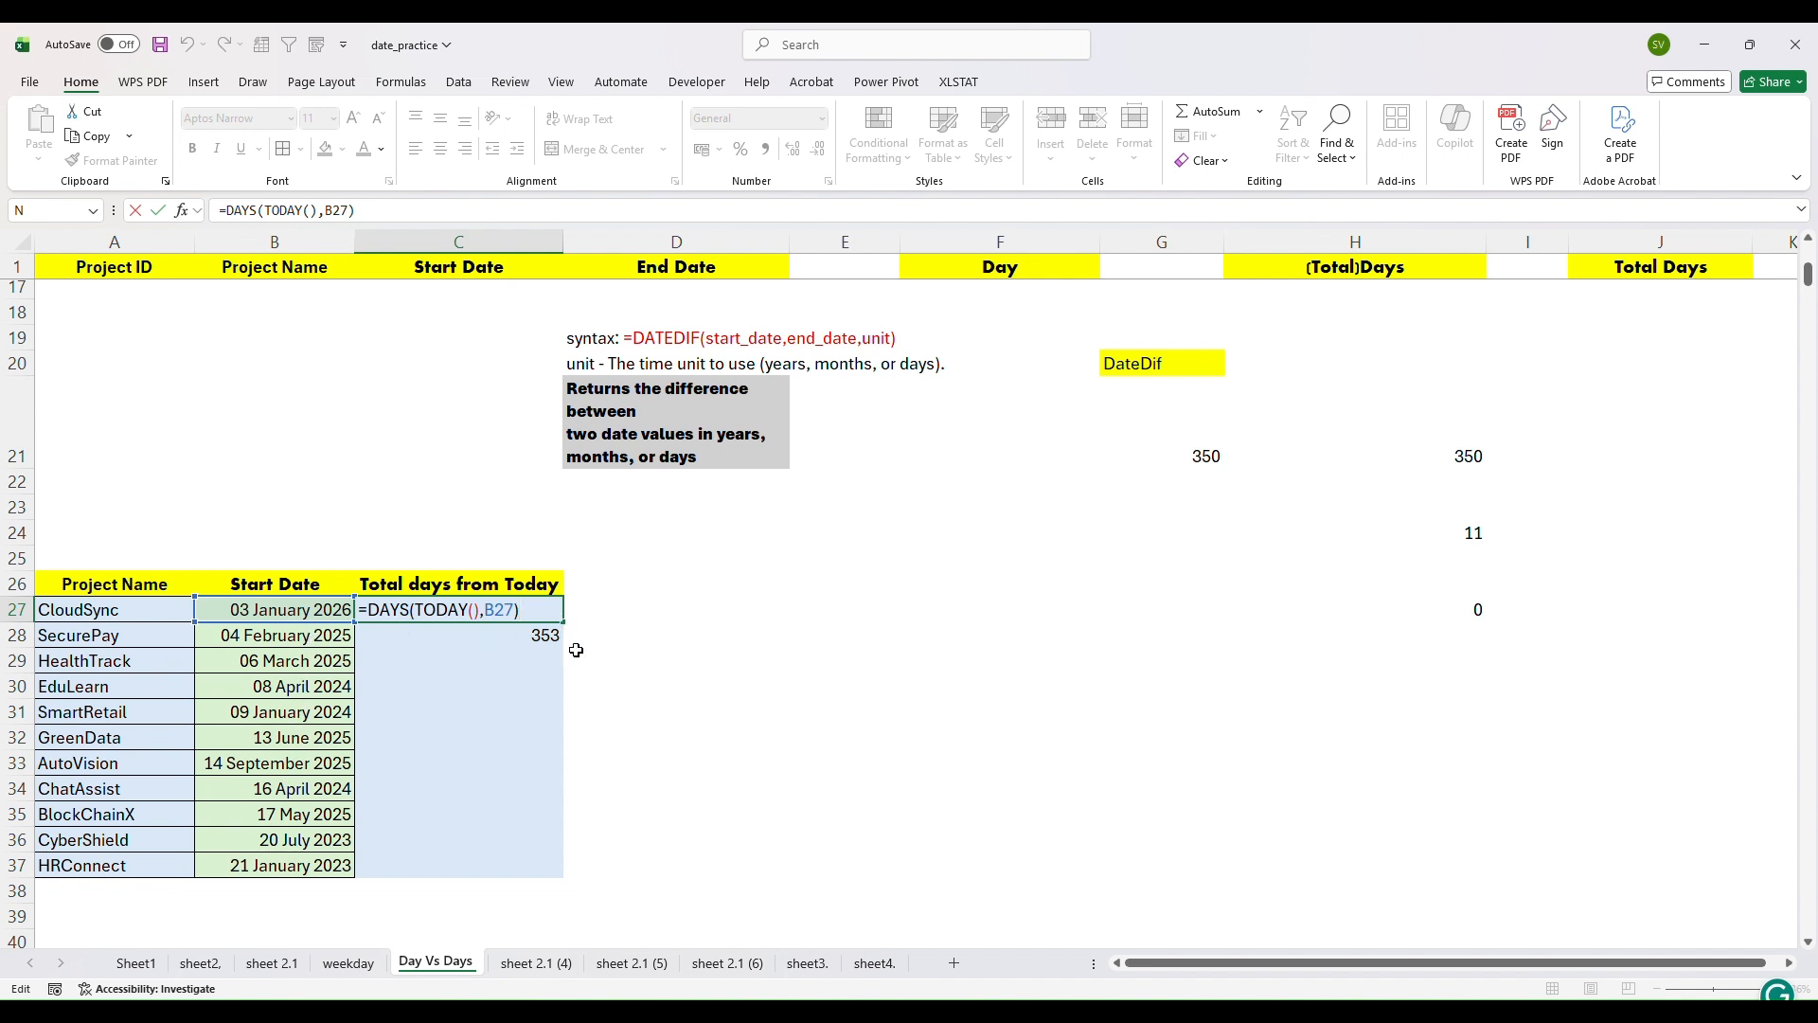
pyautogui.press('Return')
pyautogui.click(549, 612)
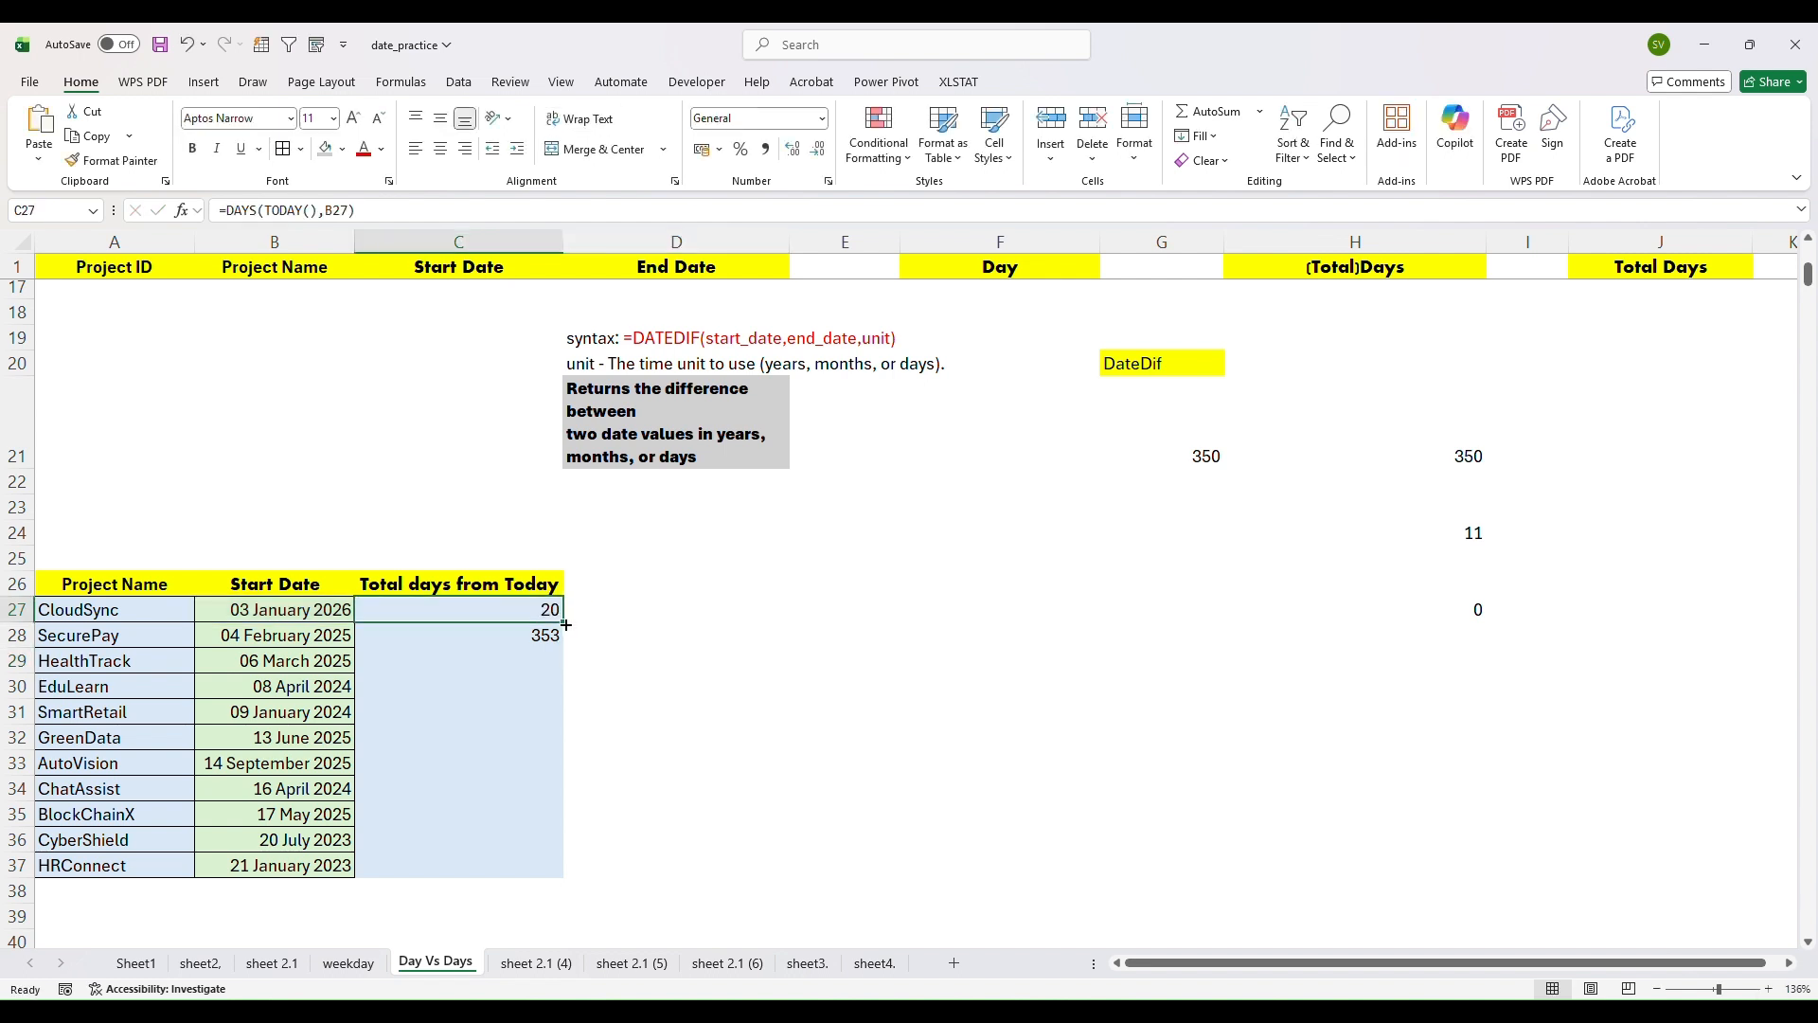
pyautogui.moveTo(565, 622); pyautogui.dragTo(565, 622)
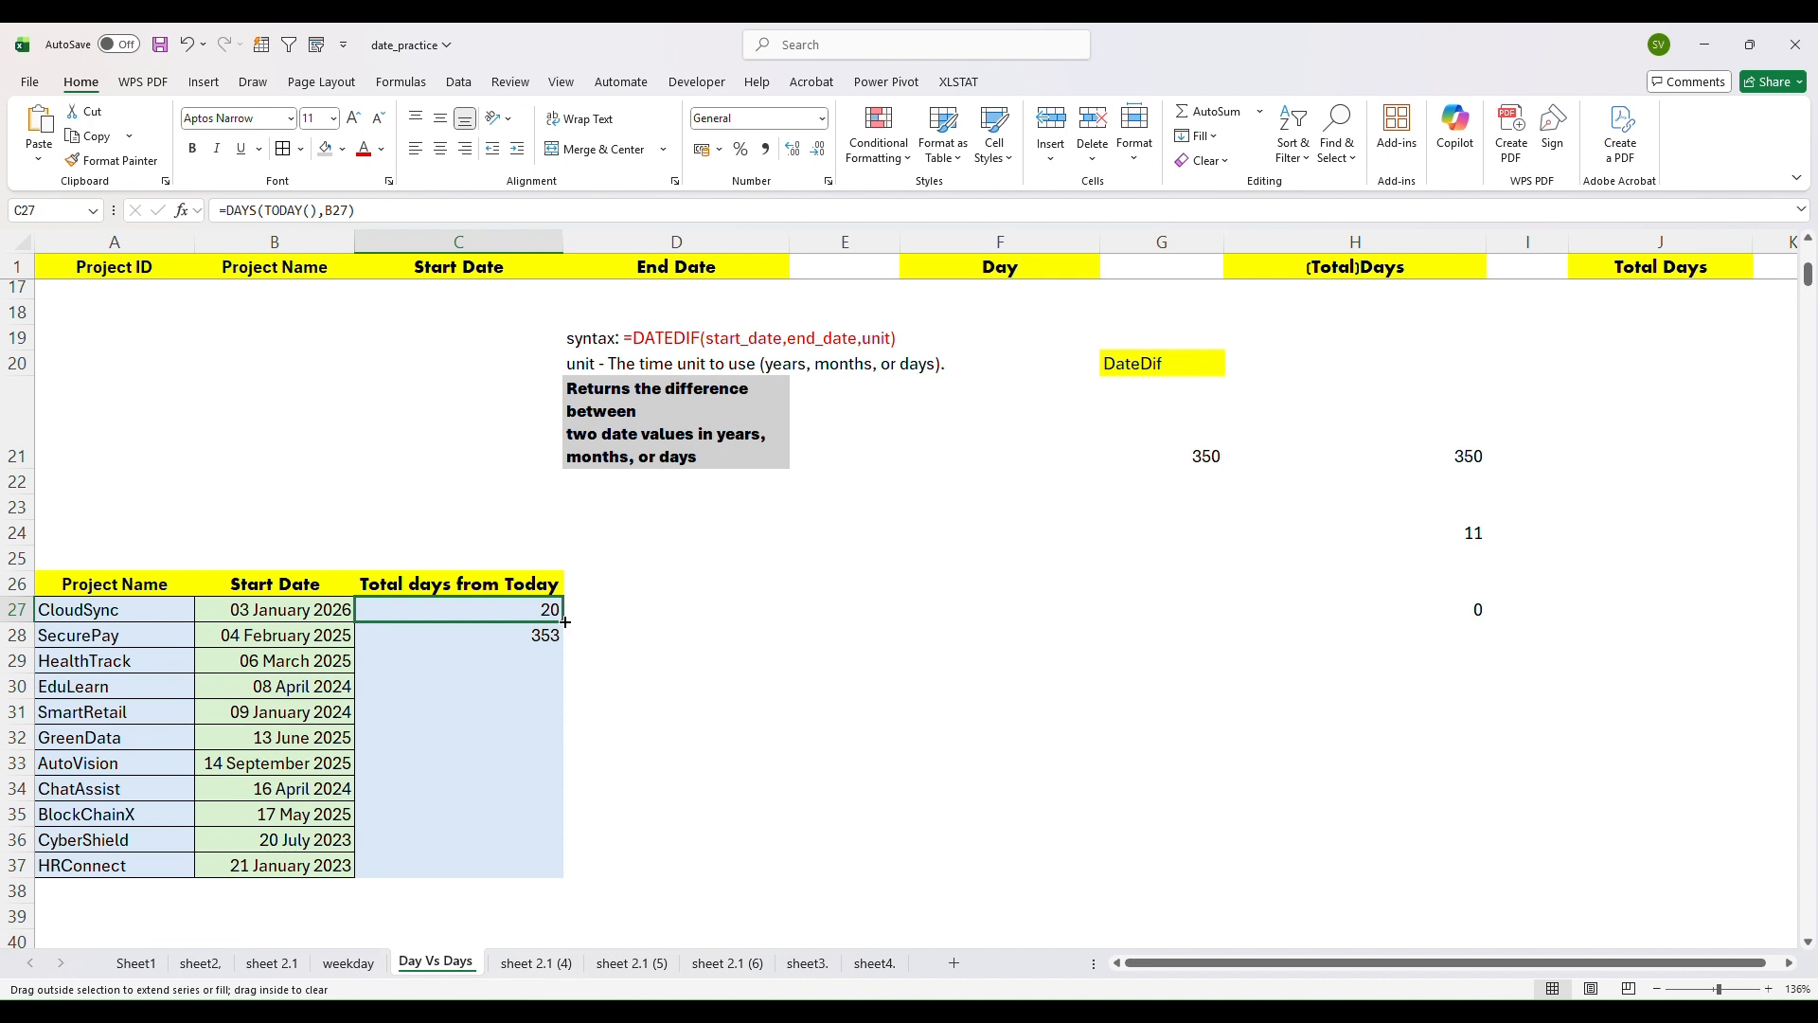
pyautogui.moveTo(565, 622); pyautogui.dragTo(557, 874)
pyautogui.click(603, 836)
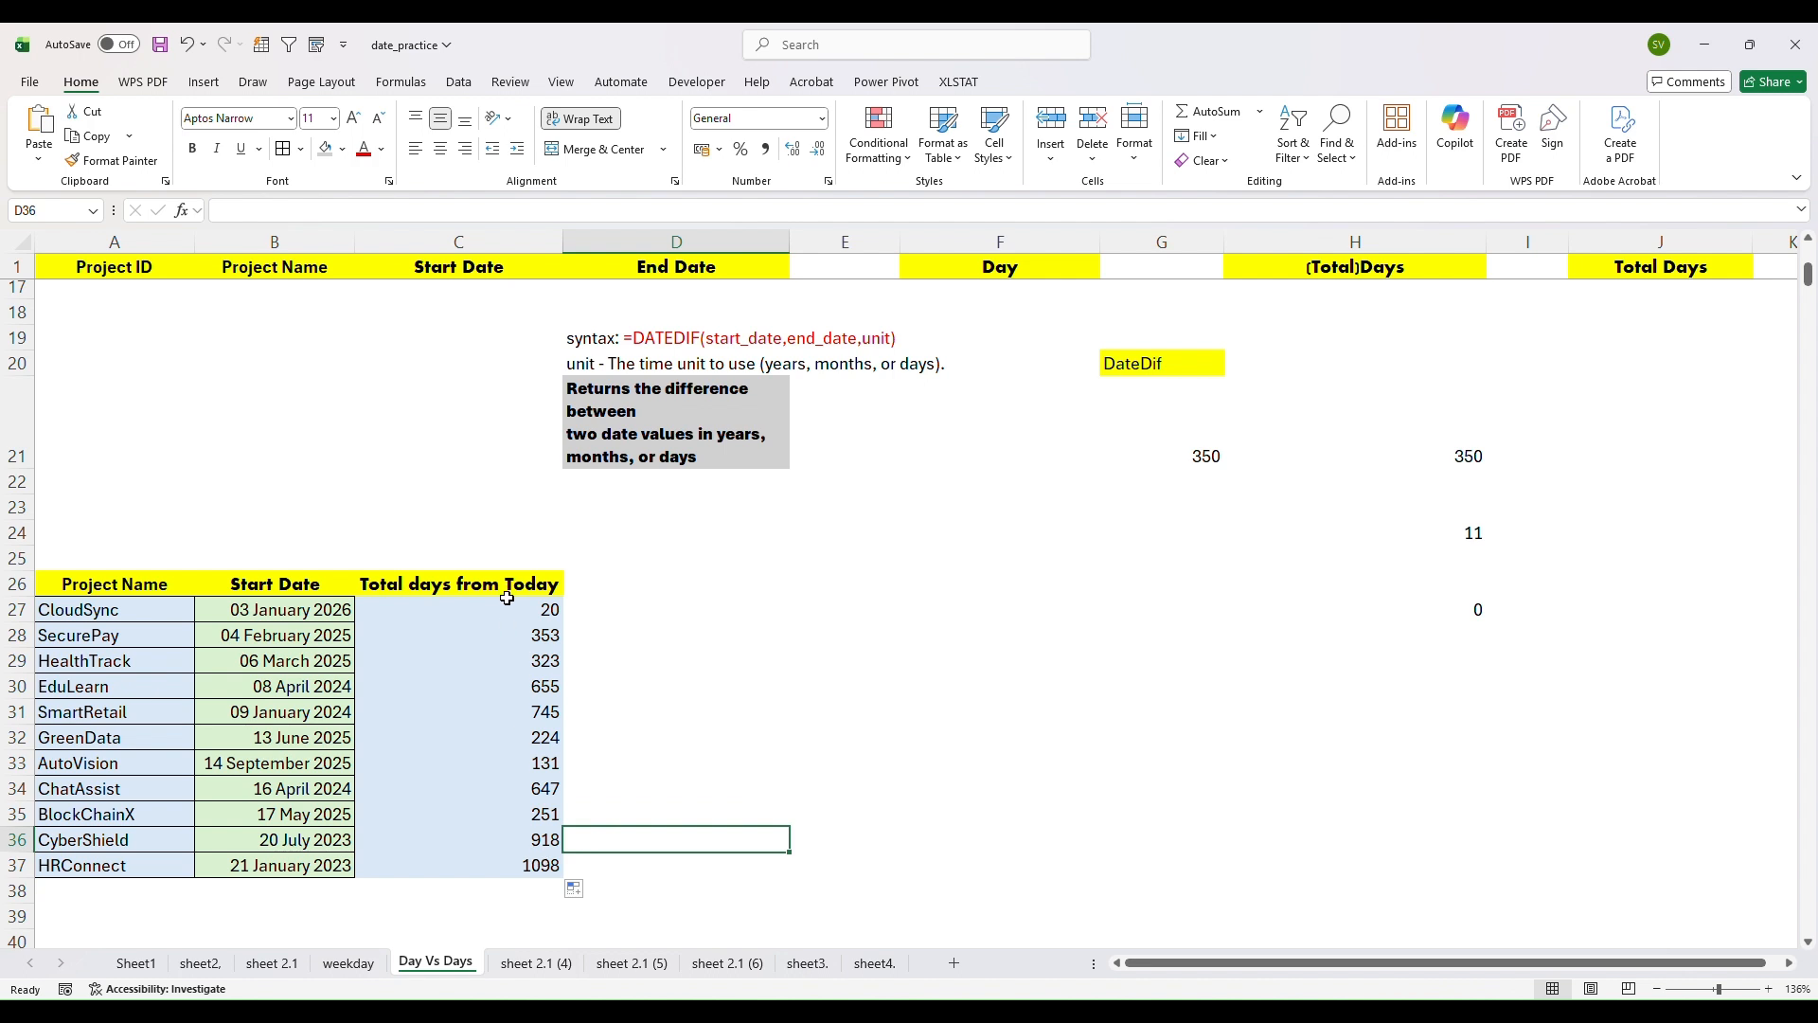
pyautogui.click(542, 869)
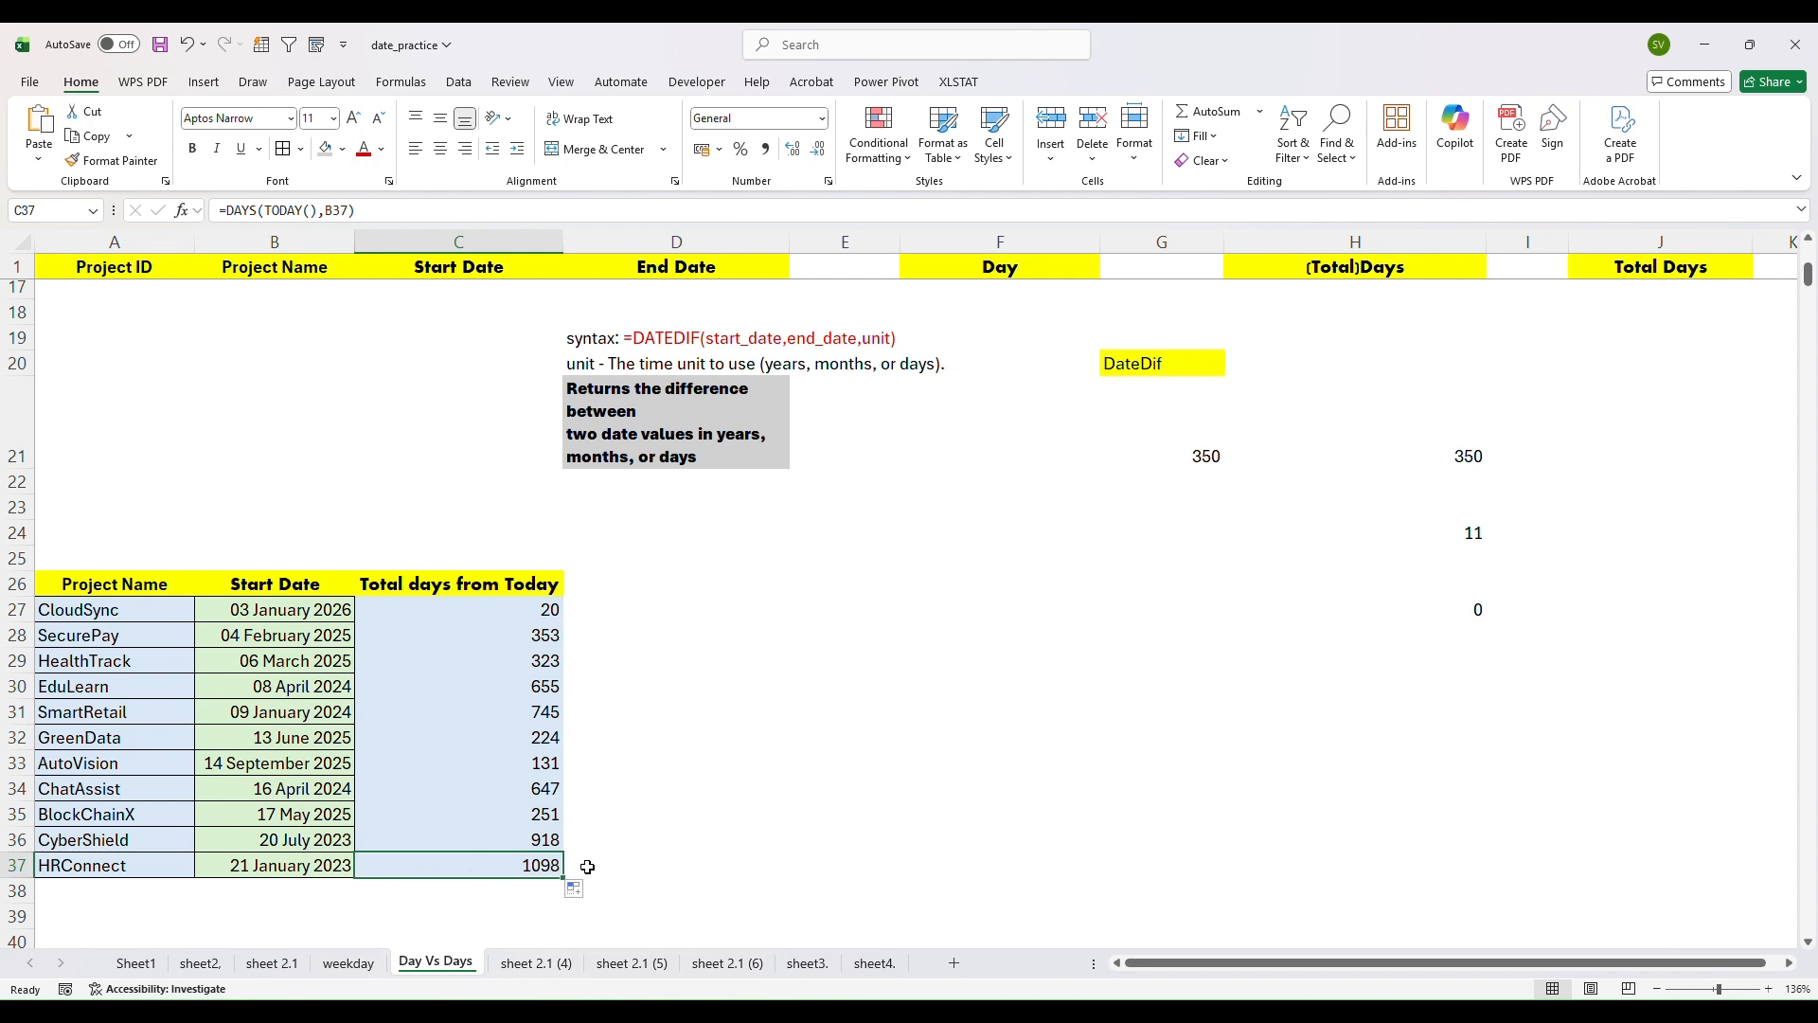
# Step: Review the end-date and start-date arguments of the DAYS formula for CloudSync in H2
pyautogui.moveTo(1808, 276); pyautogui.dragTo(1809, 253)
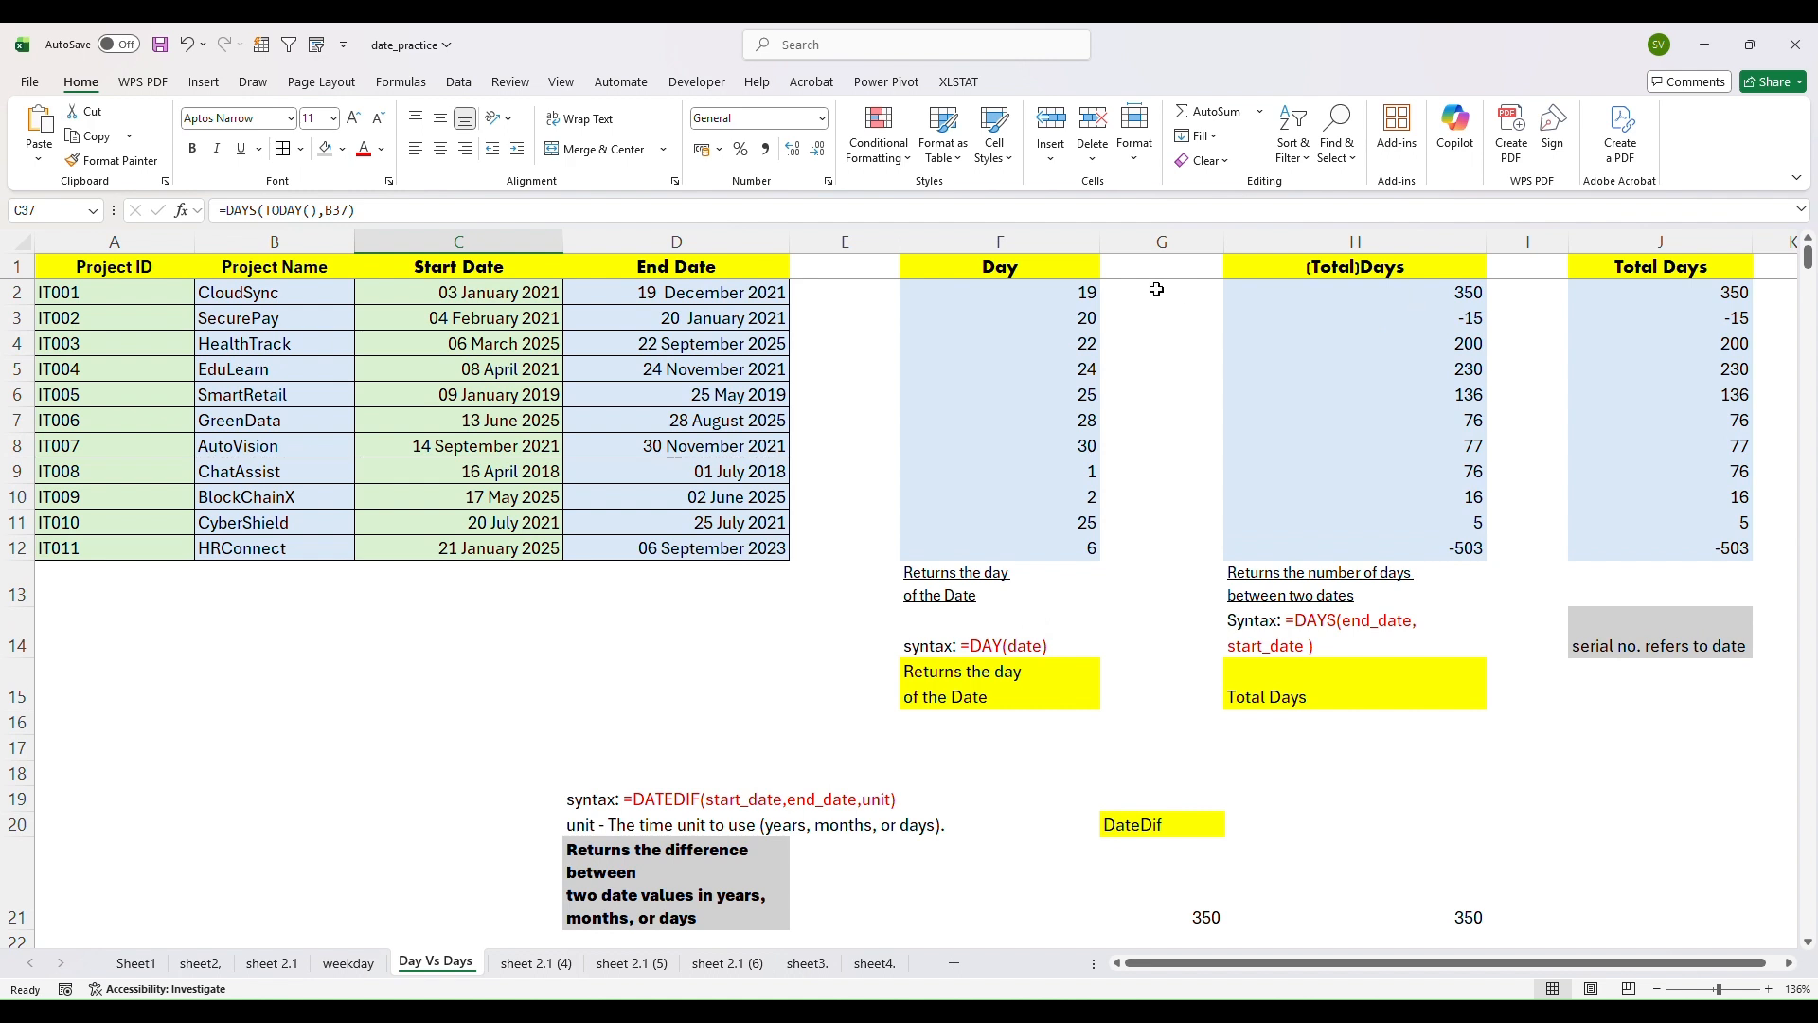
pyautogui.click(1391, 300)
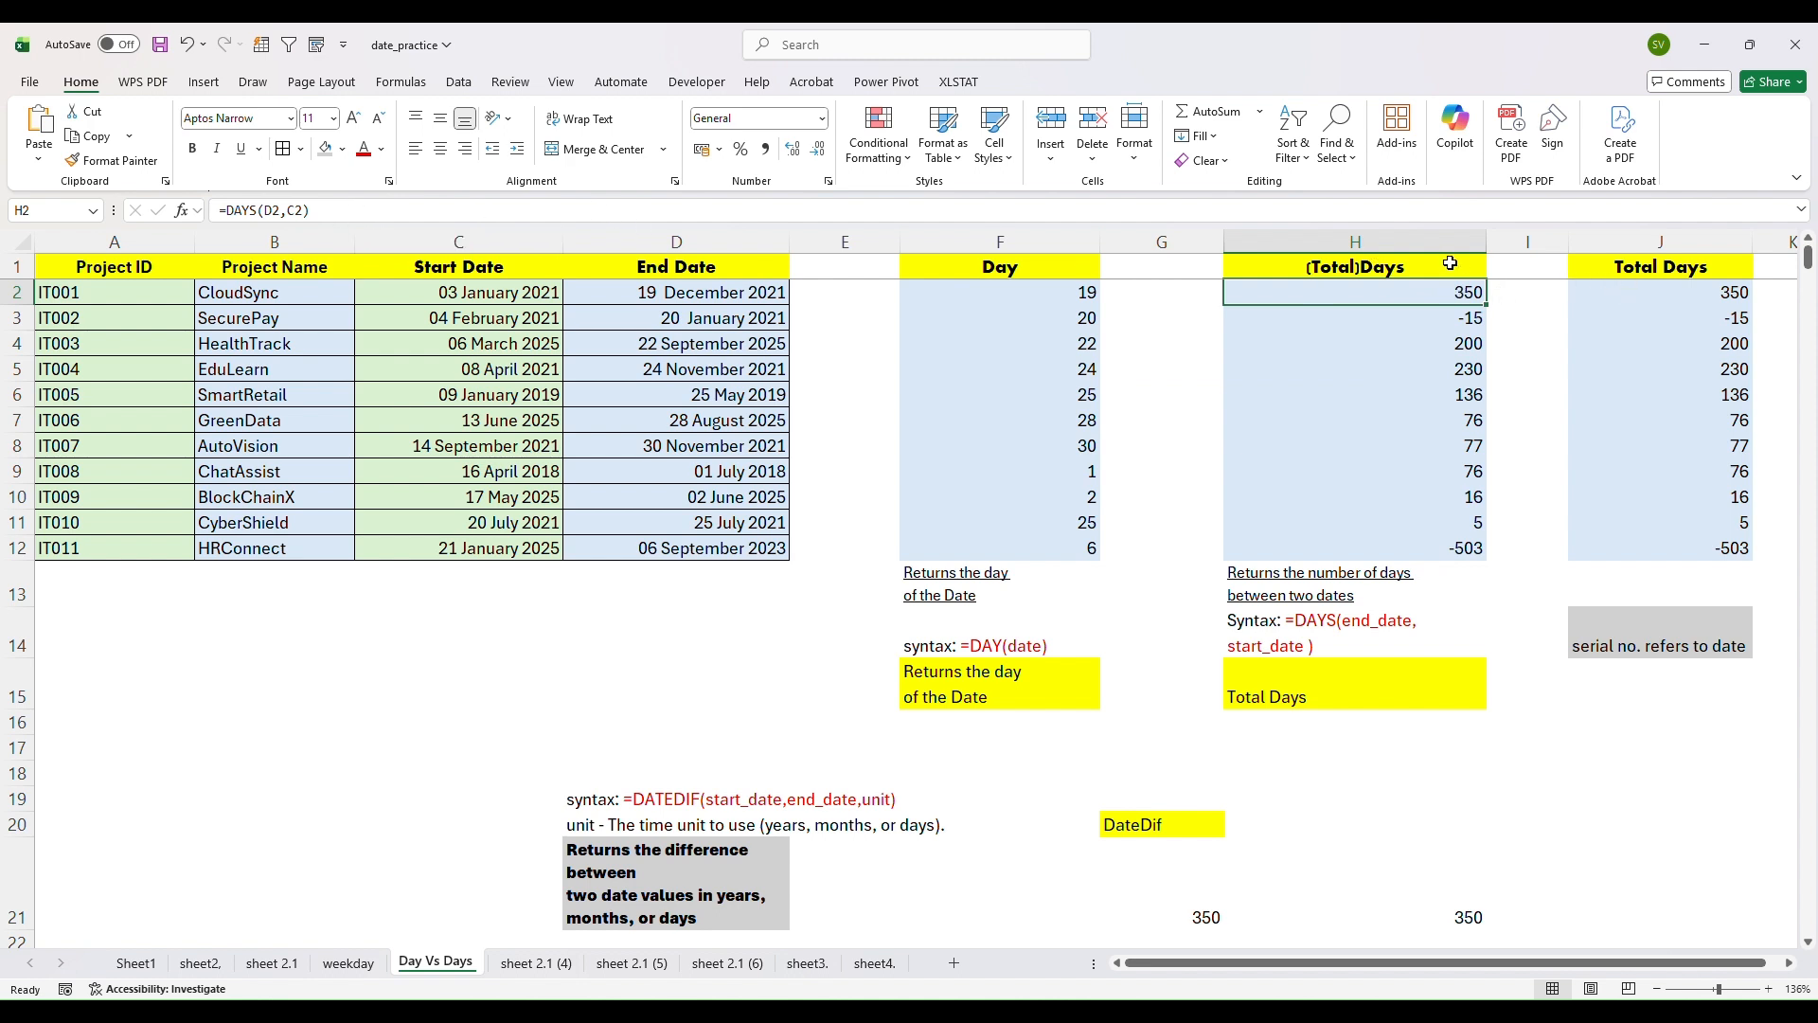
pyautogui.doubleClick(1470, 292)
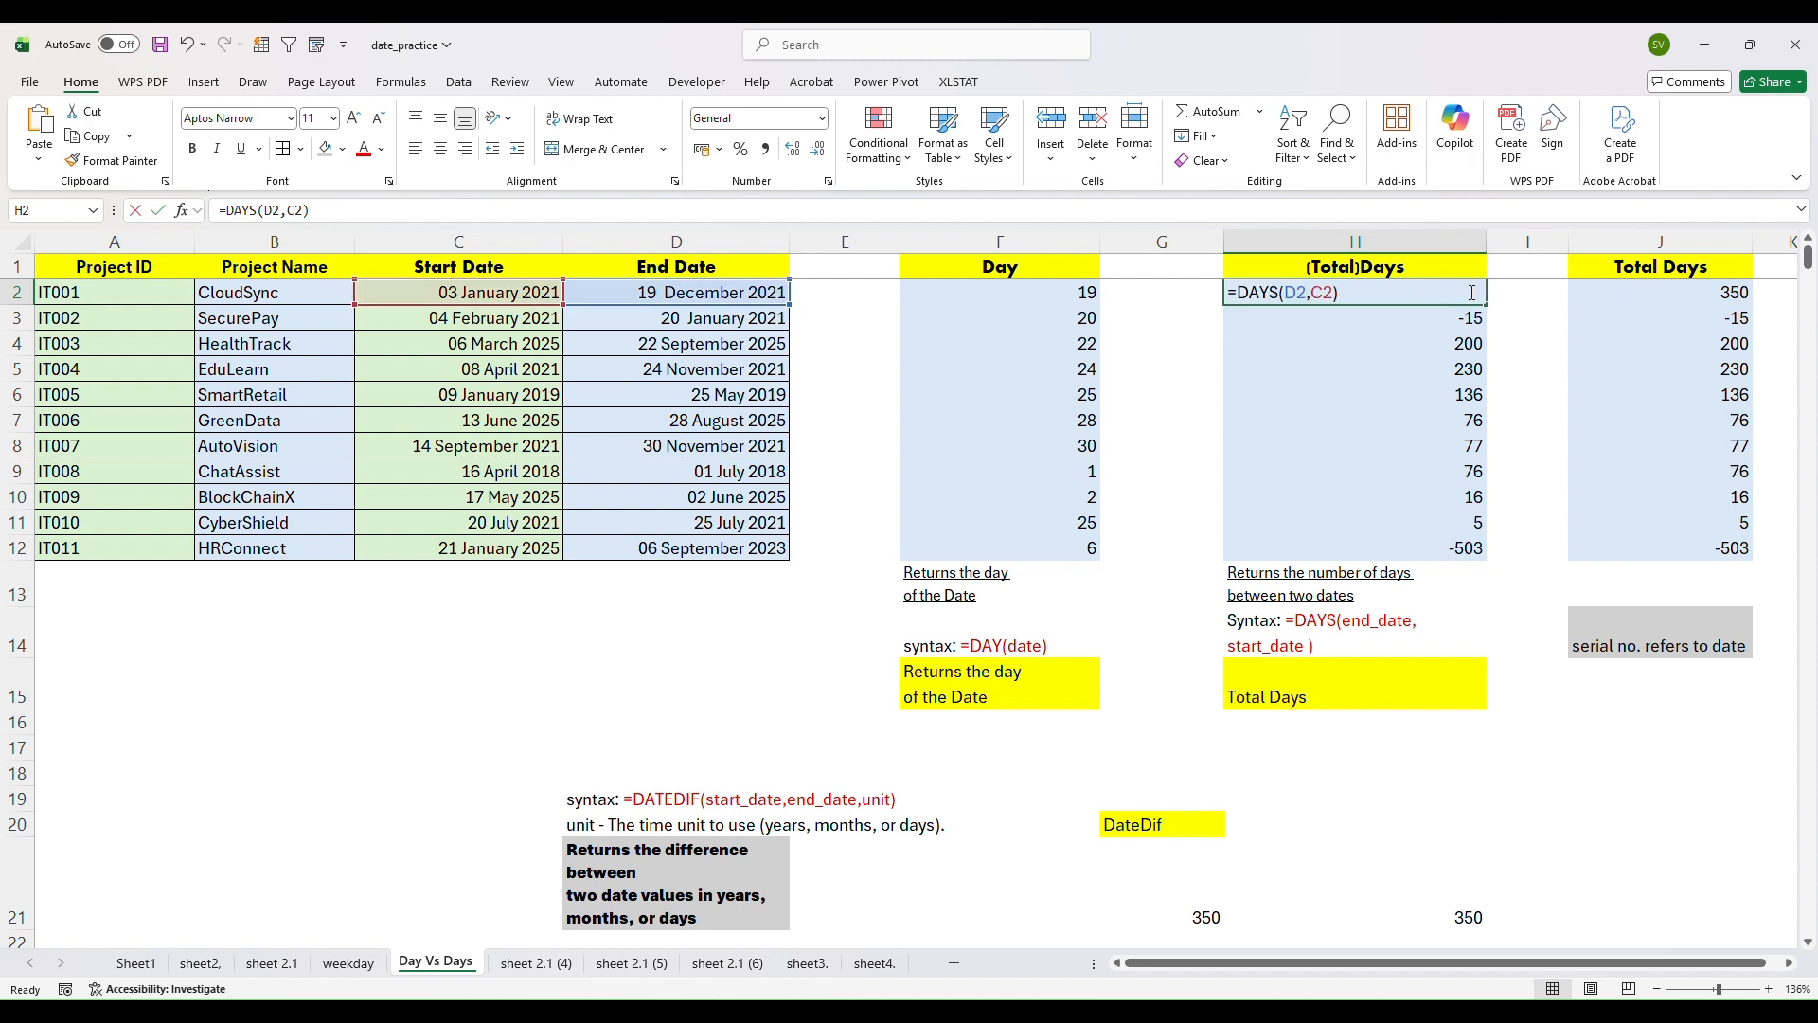
pyautogui.click(1297, 294)
pyautogui.click(1324, 293)
pyautogui.click(1345, 294)
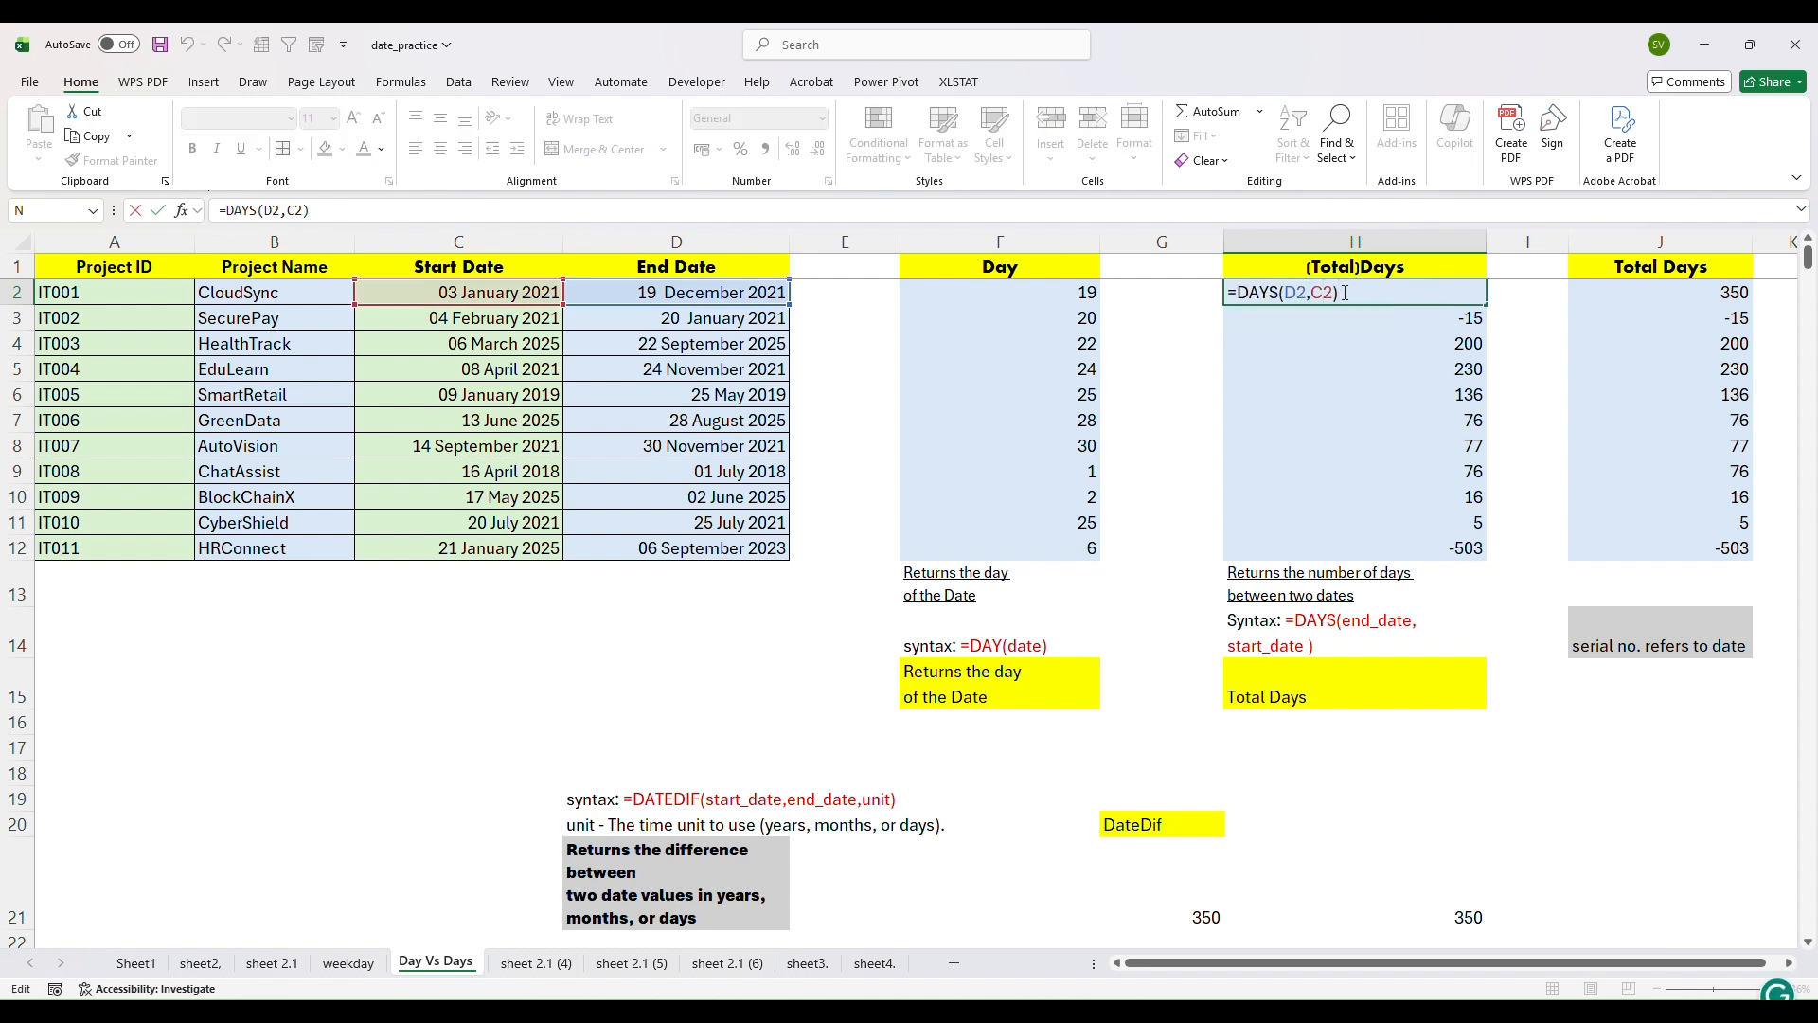
pyautogui.press('Return')
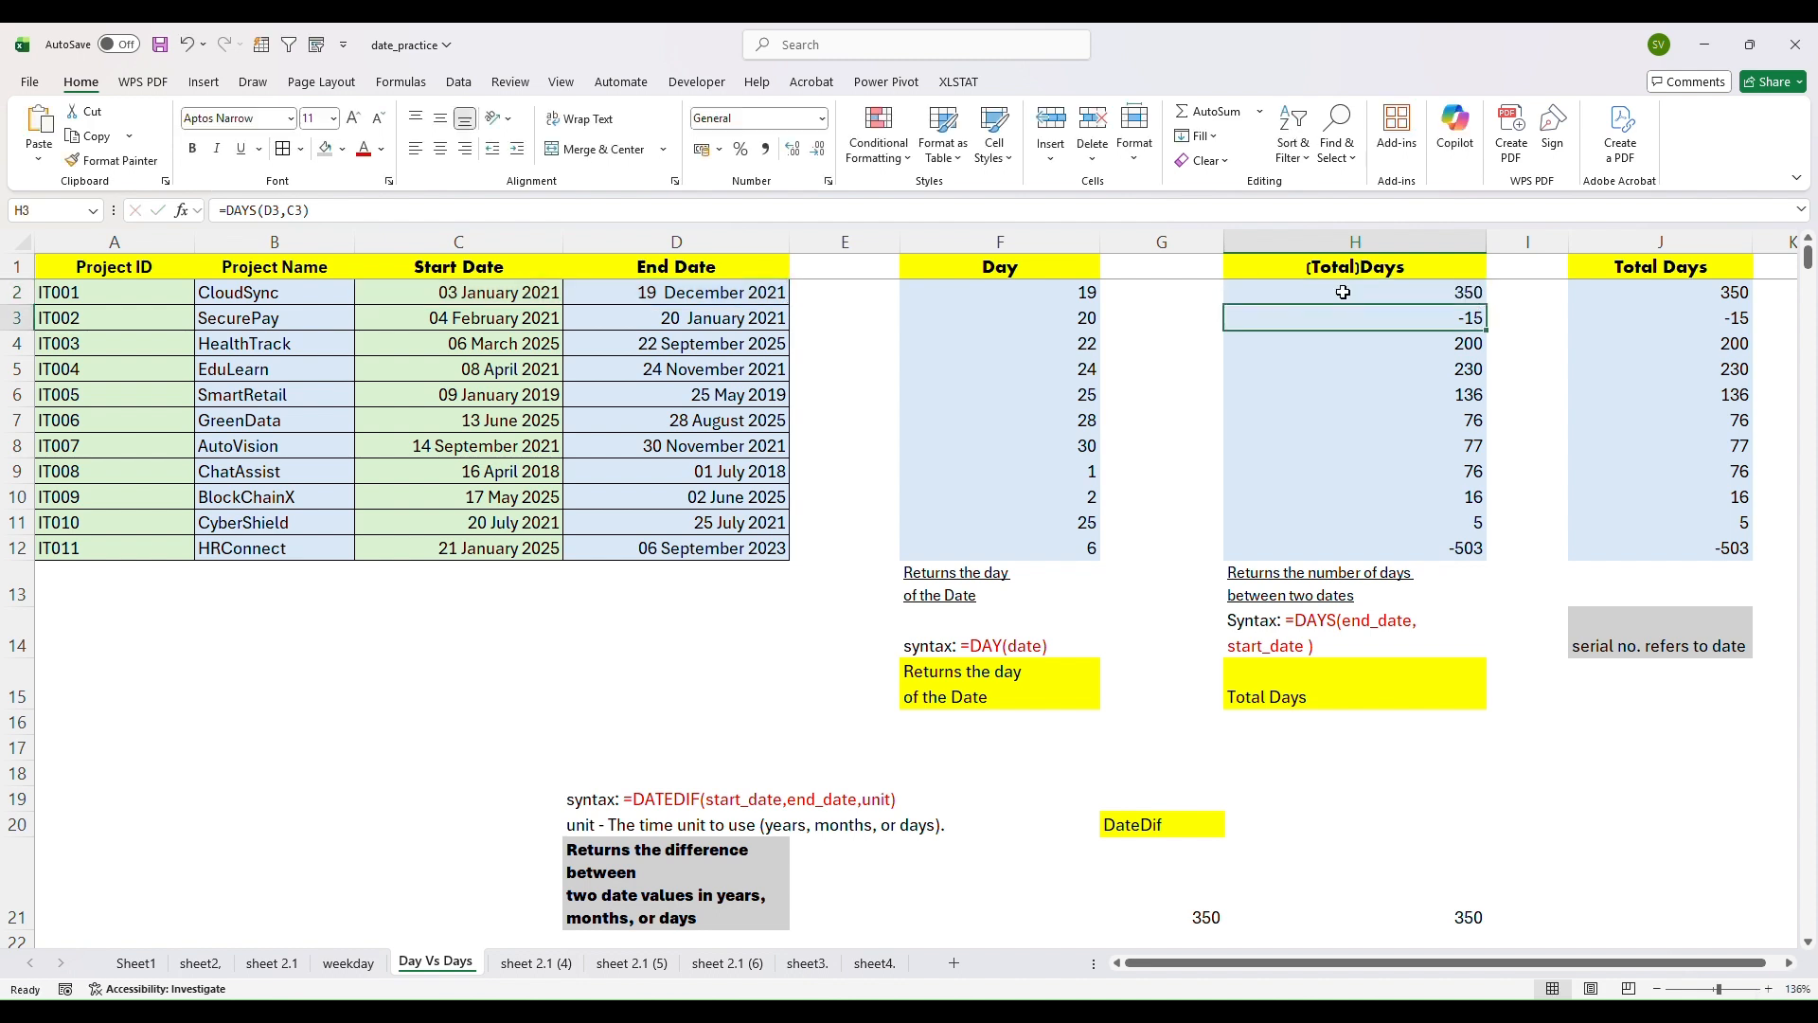
# Step: Examine the date subtraction formula for CloudSync in J2 and the end date in D2 that it references
pyautogui.click(1635, 265)
pyautogui.click(1648, 289)
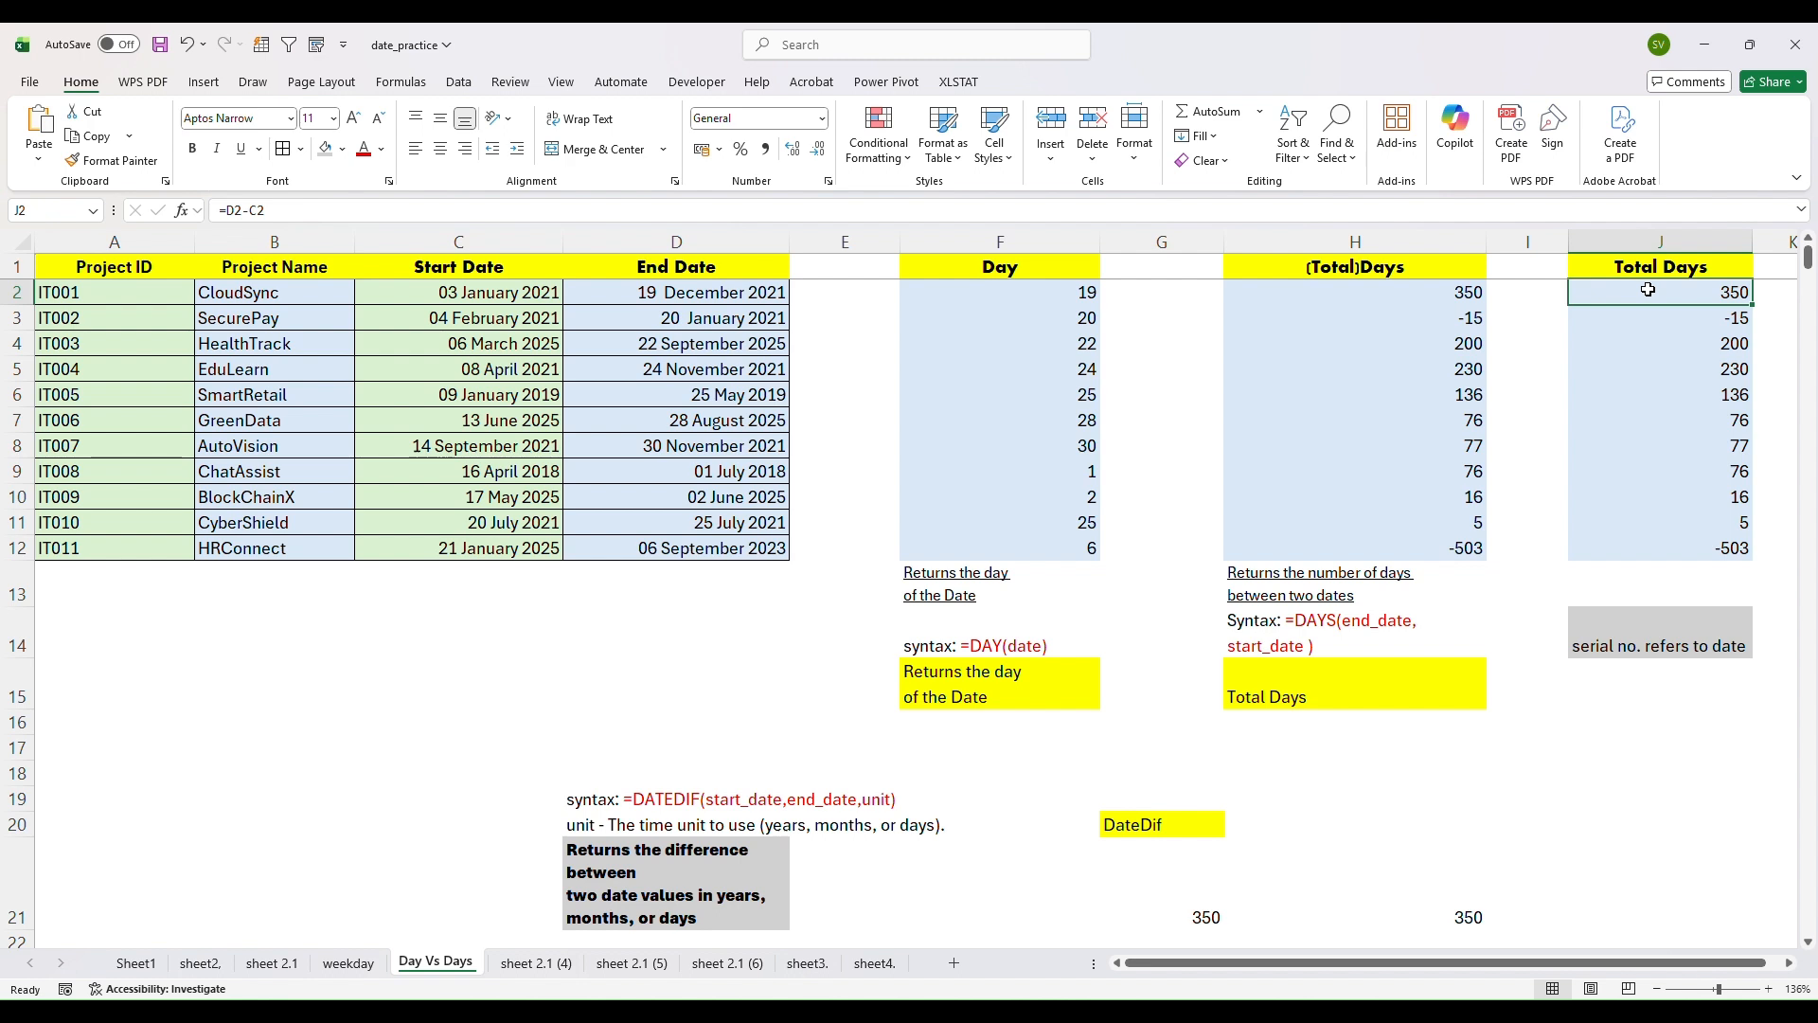
pyautogui.doubleClick(1647, 290)
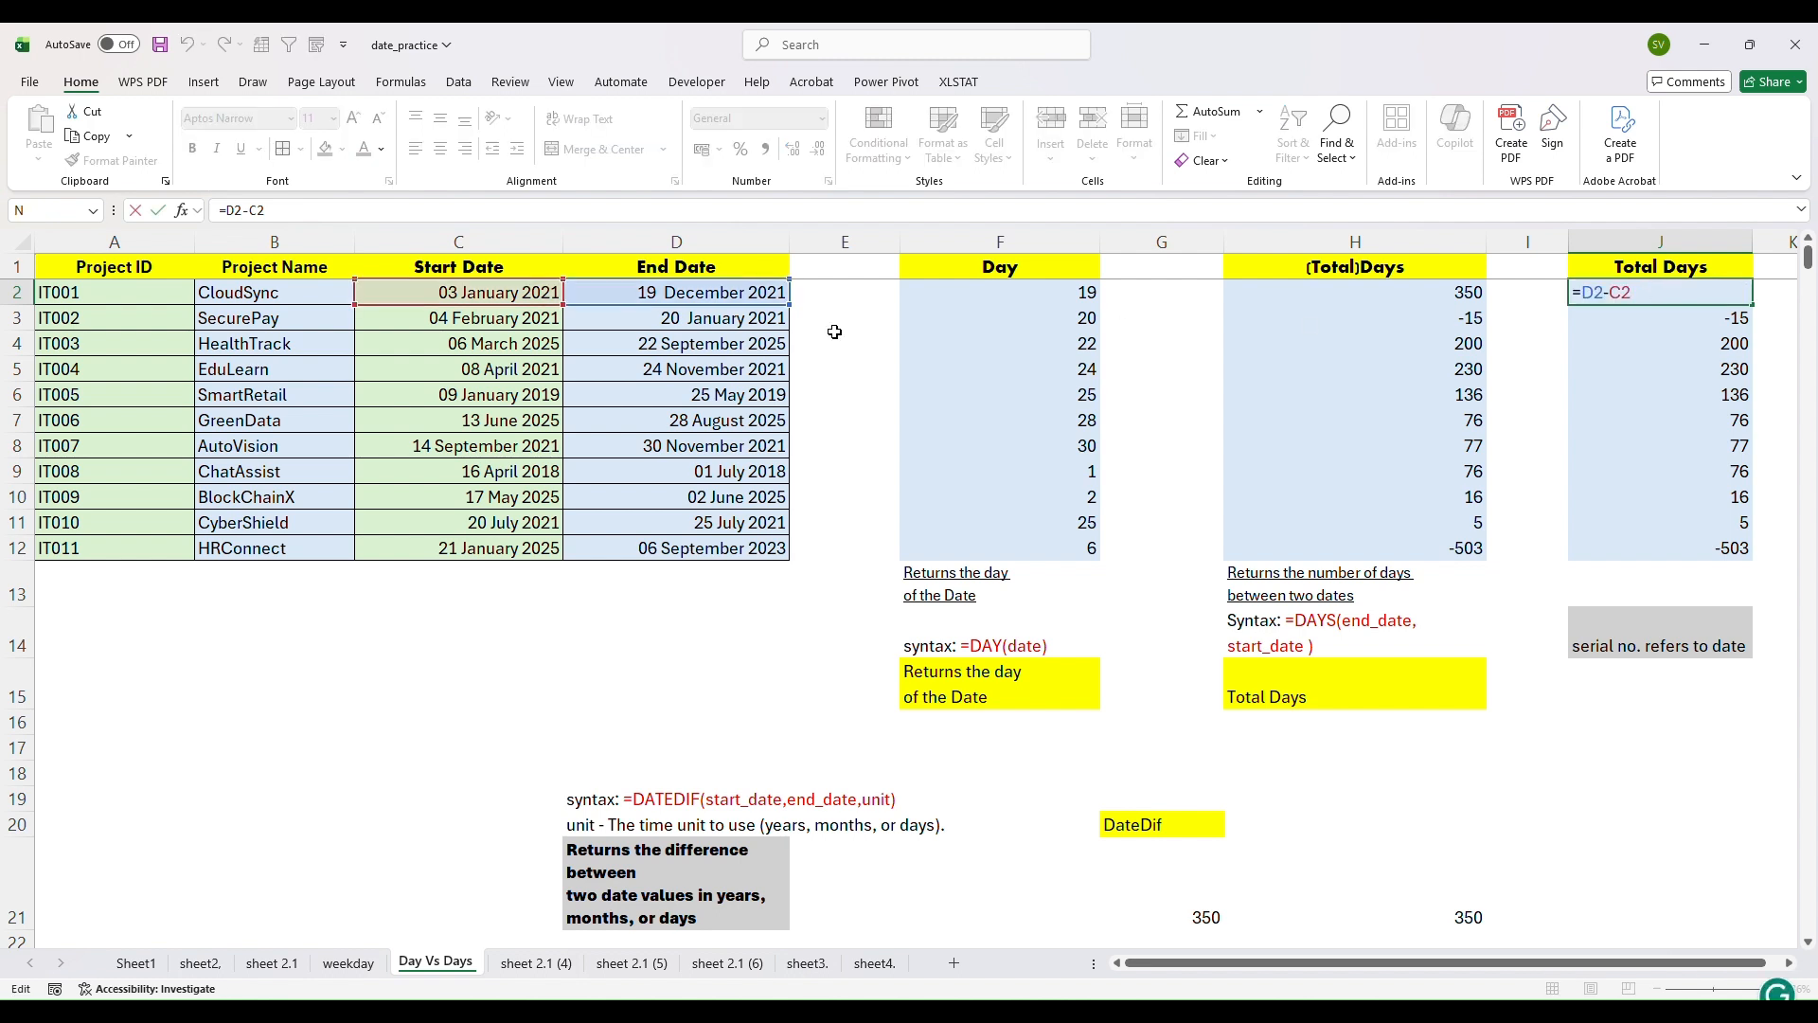
pyautogui.click(768, 294)
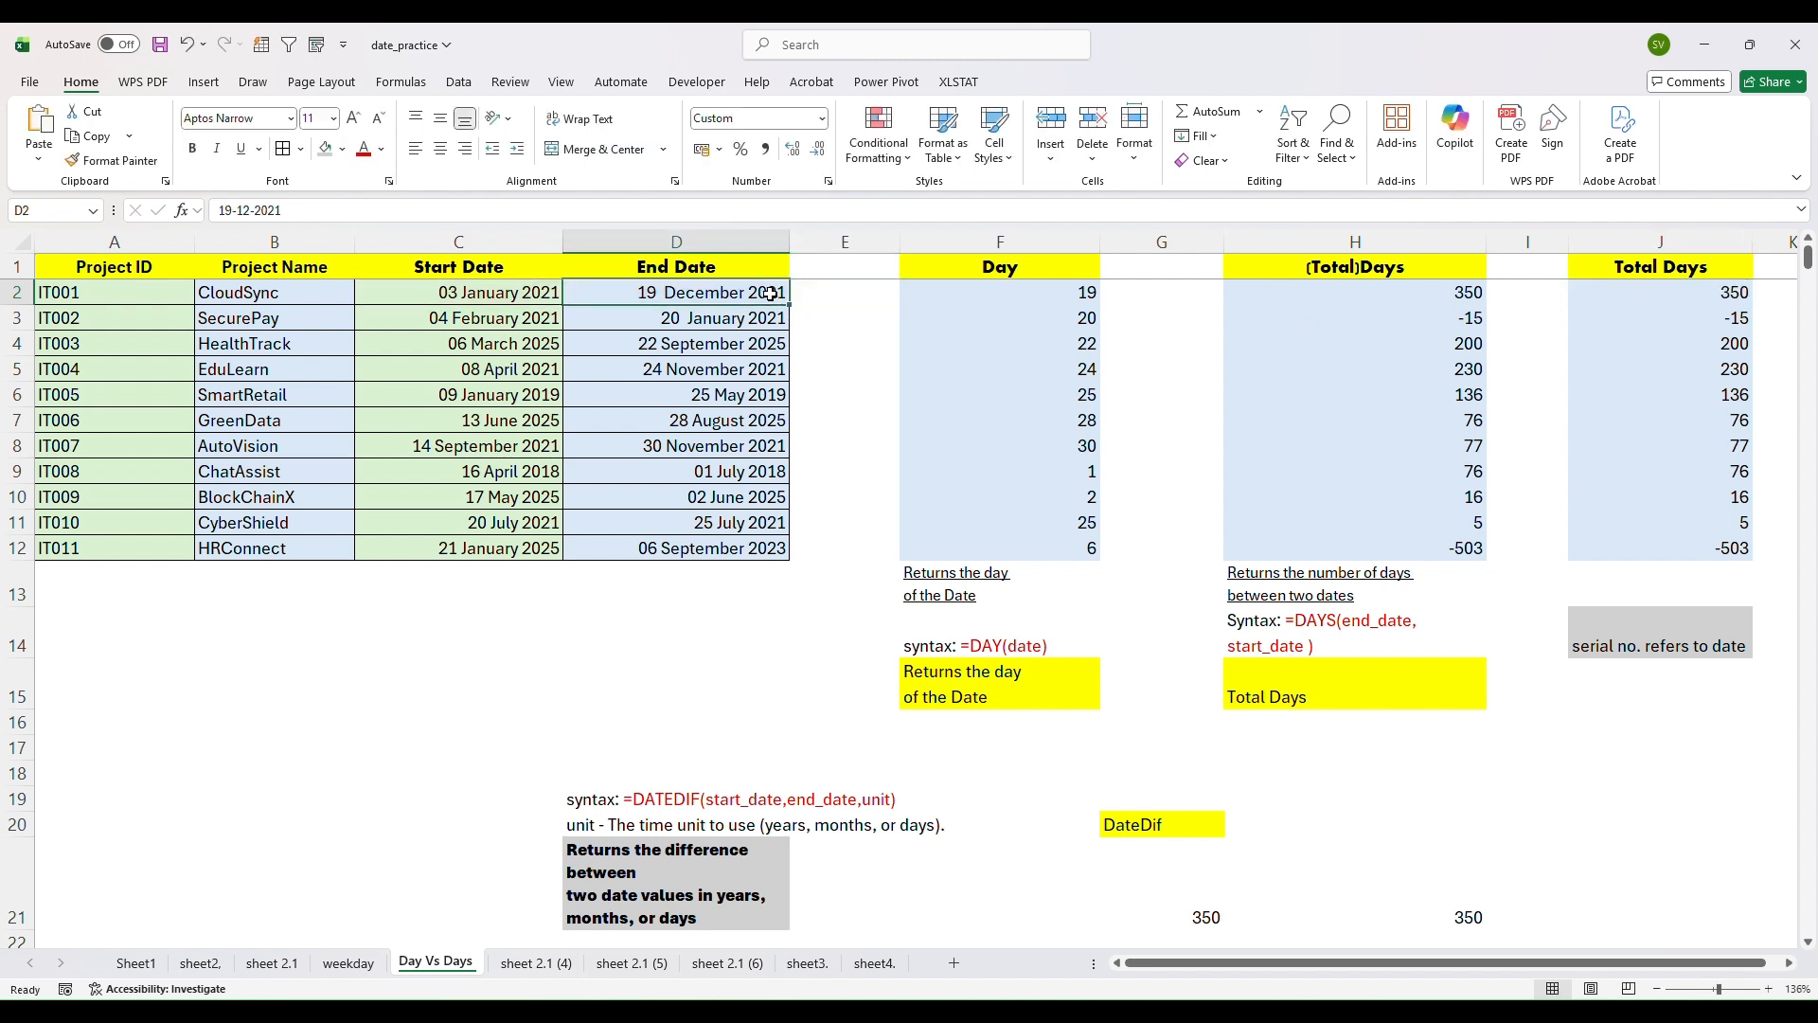
pyautogui.click(1707, 294)
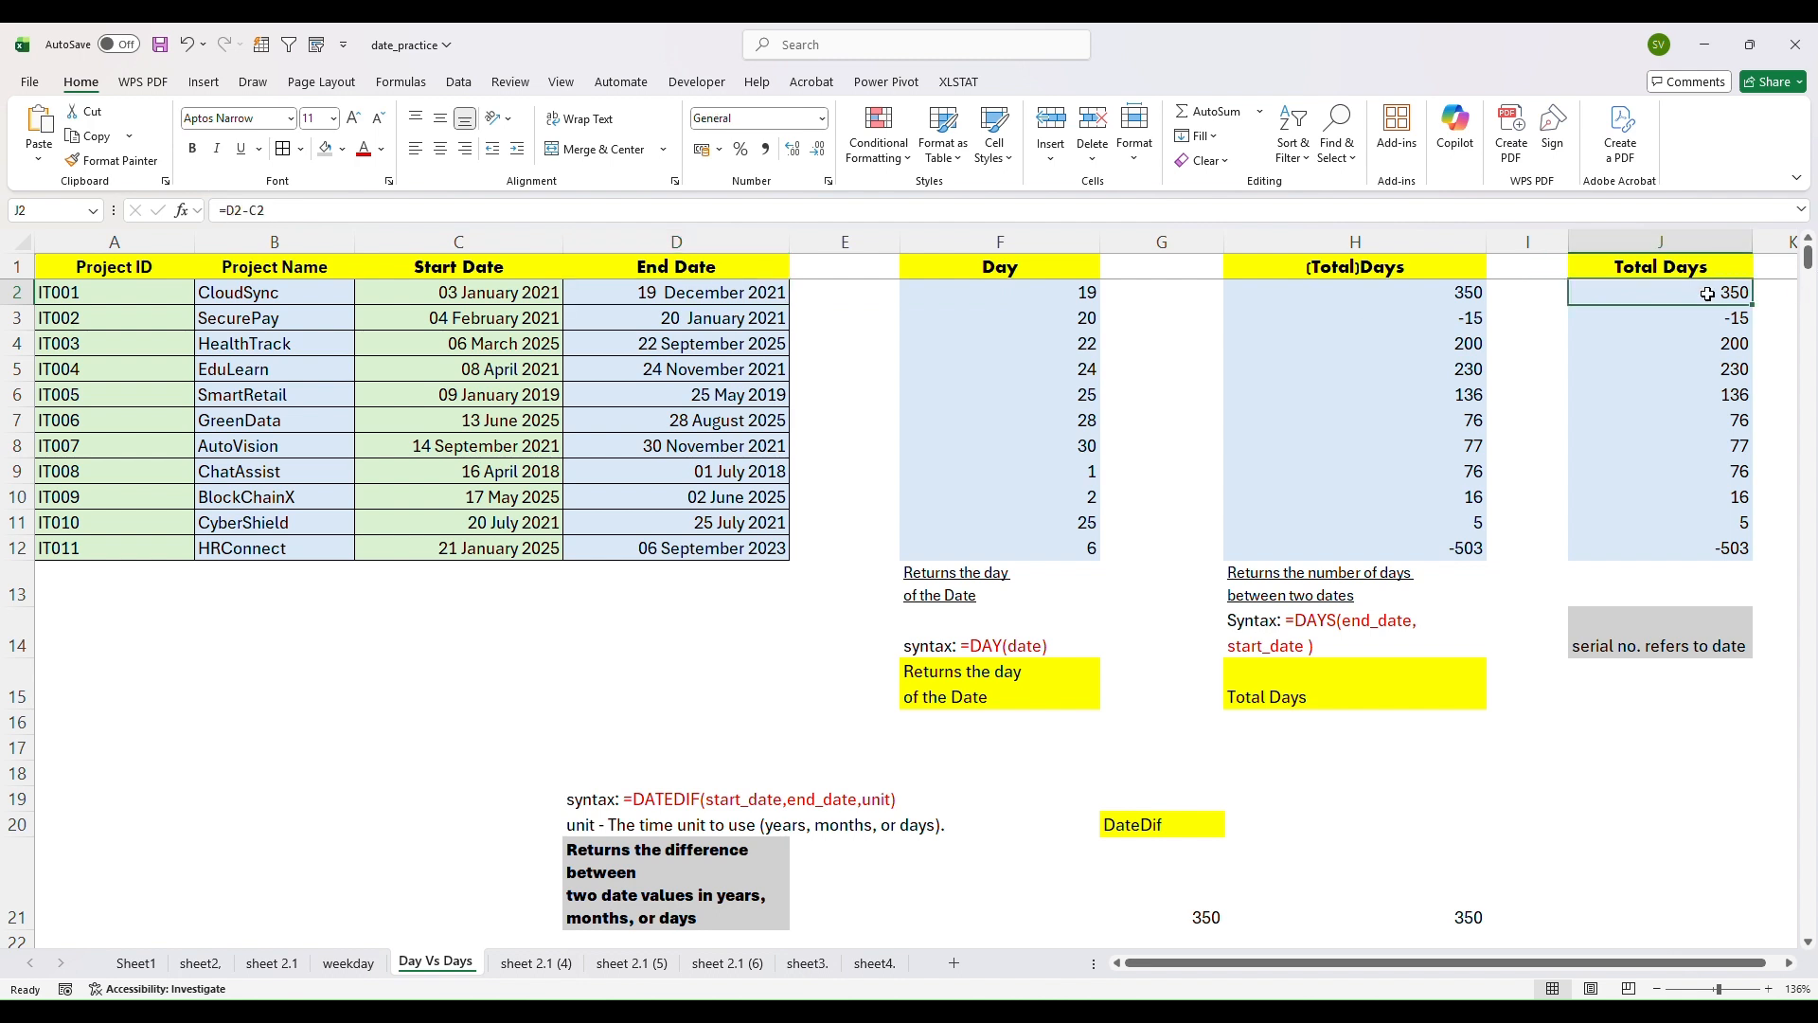
pyautogui.doubleClick(1712, 294)
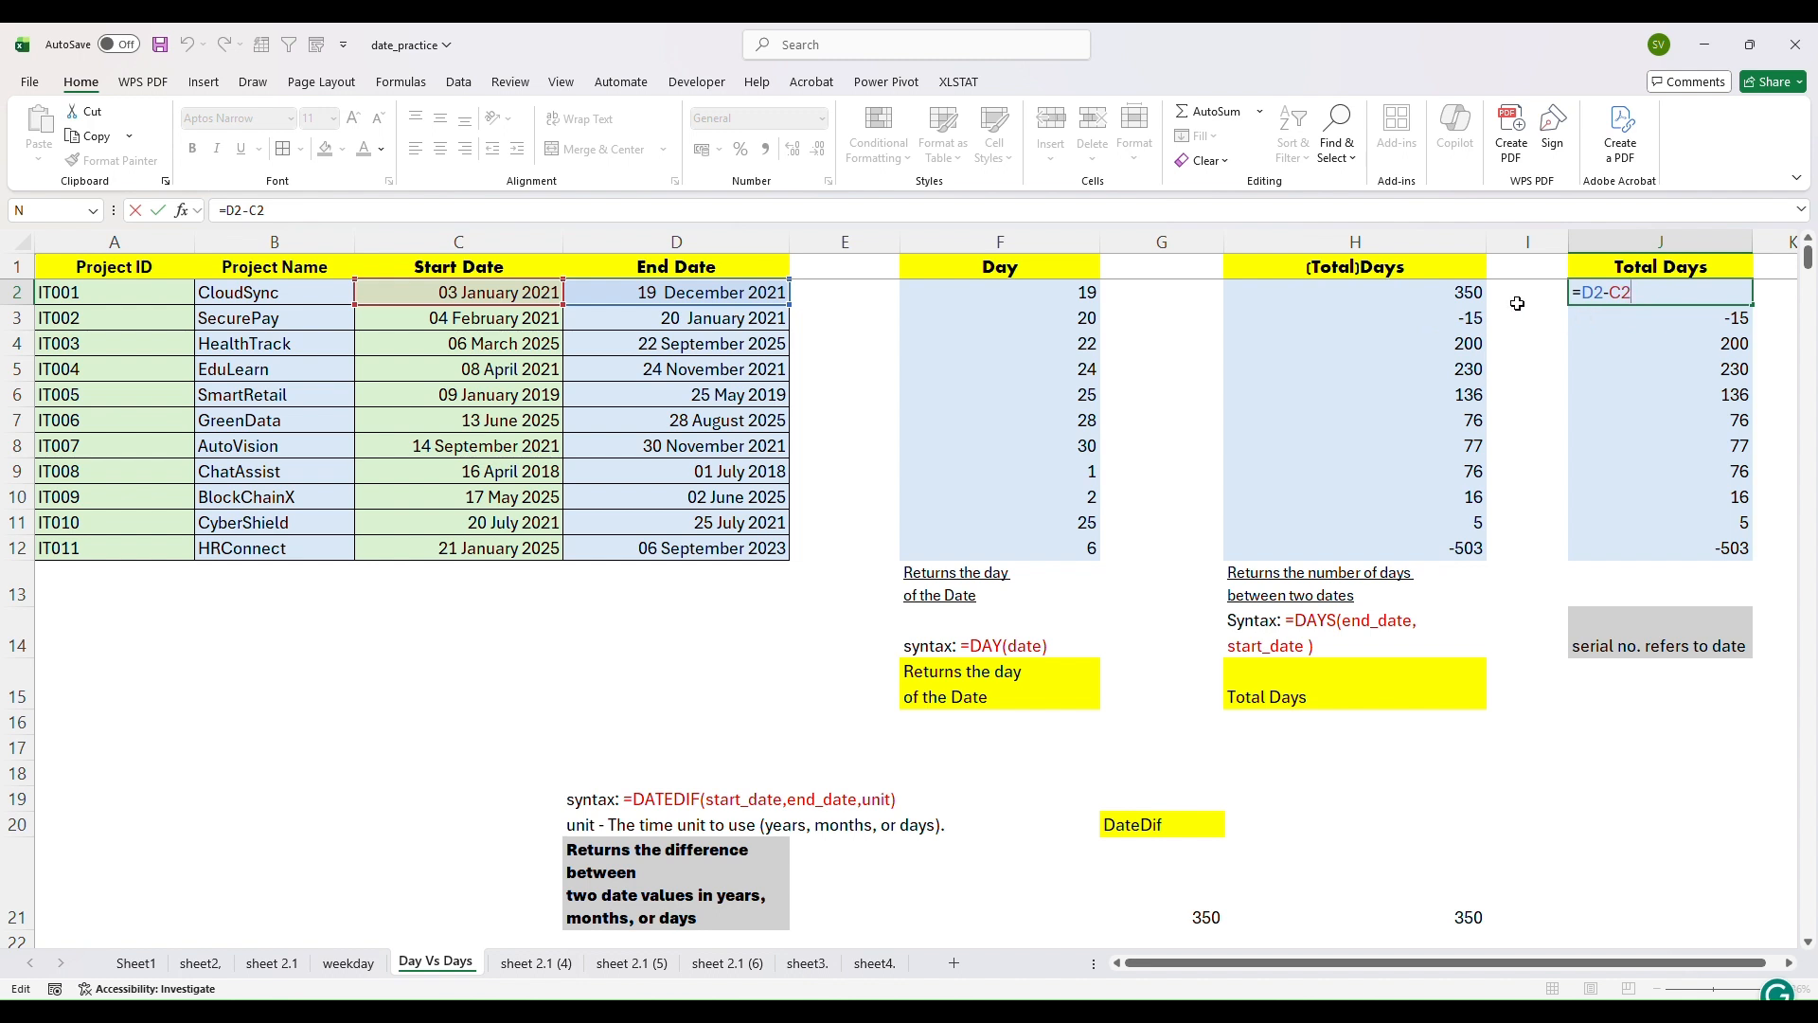
pyautogui.moveTo(1807, 267); pyautogui.dragTo(1806, 268)
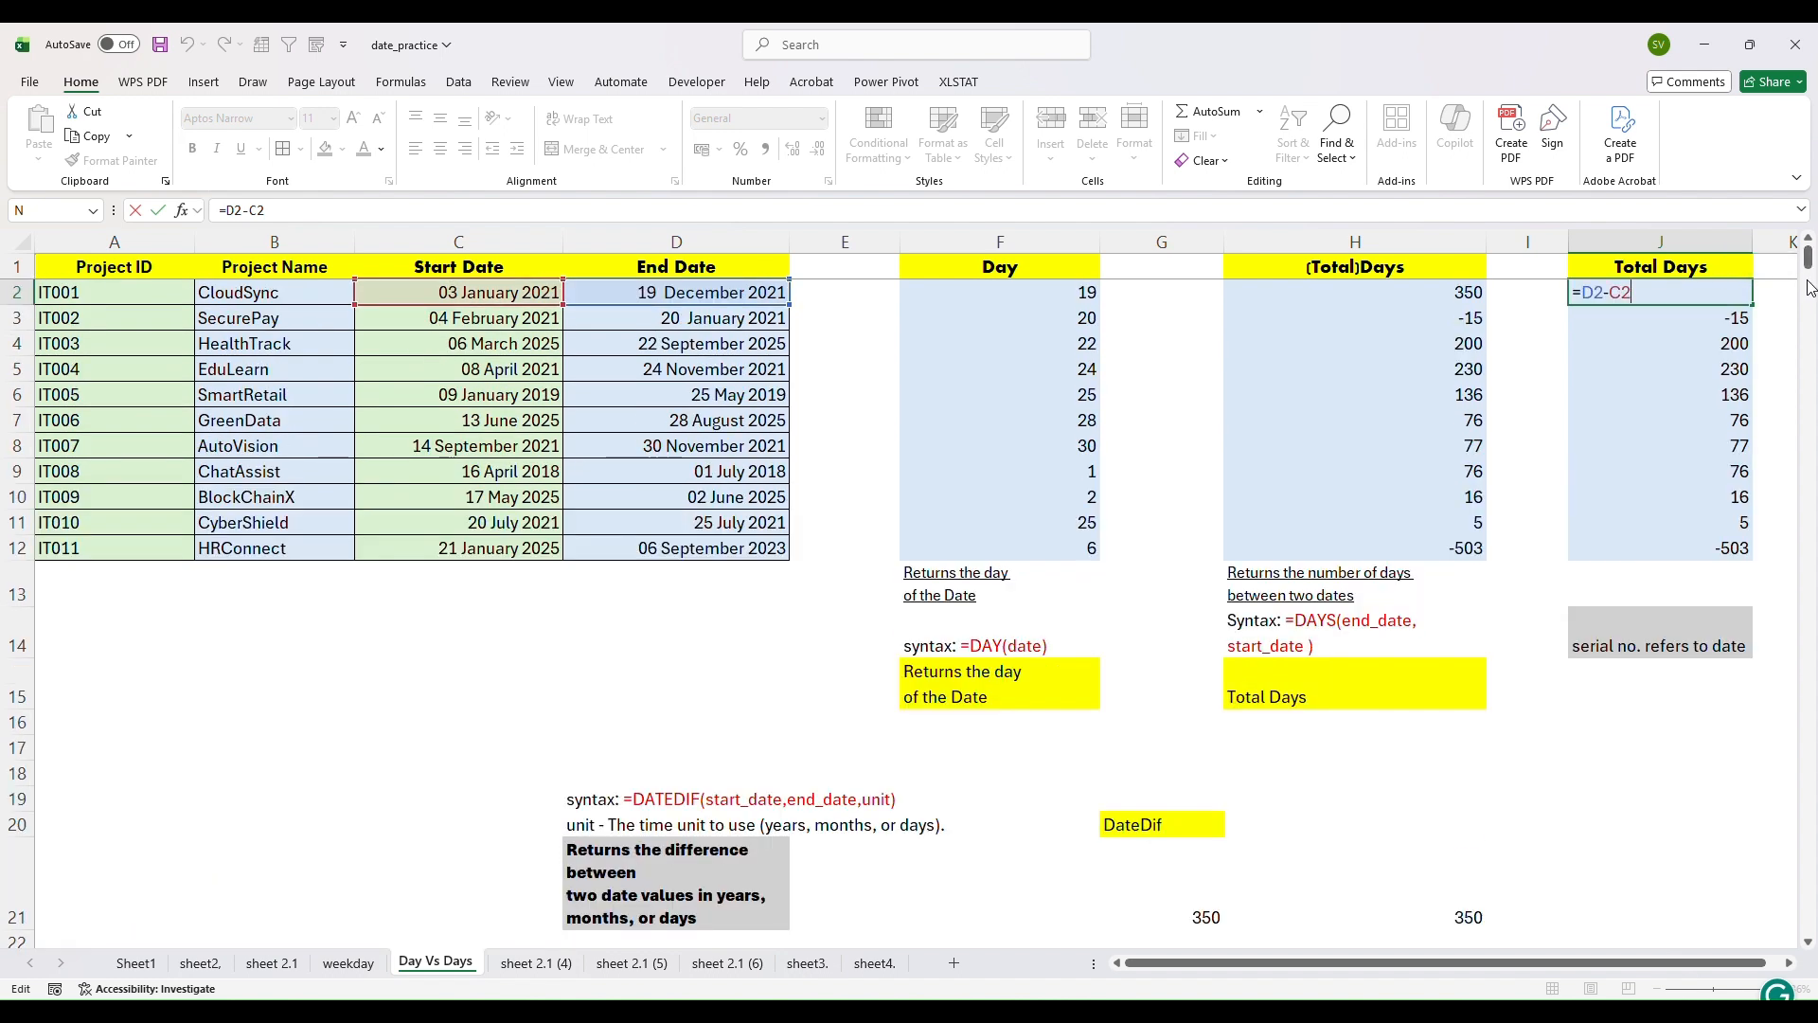
pyautogui.click(800, 50)
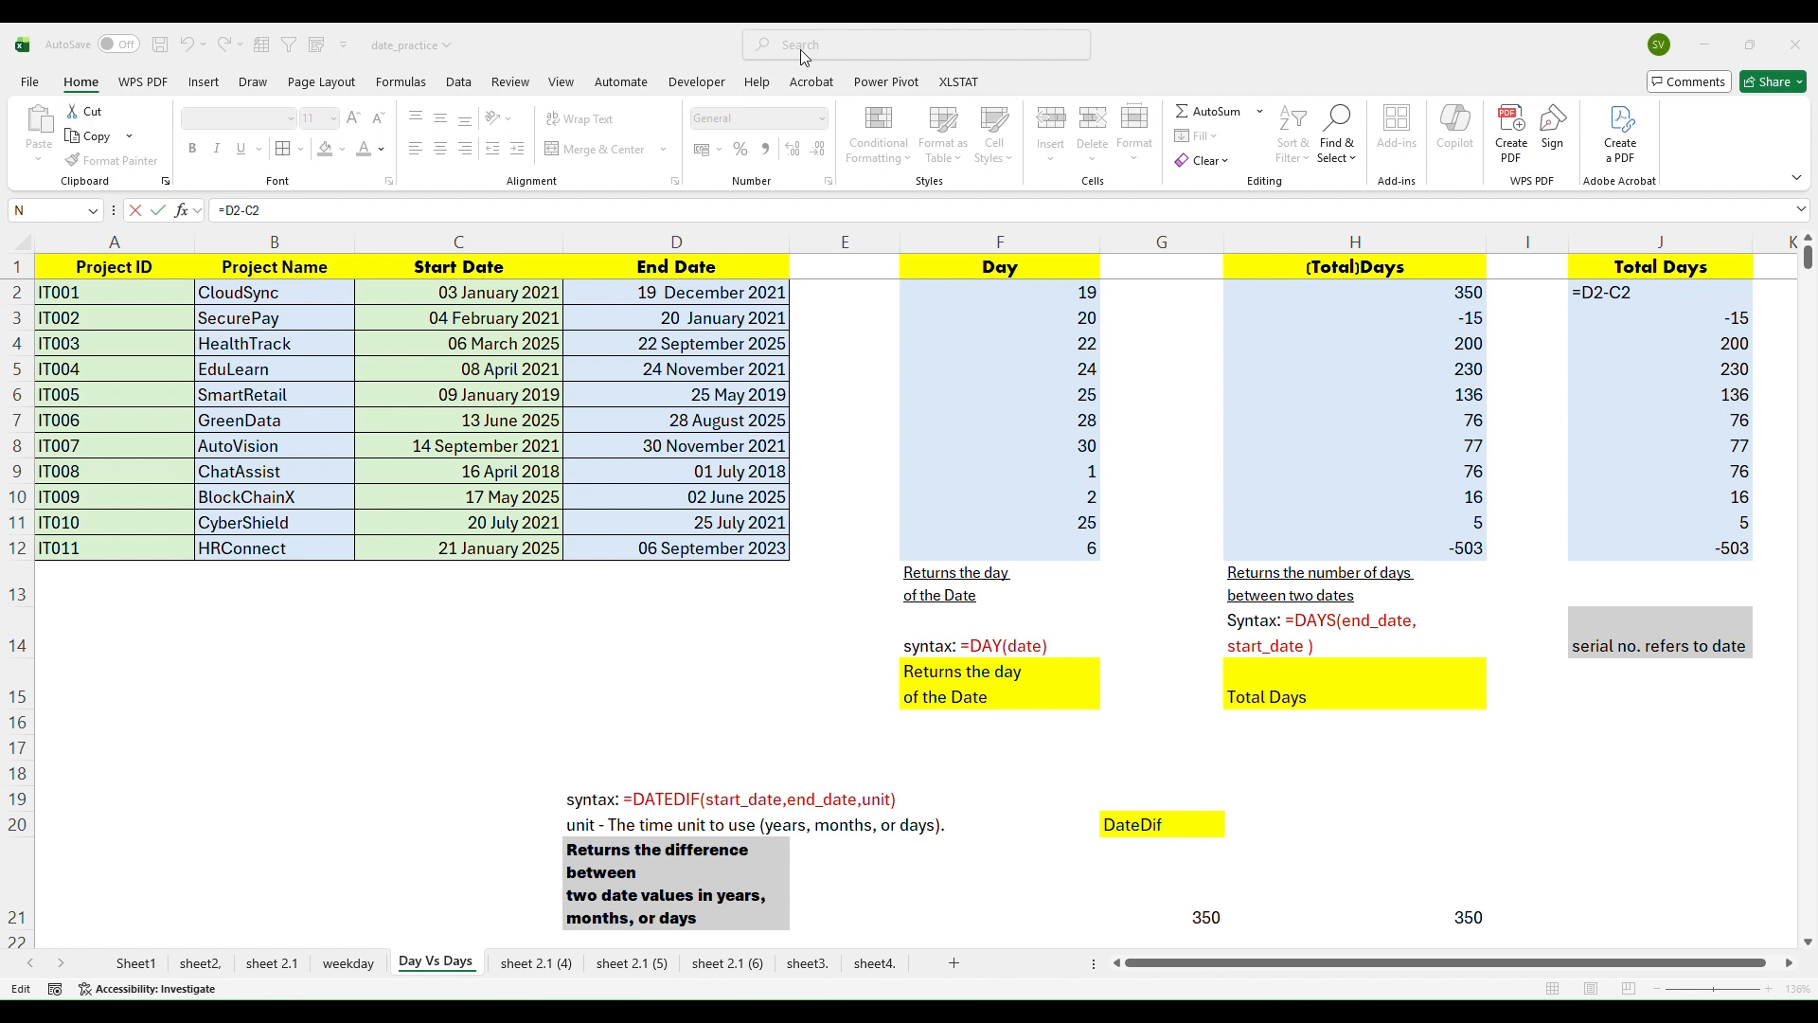